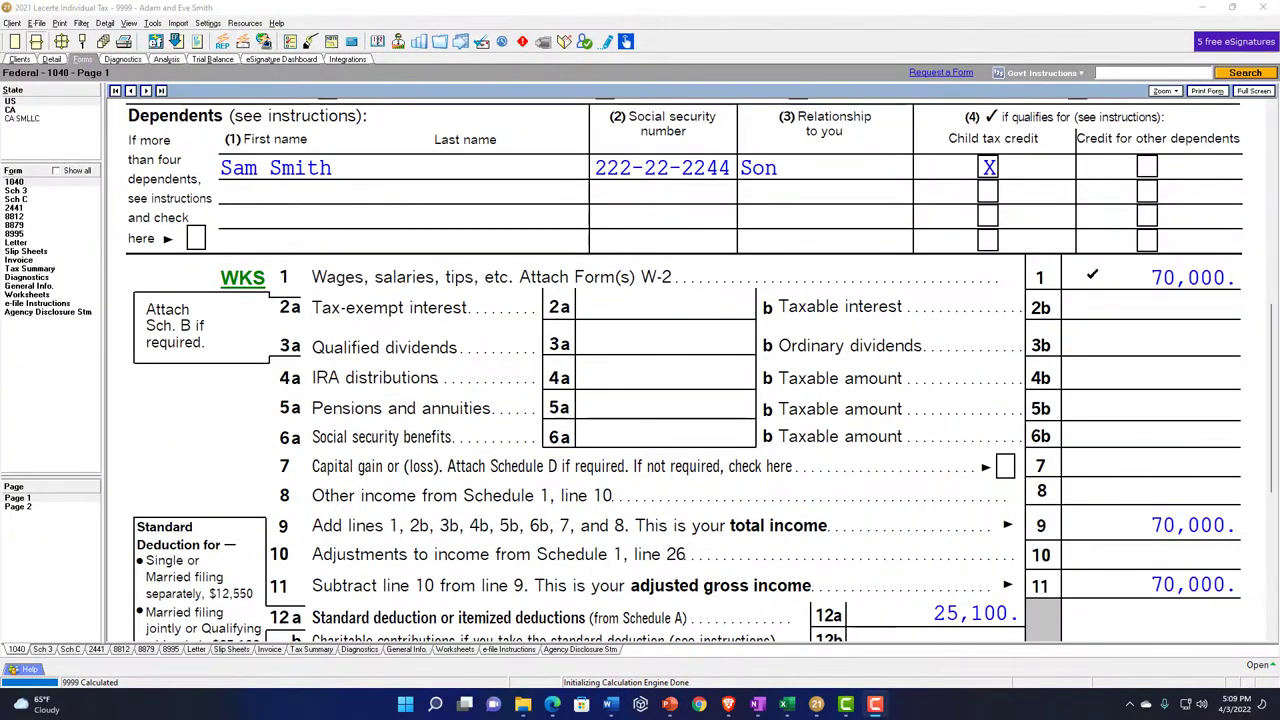
In the Excel tax formula workbook, set Employer 1's W-2 income to 70,000.
scroll(640, 380, down, 3)
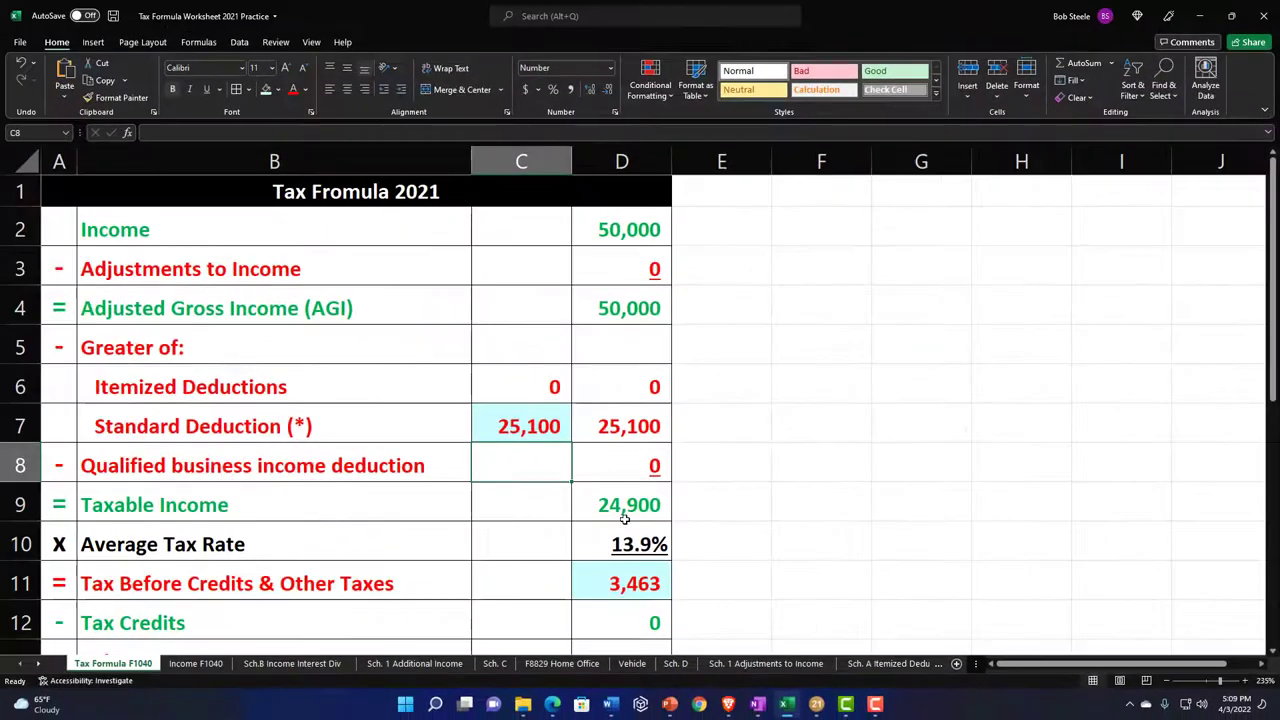
click(624, 510)
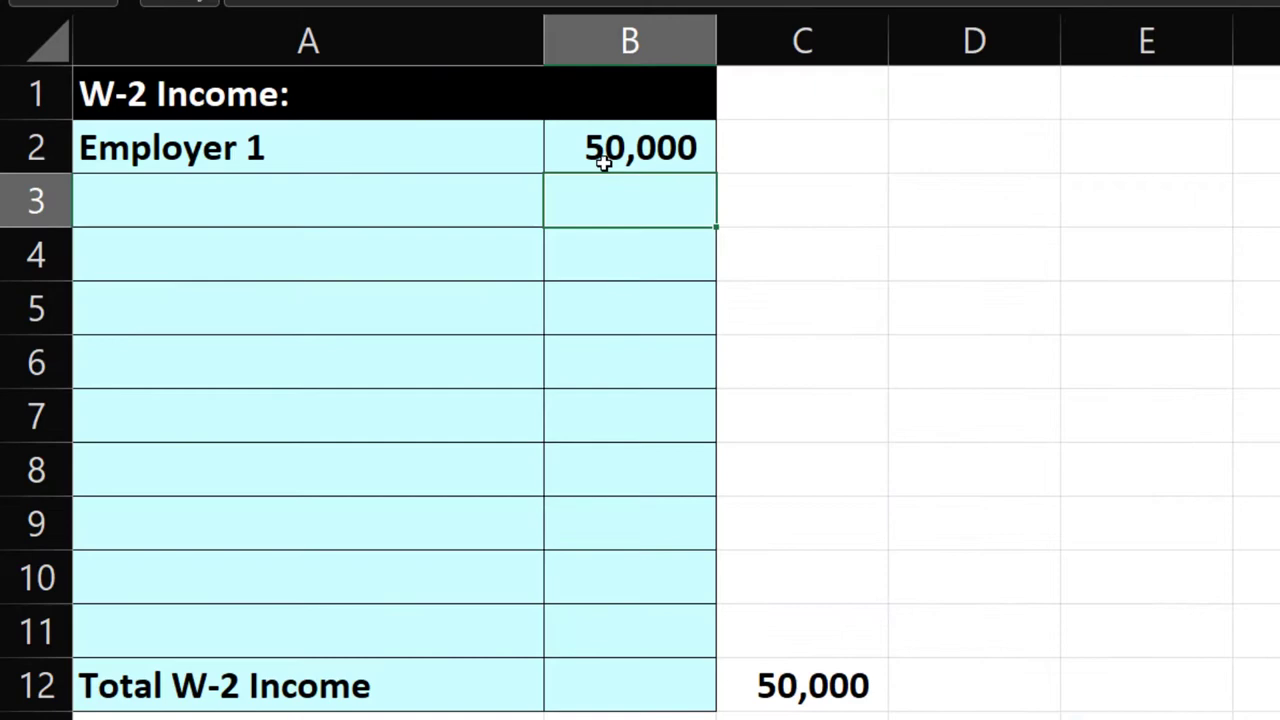
click(600, 158)
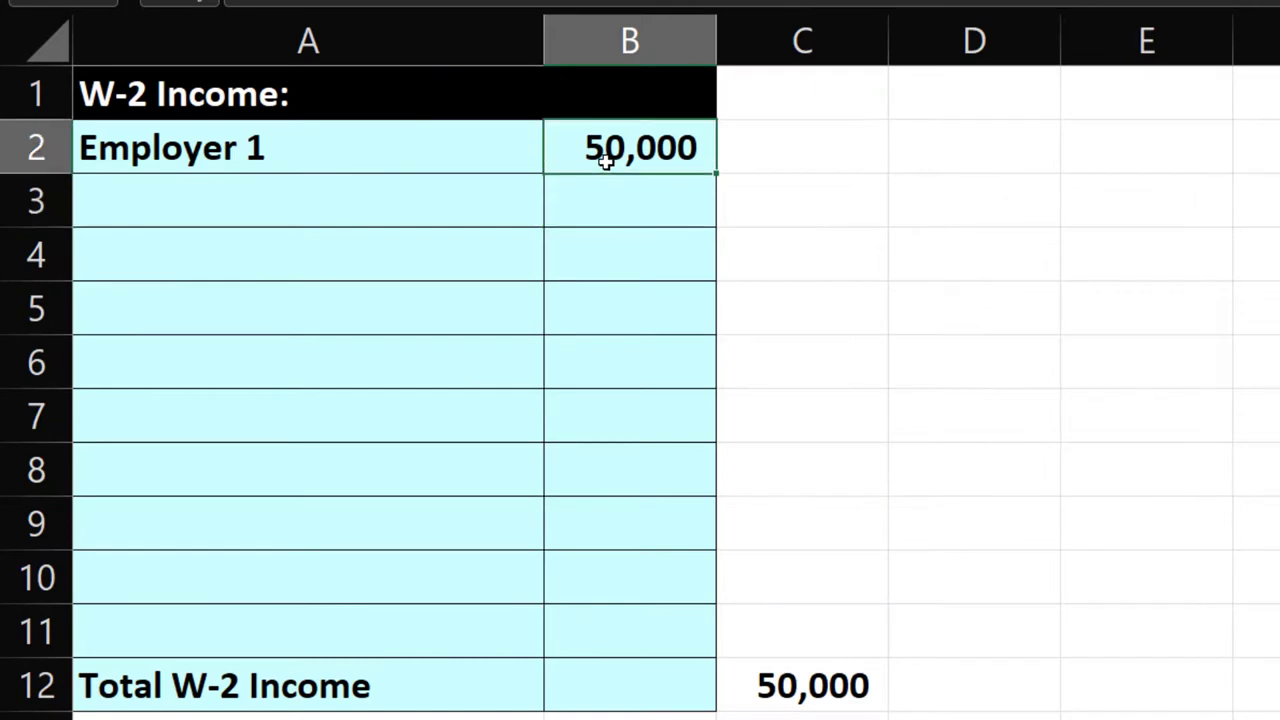
text(7,000)
key(Return)
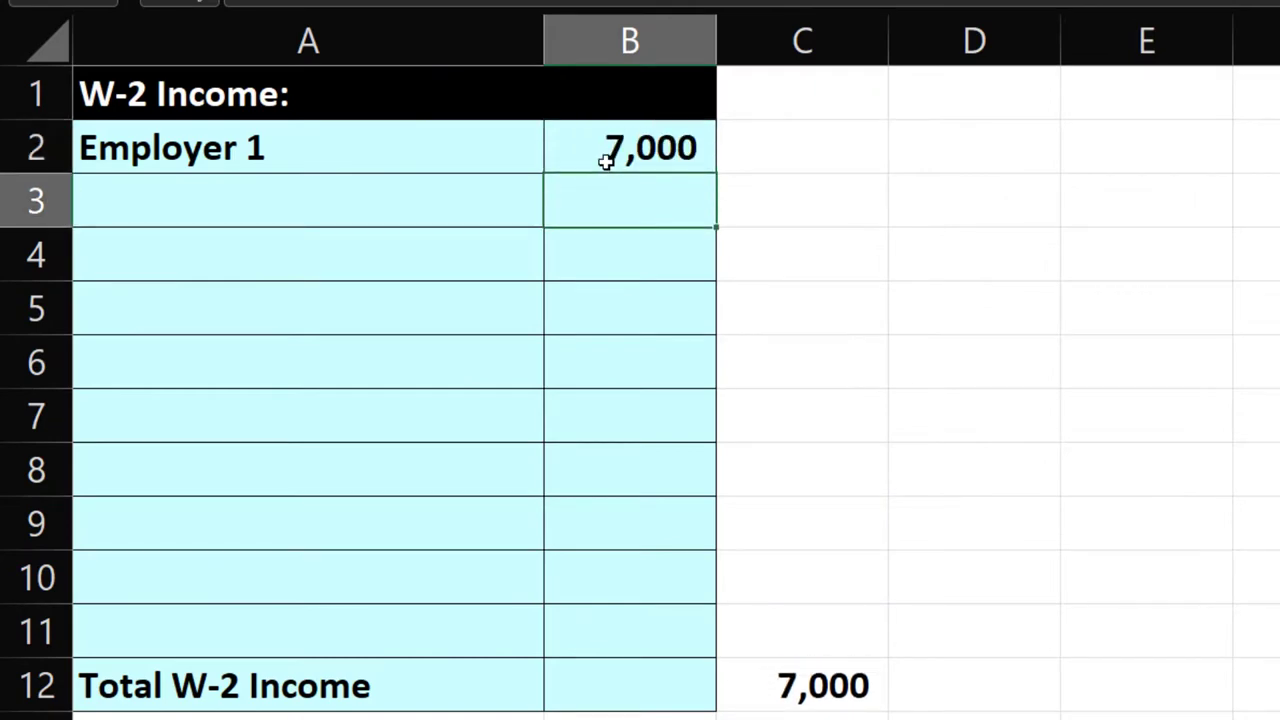
click(606, 162)
text(70000)
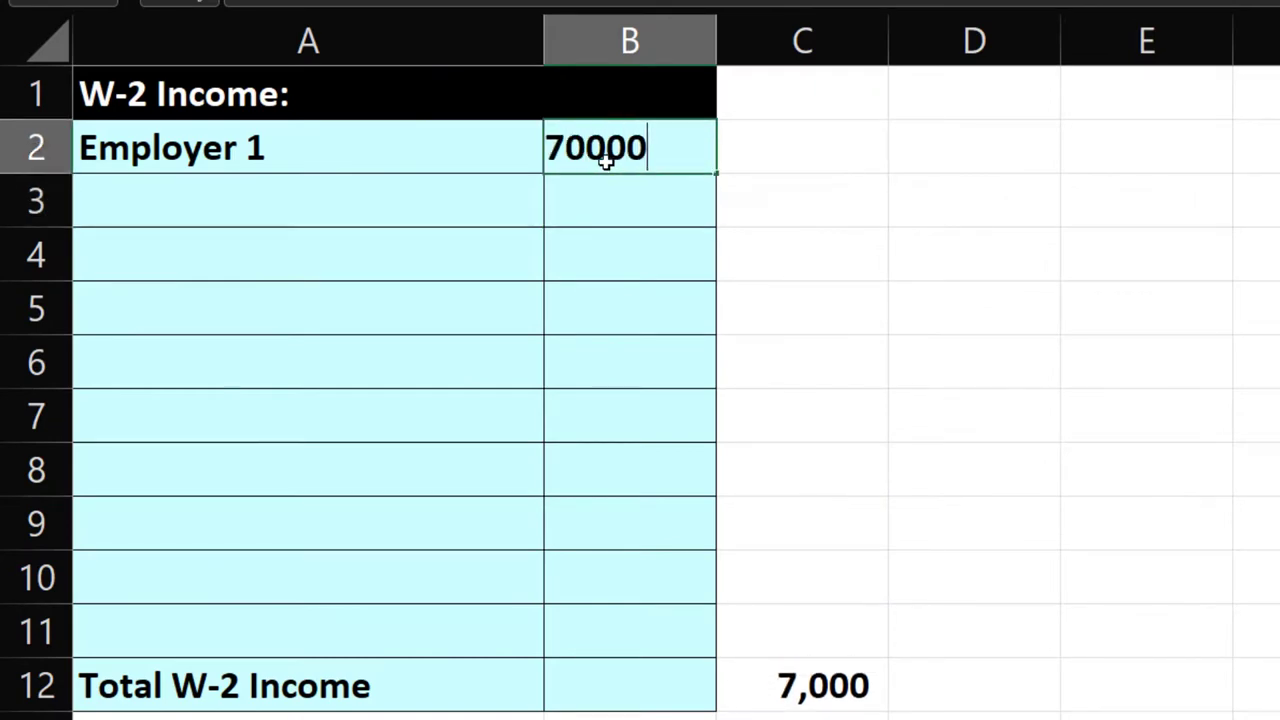
key(Return)
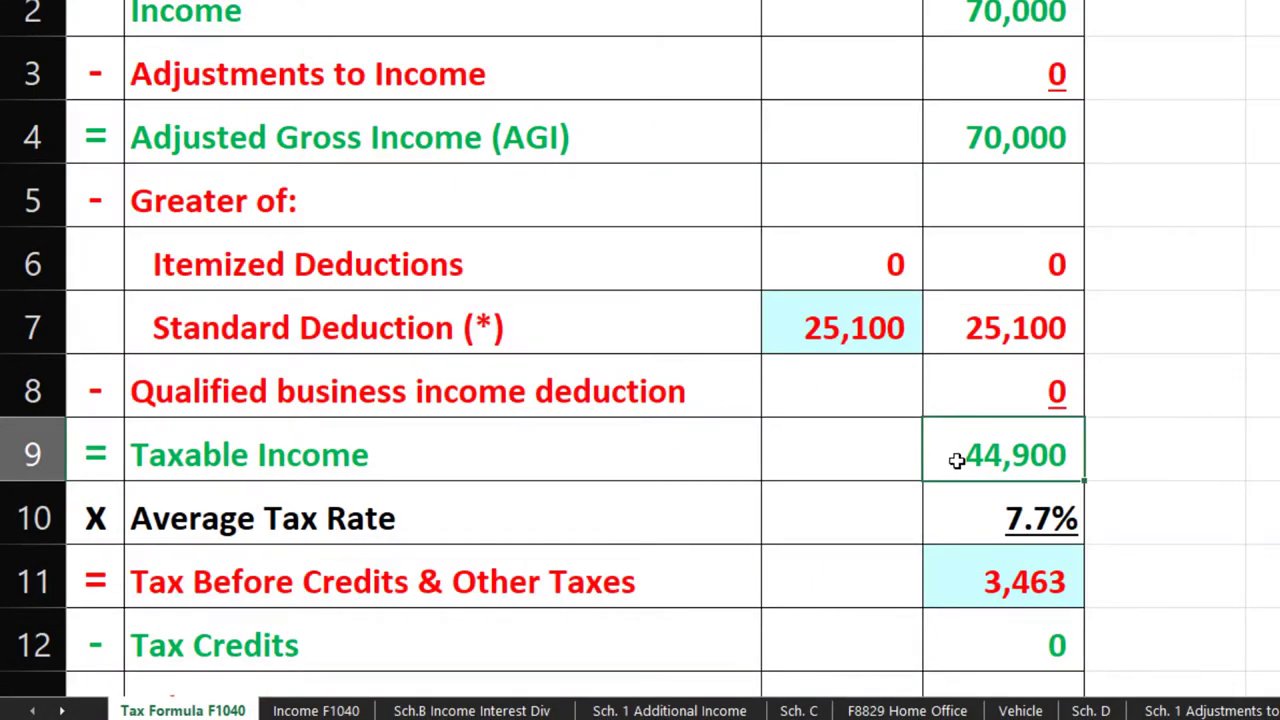
Look up the tax on page 2 of Form 1040 in Lacerte and enter 4,993 as the worksheet's Tax Before Credits & Other Taxes.
click(1205, 711)
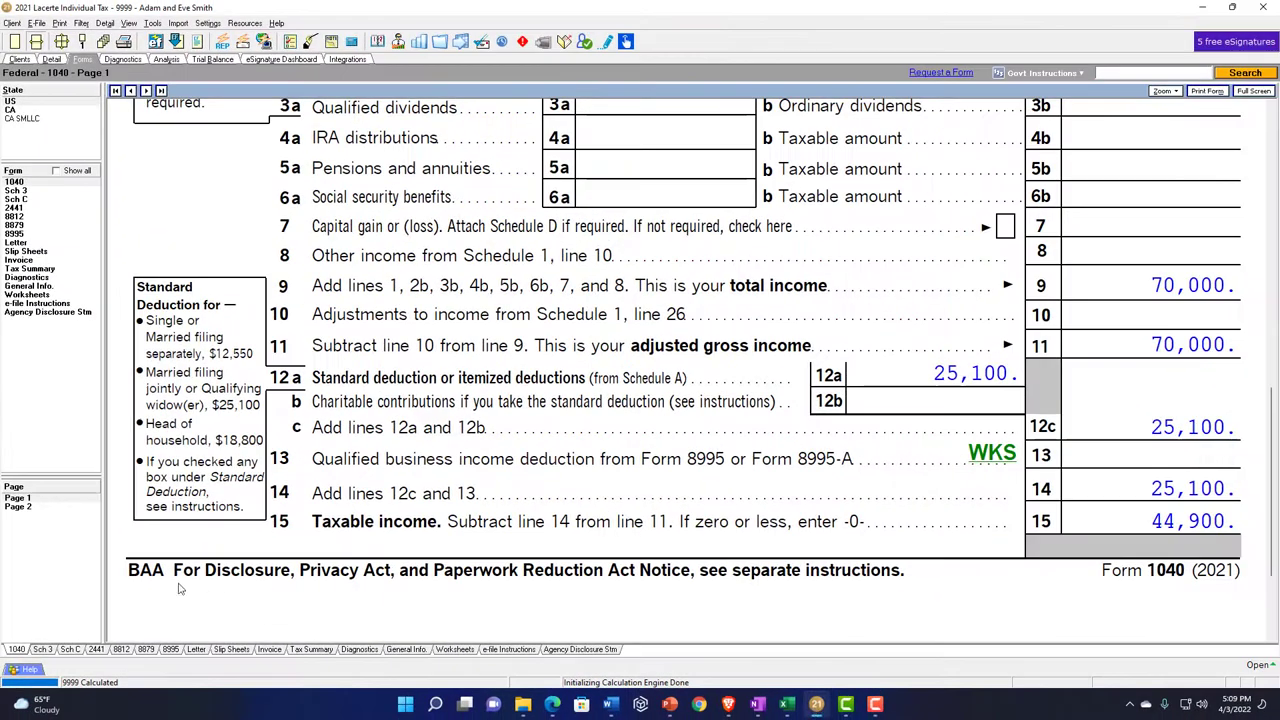
click(45, 510)
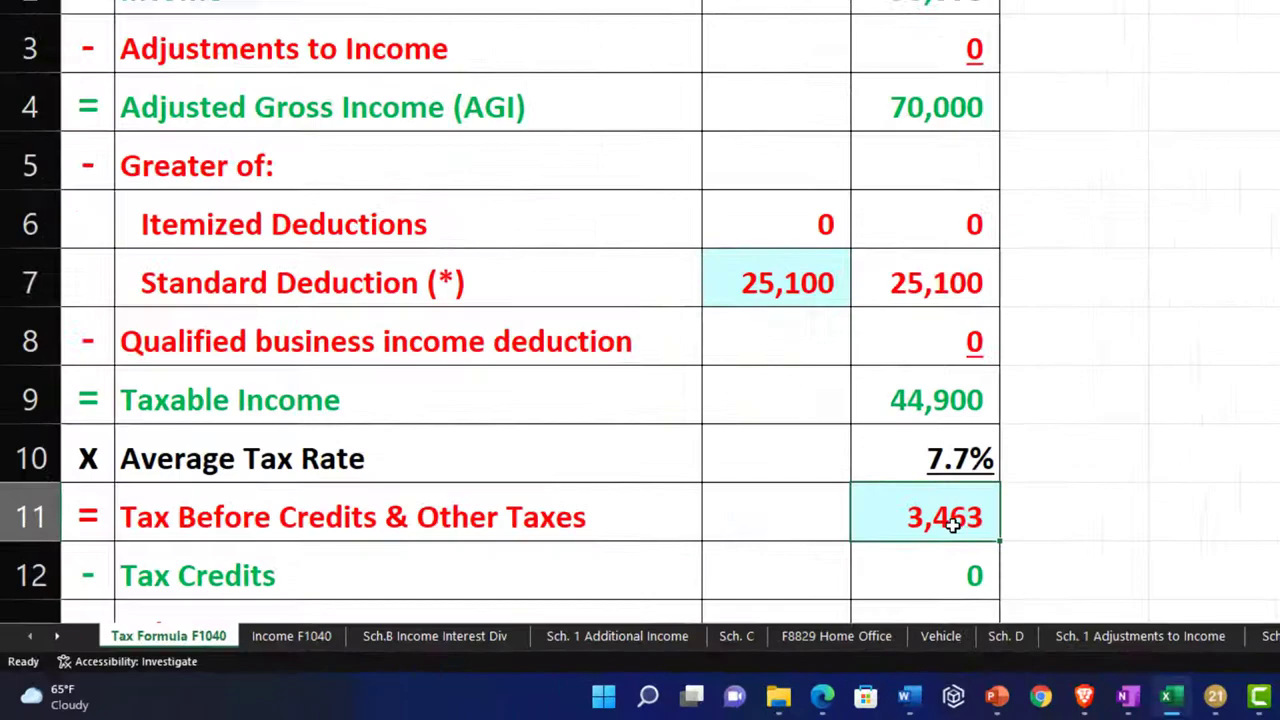
text(4,)
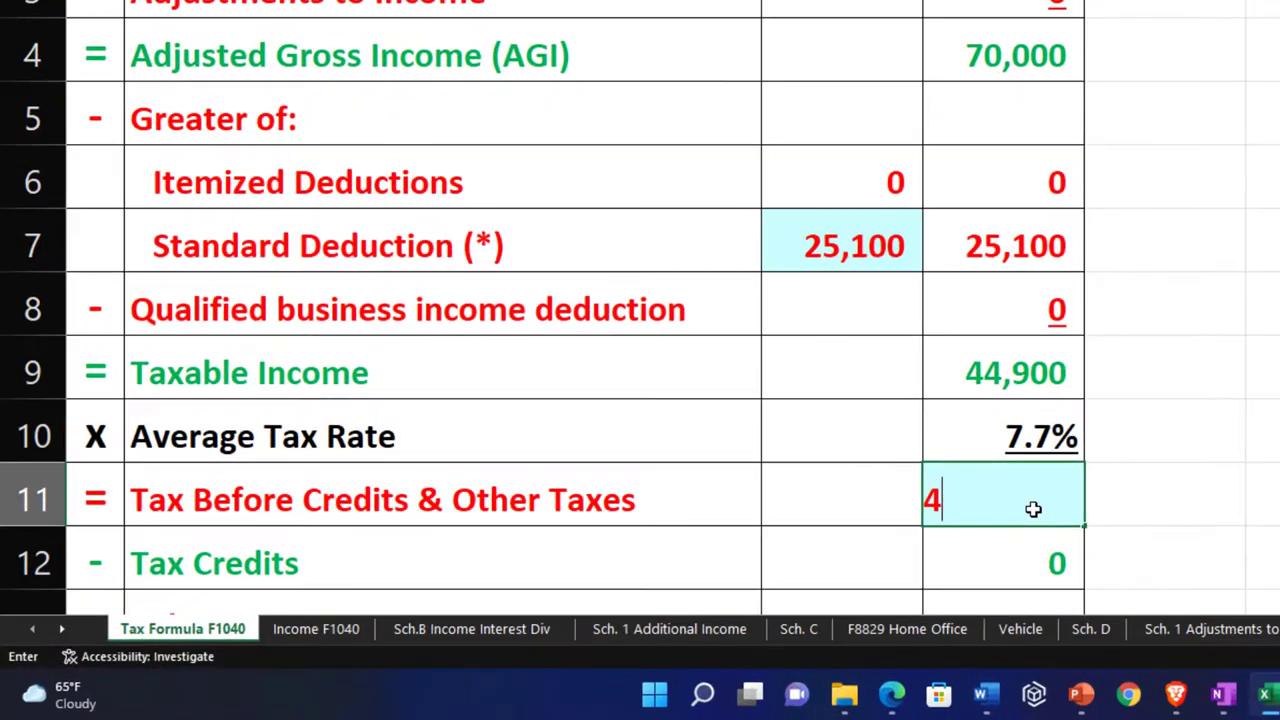
text(993)
key(Return)
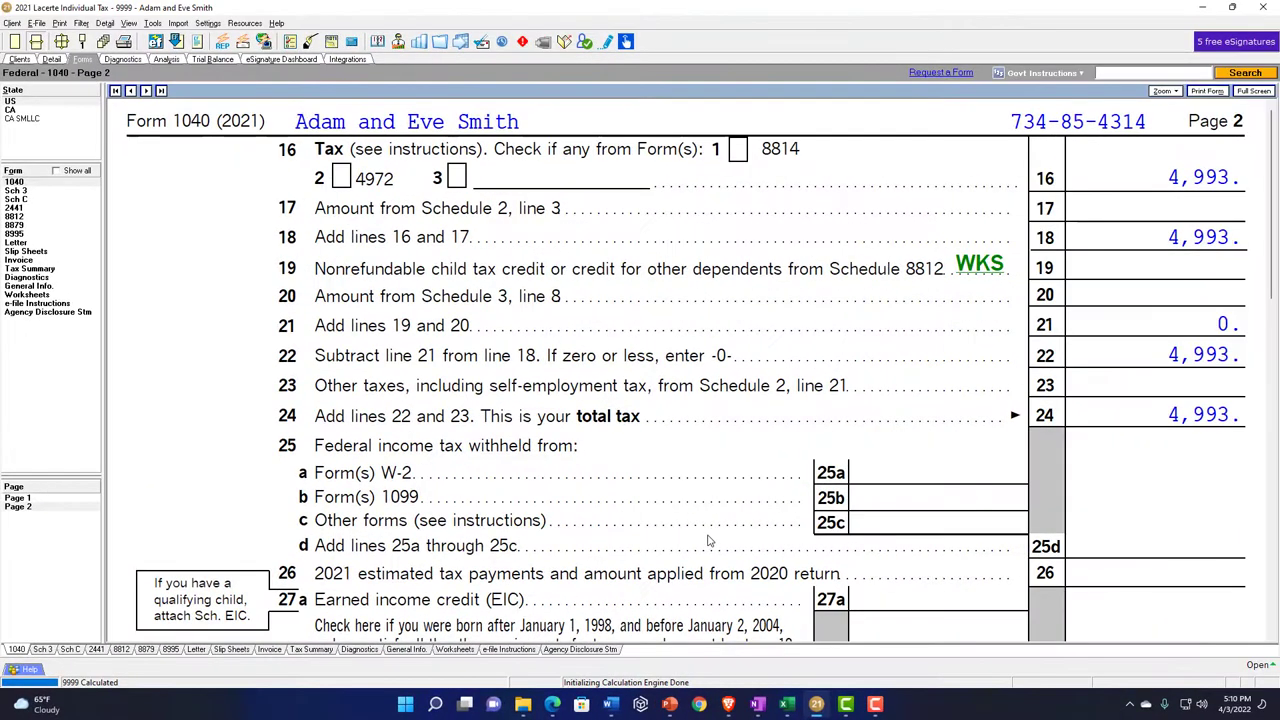
Review the refundable credits on page 2 of Form 1040, then the care provider and qualifying person sections of Form 2441.
scroll(708, 541, down, 3)
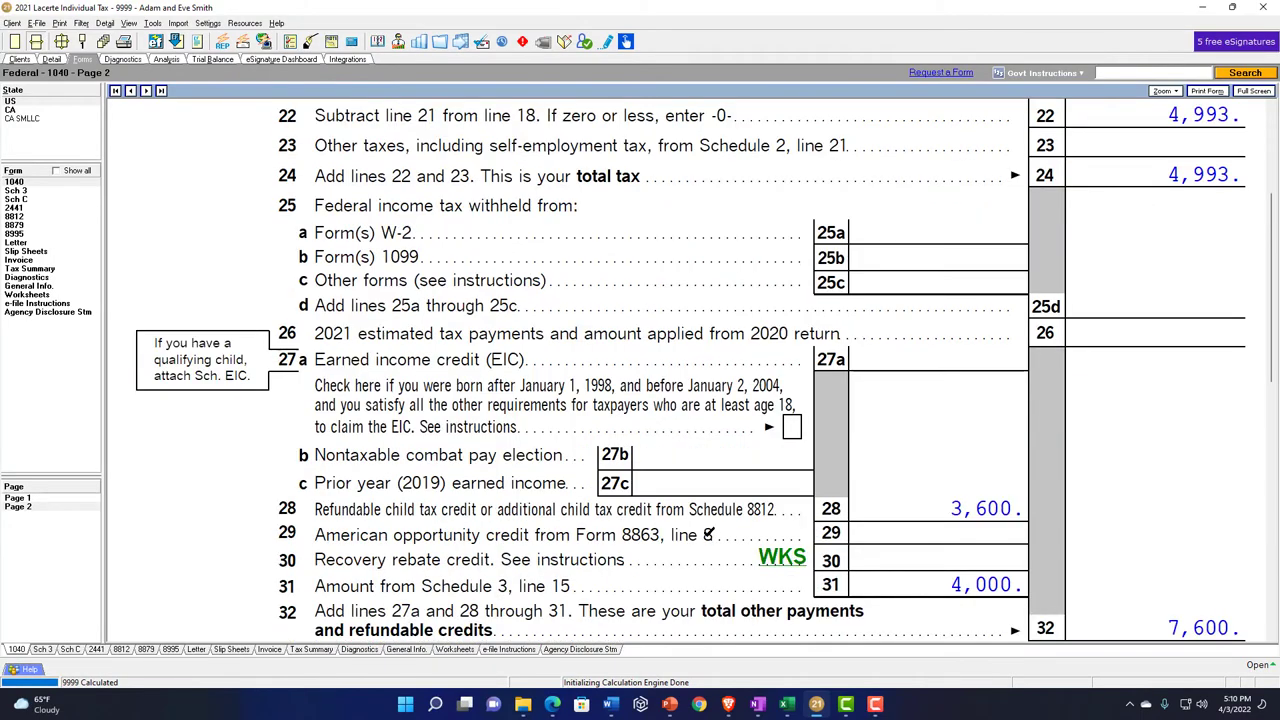
click(891, 509)
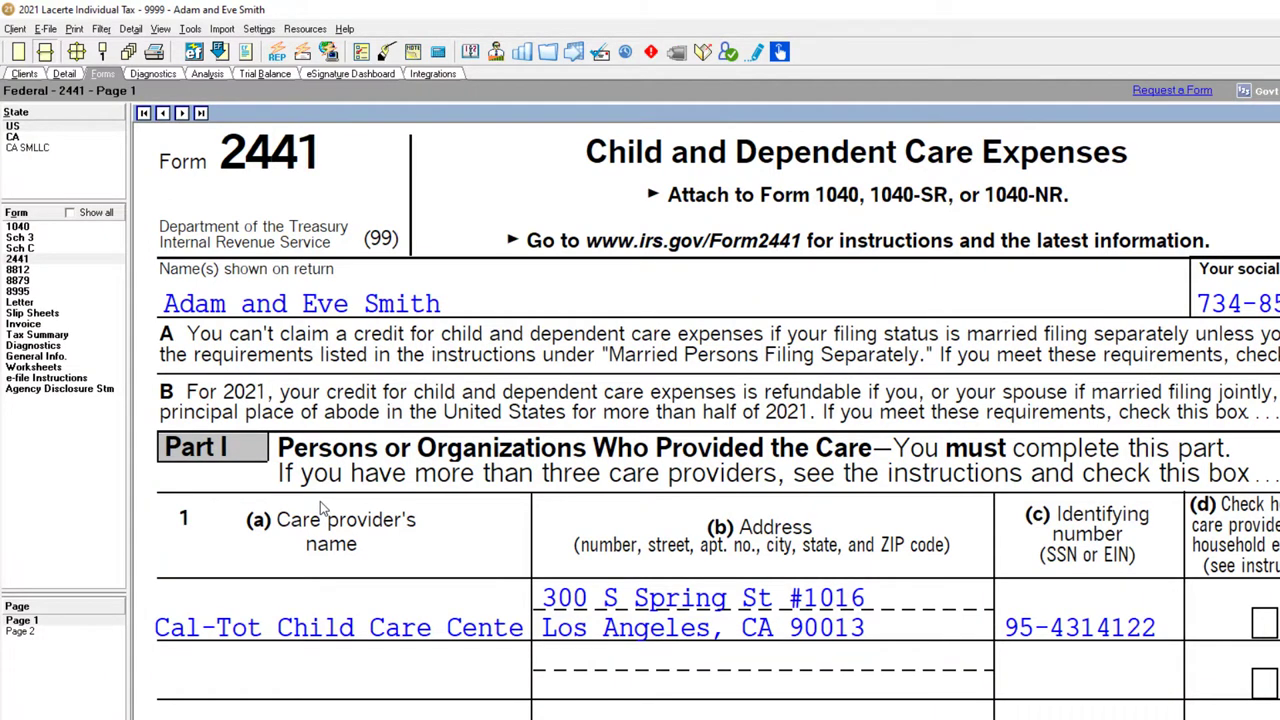
scroll(320, 506, down, 3)
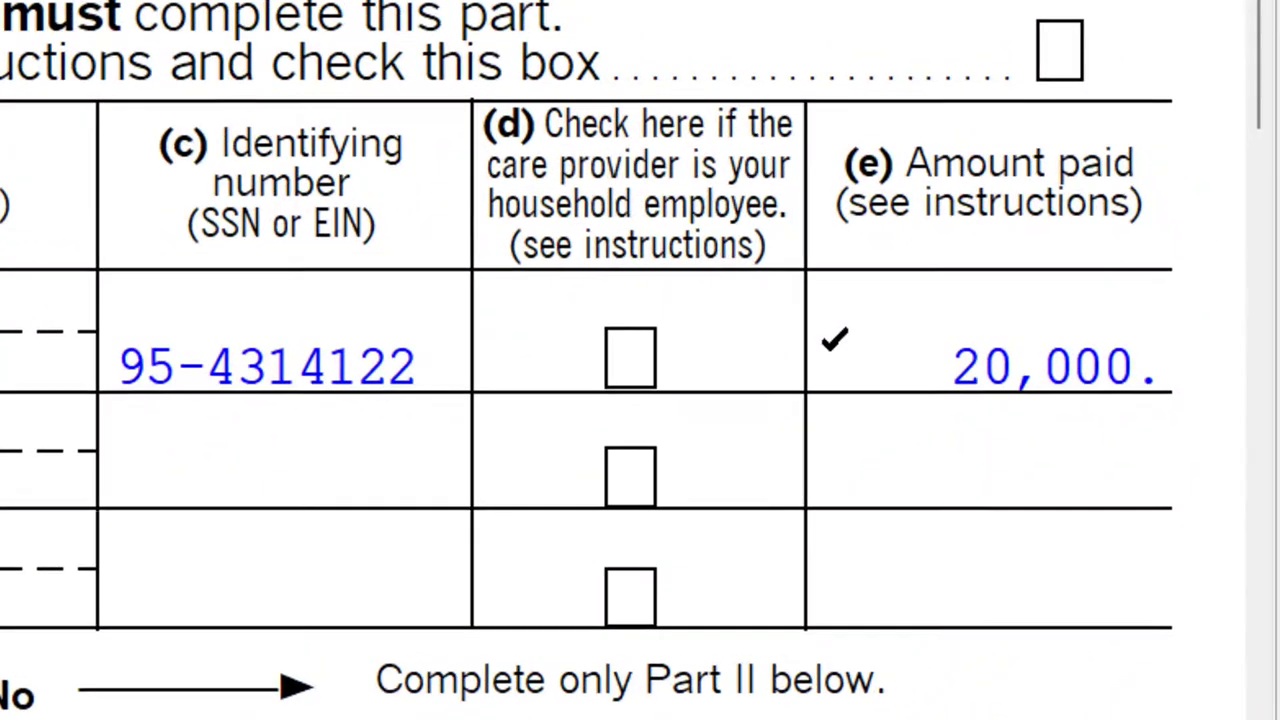
scroll(1100, 412, down, 5)
scroll(838, 362, down, 3)
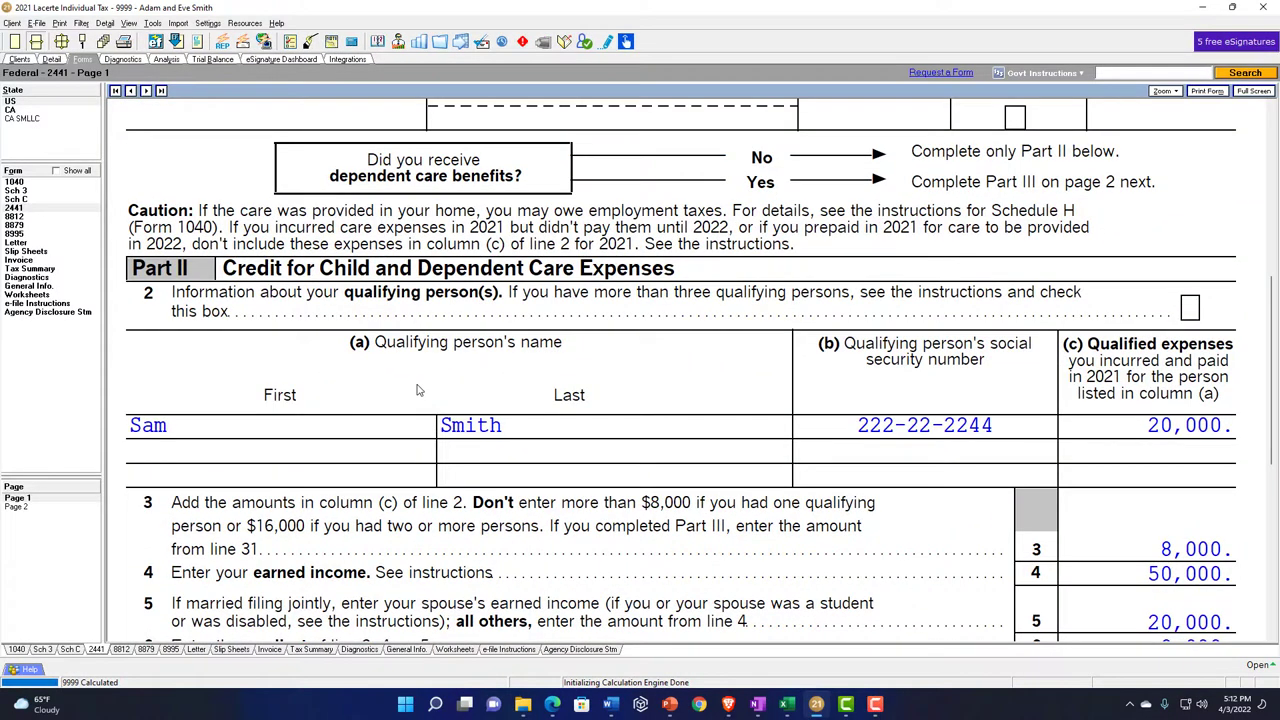
Check the detail entries behind Form 2441: the dependent's qualified care expense and the total paid to the care provider.
click(52, 60)
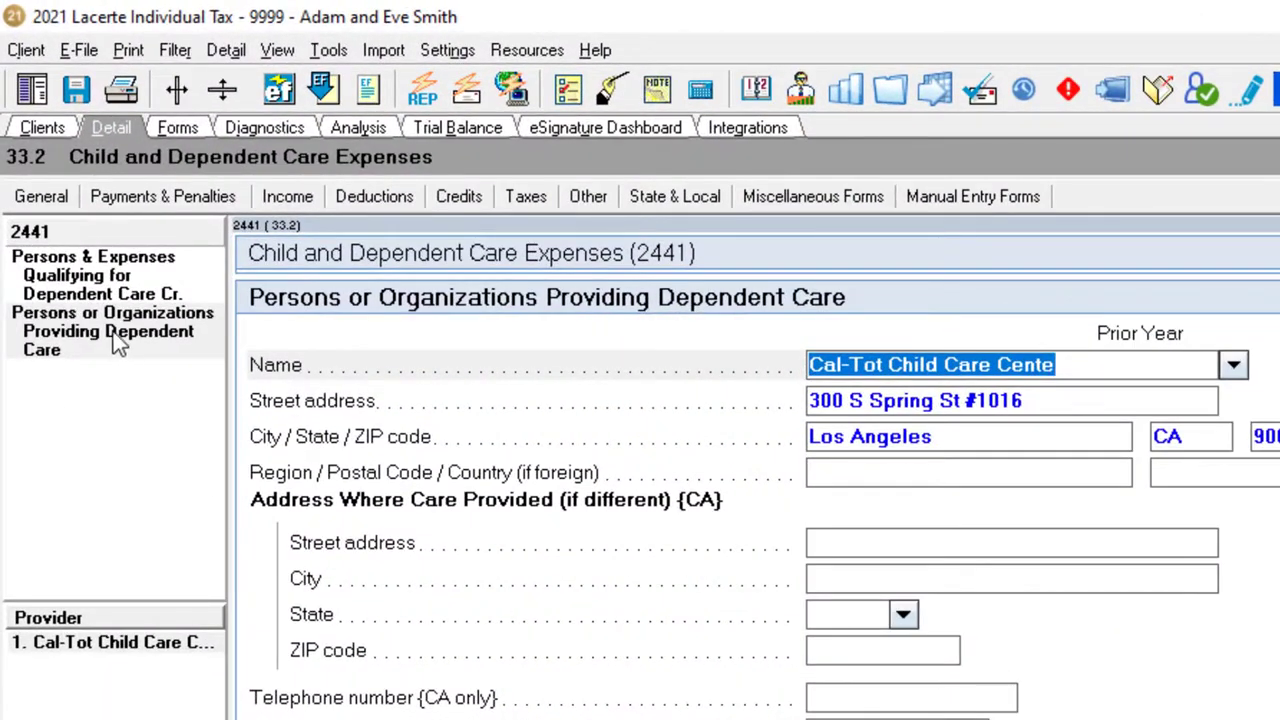
click(62, 270)
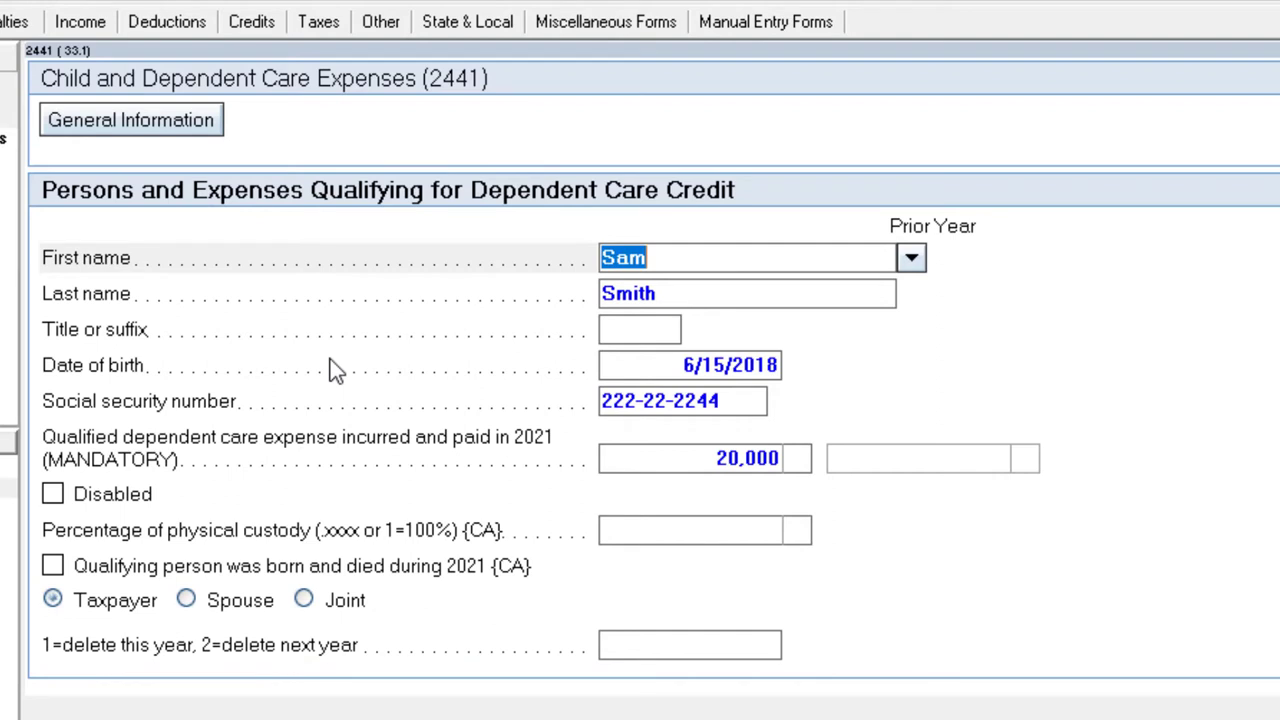
click(911, 259)
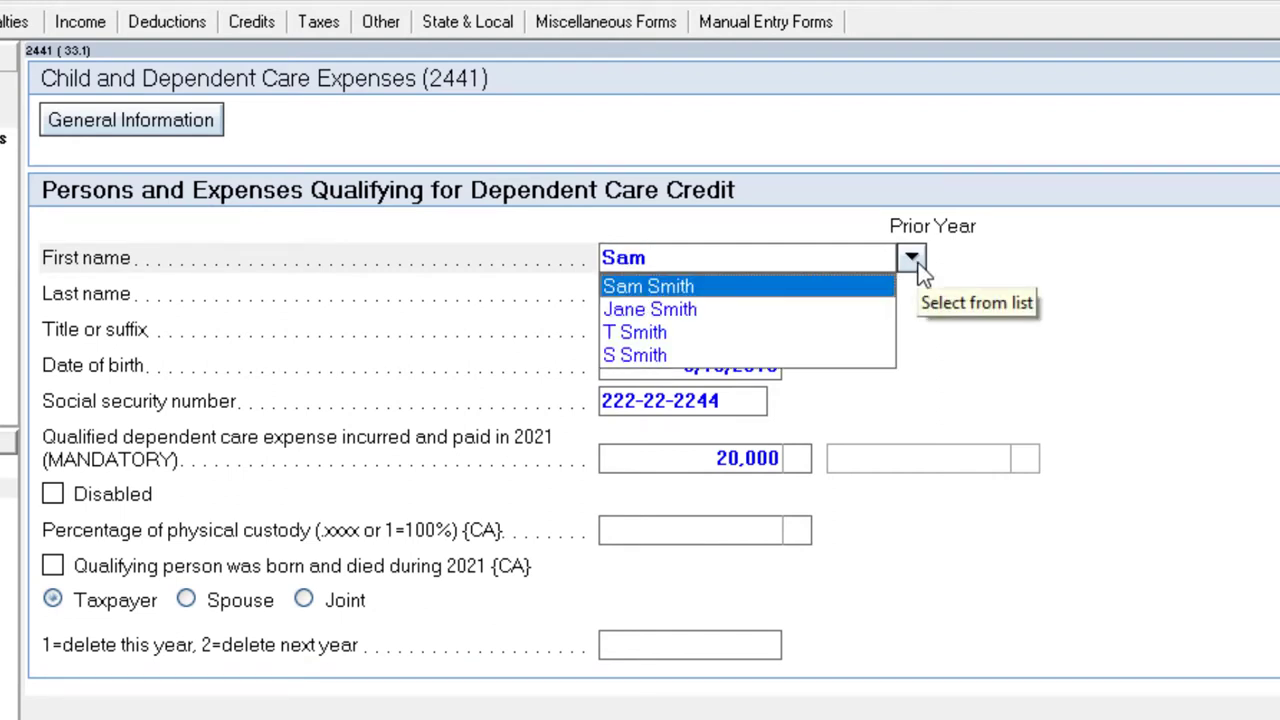
key(Return)
click(701, 466)
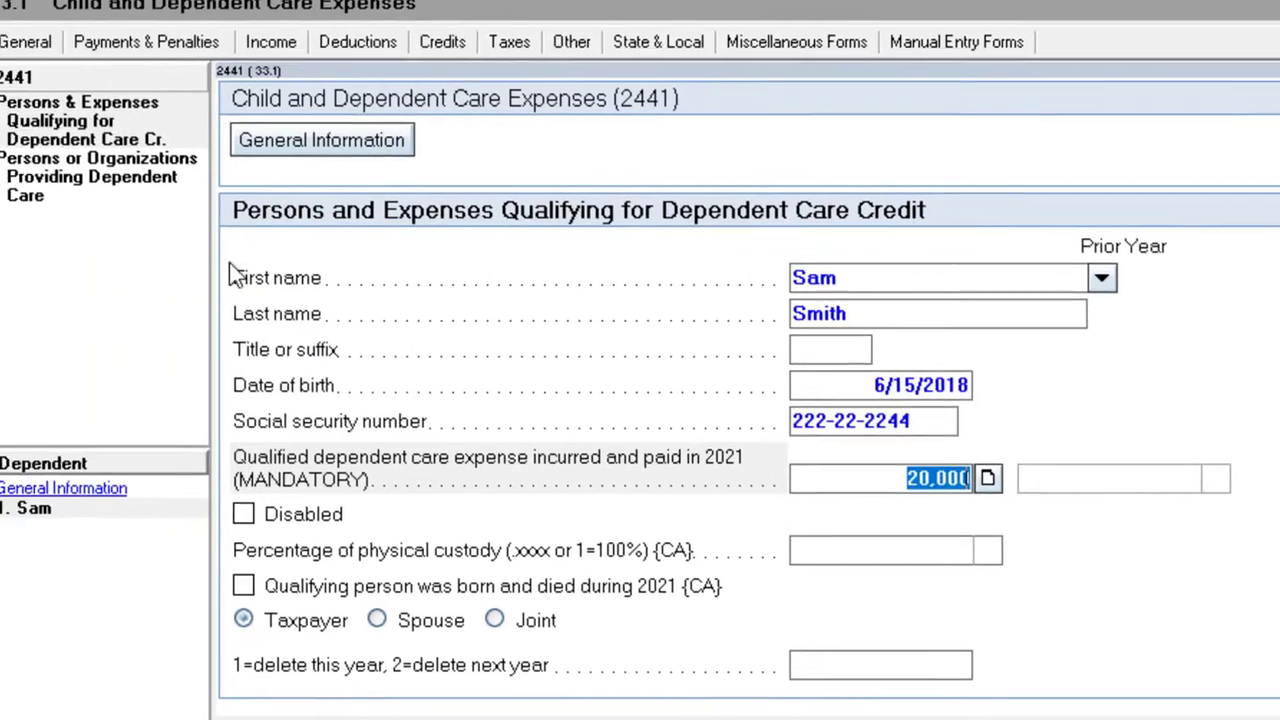
click(81, 181)
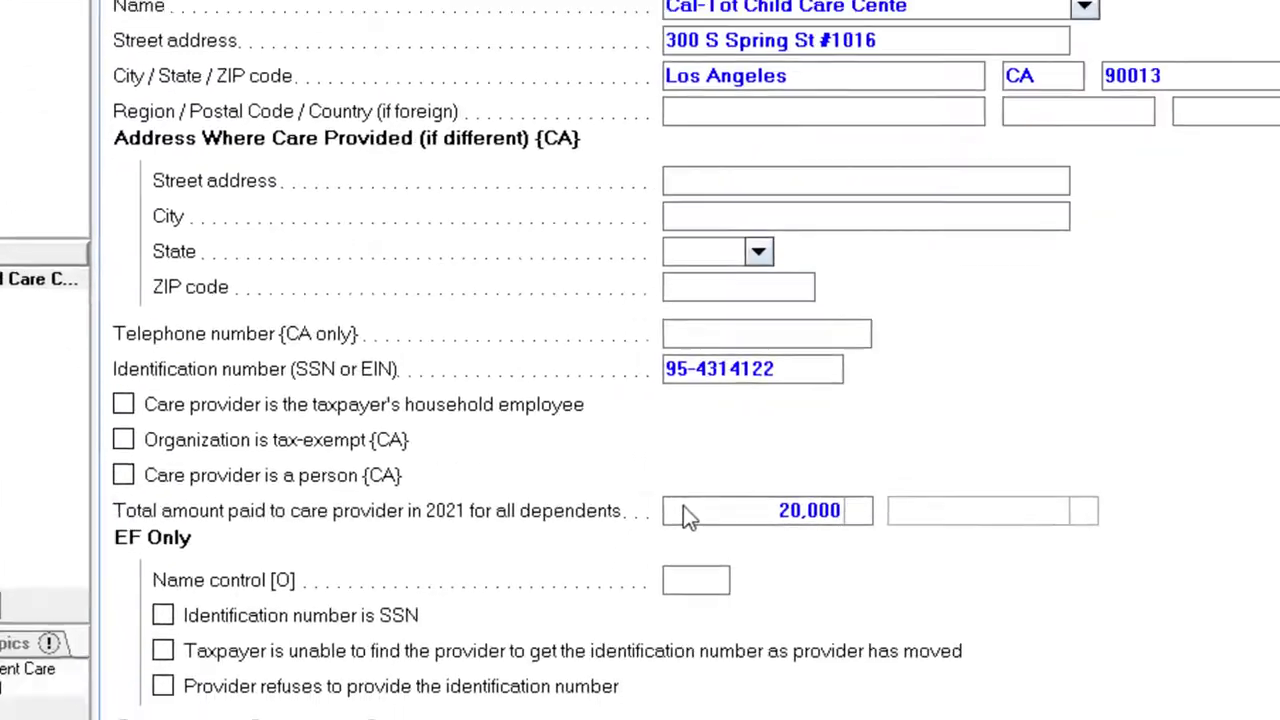
click(696, 667)
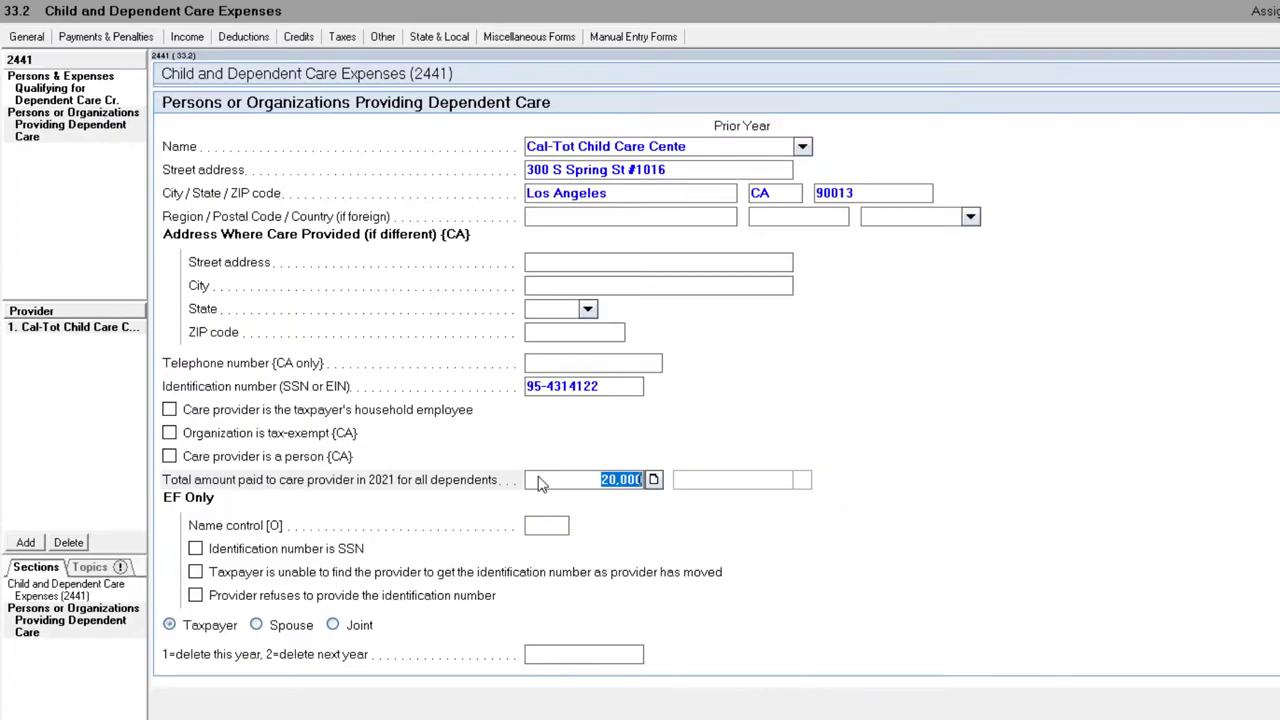
Return to Form 2441 and examine the expense limit, both spouses' earned income and the credit calculation in Part II.
click(117, 2)
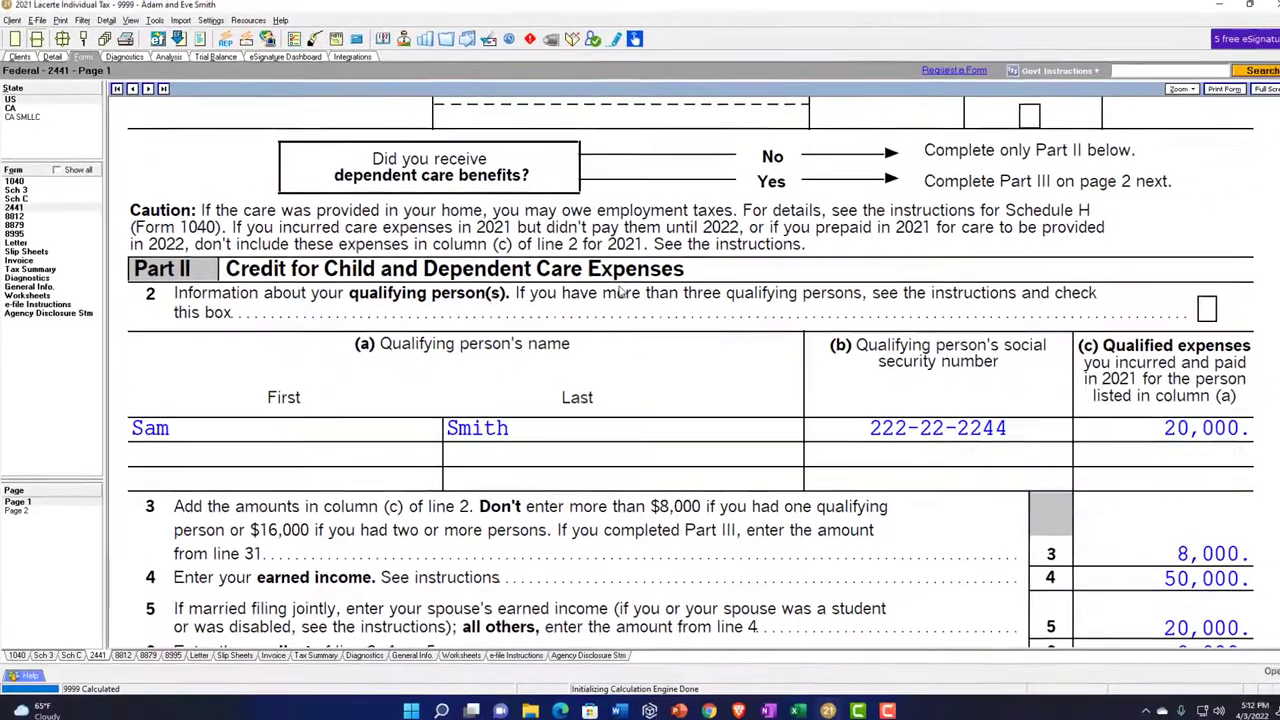
scroll(620, 291, down, 1)
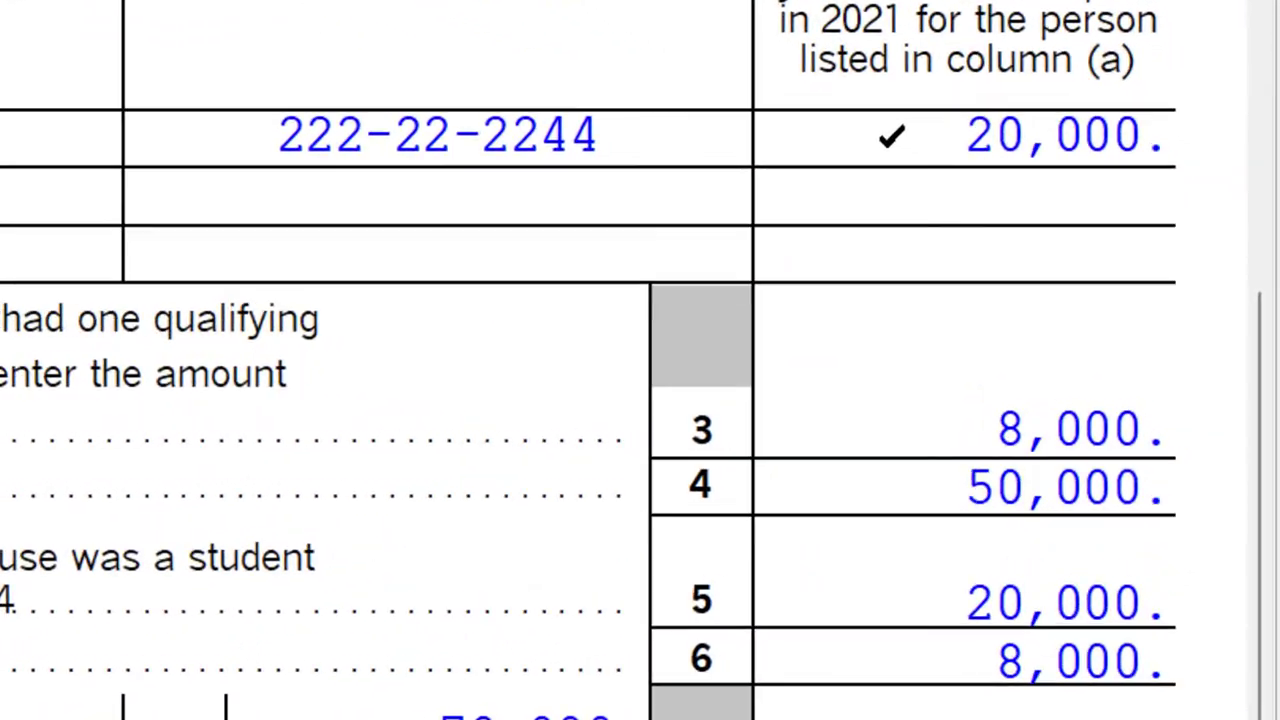
scroll(400, 360, down, 1)
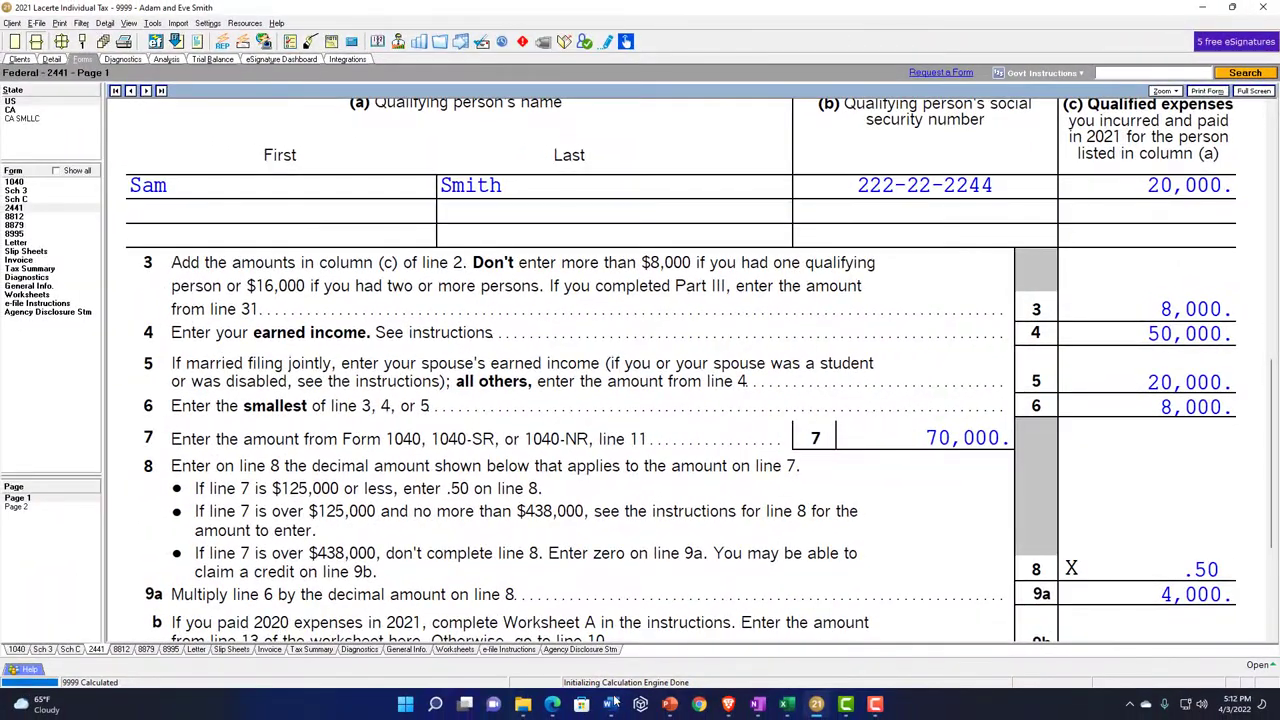
click(611, 705)
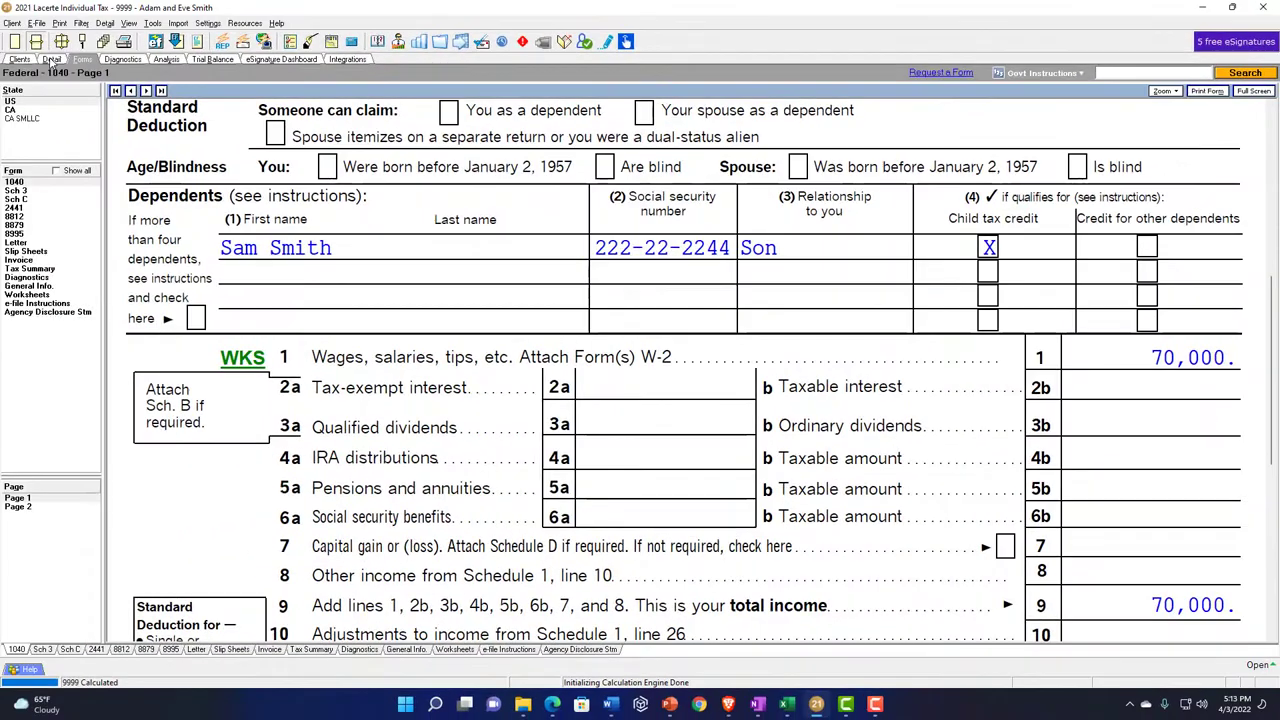
In the wage details, clear the spouse designation on the second W-2 and view the recalculated Form 1040.
click(52, 60)
click(134, 94)
click(158, 110)
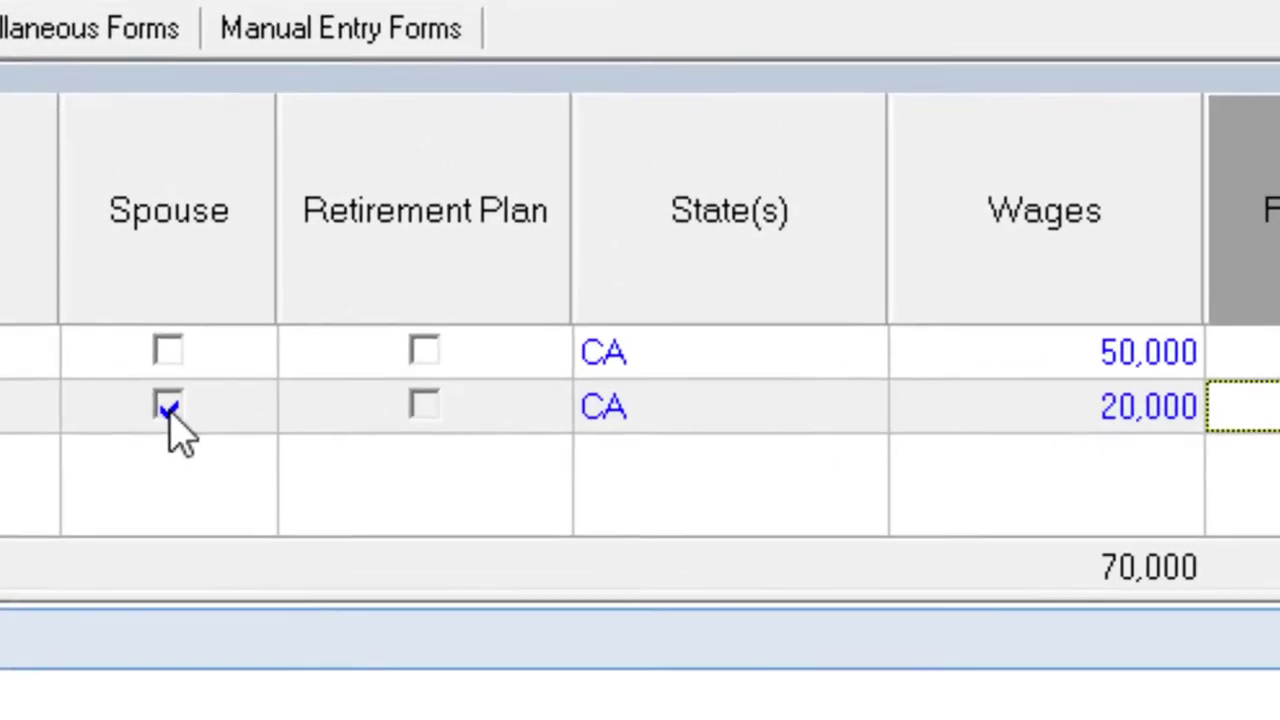
click(133, 283)
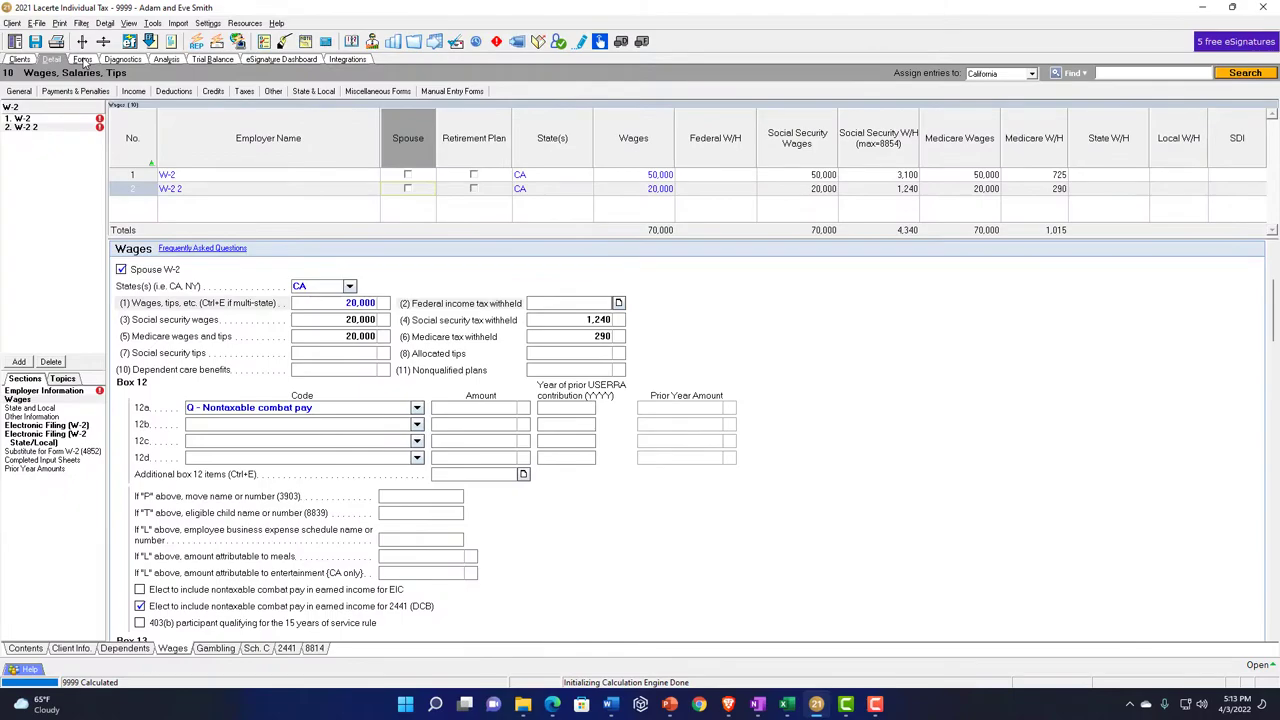
click(82, 59)
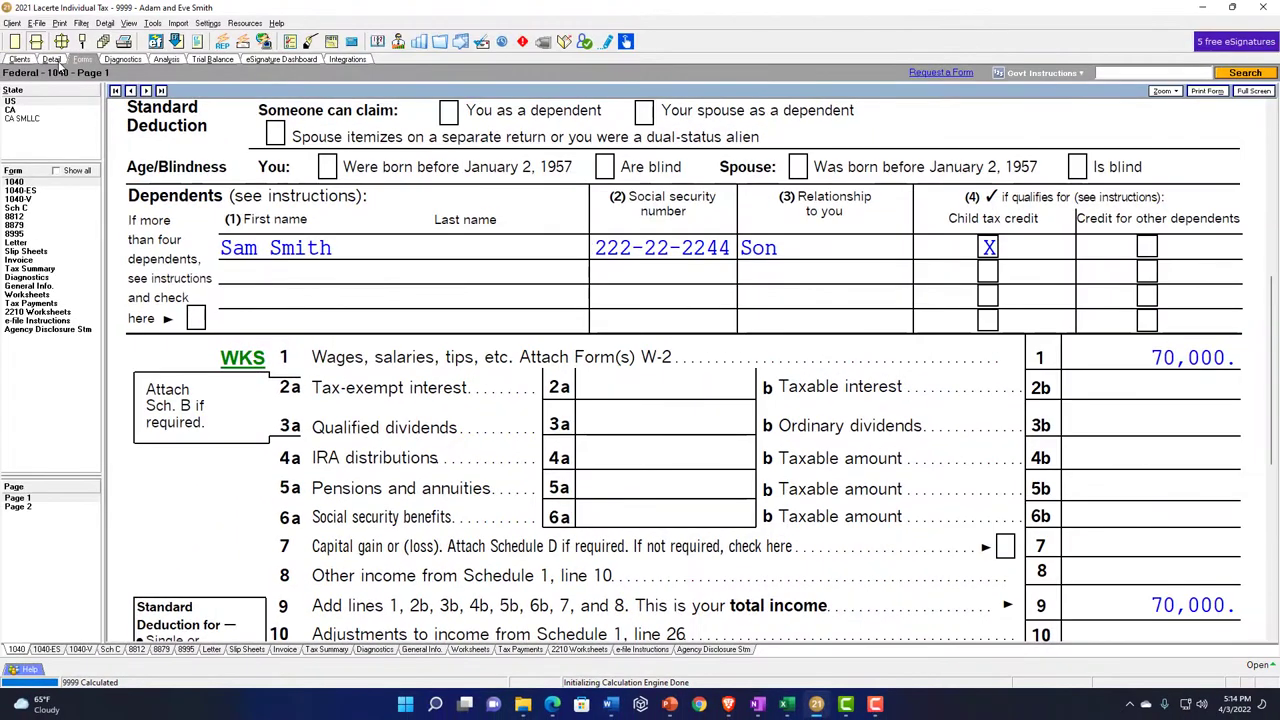
Mark the second W-2 as the spouse's again and return to the tax forms.
click(52, 60)
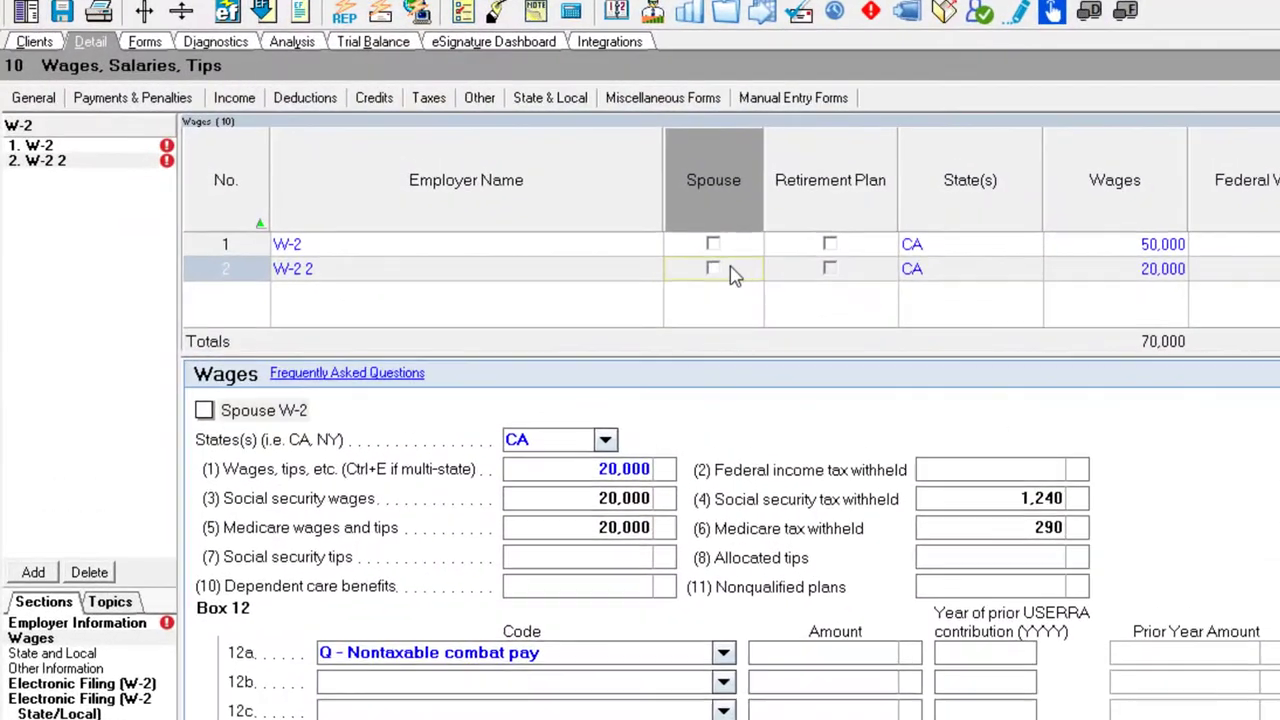
click(713, 270)
click(146, 42)
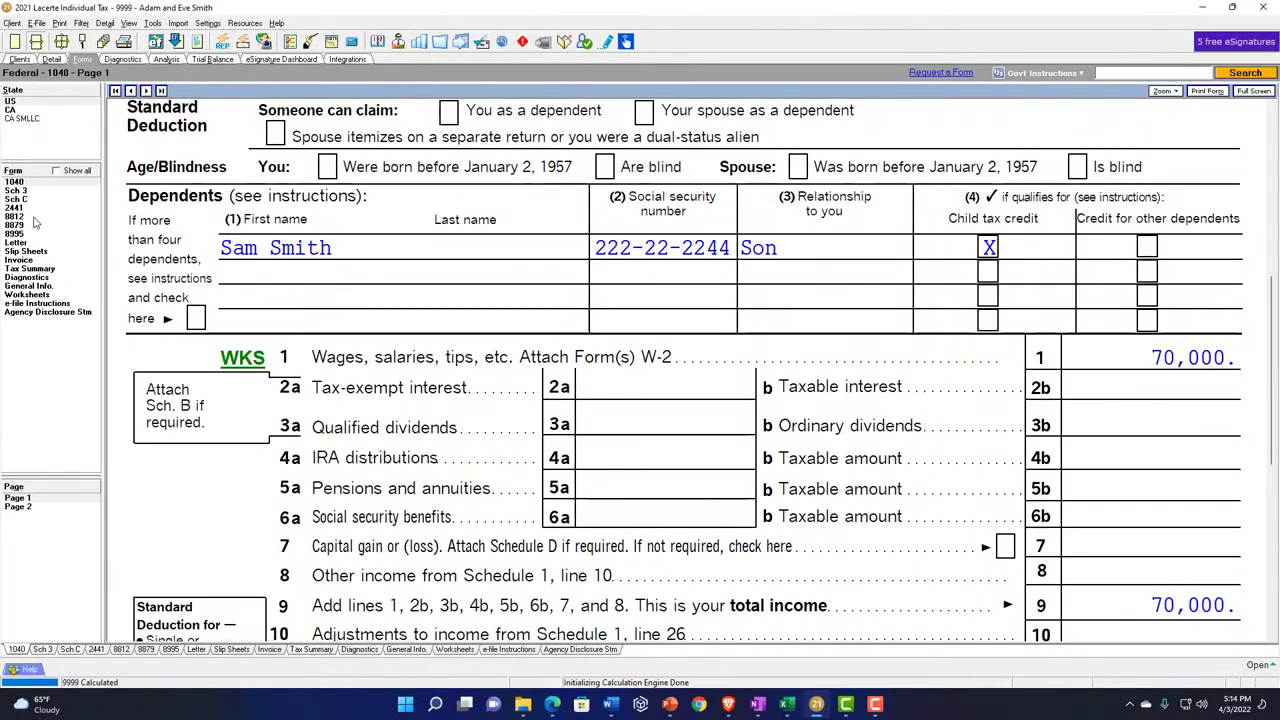
Review Form 2441 Part II, from the qualified expenses through the earned income lines to the applicable percentage and resulting credit.
click(30, 208)
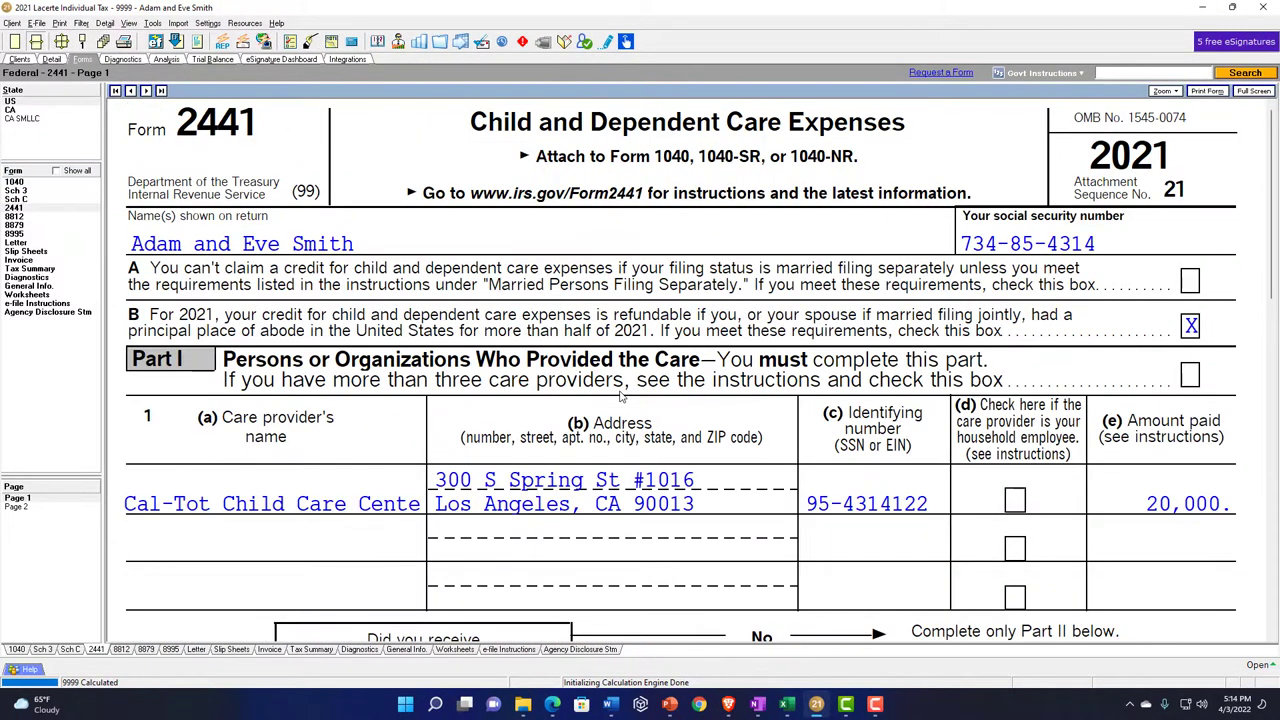
scroll(620, 396, down, 10)
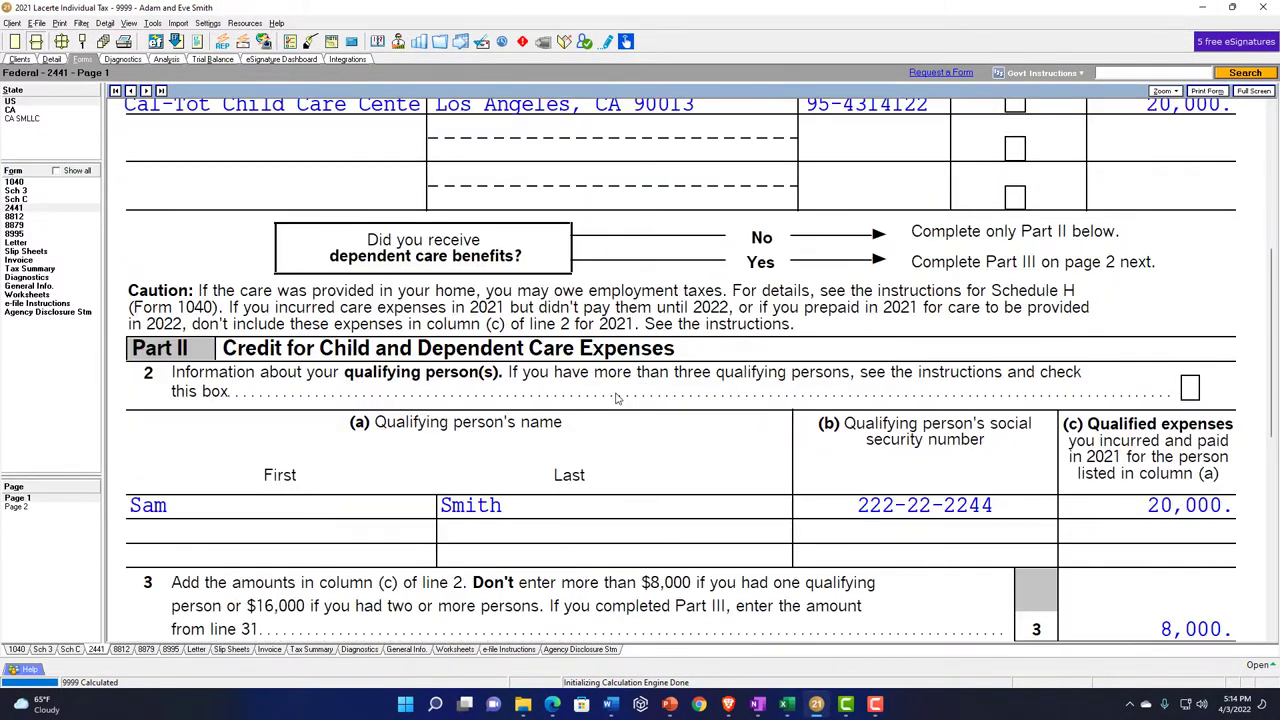
scroll(617, 398, down, 3)
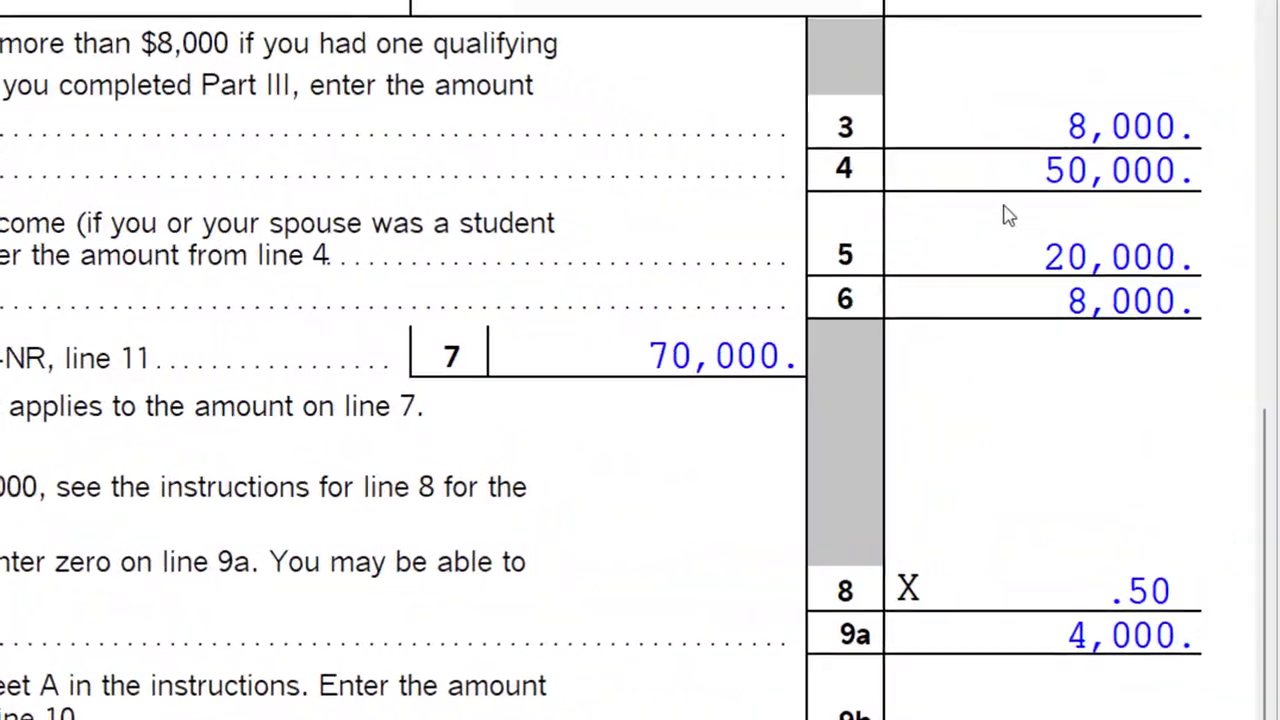
scroll(994, 251, down, 3)
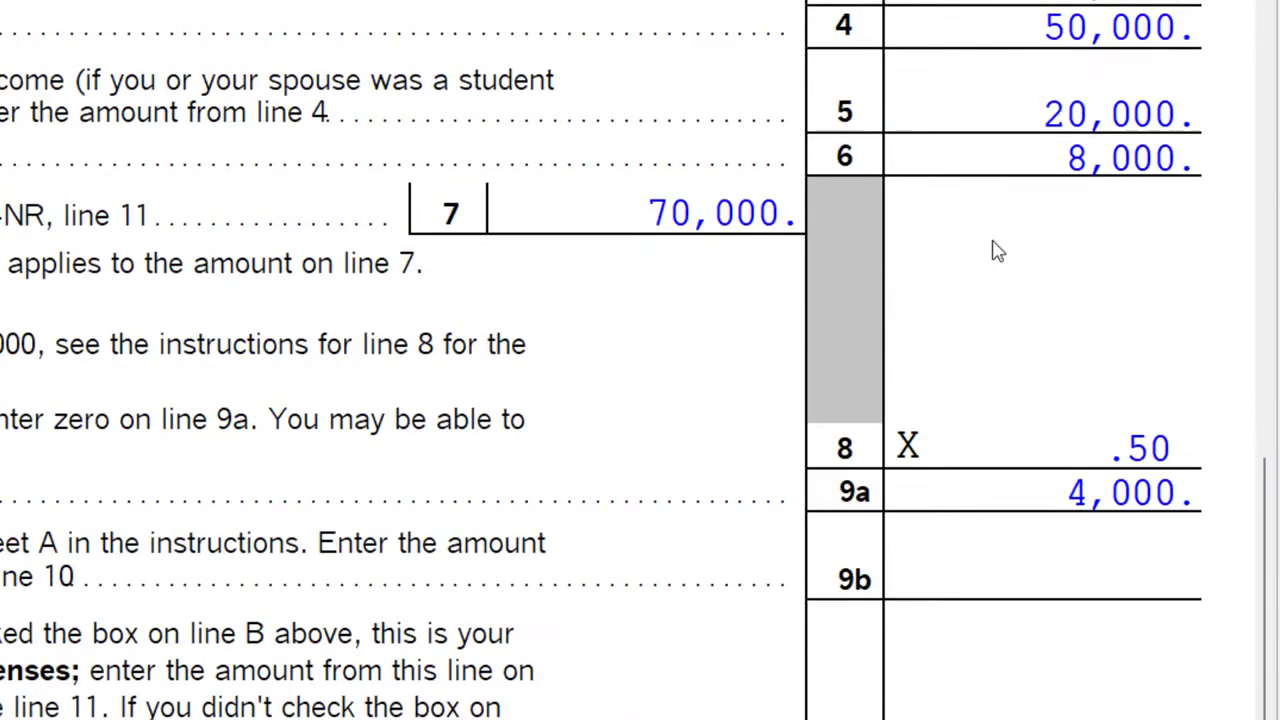
scroll(994, 251, down, 3)
scroll(714, 195, up, 2)
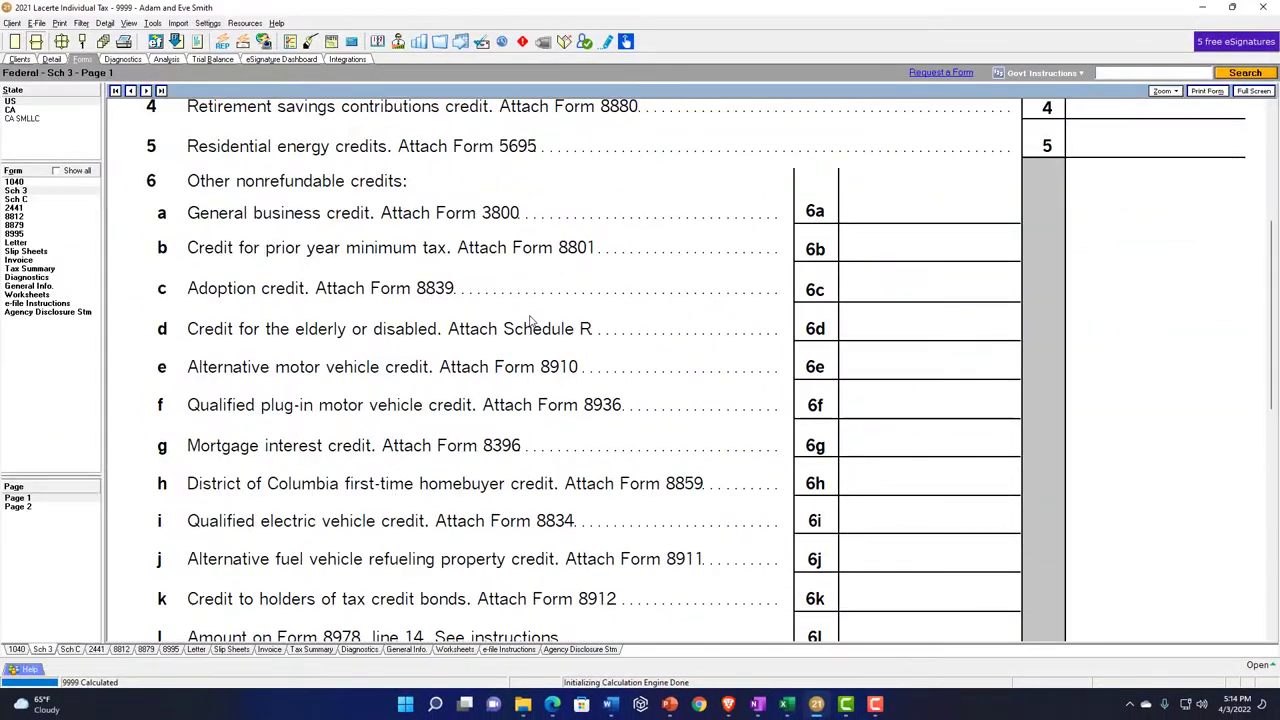
Review the nonrefundable credits on Schedule 3 page 1 and the refundable dependent care credit on page 2.
scroll(530, 320, down, 3)
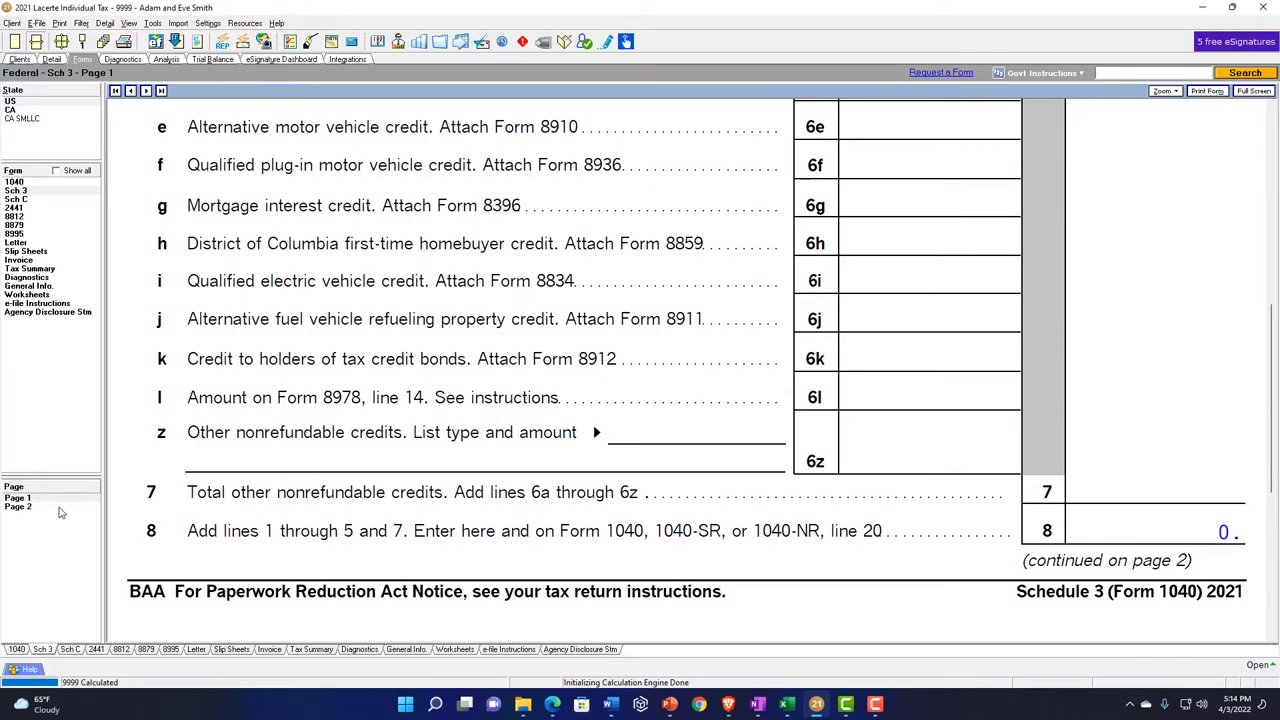
click(55, 508)
scroll(376, 440, down, 2)
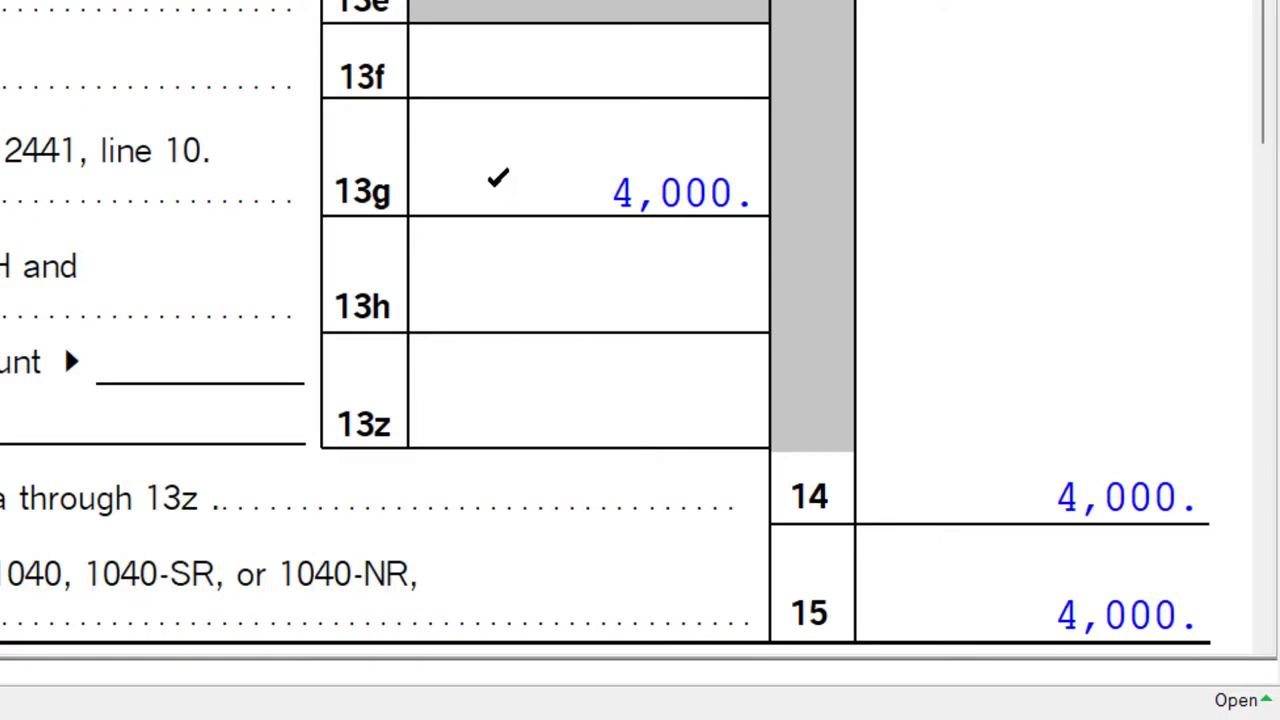
scroll(490, 195, up, 2)
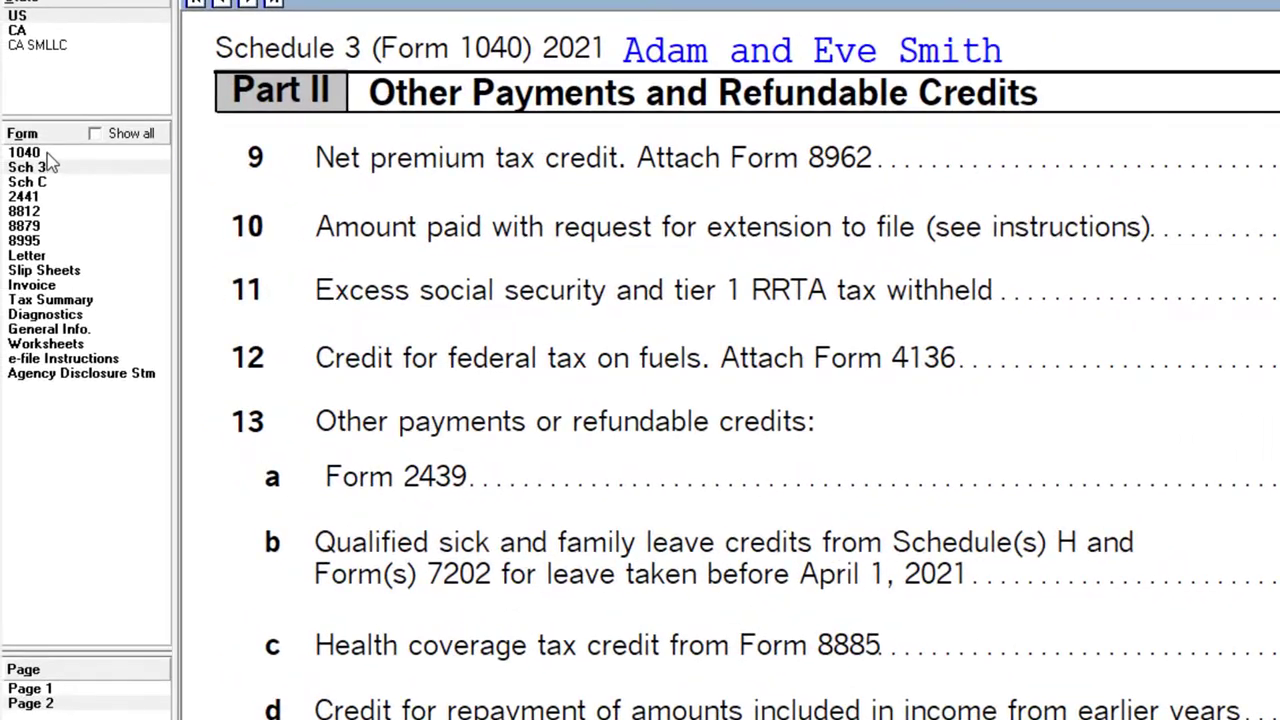
Examine page 2 of Form 1040, comparing the tax lines with the refundable credits, total payments and refund.
click(46, 154)
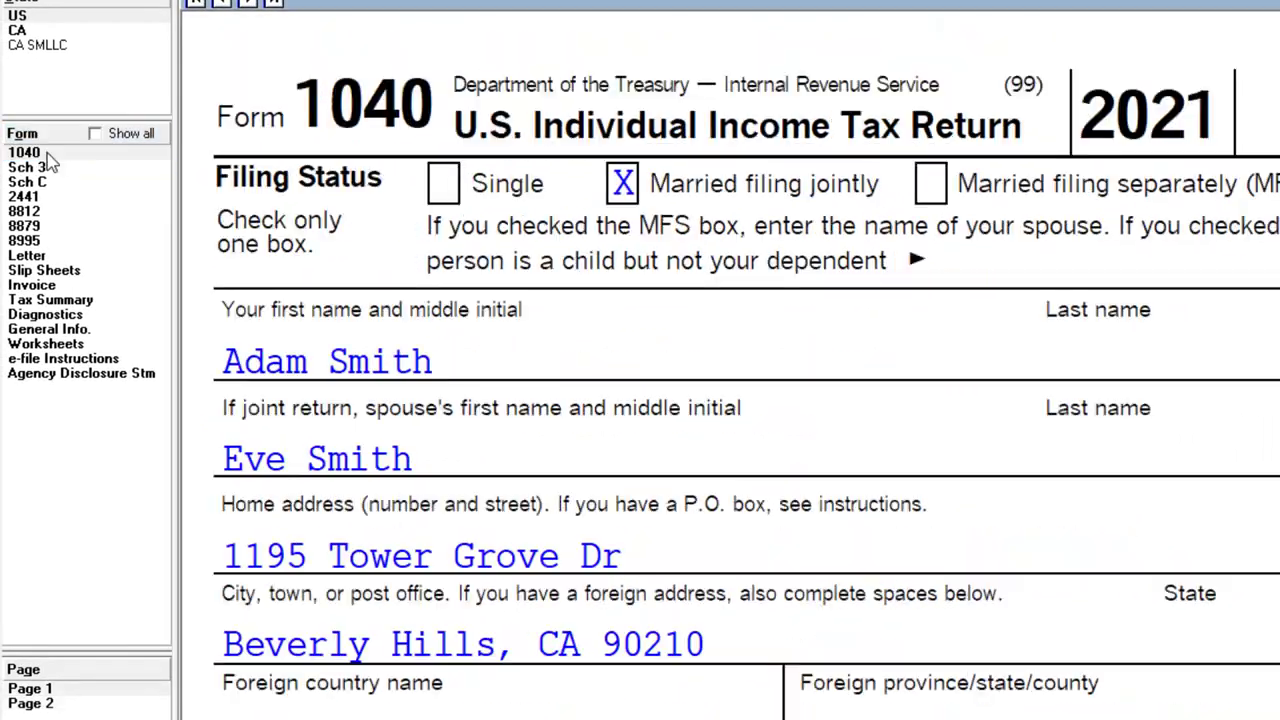
click(72, 703)
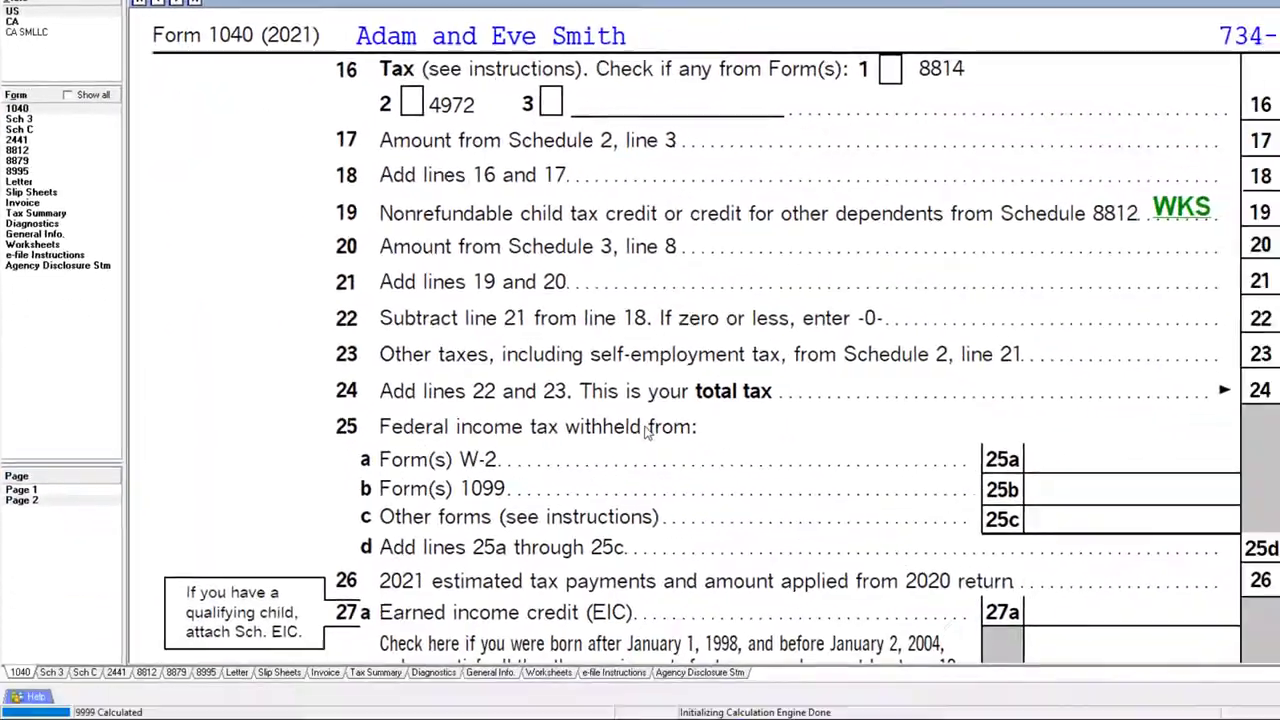
scroll(646, 430, down, 5)
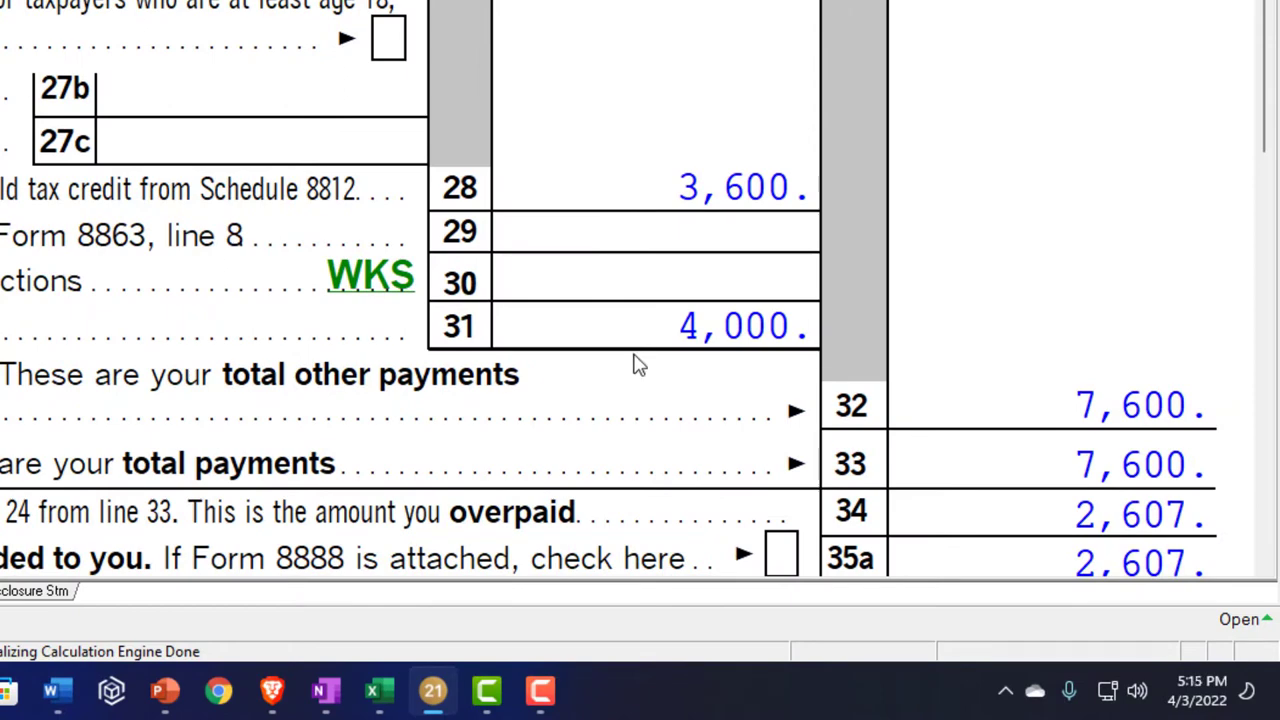
scroll(637, 316, up, 5)
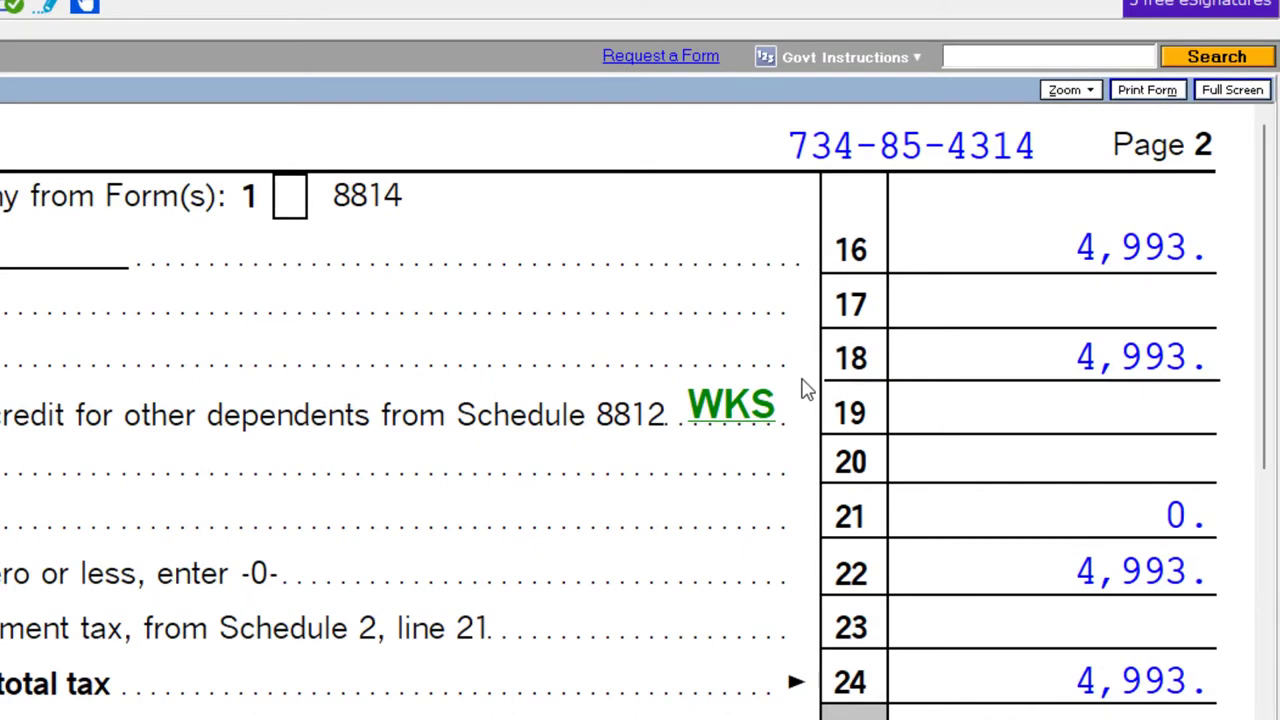
scroll(751, 546, down, 5)
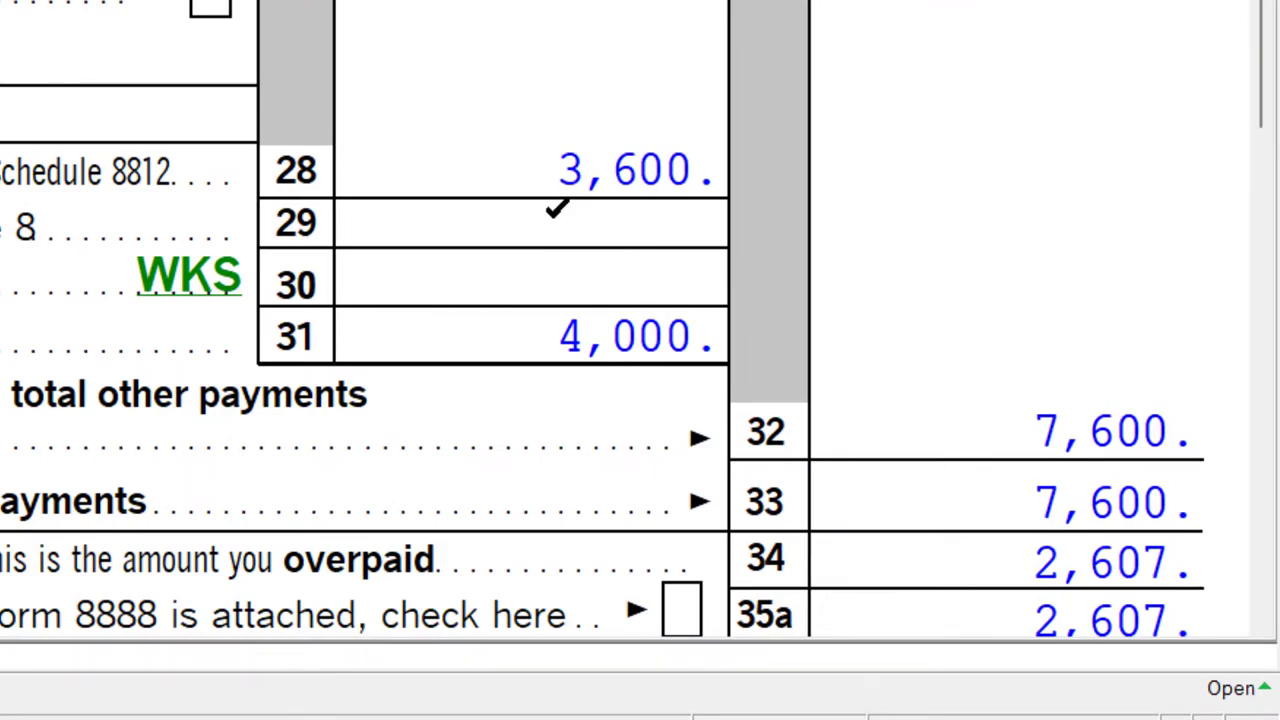
scroll(557, 208, down, 2)
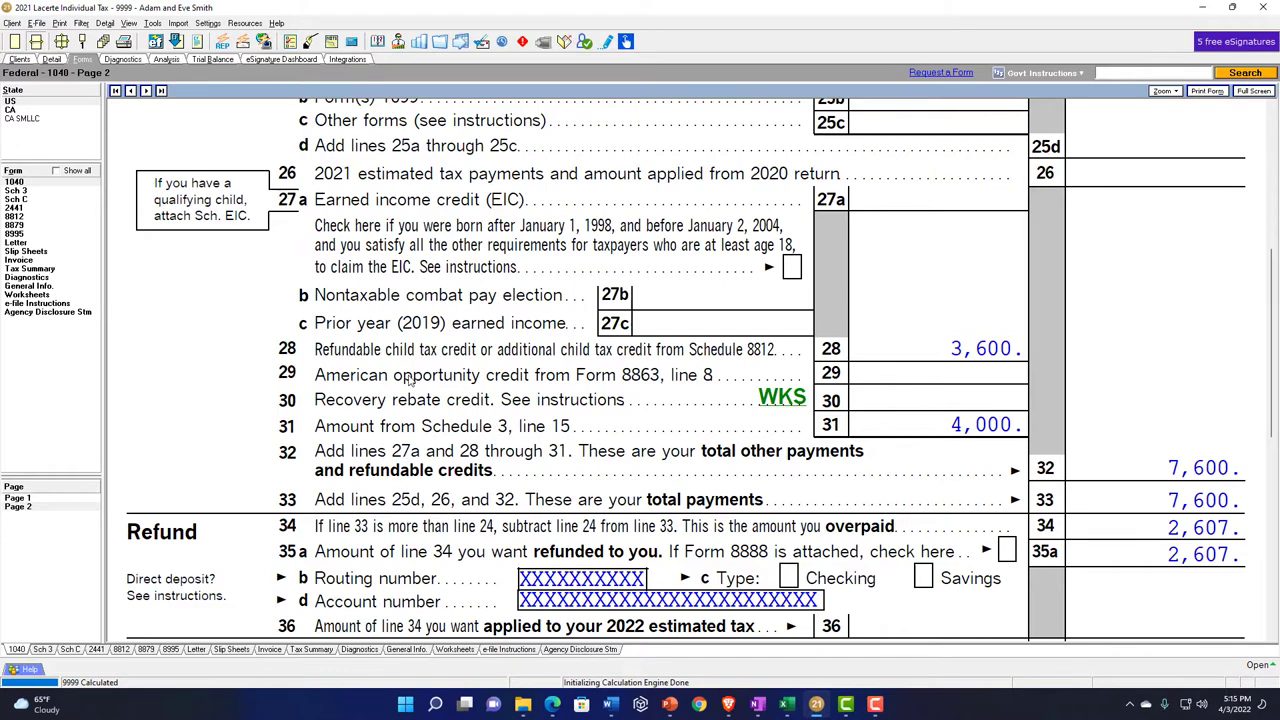
Go back to Form 2441 and check how the expense limit compares with each spouse's earned income.
click(16, 208)
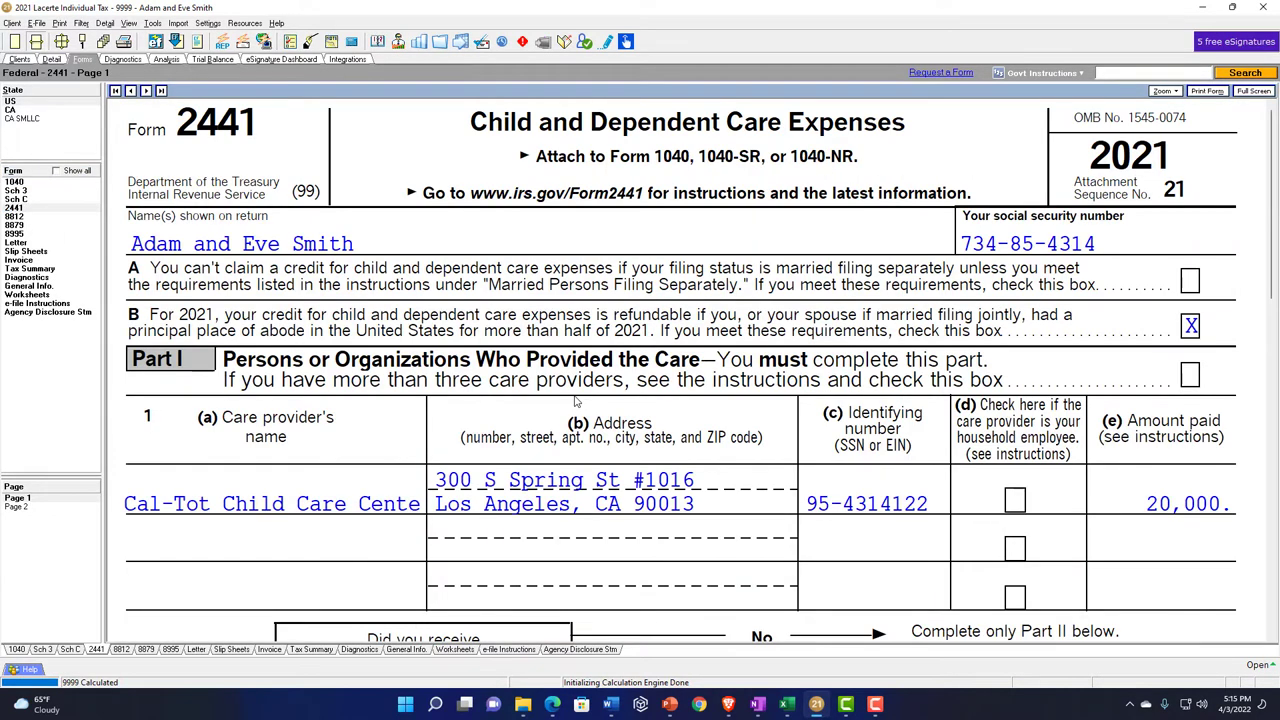
scroll(575, 401, down, 10)
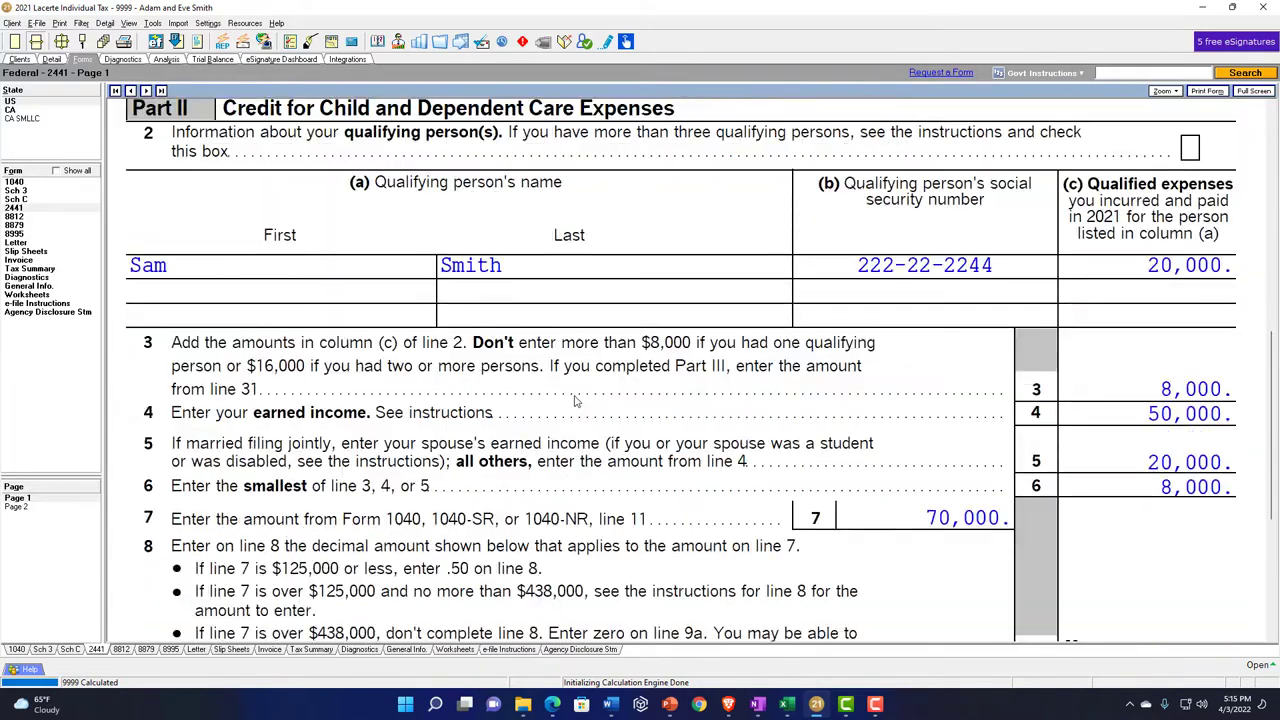
scroll(575, 401, down, 3)
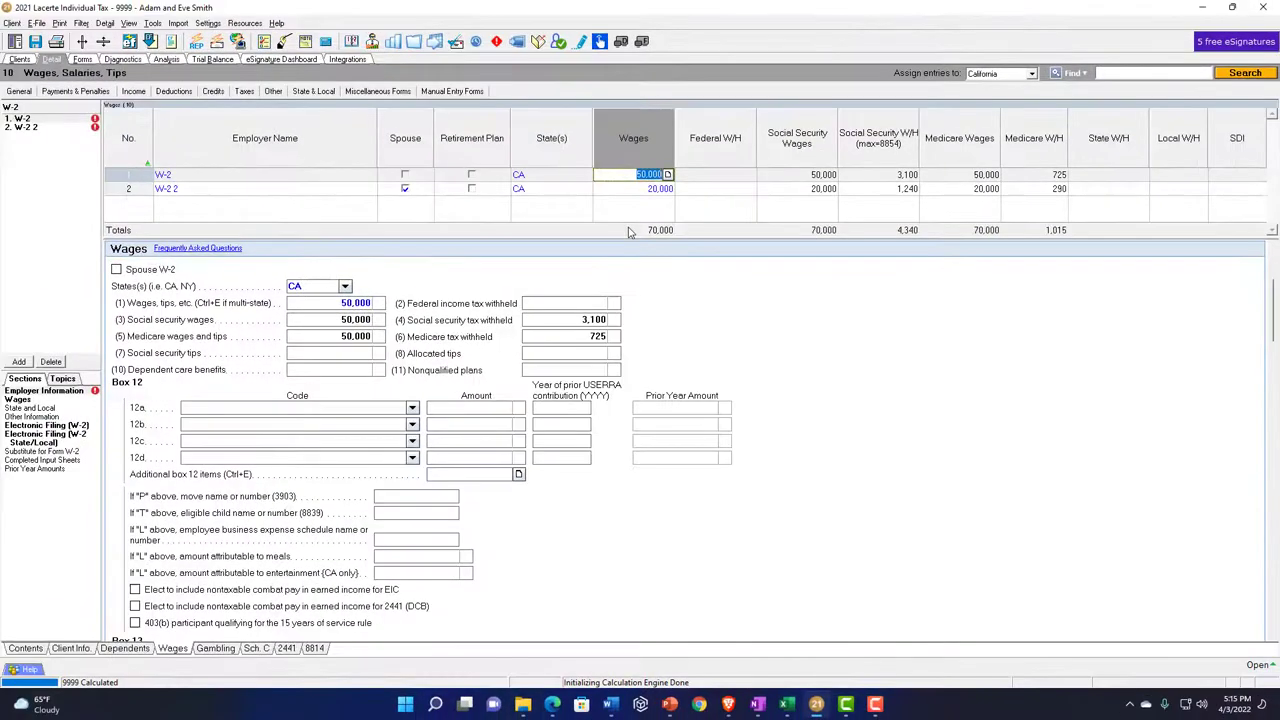
In the wage details, set the first W-2's wages to 2,000 and the spouse's W-2 wages to 1,000.
text(2000)
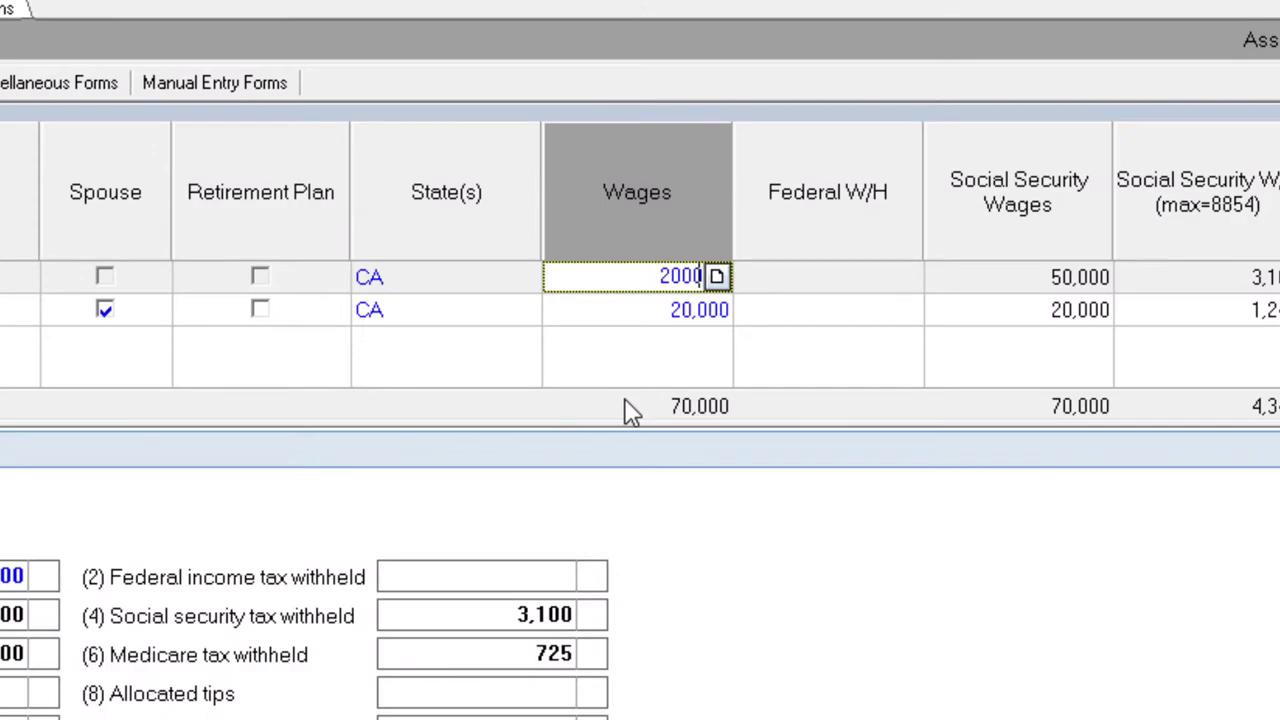
click(676, 326)
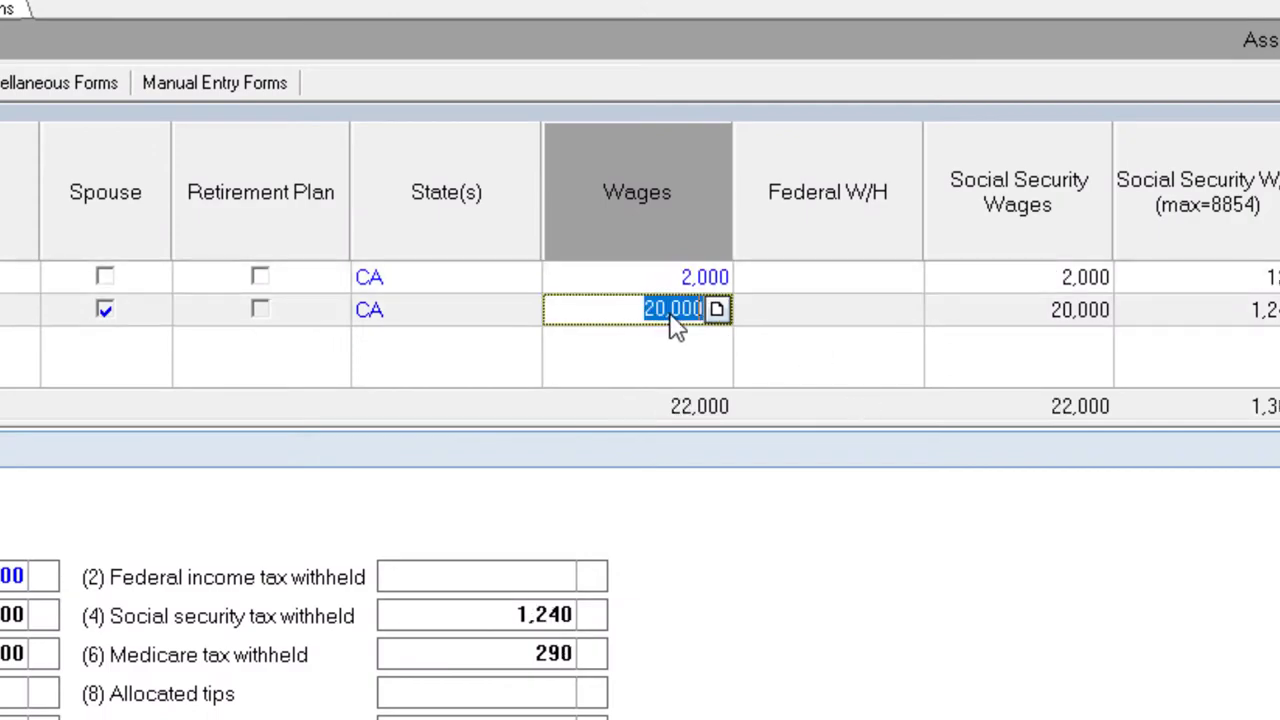
text(1000)
key(Tab)
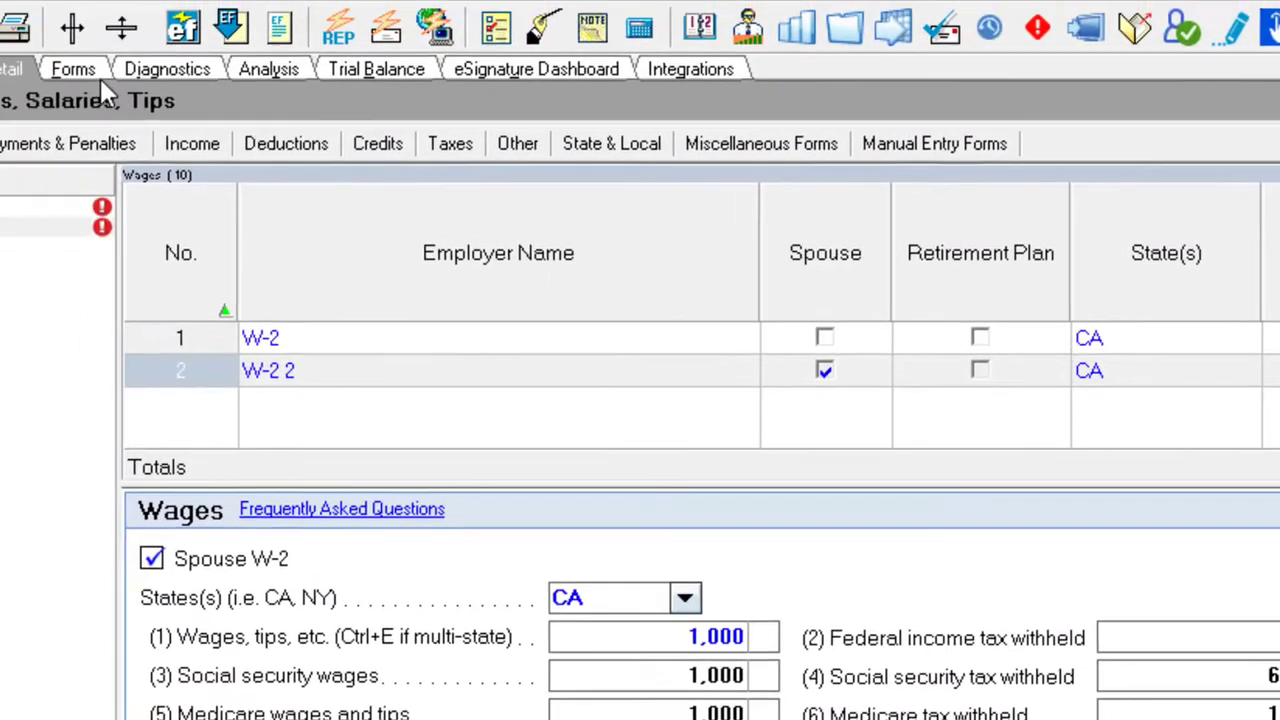
Check the recalculated Form 2441 for the effect of the lower earned income on the credit.
click(90, 66)
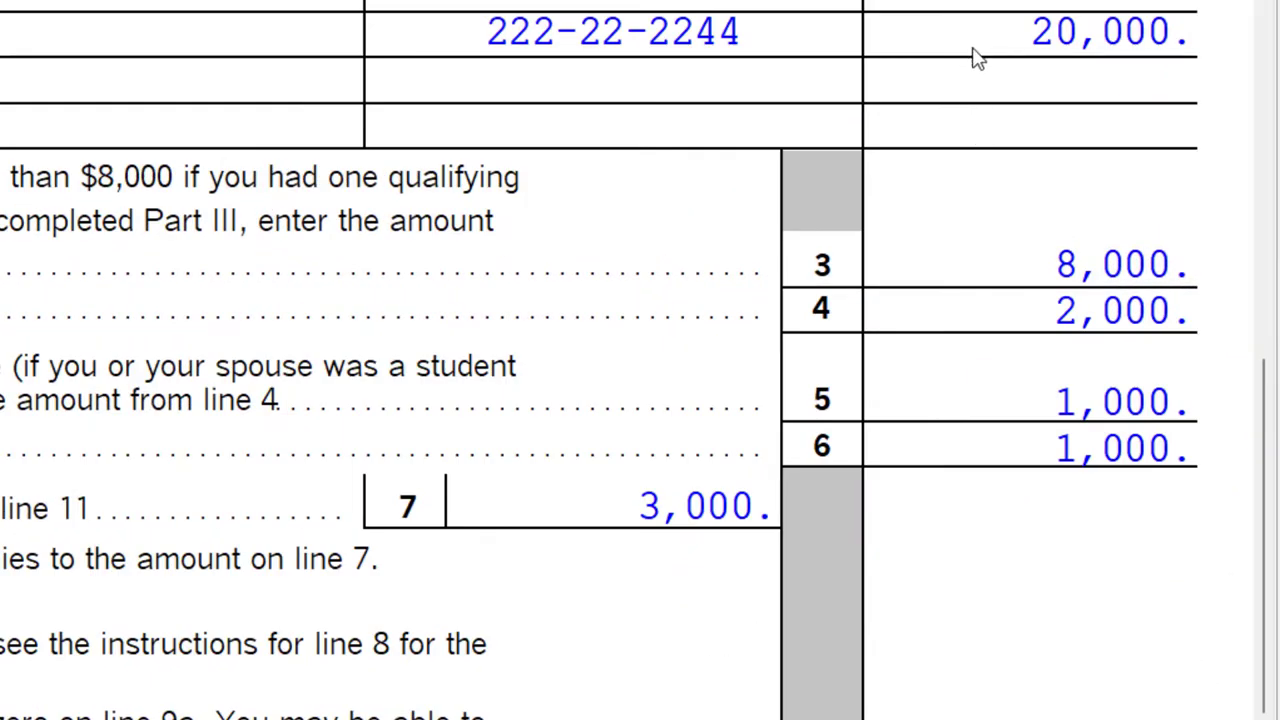
scroll(975, 55, down, 2)
scroll(740, 230, down, 1)
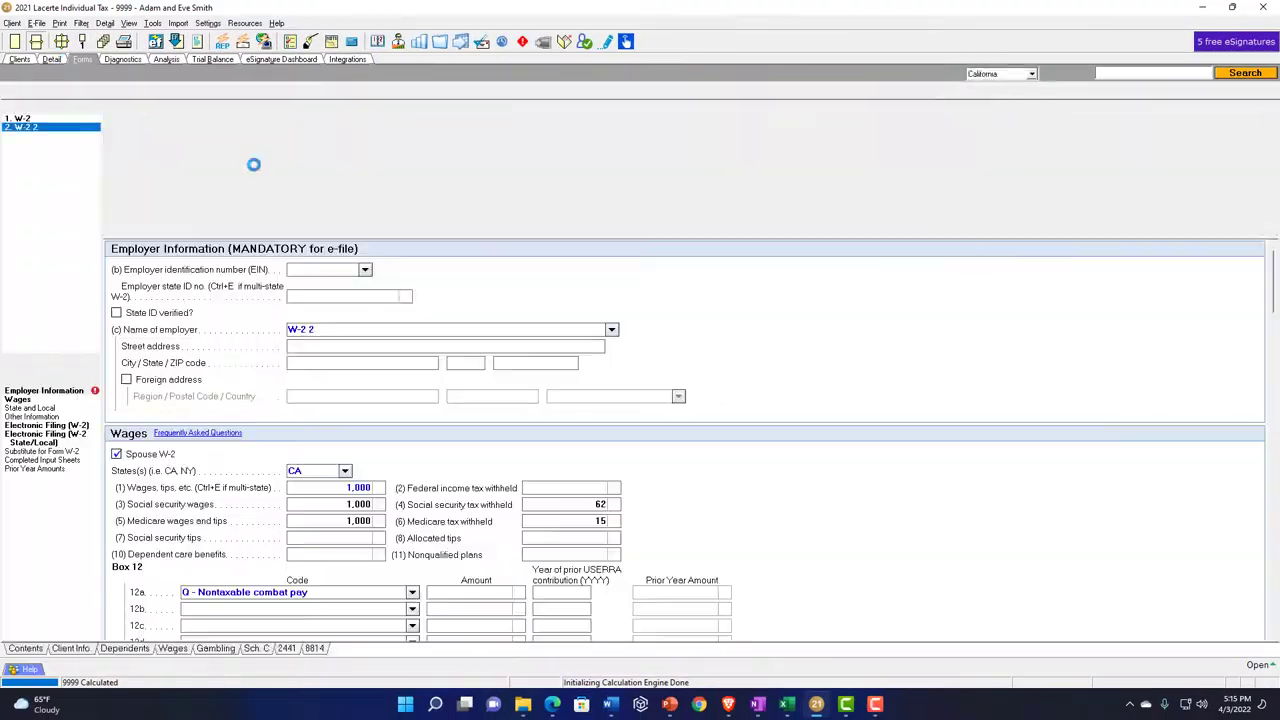
In the wage details, set the first W-2's wages to 50,000 and the spouse's W-2 wages to 20,000.
click(606, 180)
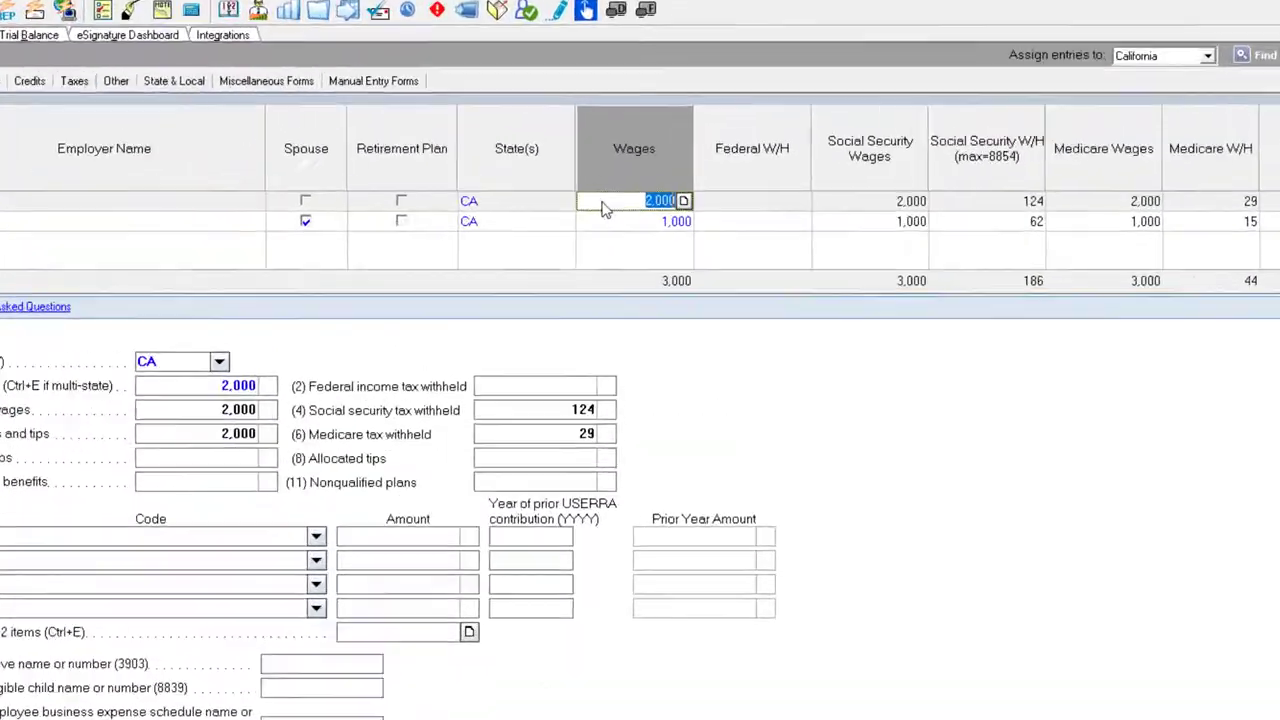
text(50,000)
click(688, 318)
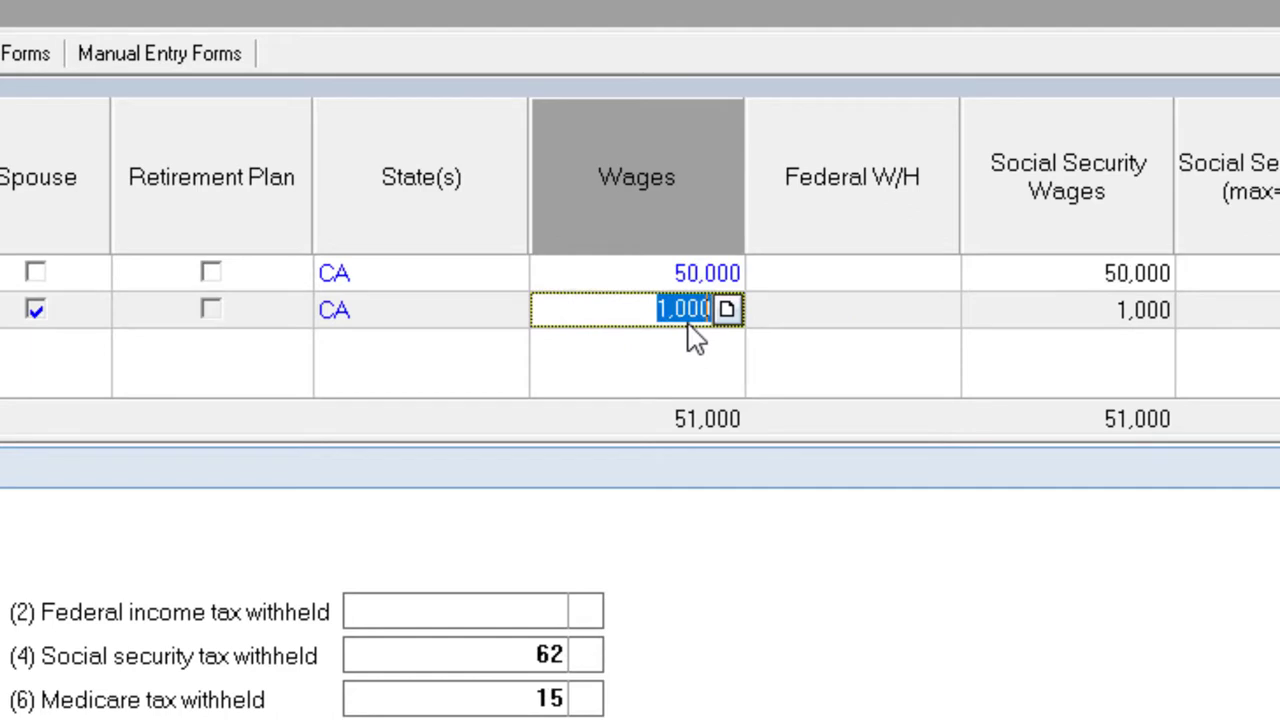
text(20000)
key(Tab)
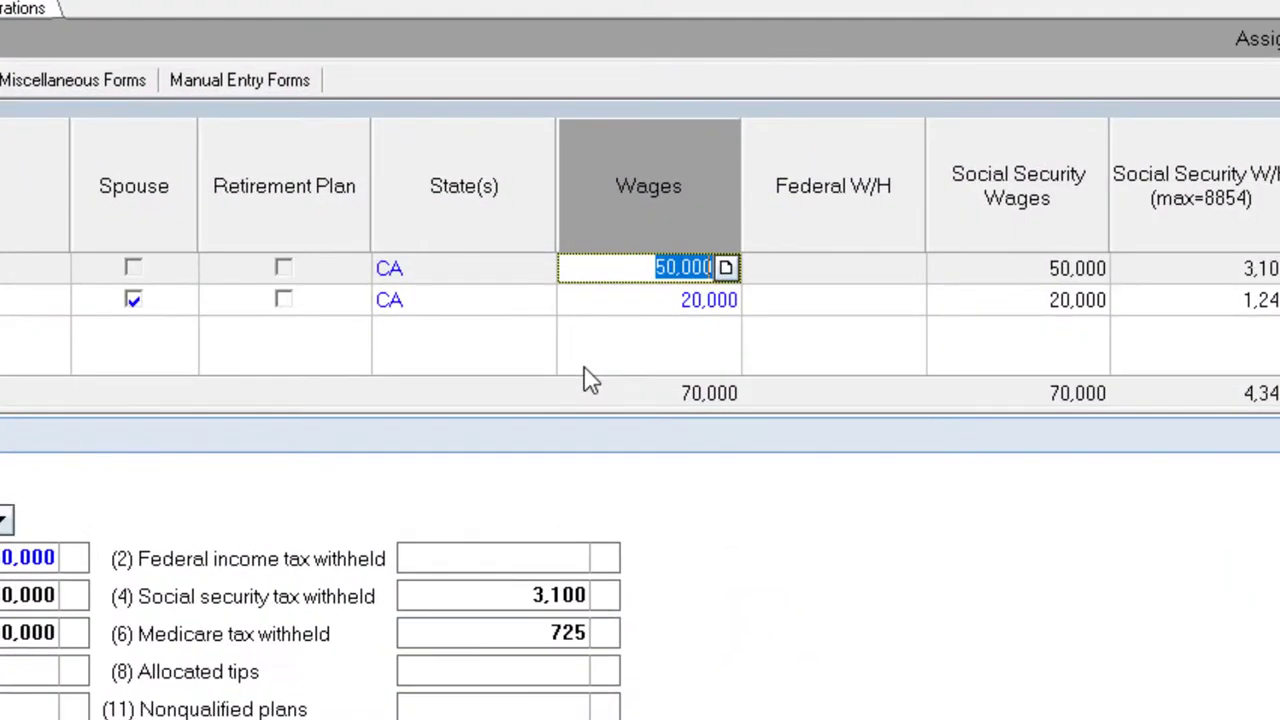
Set the first W-2's wages to 150,000.
text(1)
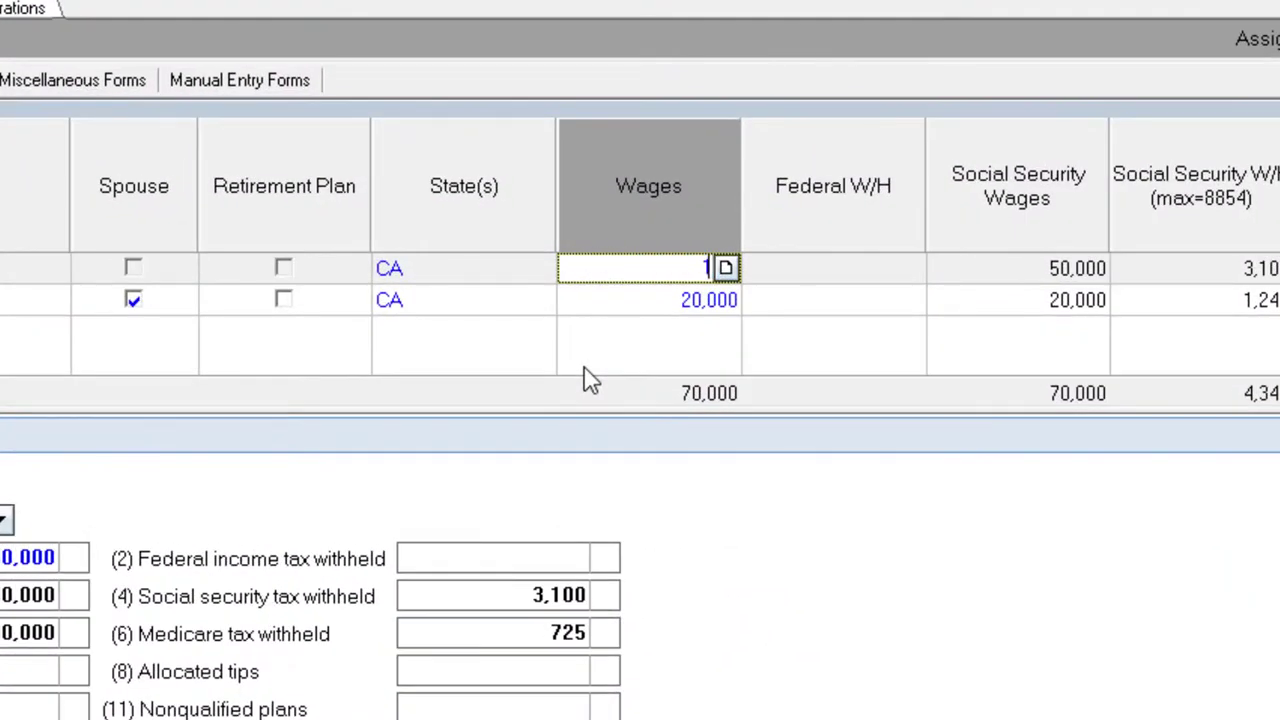
text(50,000)
key(Tab)
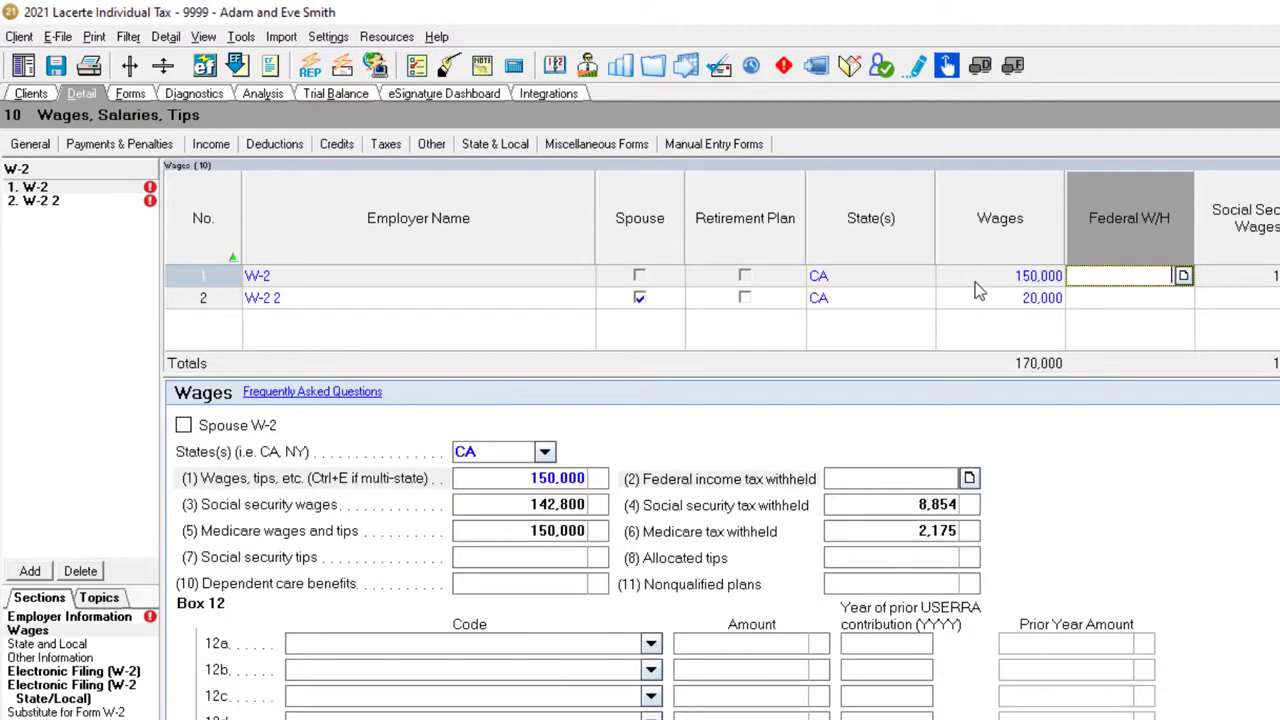
Set the first W-2's wages to 500,000 and view the recalculated Form 1040.
click(977, 280)
text(50000)
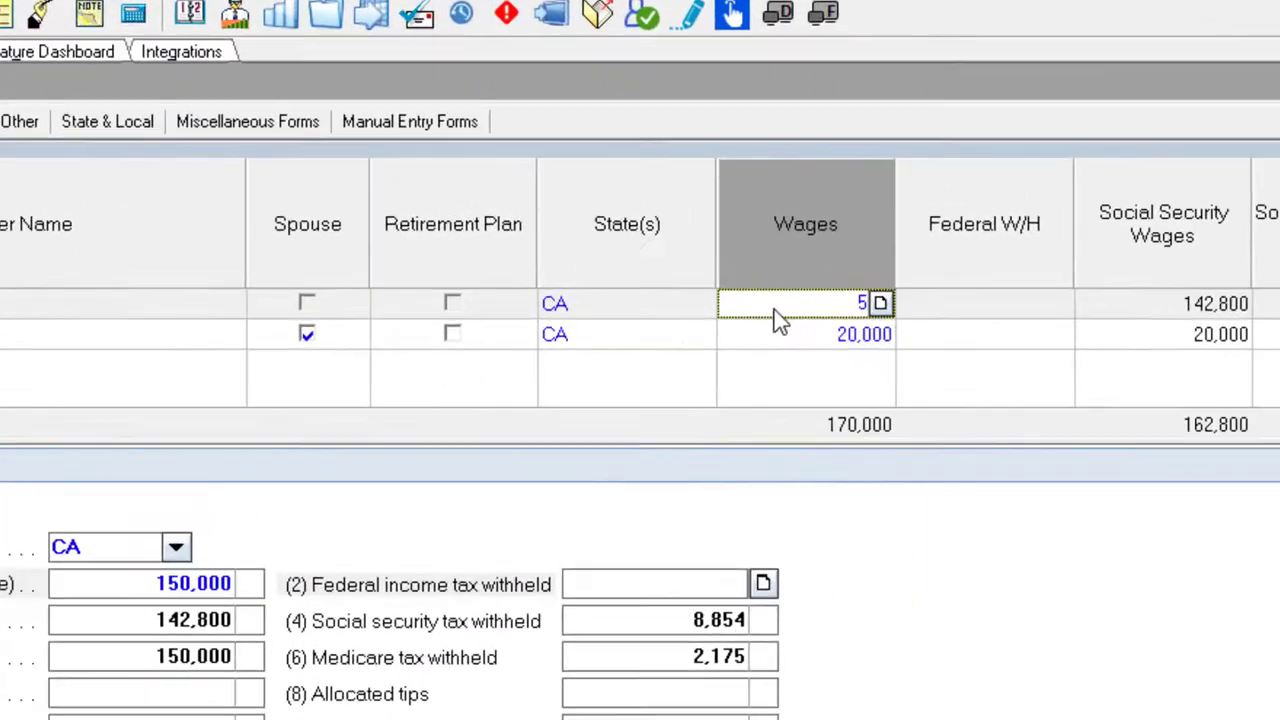
text(0)
key(Tab)
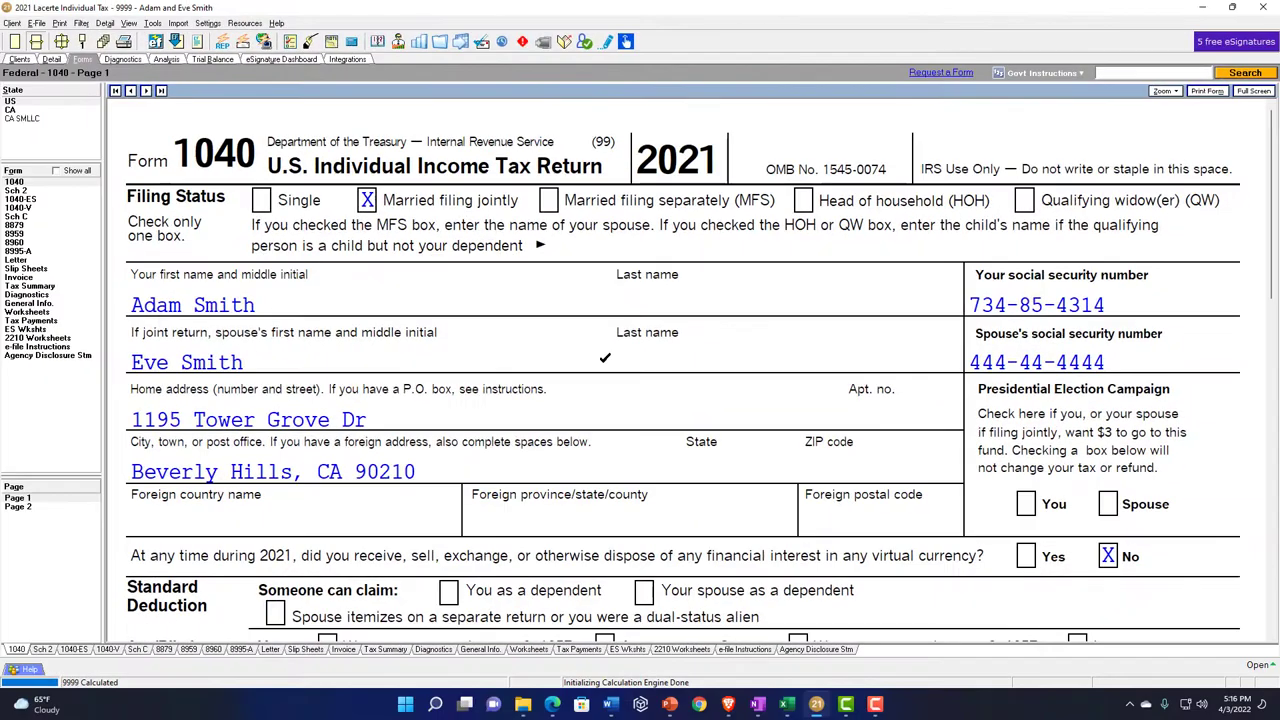
scroll(596, 412, down, 1)
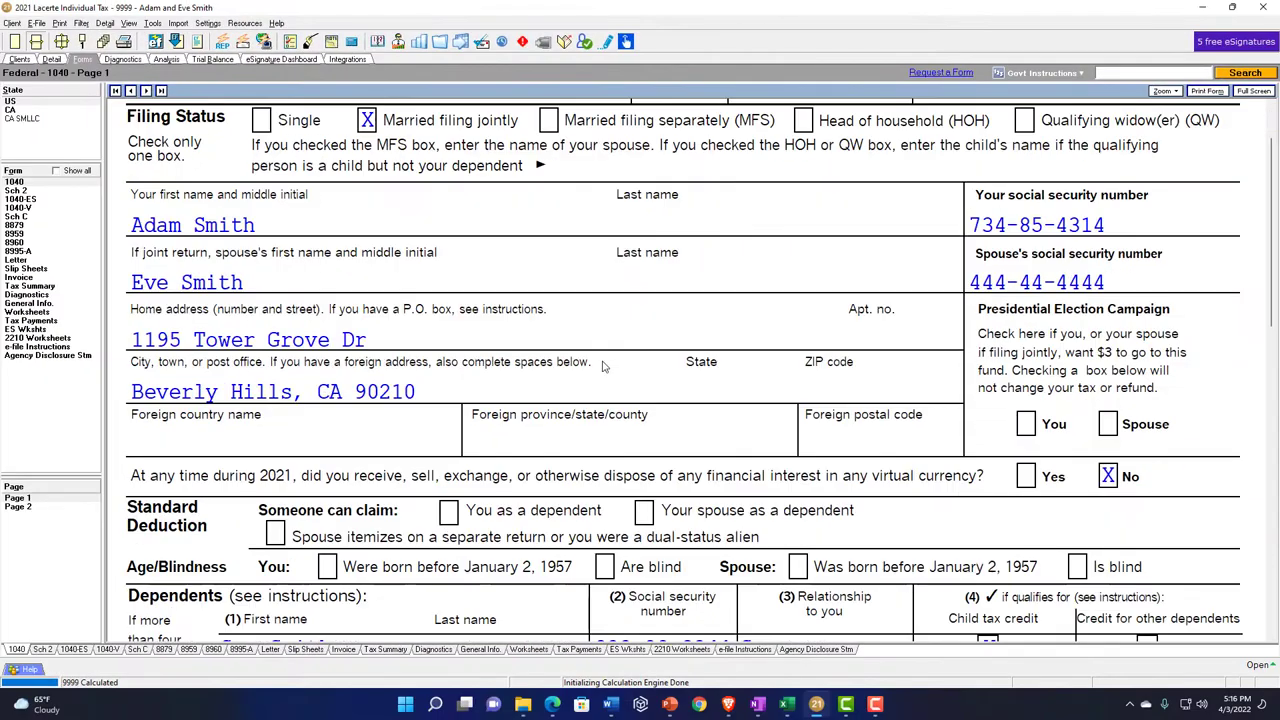
Return to the wage details and set the first W-2's wages to 50,000.
click(51, 59)
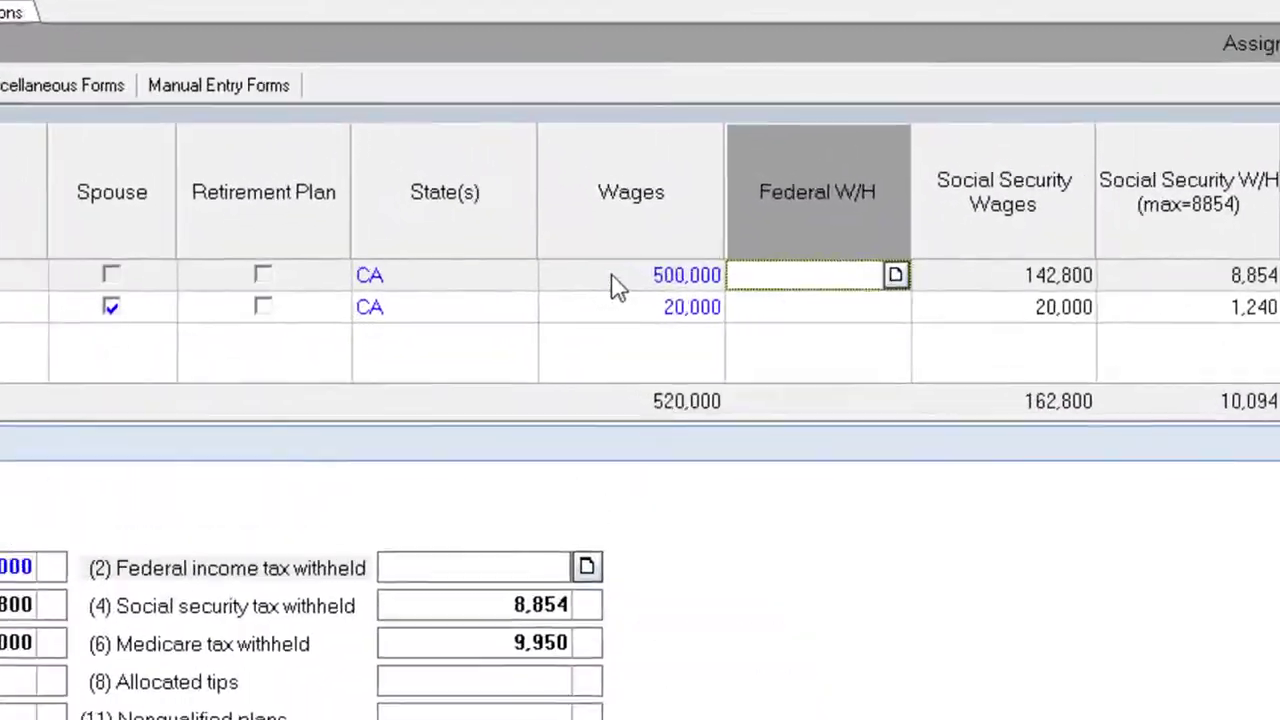
click(628, 198)
text(5)
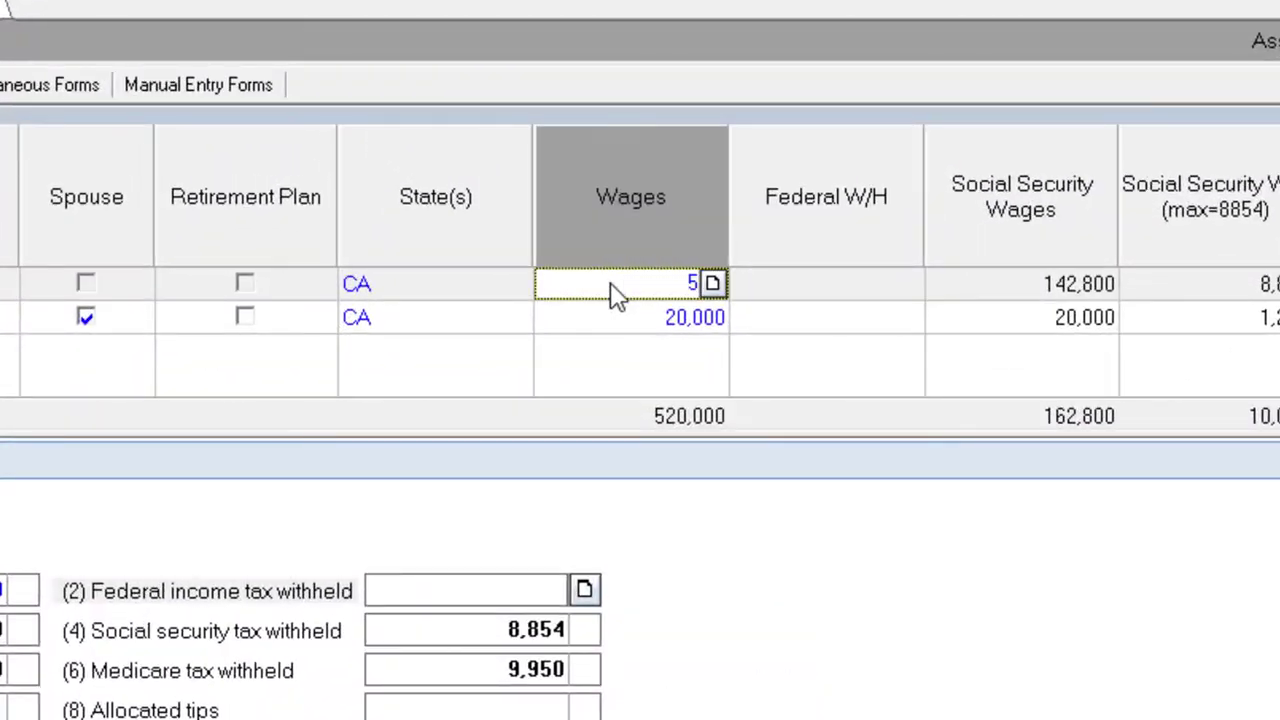
text(0000)
key(Tab)
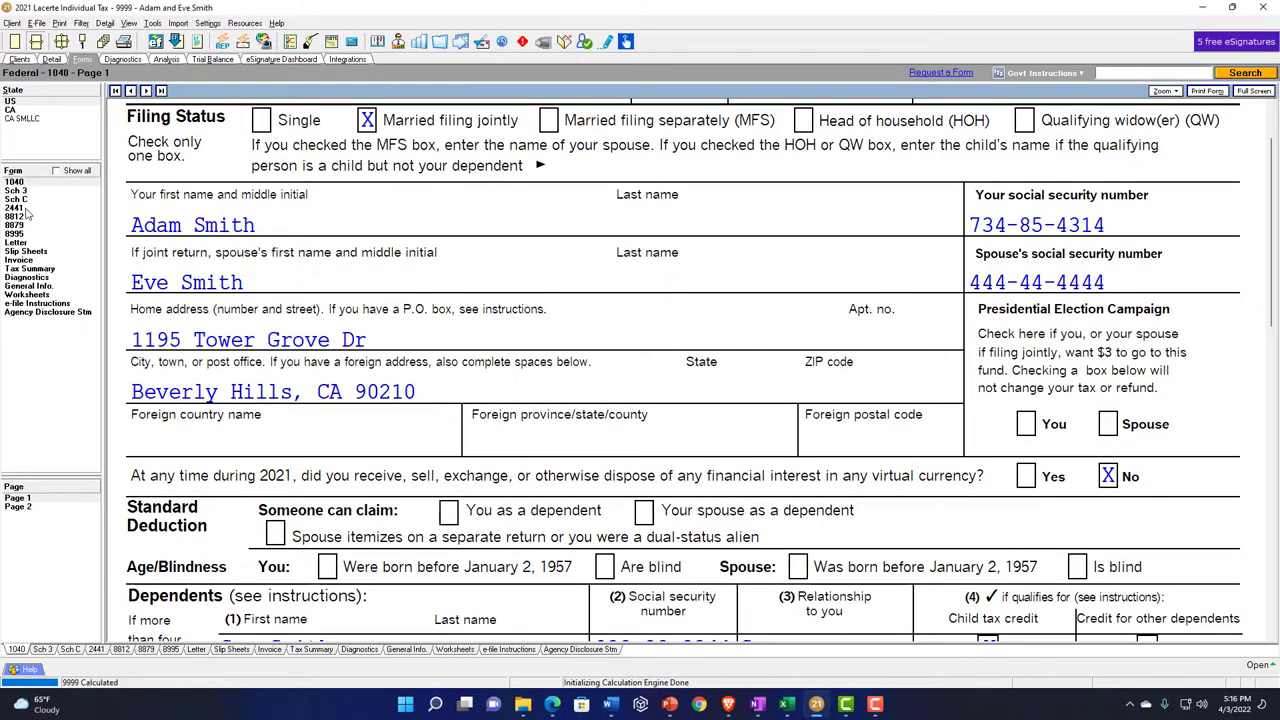
Open Form 2441 and review the qualifying person's expenses, both earned income lines and the care provider section.
click(25, 208)
scroll(698, 451, down, 10)
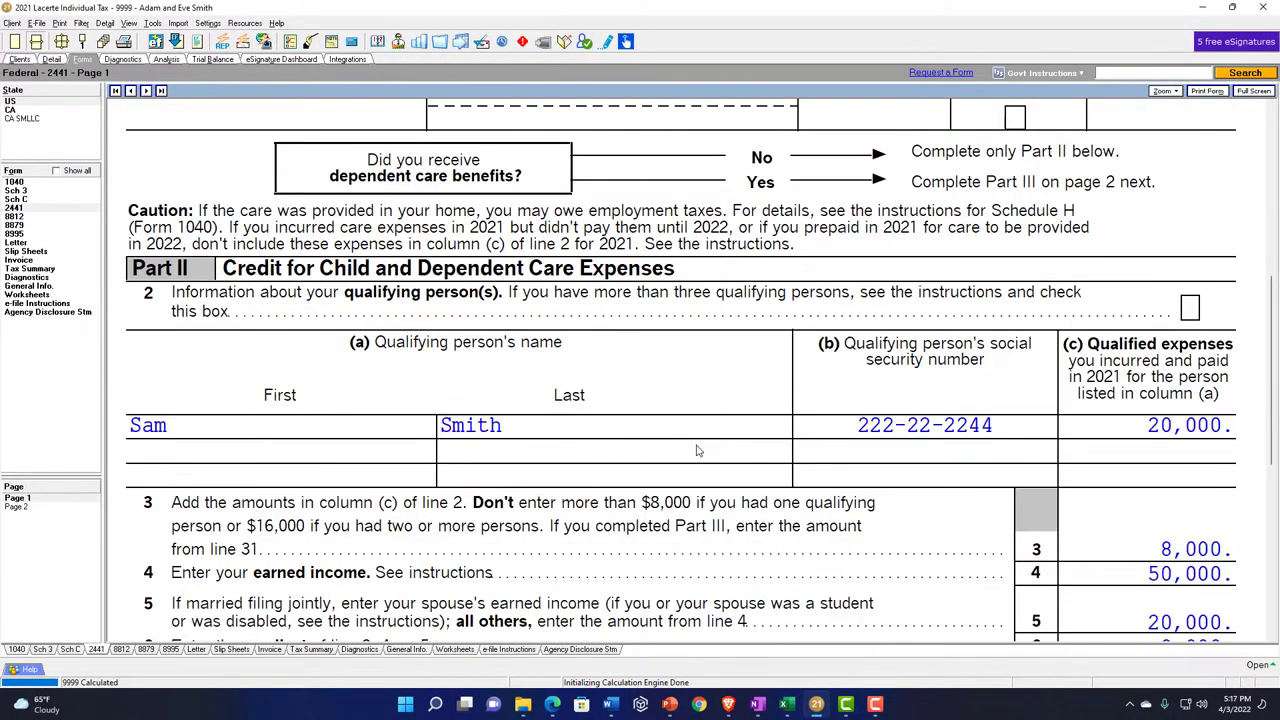
scroll(698, 451, up, 5)
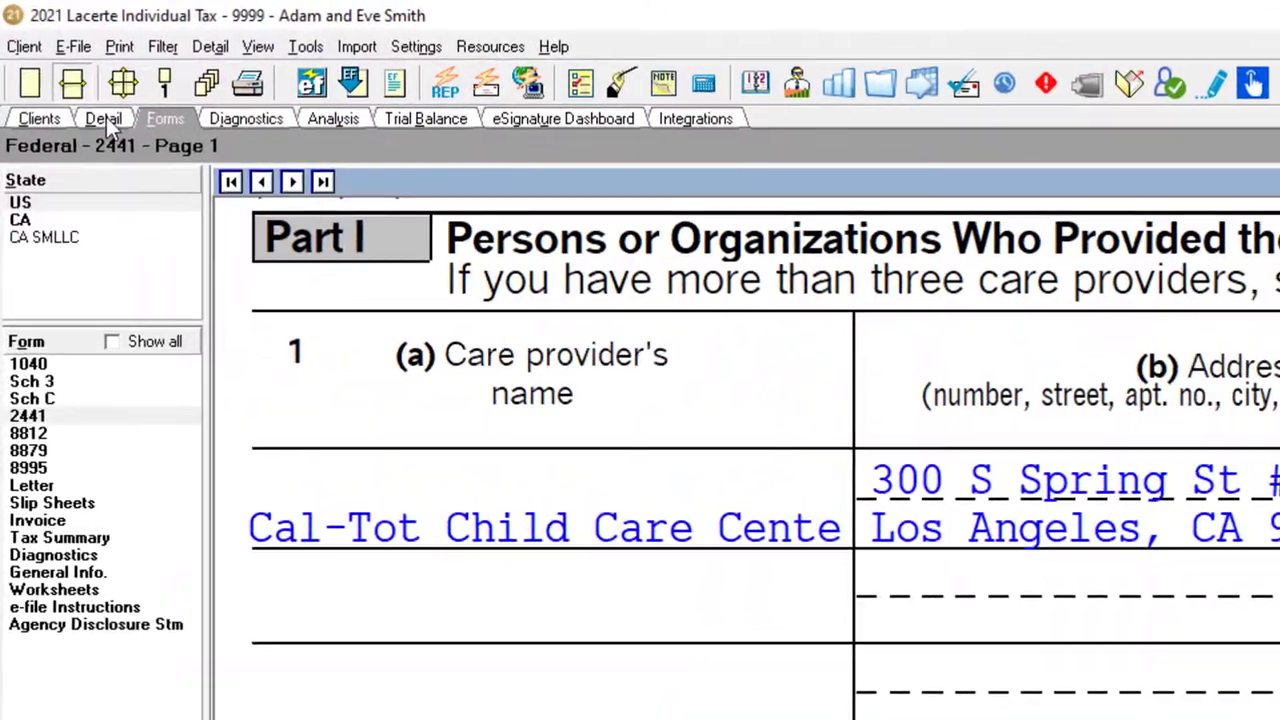
For the second dependent, clear Dependent Not Claimed Each Year and set both the Child Tax Credit and Earned Income Credit to When applicable.
click(52, 59)
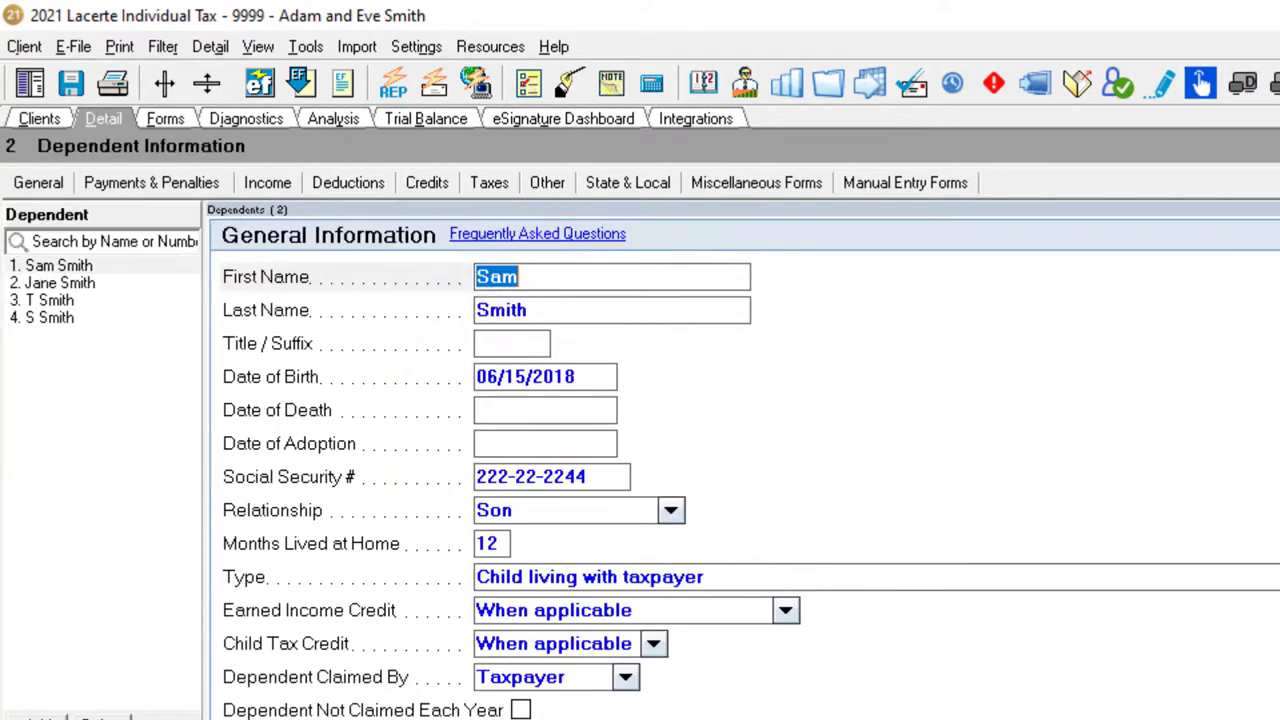
click(88, 285)
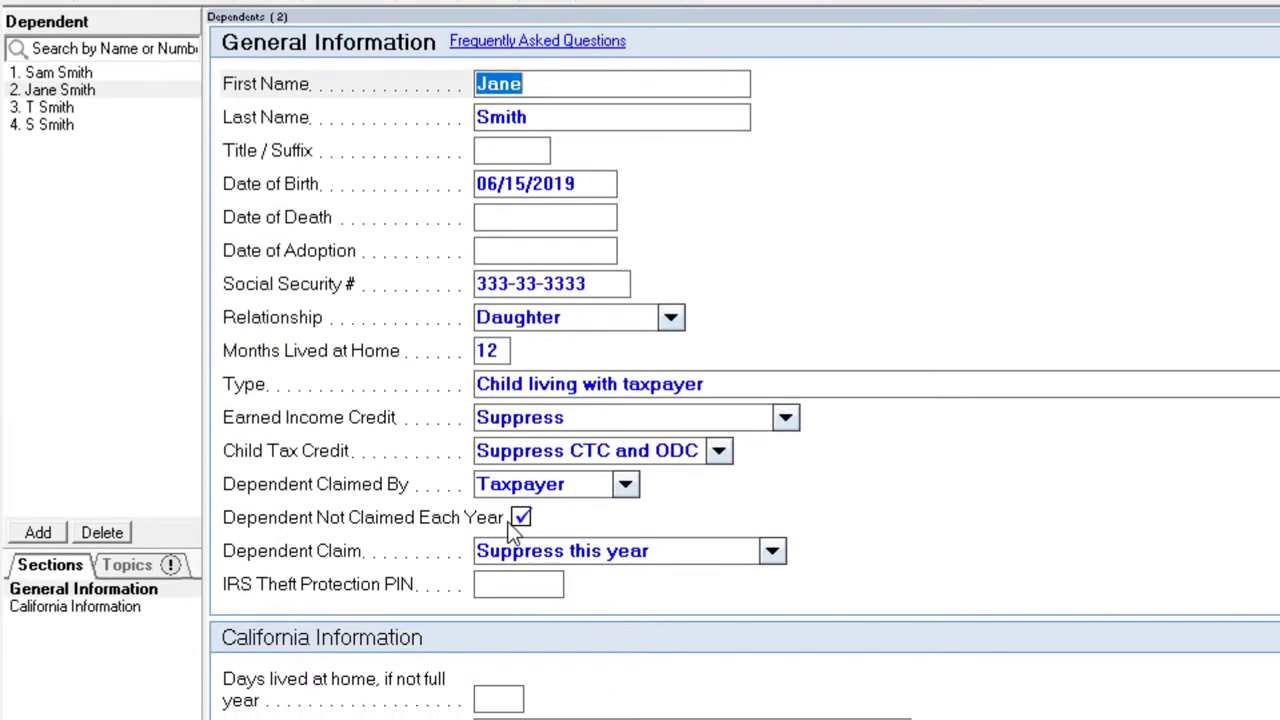
click(519, 518)
click(719, 451)
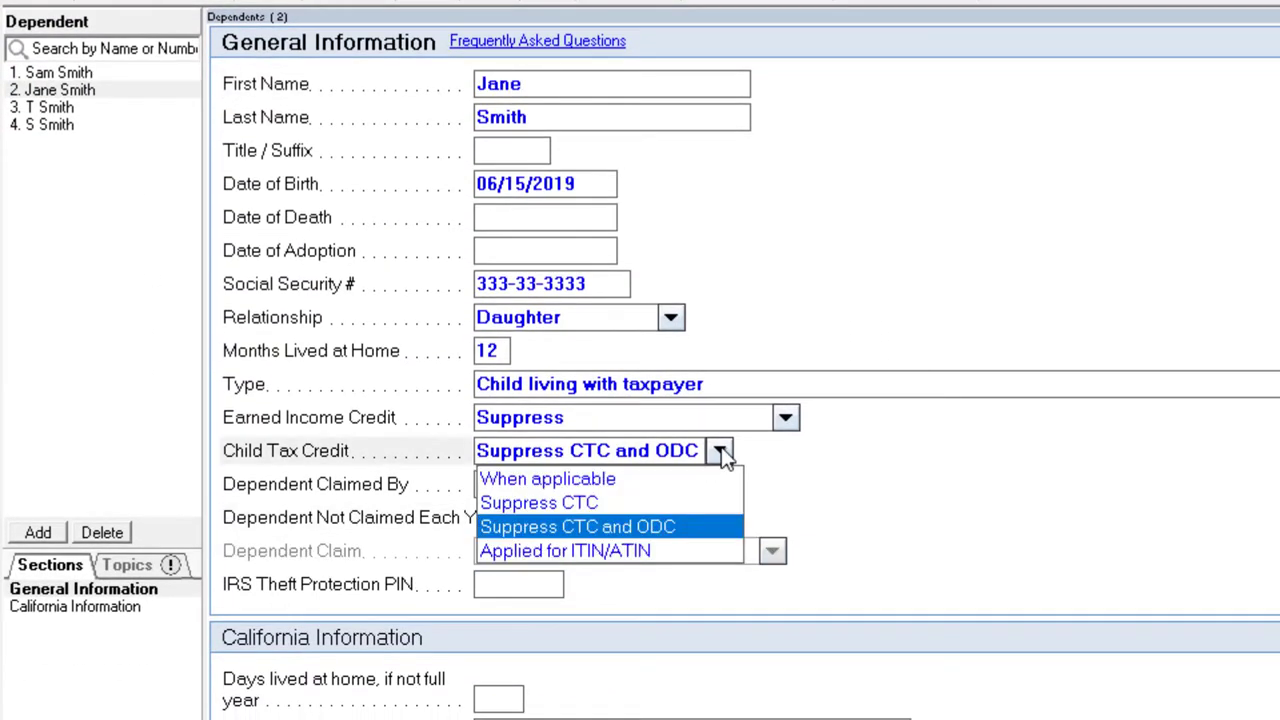
click(643, 481)
click(785, 419)
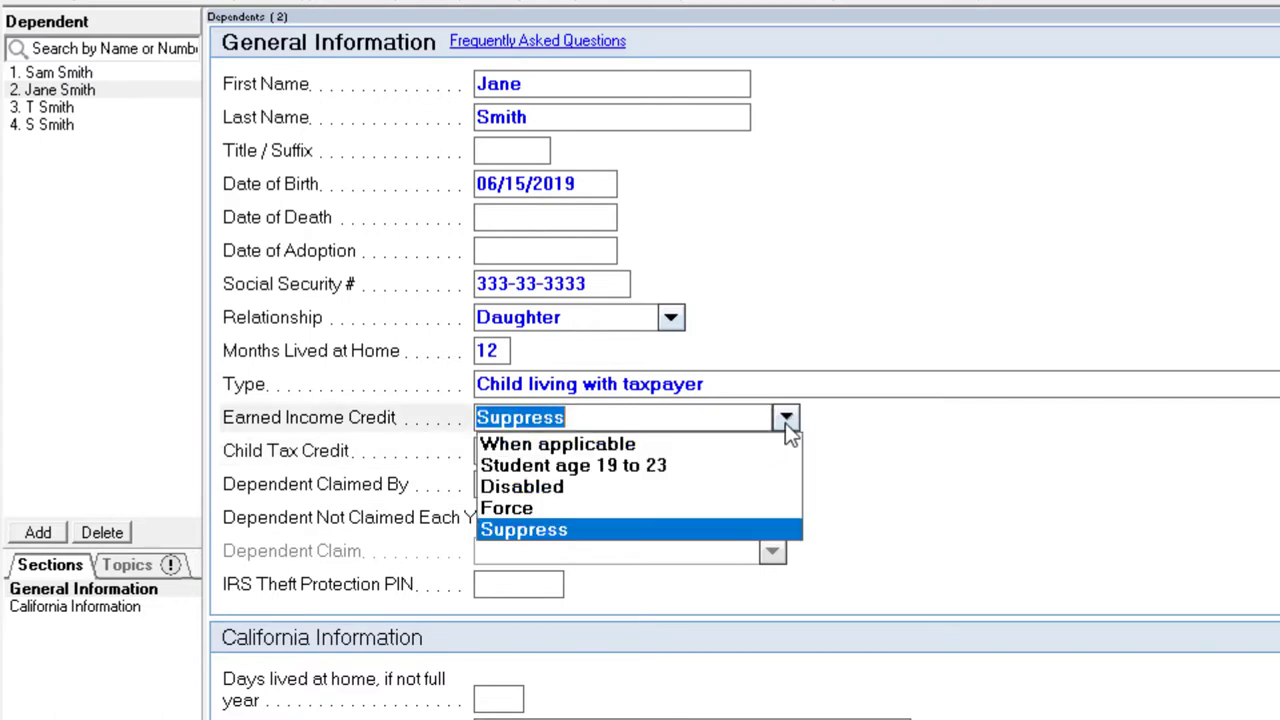
click(700, 443)
key(Tab)
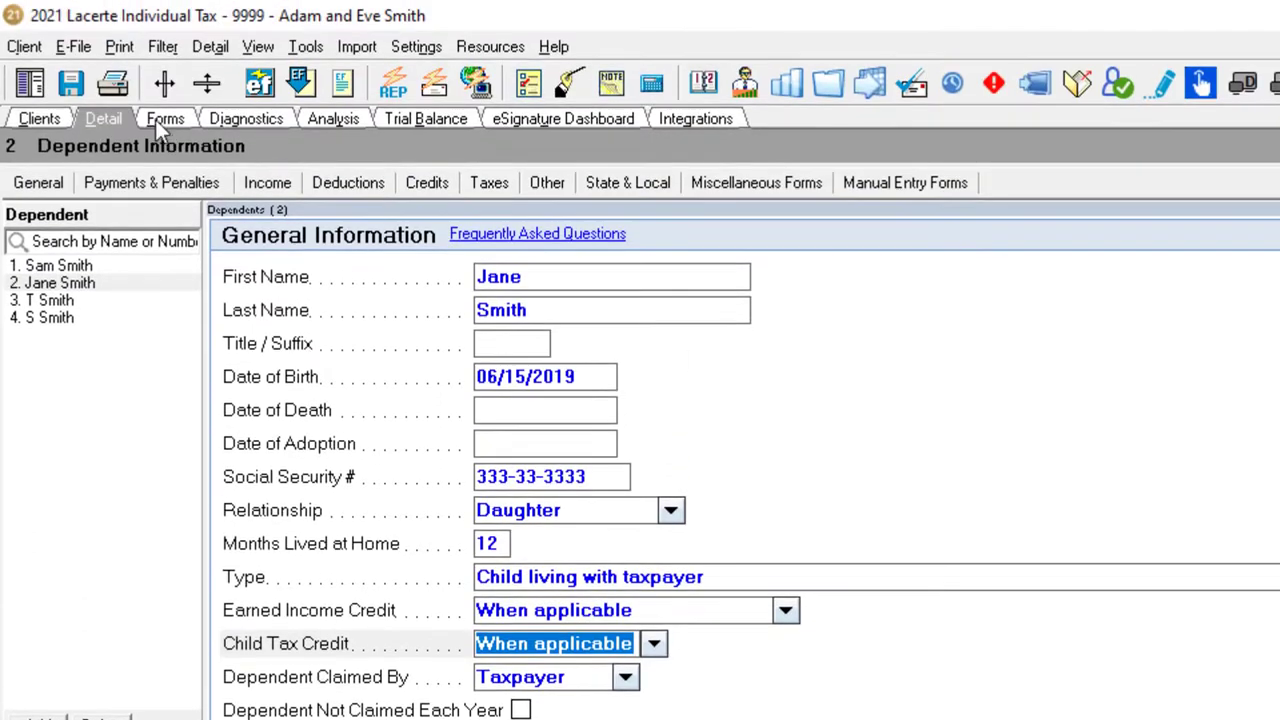
Open the recalculated Form 1040 and check the dependents section on page 1.
click(160, 118)
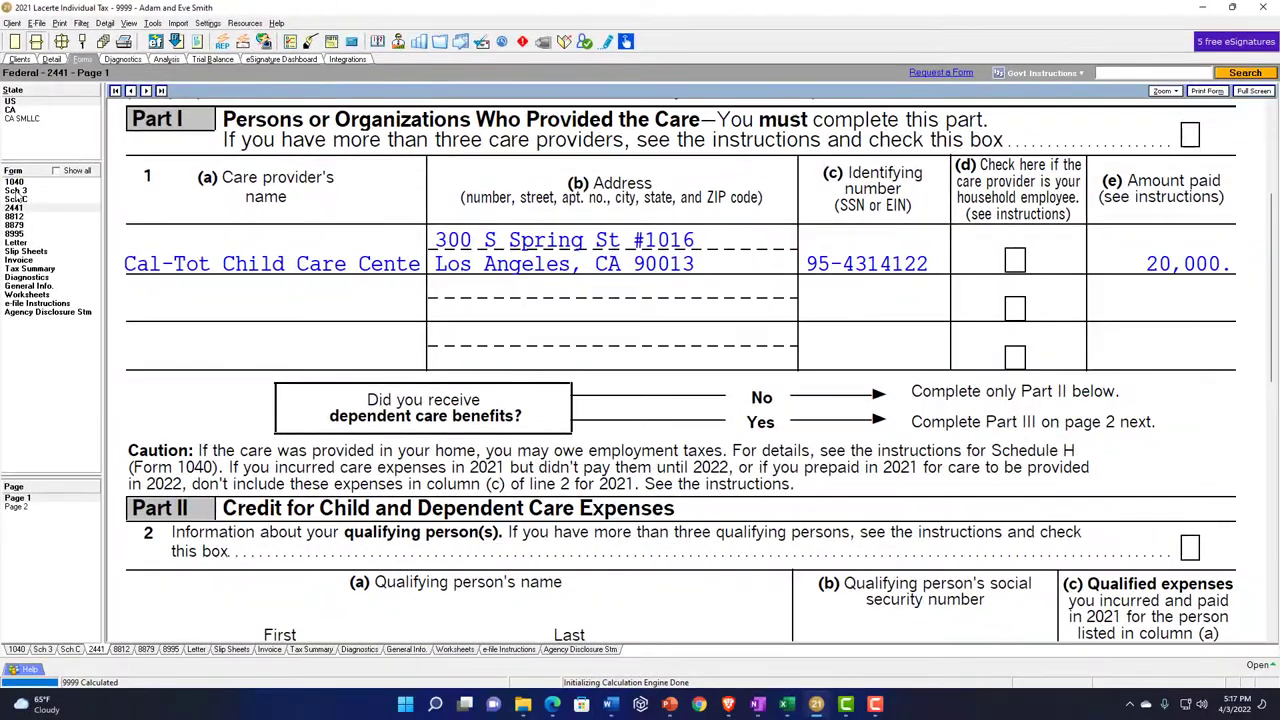
click(15, 182)
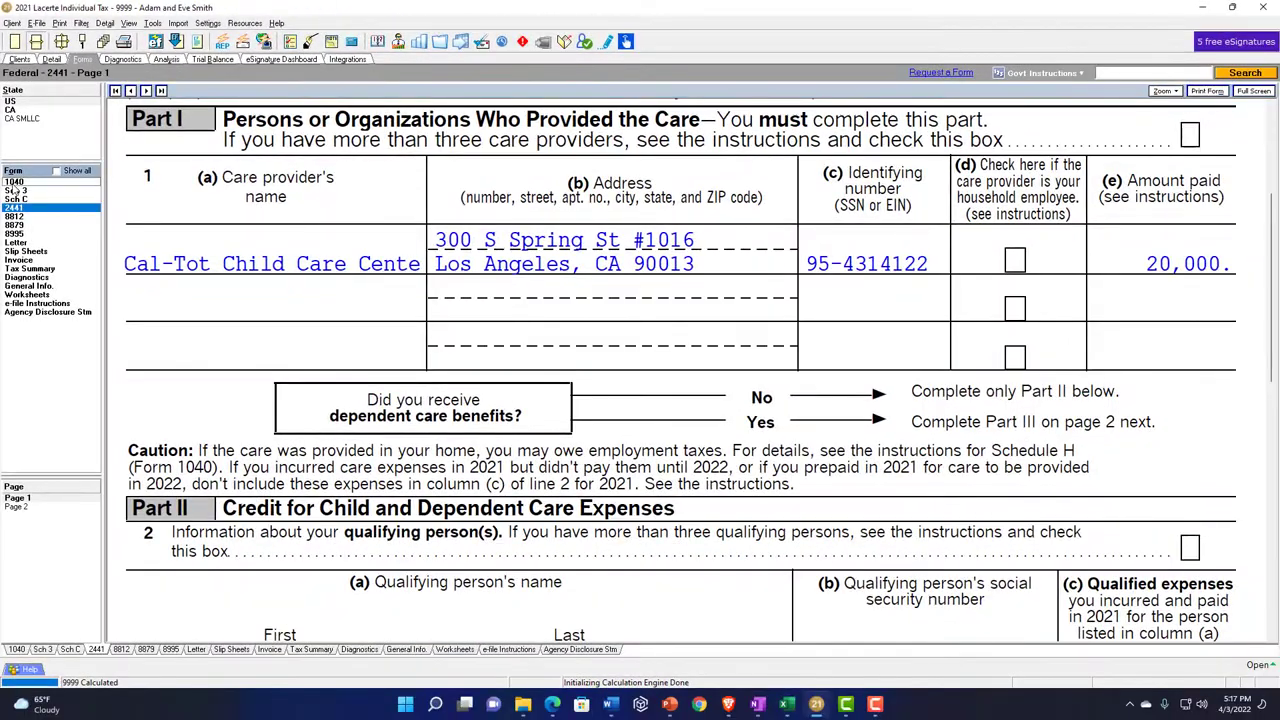
scroll(390, 407, down, 3)
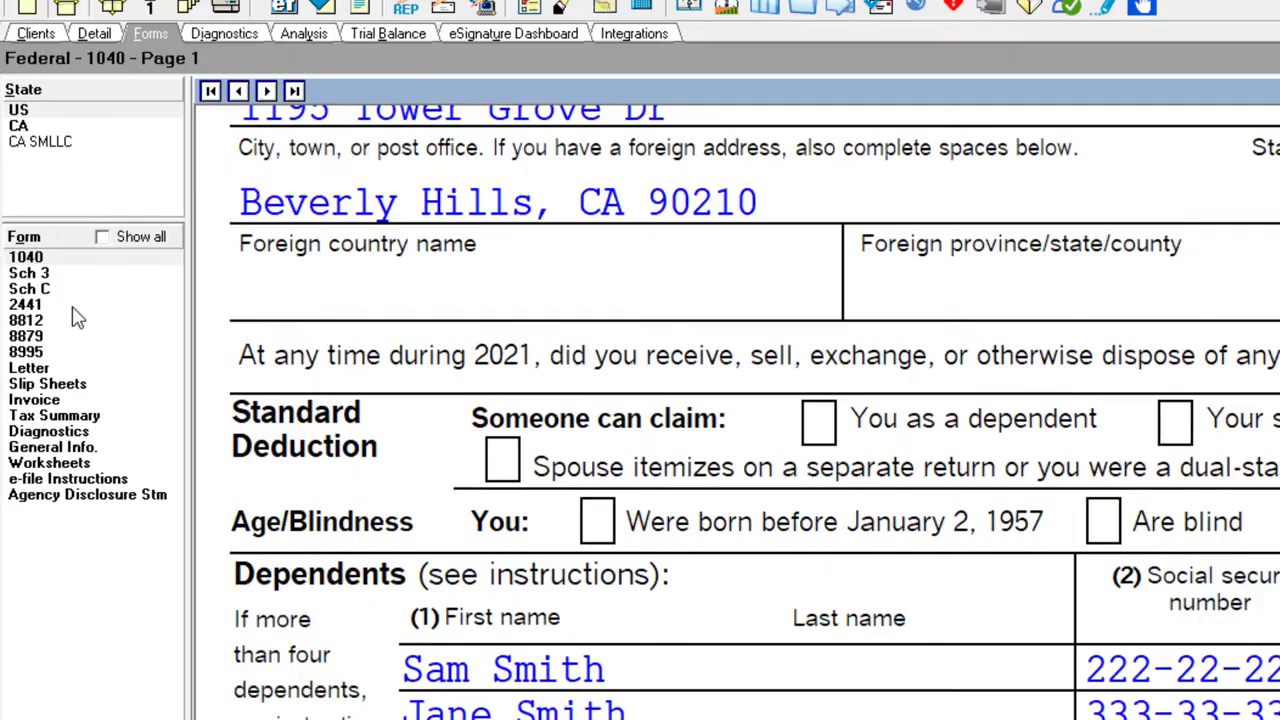
Open Form 2441 and review the amount paid to the provider, the qualifying persons and the credit calculation on lines 3 to 9a.
click(74, 310)
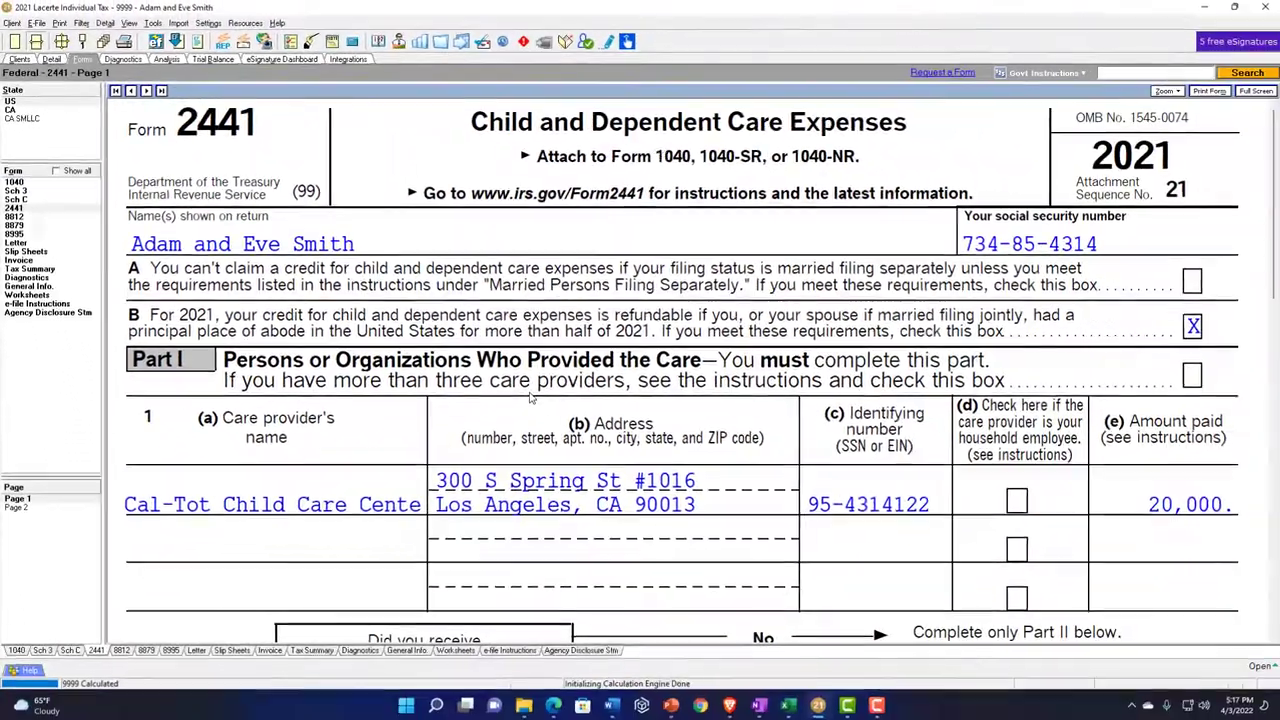
scroll(530, 388, down, 3)
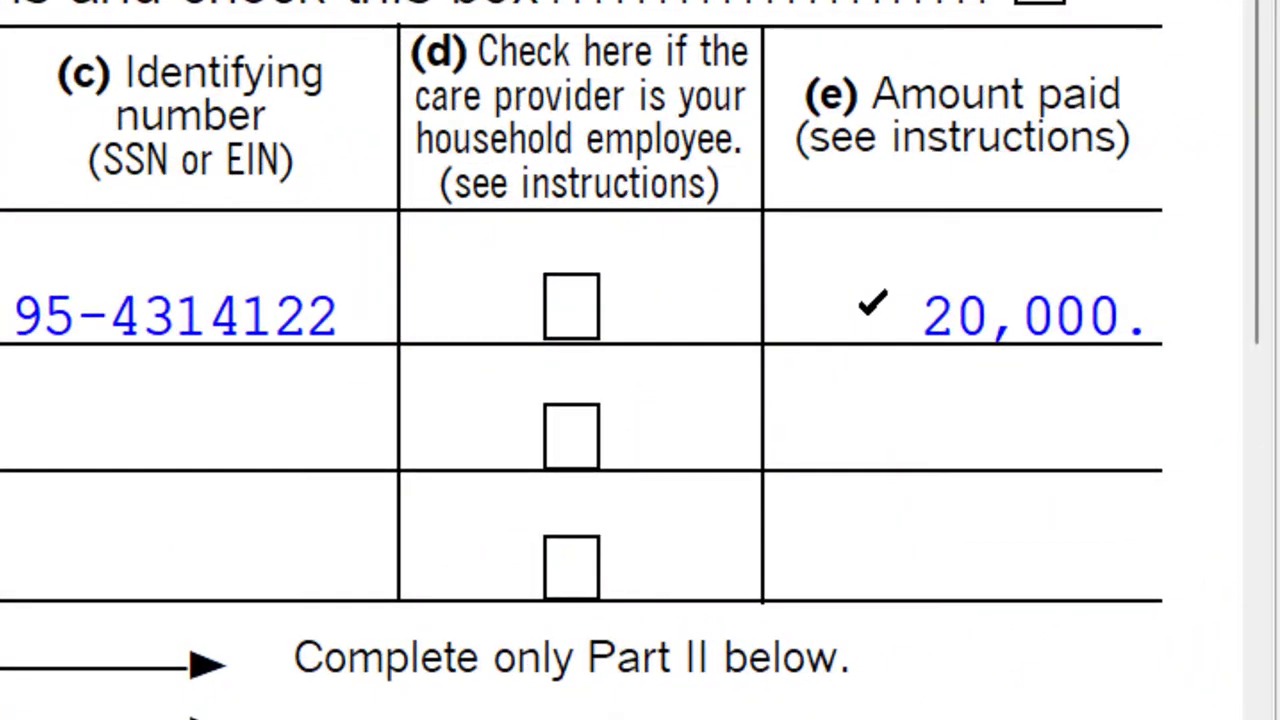
scroll(640, 360, down, 5)
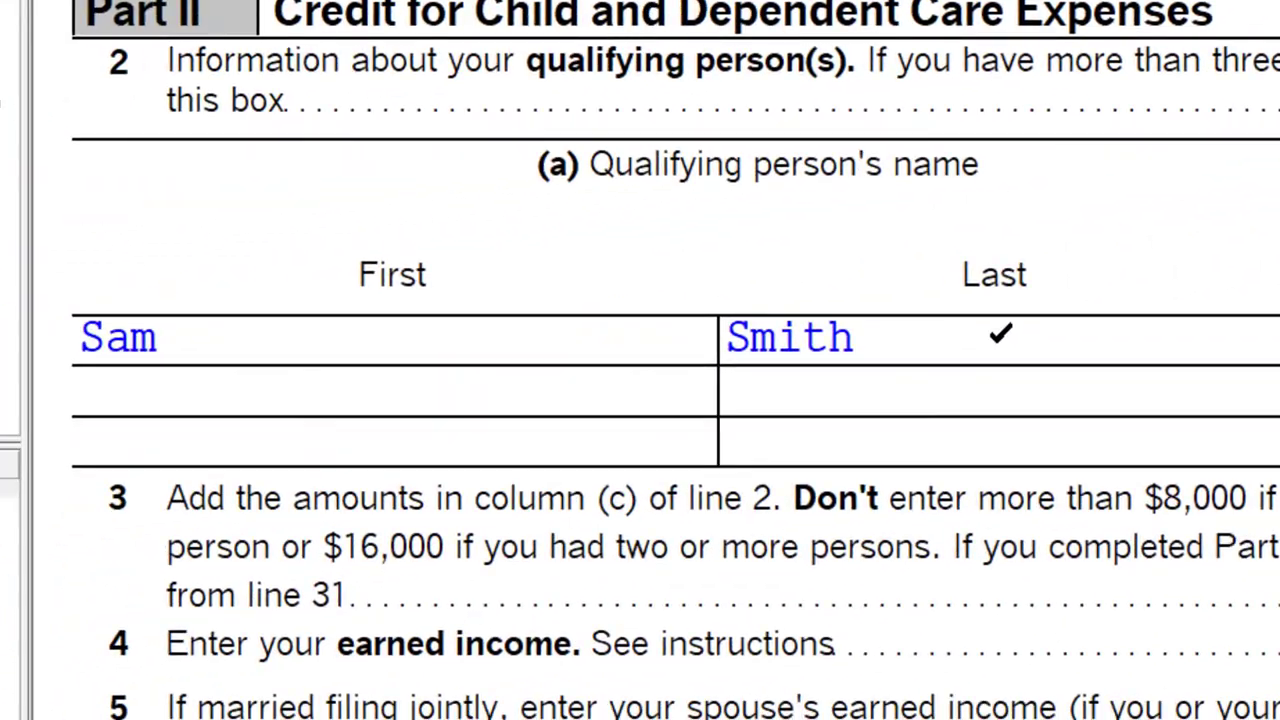
scroll(1000, 333, down, 2)
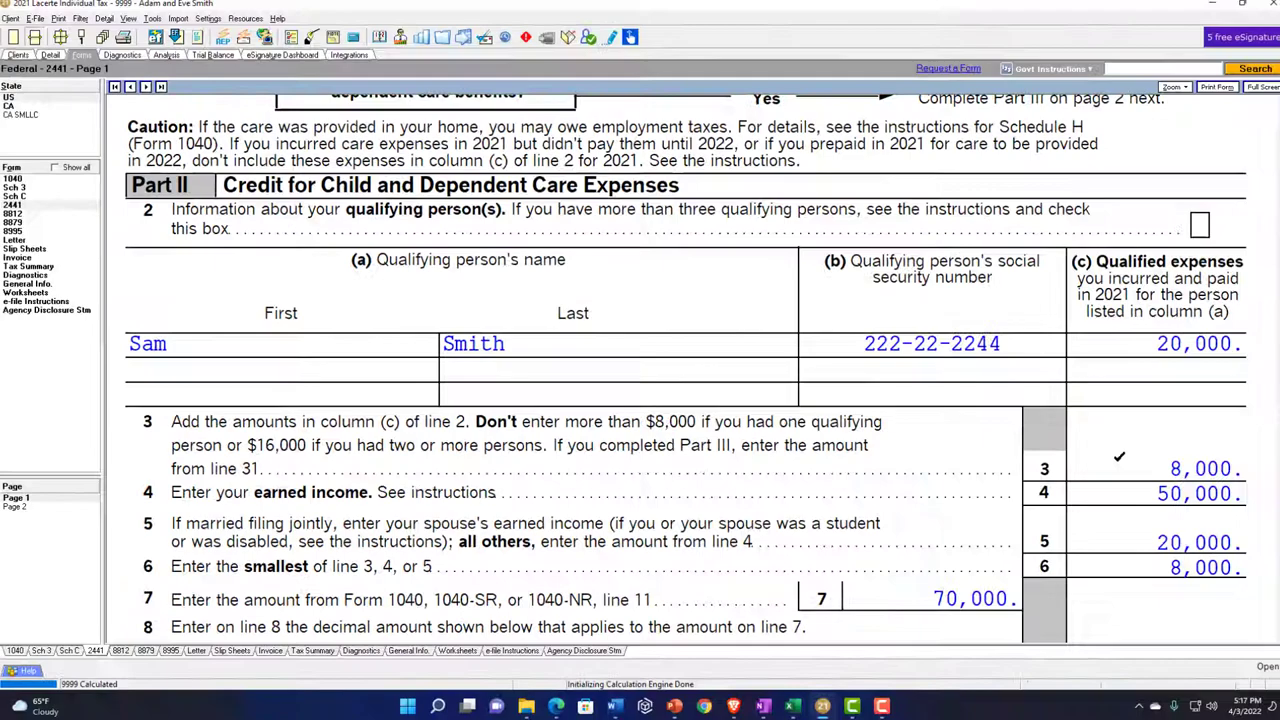
scroll(1110, 467, down, 1)
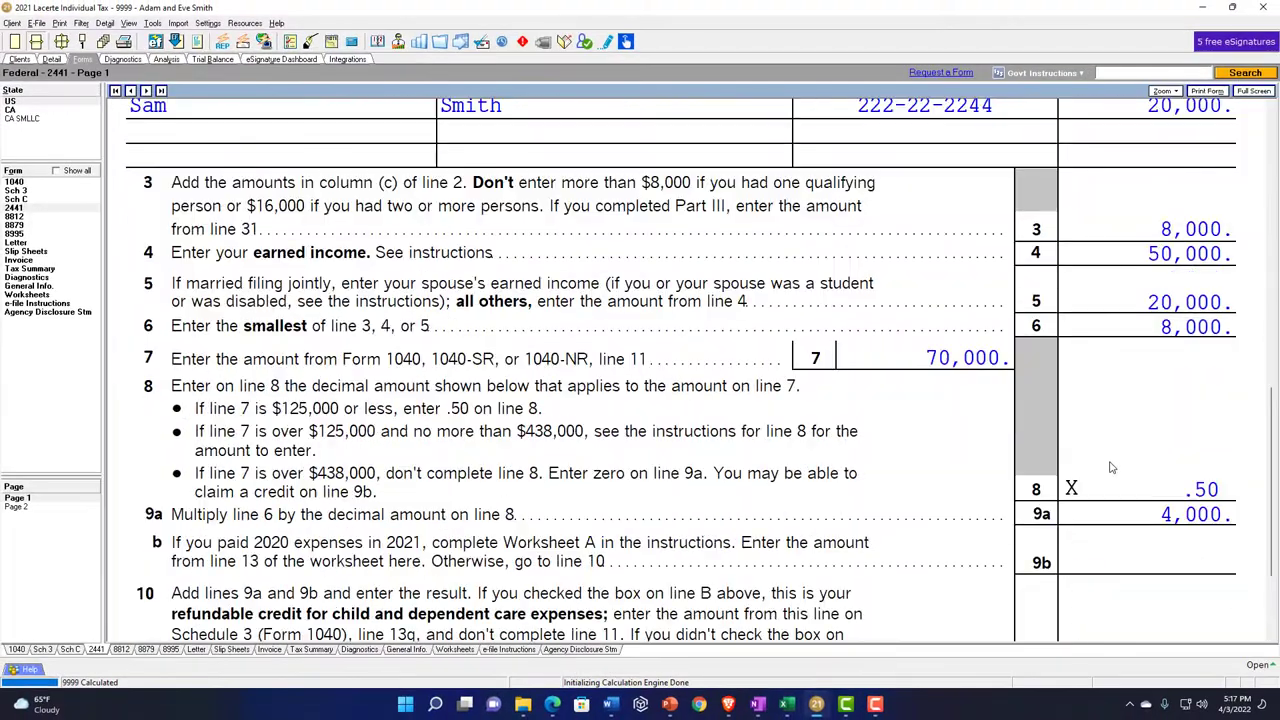
scroll(1110, 467, up, 2)
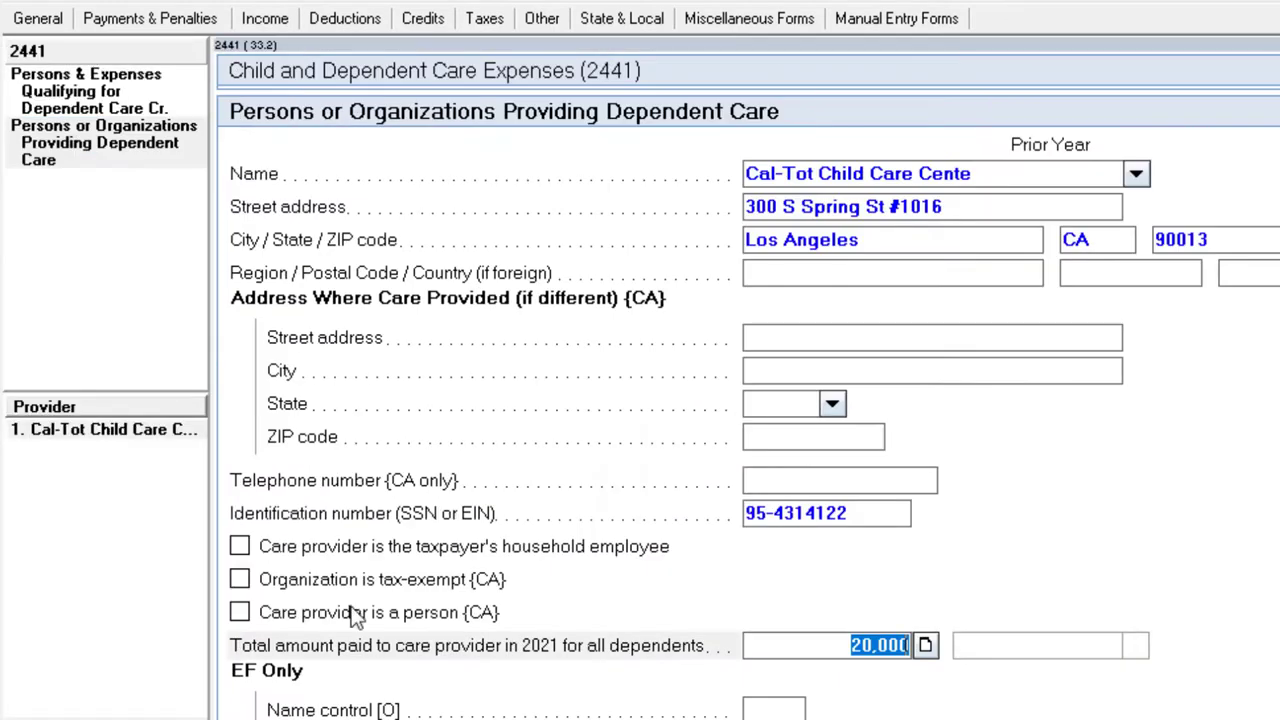
Add the second dependent as a qualifying person for the dependent care credit with expenses of 0, and check the care provider and first dependent entries.
click(72, 100)
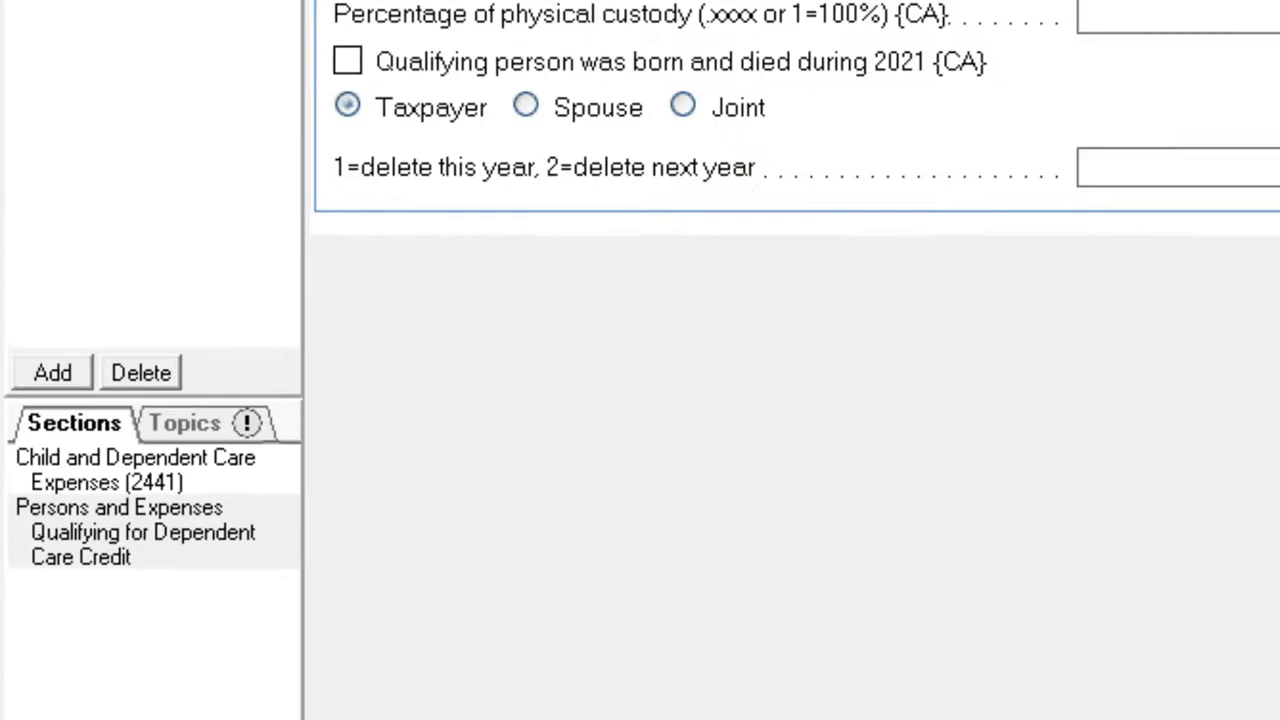
click(888, 293)
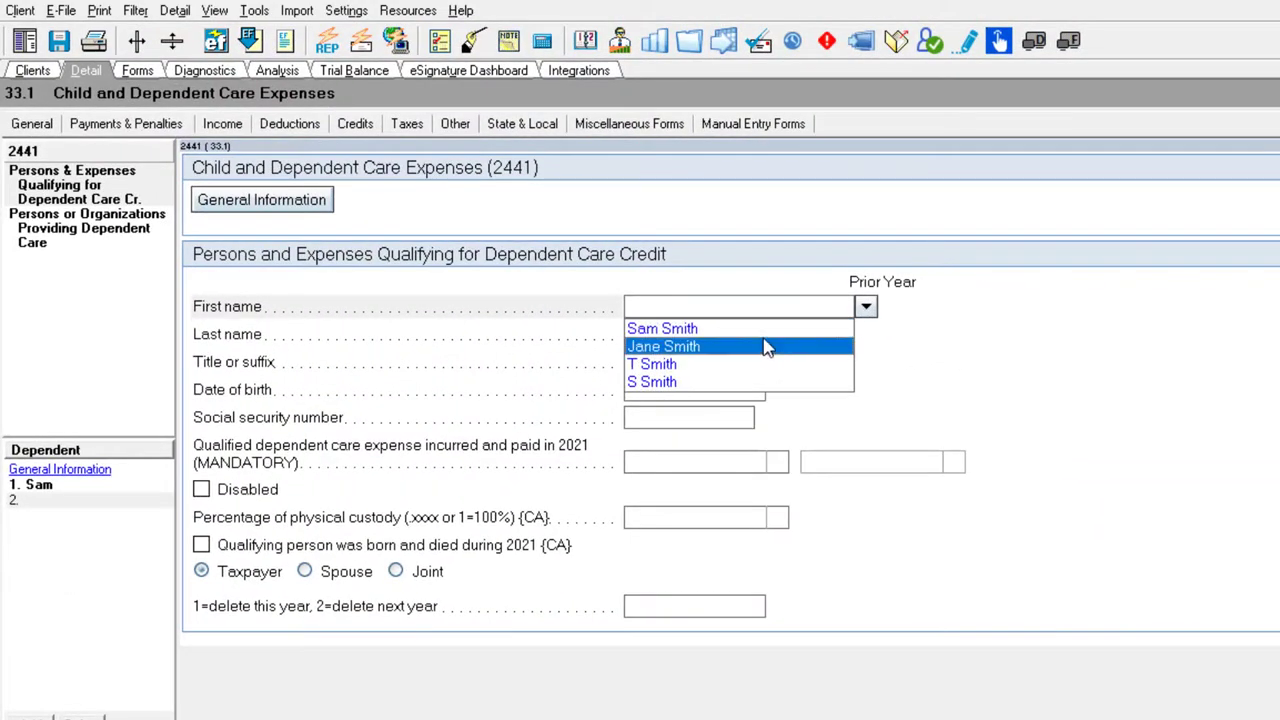
click(766, 347)
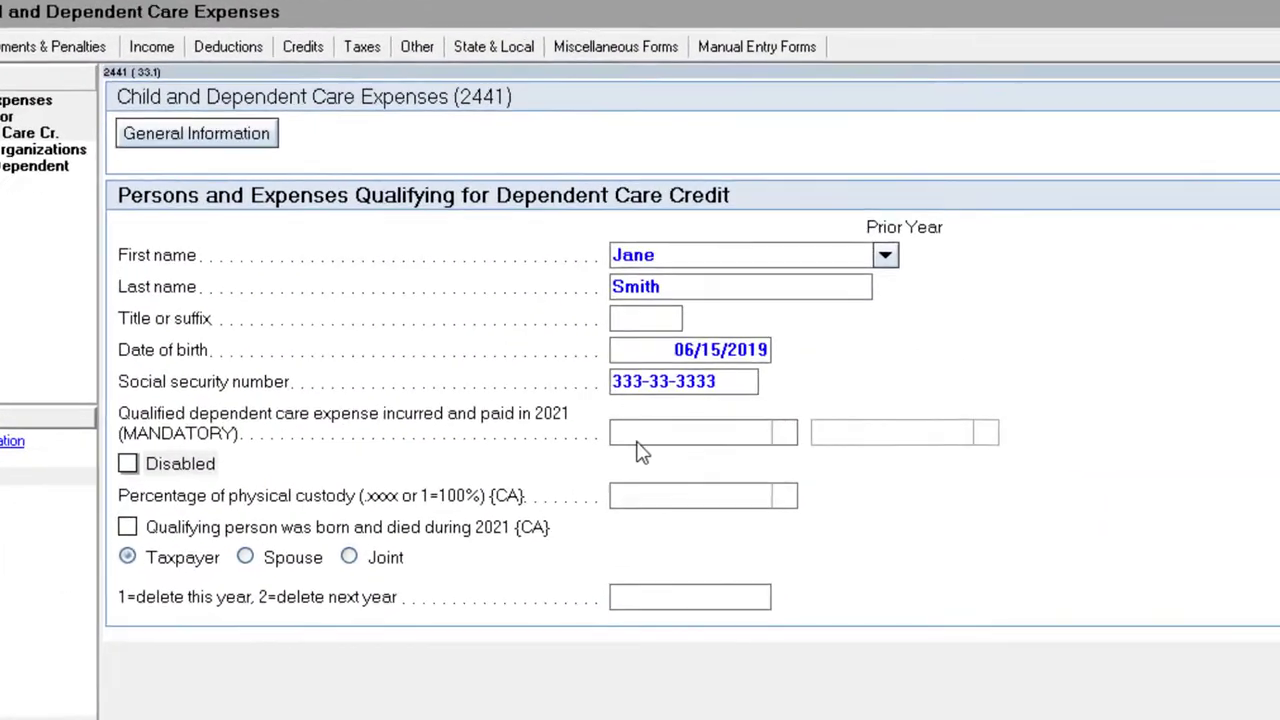
click(640, 434)
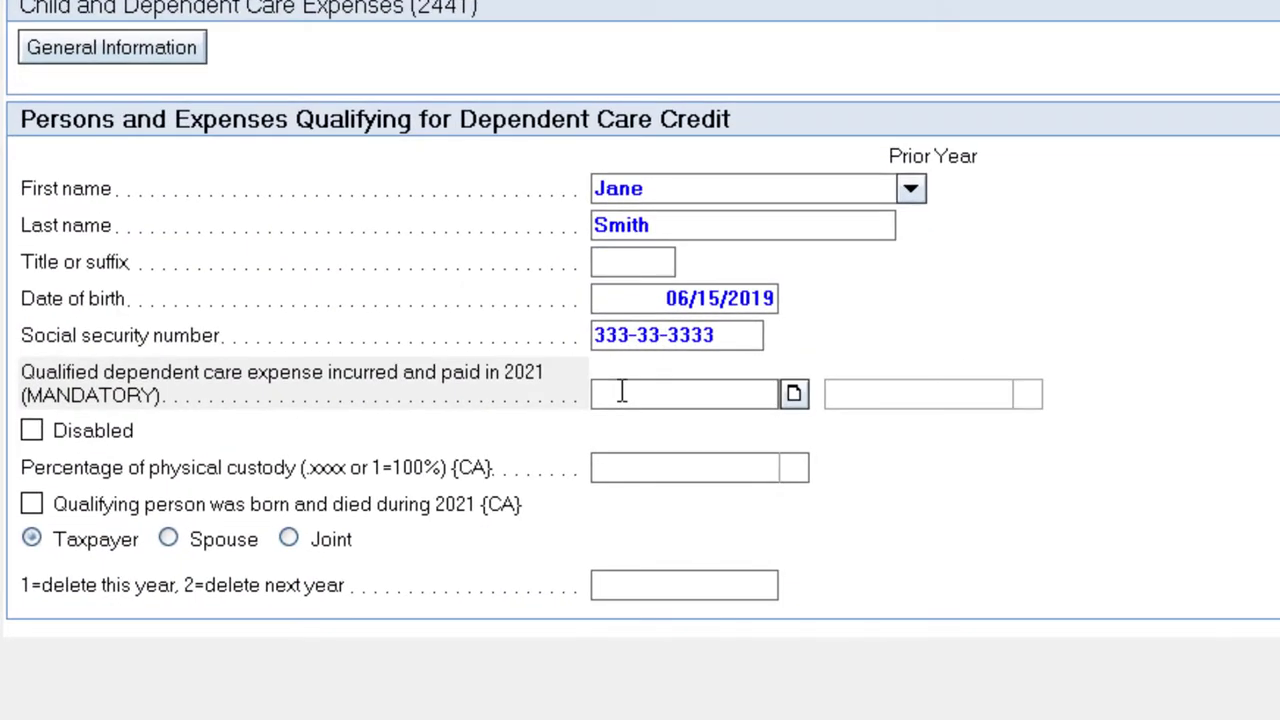
text(0)
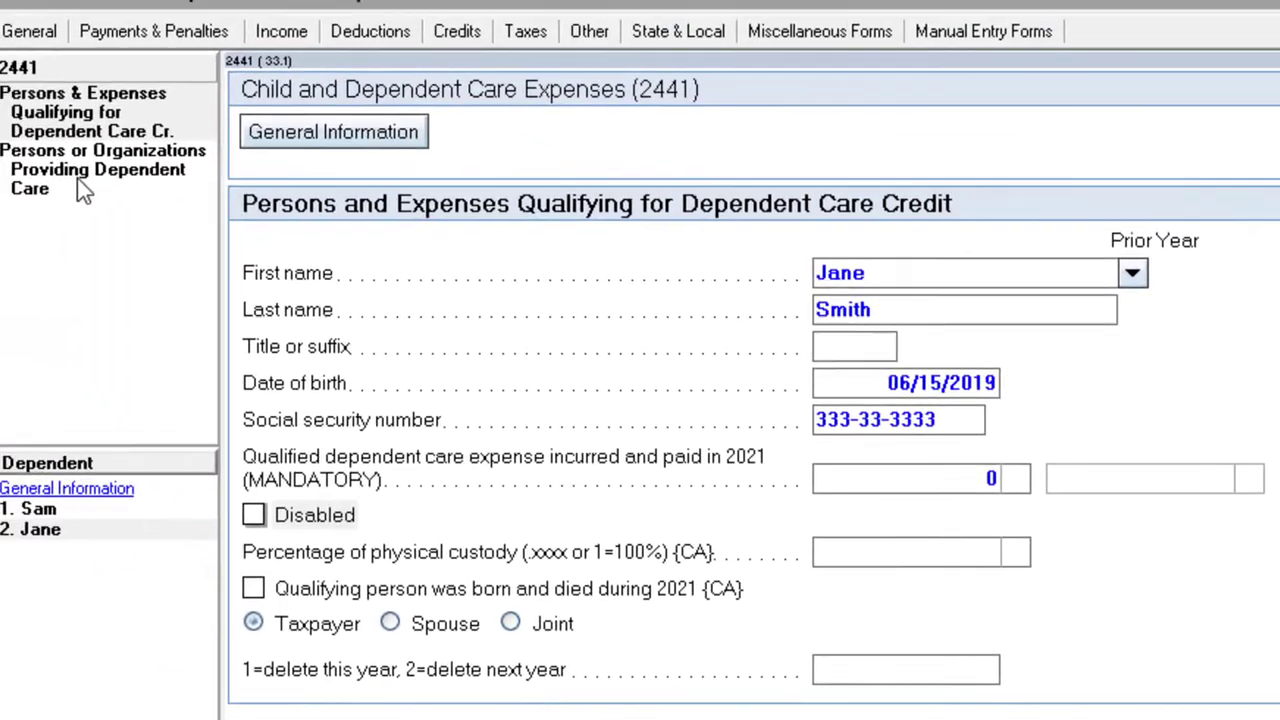
click(90, 195)
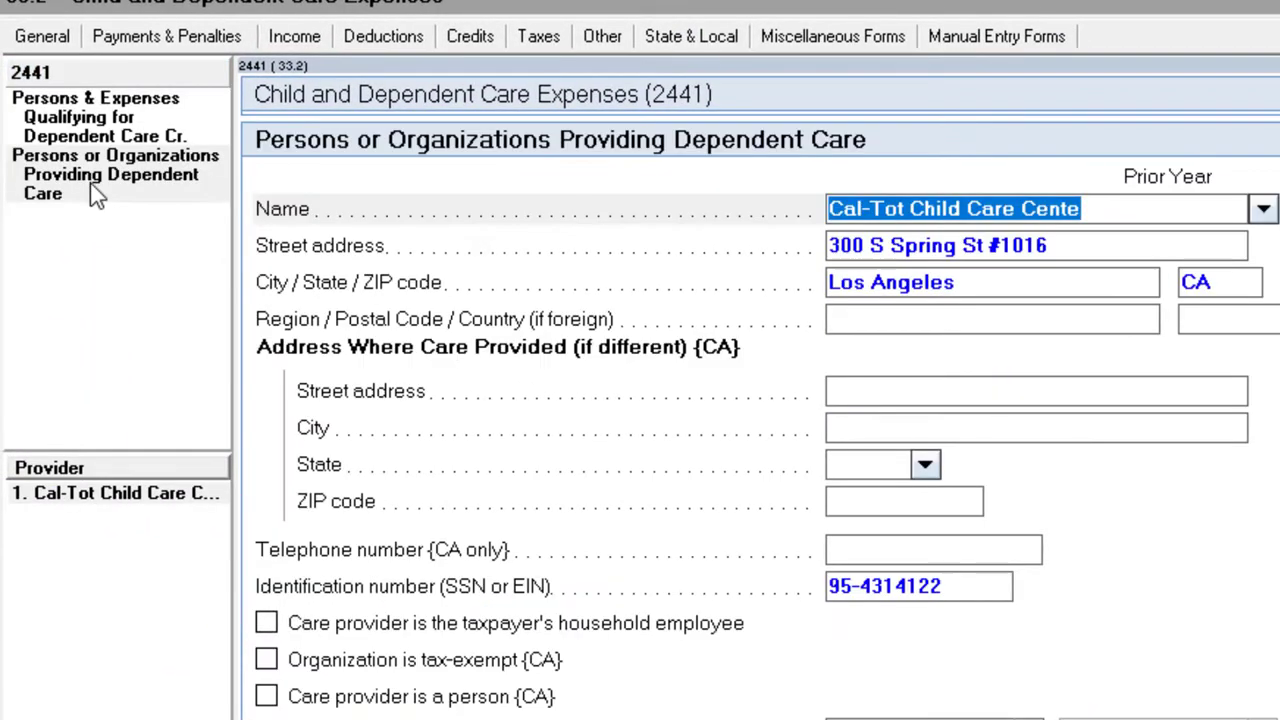
click(97, 130)
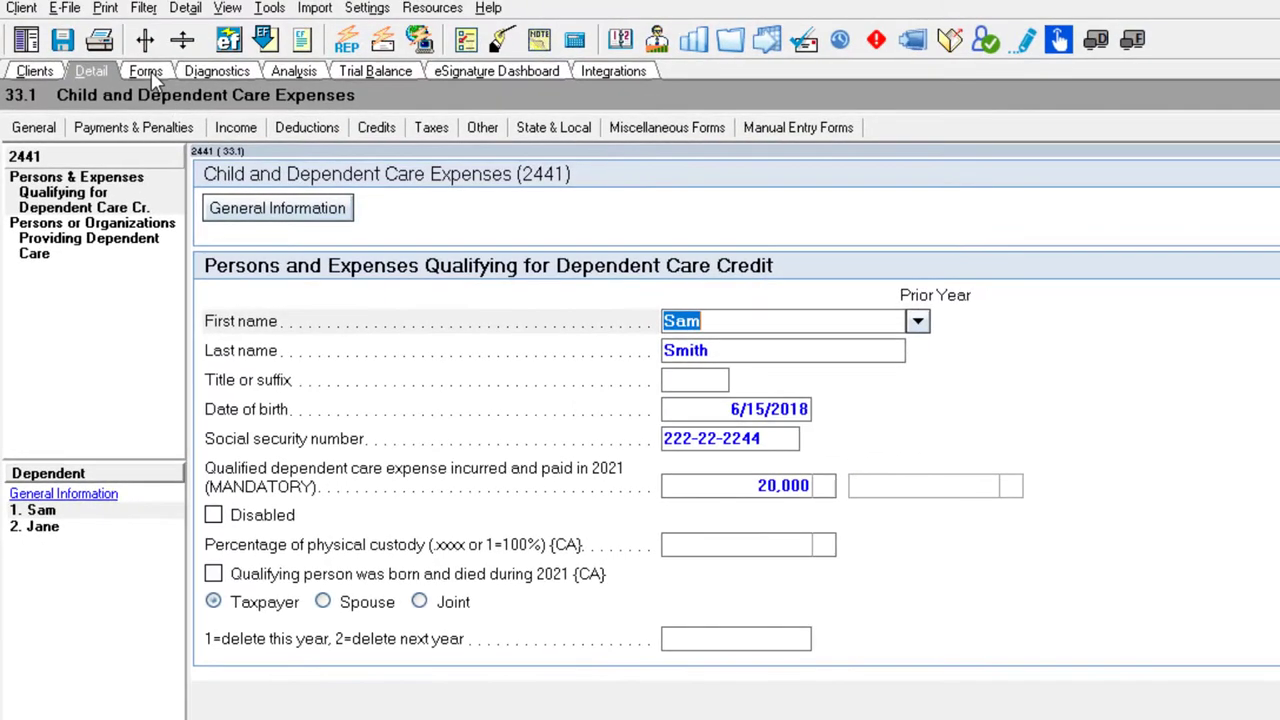
Review the recalculated Form 2441, comparing both qualifying persons' expenses, the line 3 limit, earned income and the line 9a credit.
key(ctrl+f)
scroll(698, 531, up, 10)
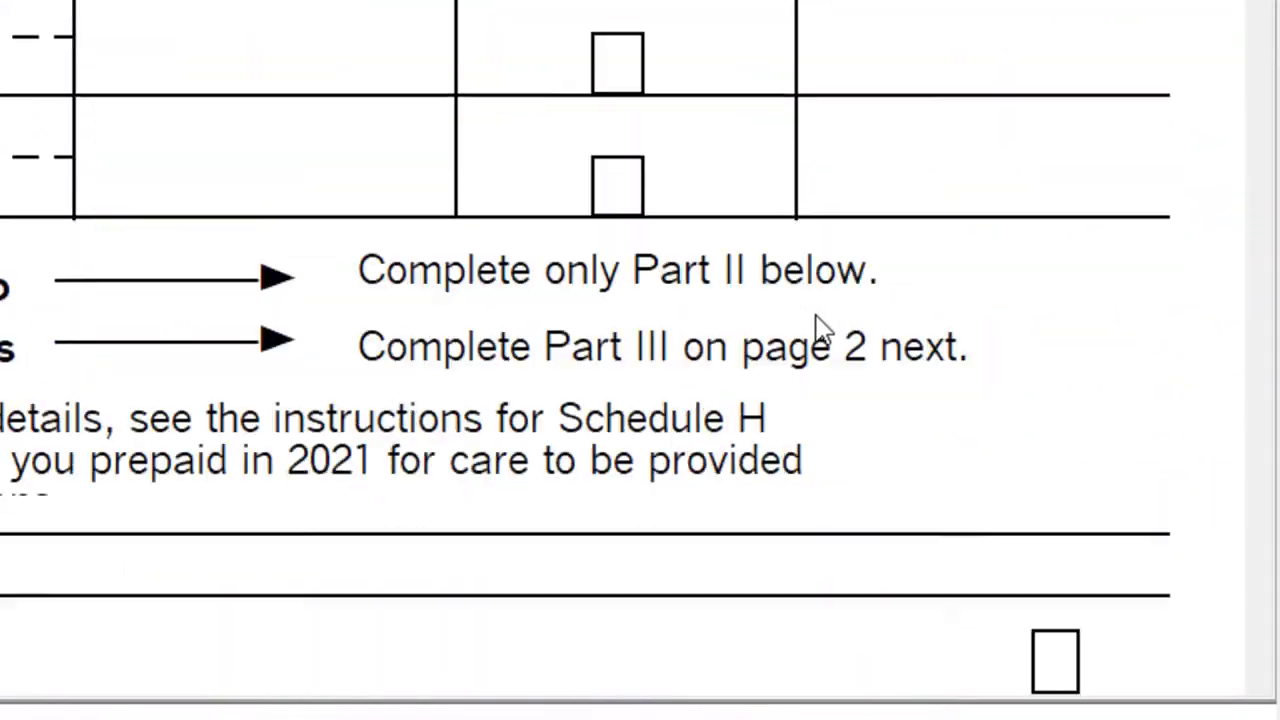
scroll(1165, 573, down, 3)
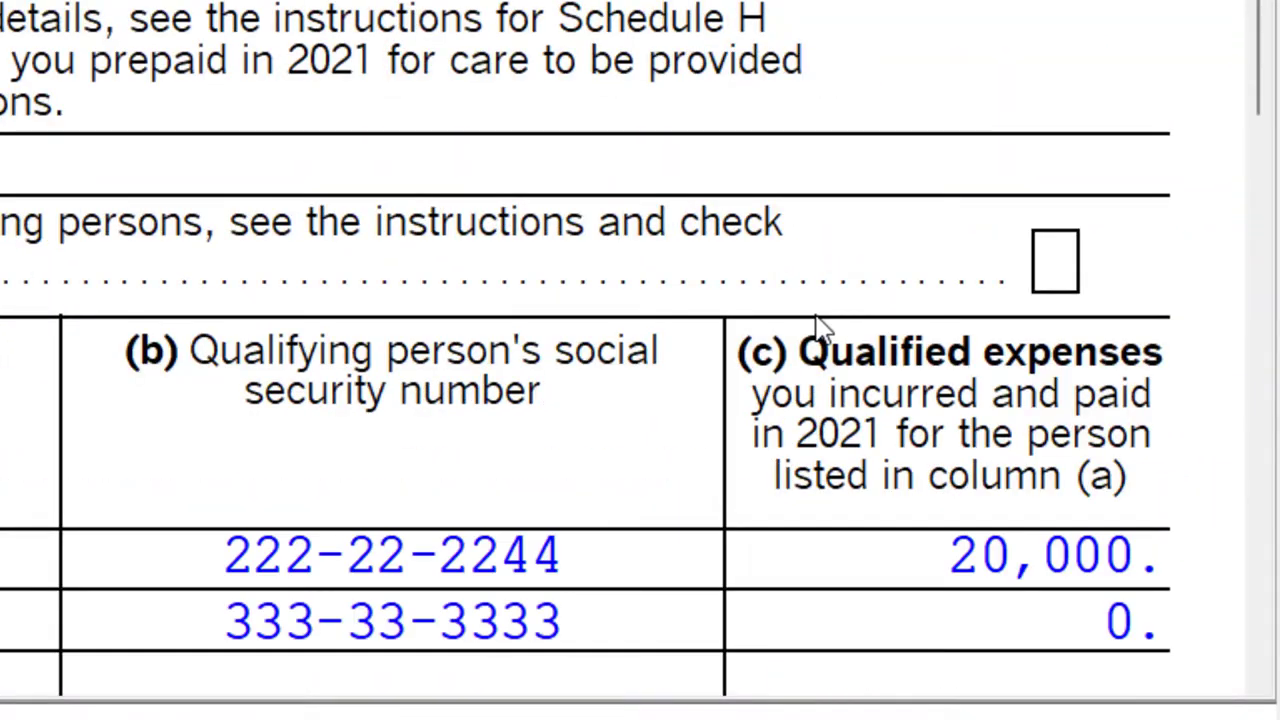
scroll(818, 325, down, 3)
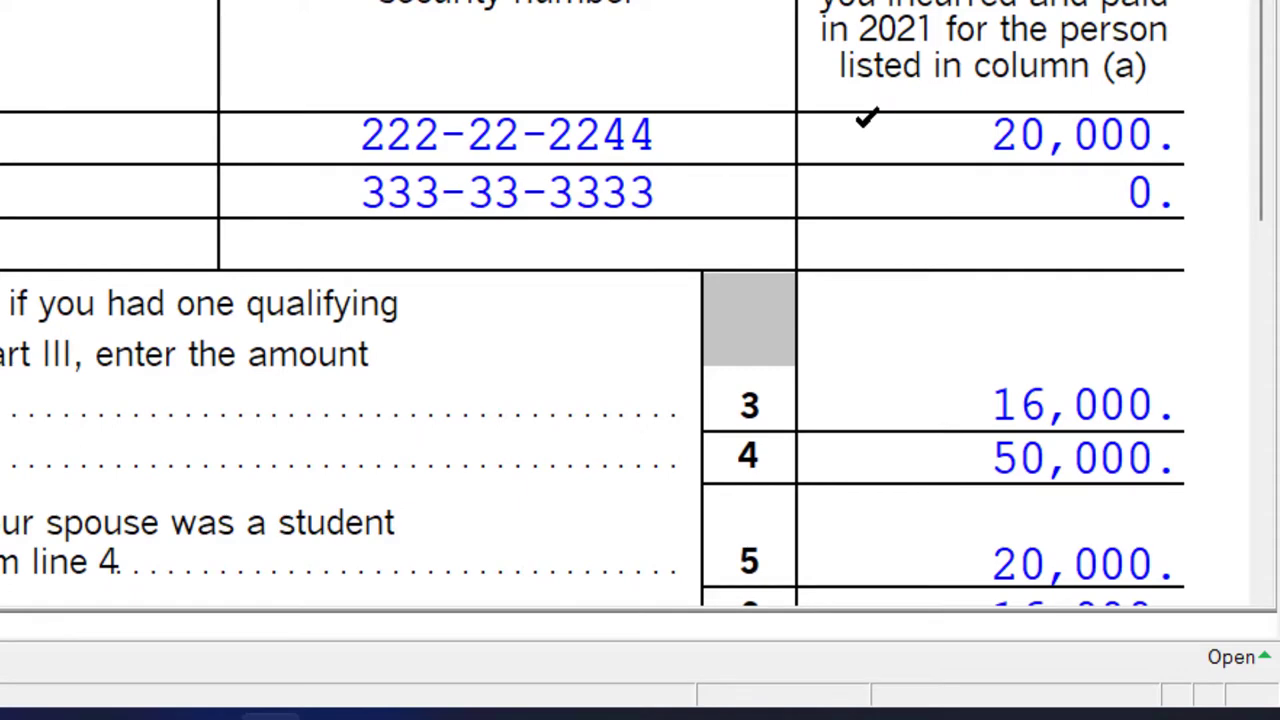
scroll(866, 118, down, 3)
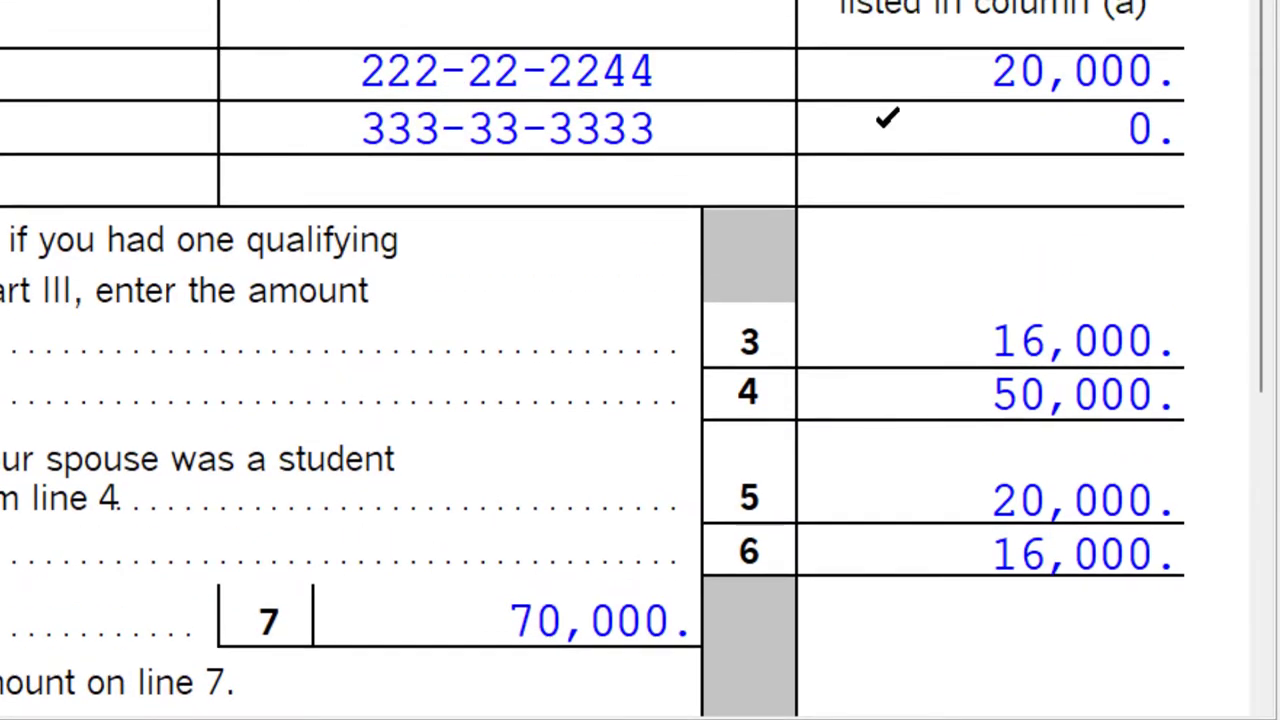
scroll(886, 118, down, 4)
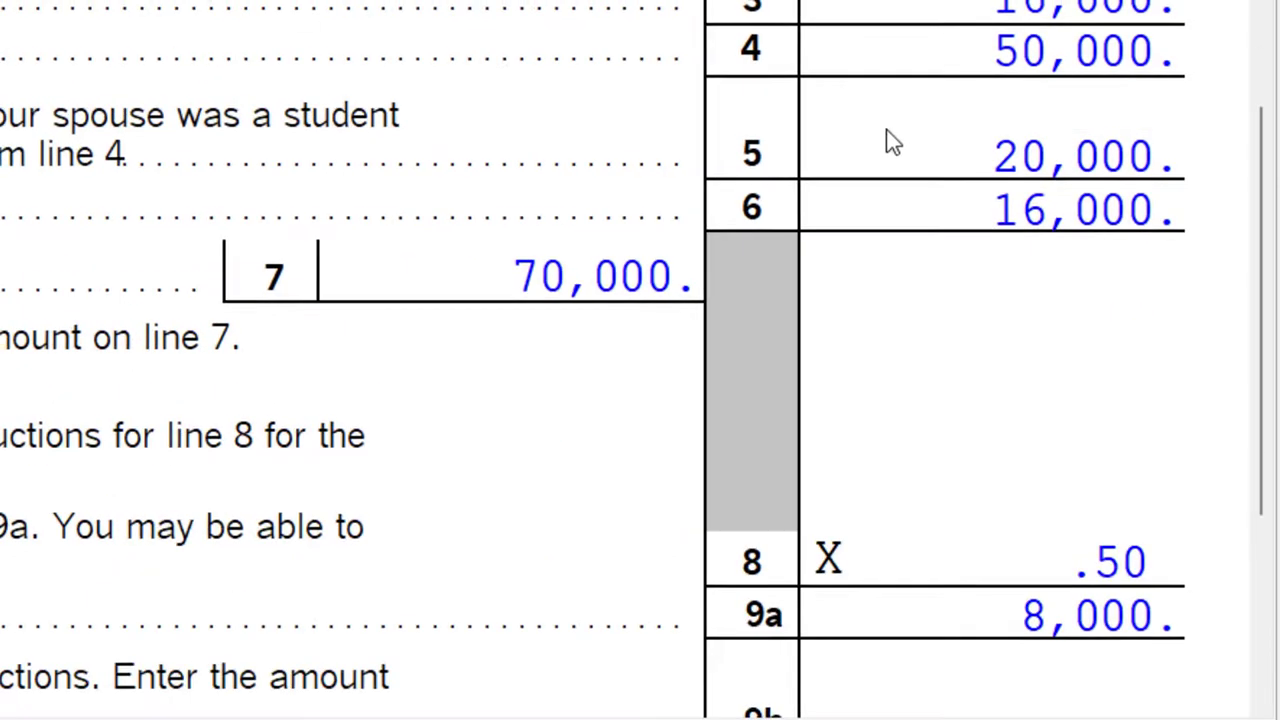
scroll(962, 88, down, 5)
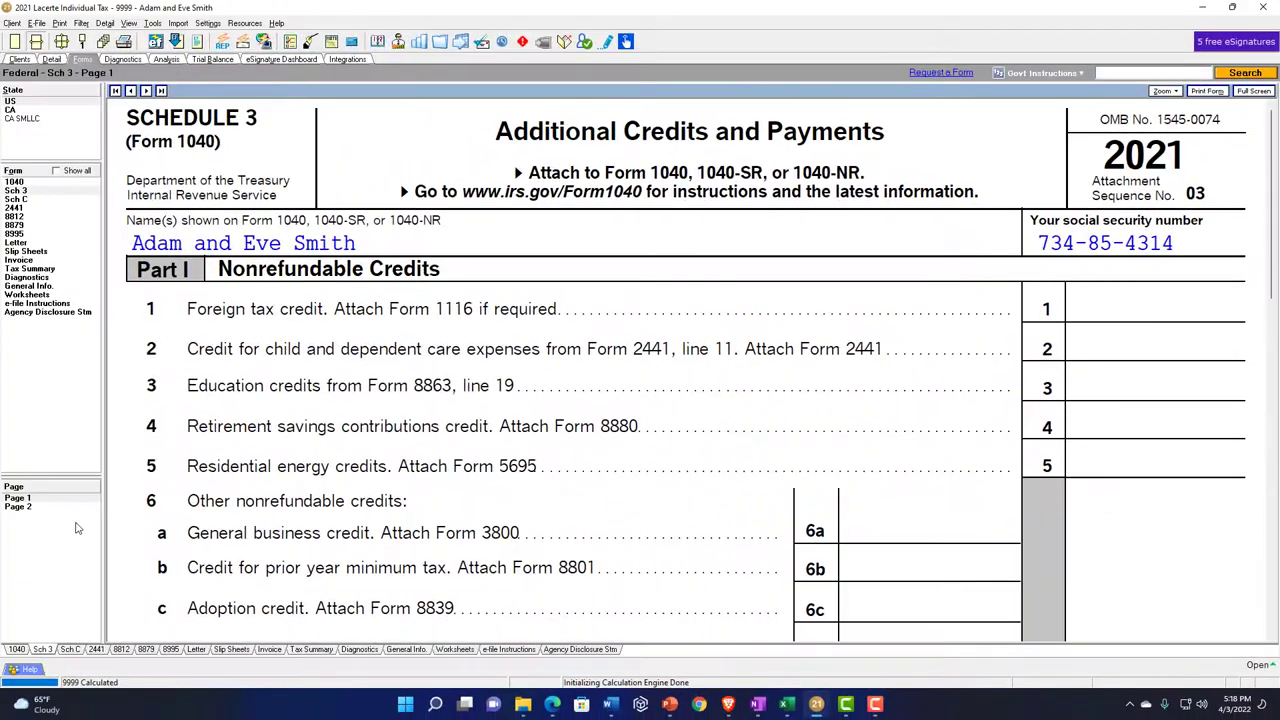
Trace the refundable credit from Schedule 3, page 2 to the payments and refund lines on Form 1040, page 2.
click(24, 507)
scroll(463, 500, down, 3)
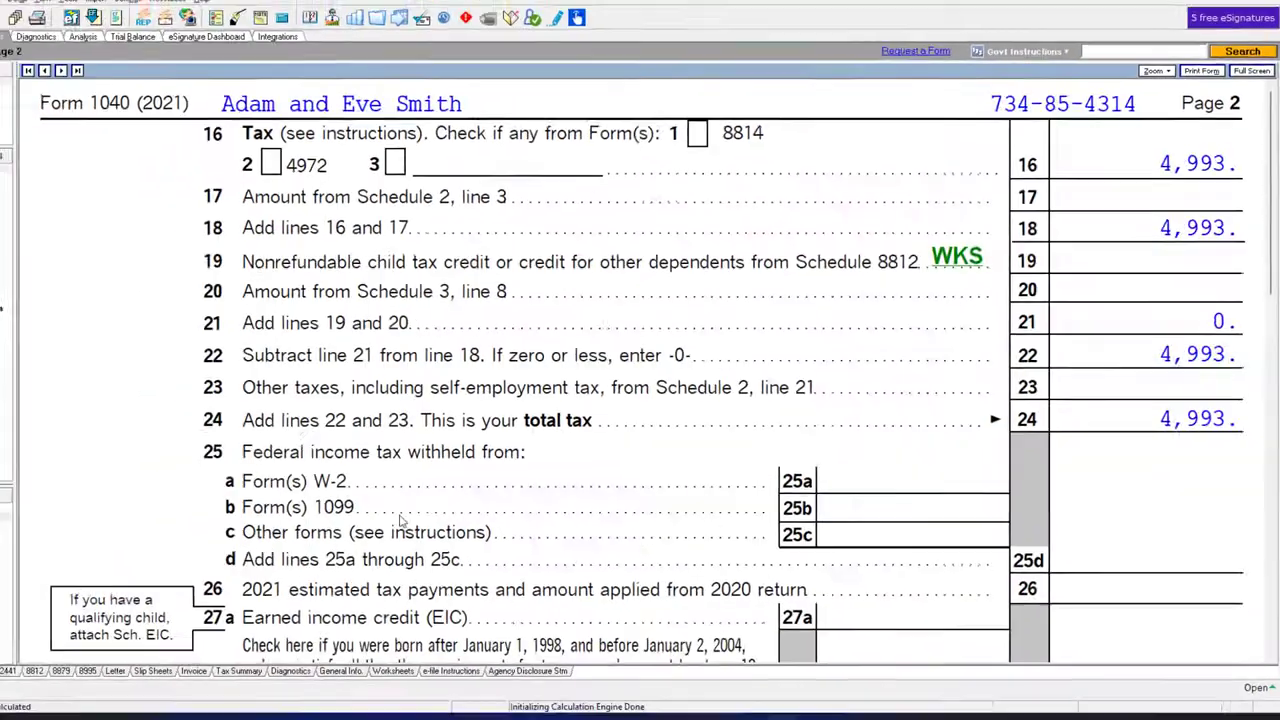
scroll(400, 520, down, 5)
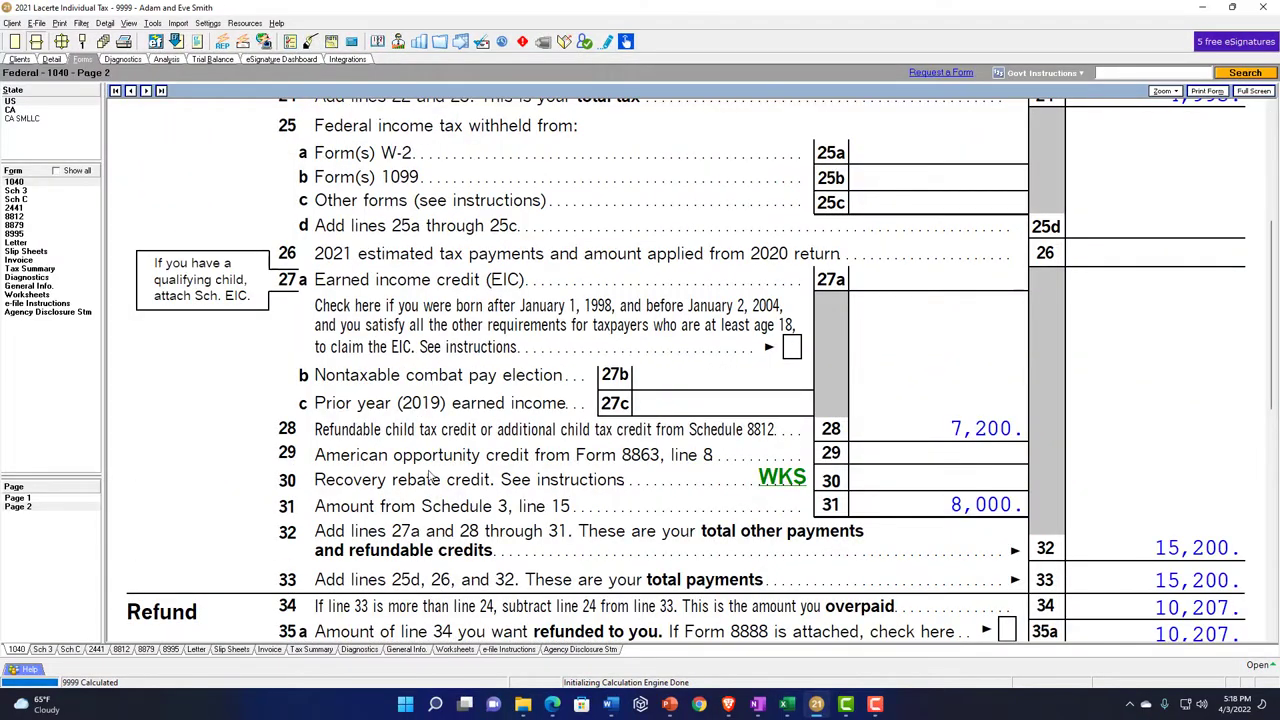
Return to Form 2441 and examine the qualifying persons listed in Part II.
click(24, 208)
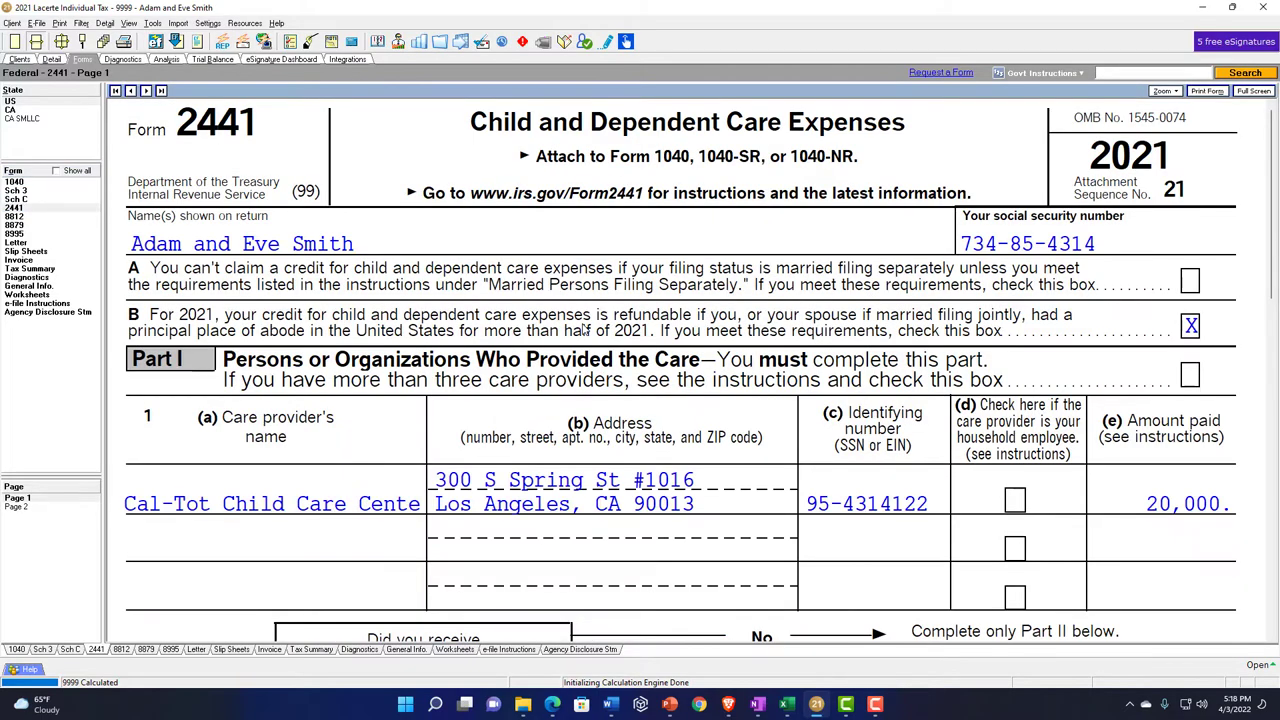
scroll(695, 398, down, 5)
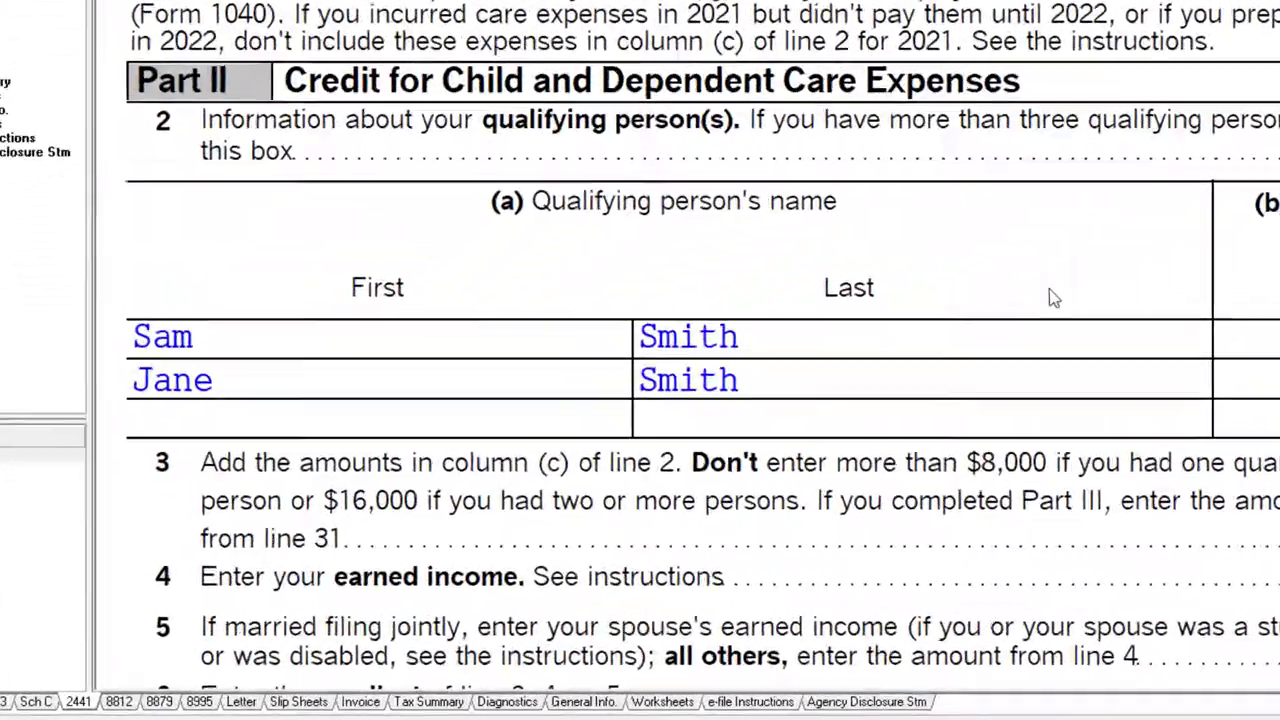
scroll(1191, 202, down, 2)
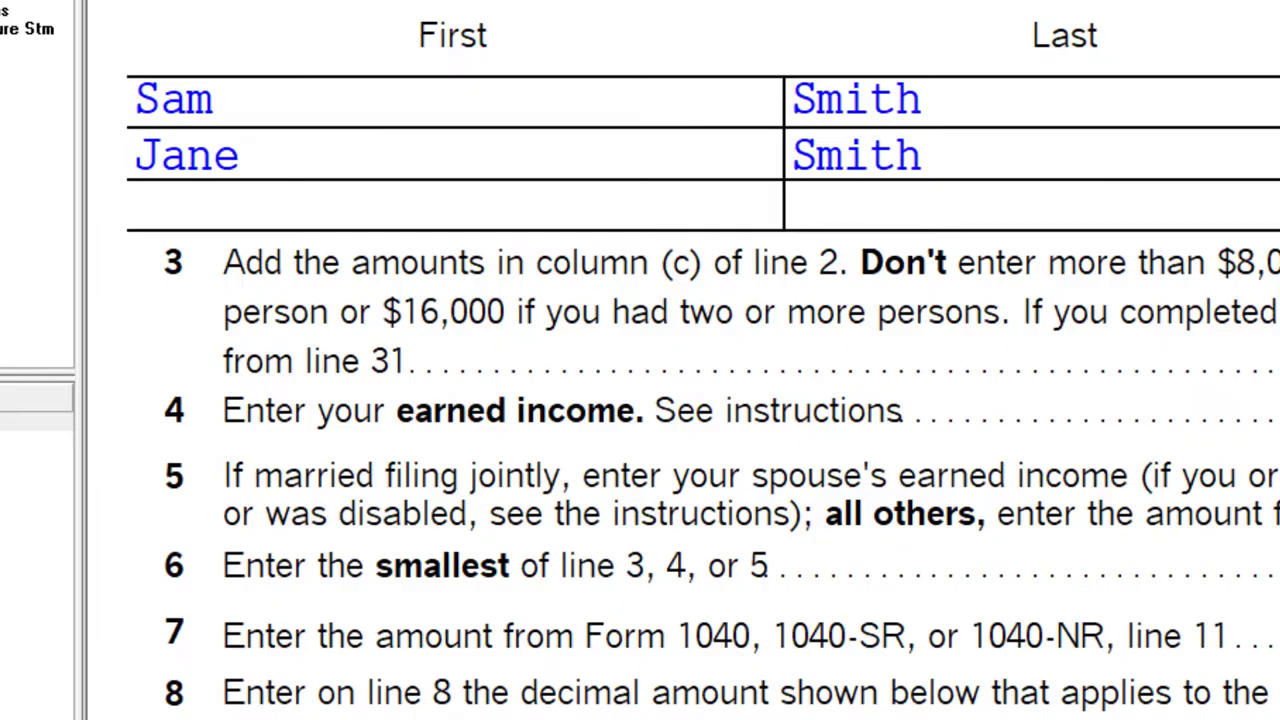
Set the third dependent's child tax credit and earned income credit options to When applicable.
double_click(174, 98)
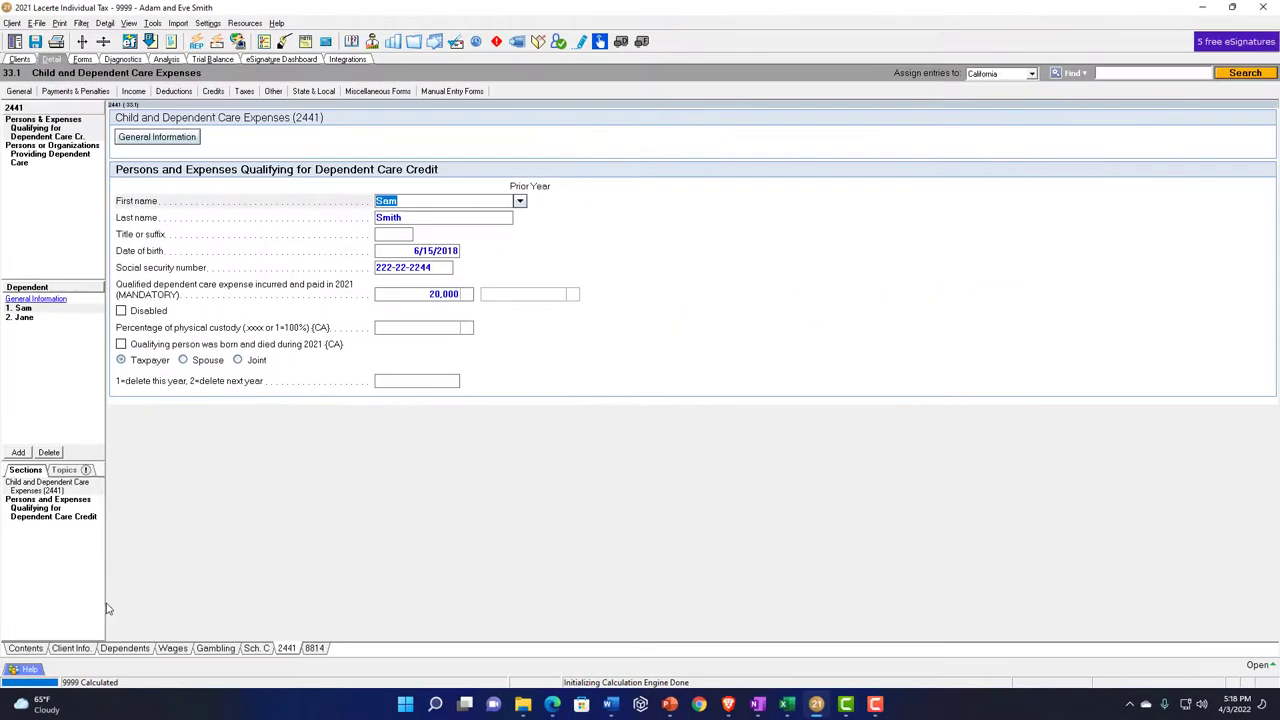
click(86, 648)
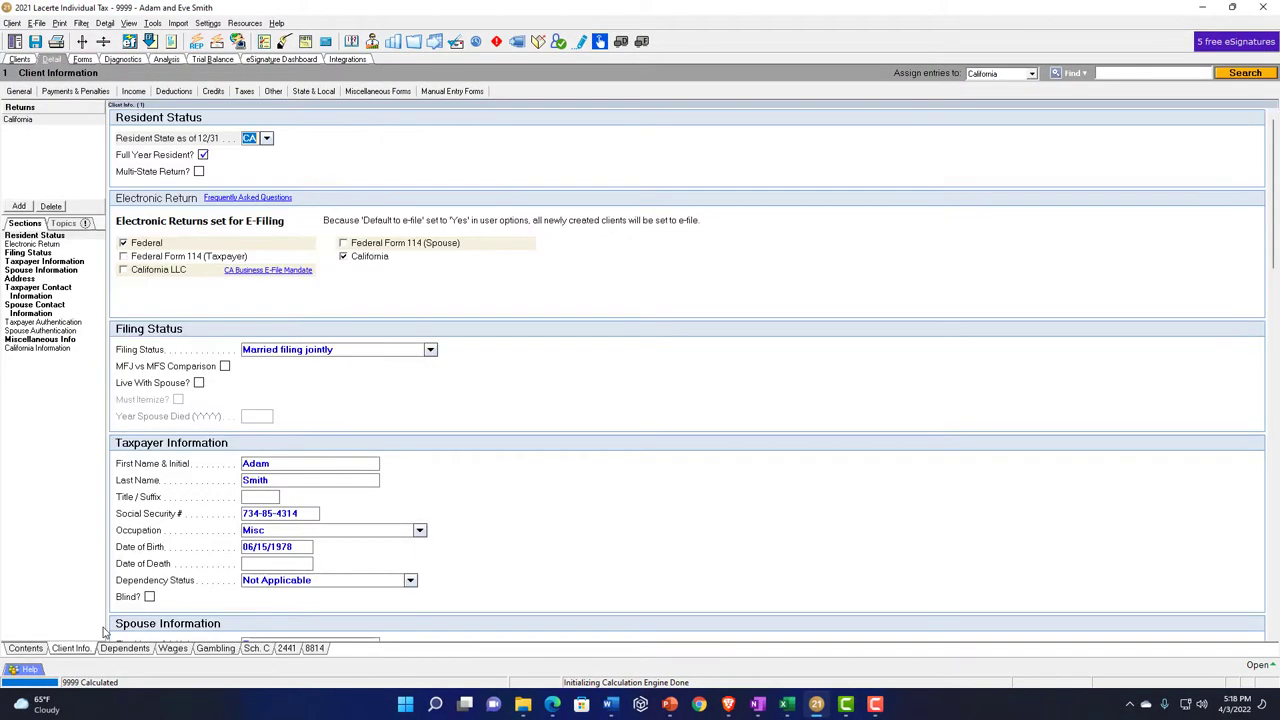
click(124, 648)
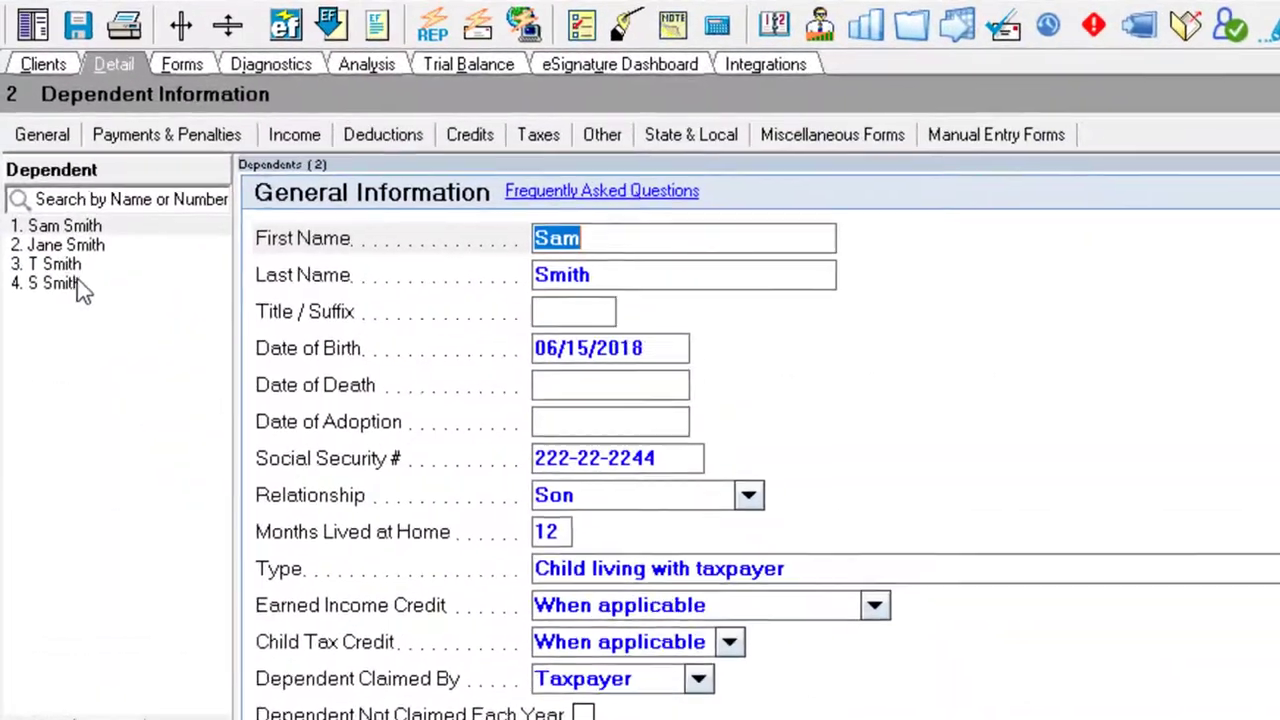
click(62, 268)
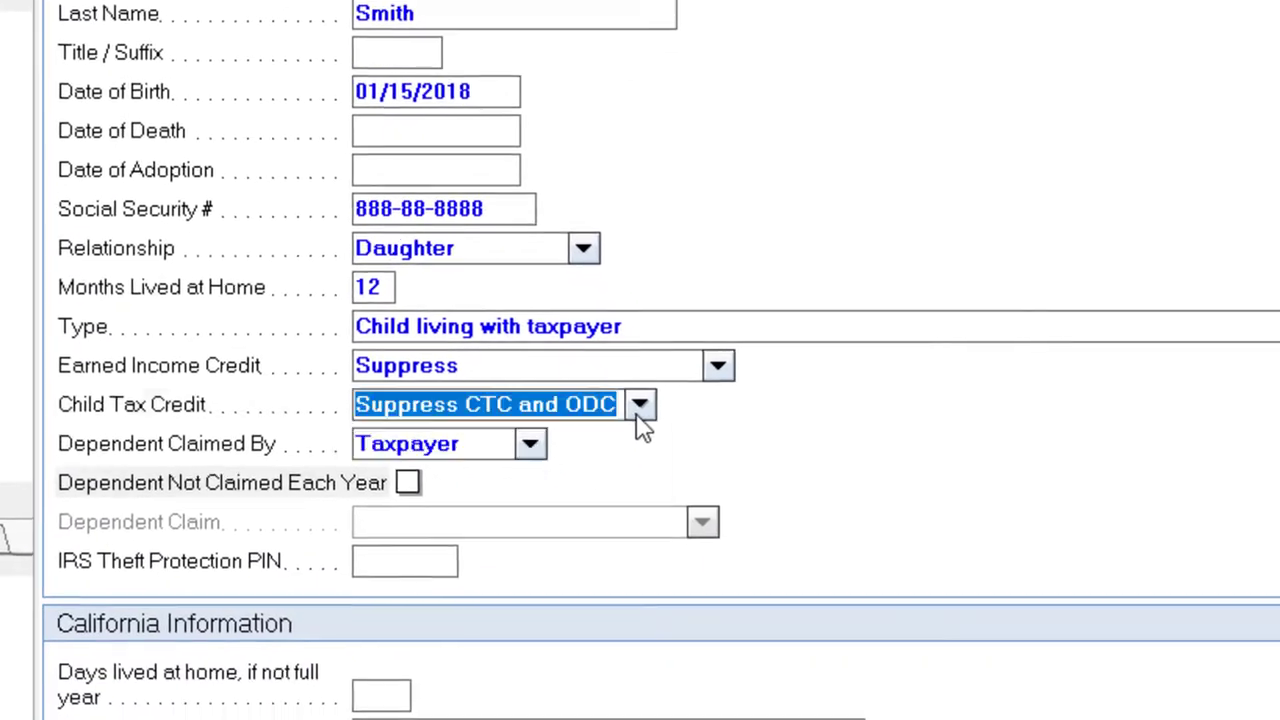
click(810, 648)
click(557, 426)
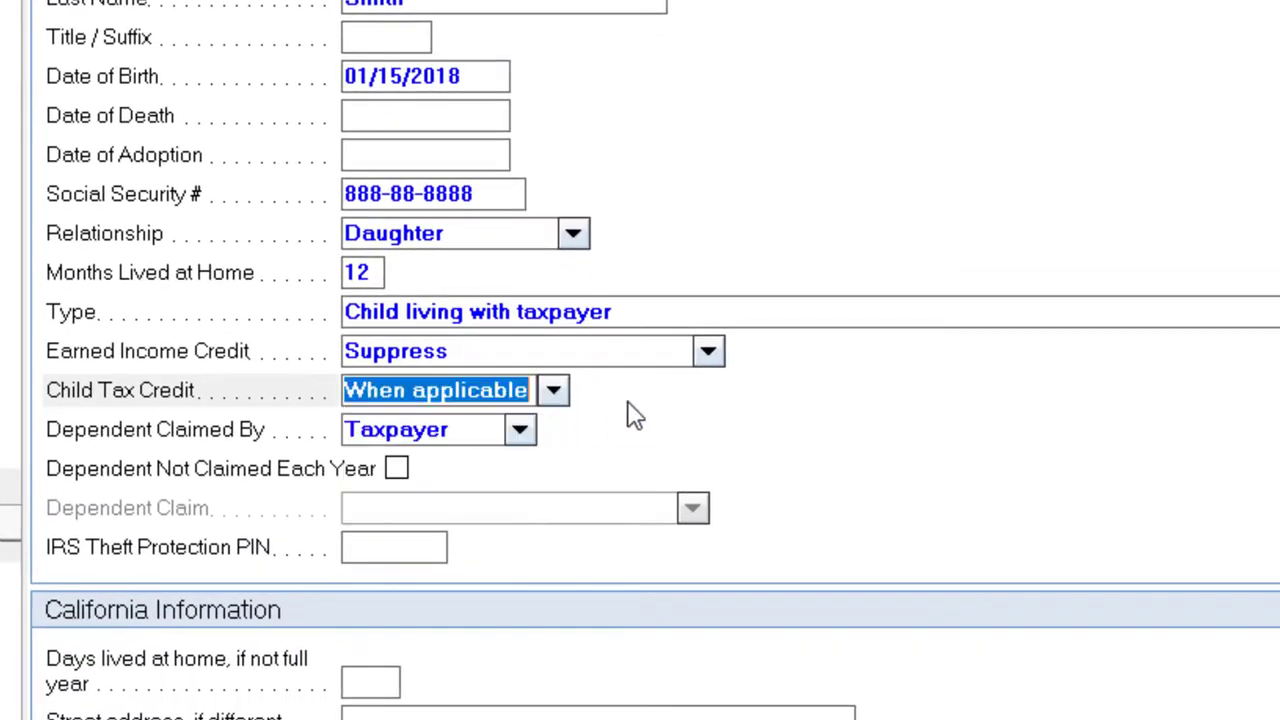
click(708, 354)
click(572, 382)
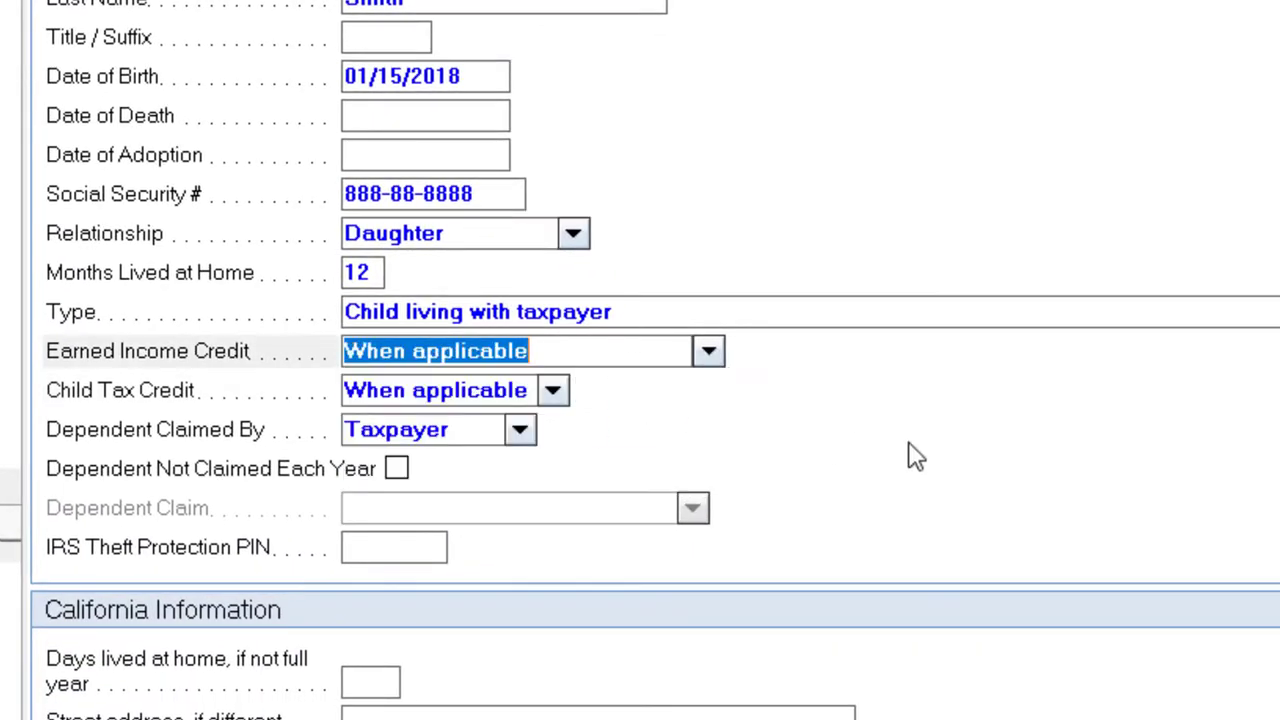
key(Tab)
key(Tab)
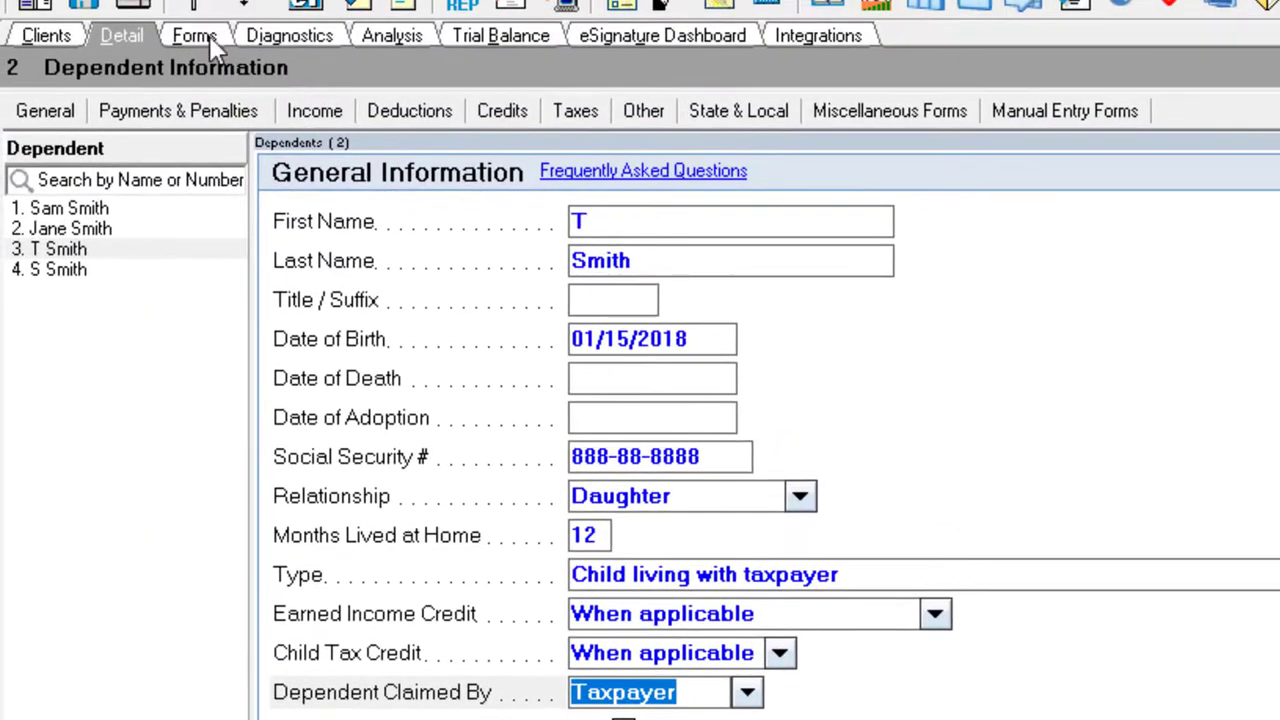
Check the dependents section on Form 1040, page 1 for the third dependent and the child tax credit boxes.
click(195, 30)
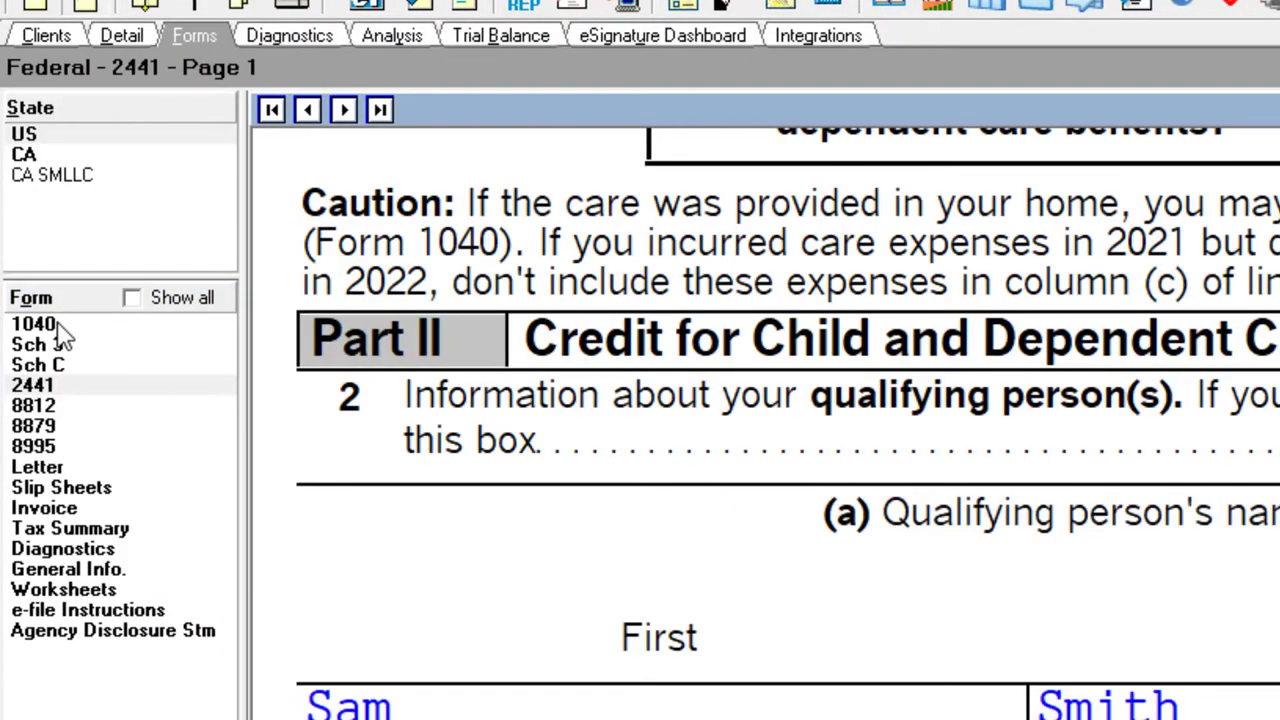
click(62, 321)
scroll(650, 459, down, 5)
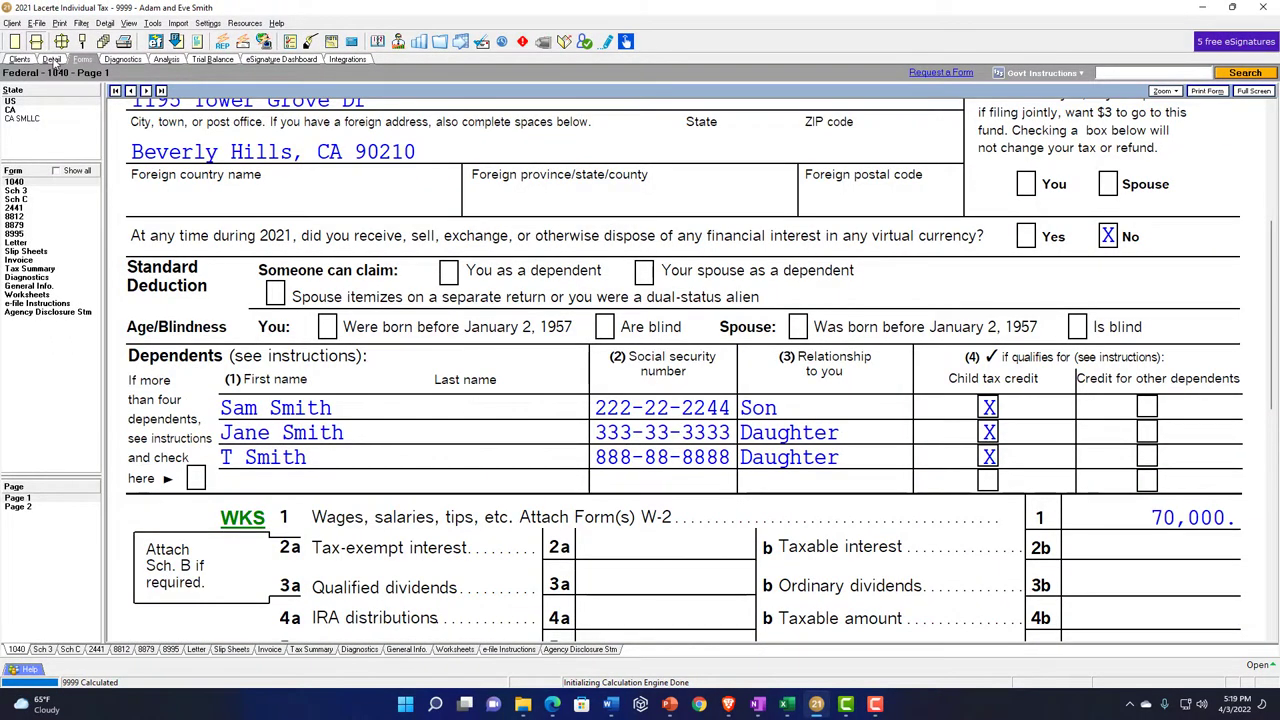
Add the third dependent as a qualifying person for the dependent care credit, leaving the expense amount blank.
click(52, 59)
click(287, 648)
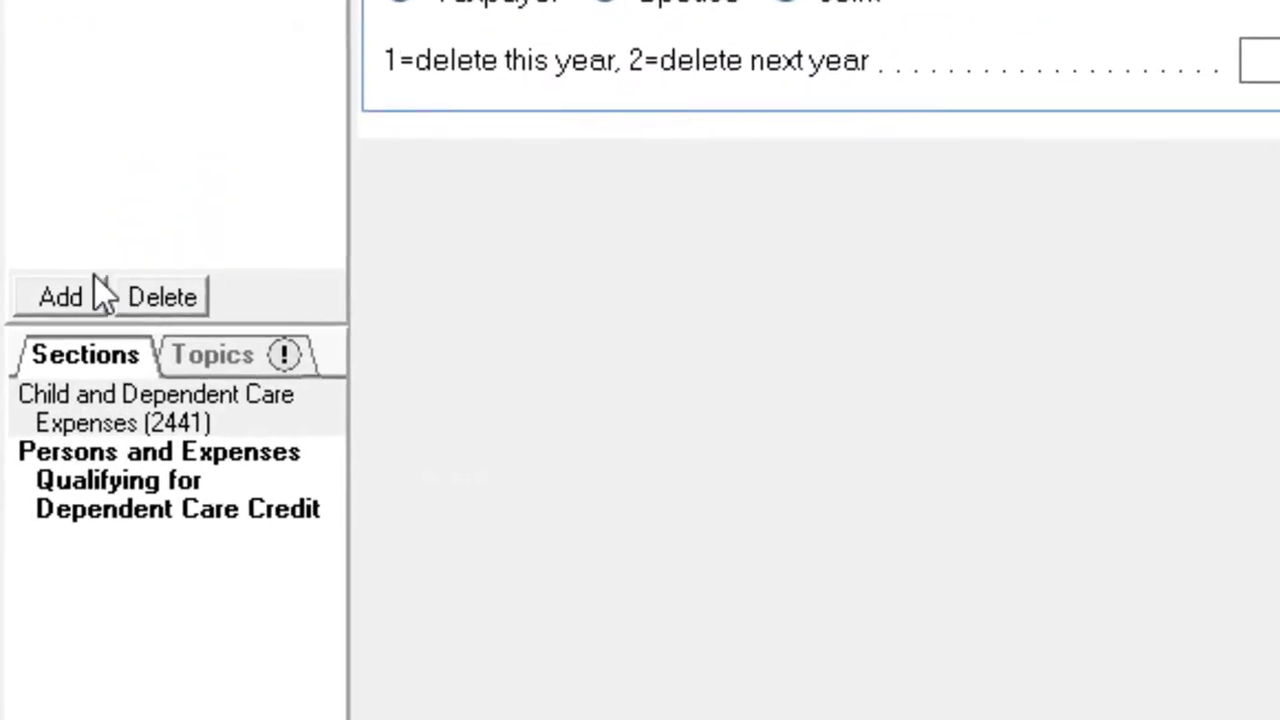
click(63, 296)
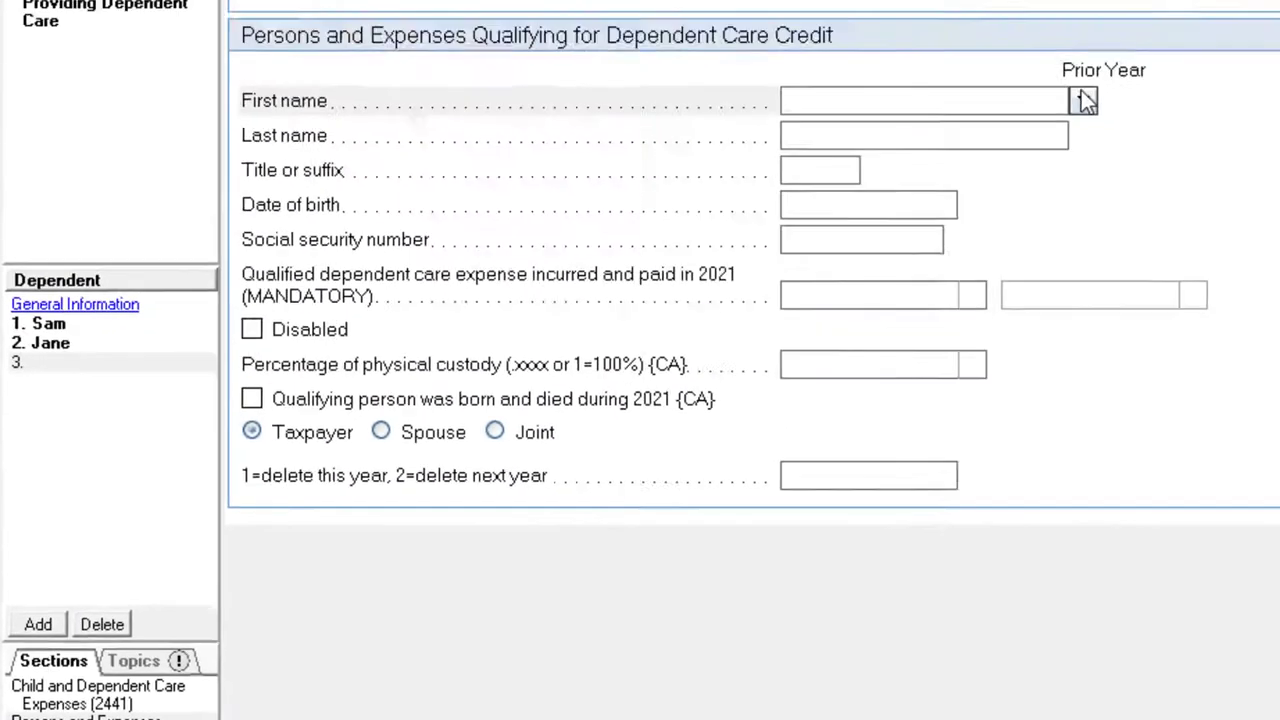
click(901, 283)
click(745, 343)
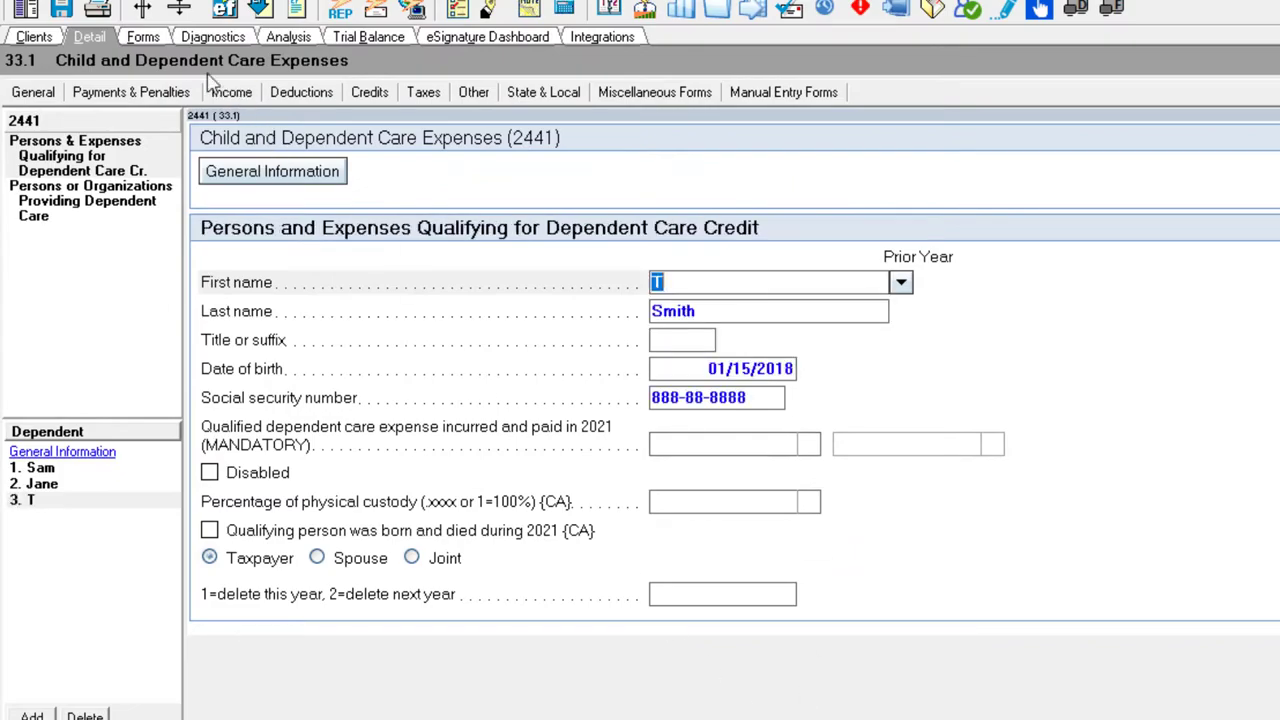
Review Form 2441 with three qualifying persons, comparing their expenses, the line 3 limit, earned income and the line 9a credit.
click(143, 37)
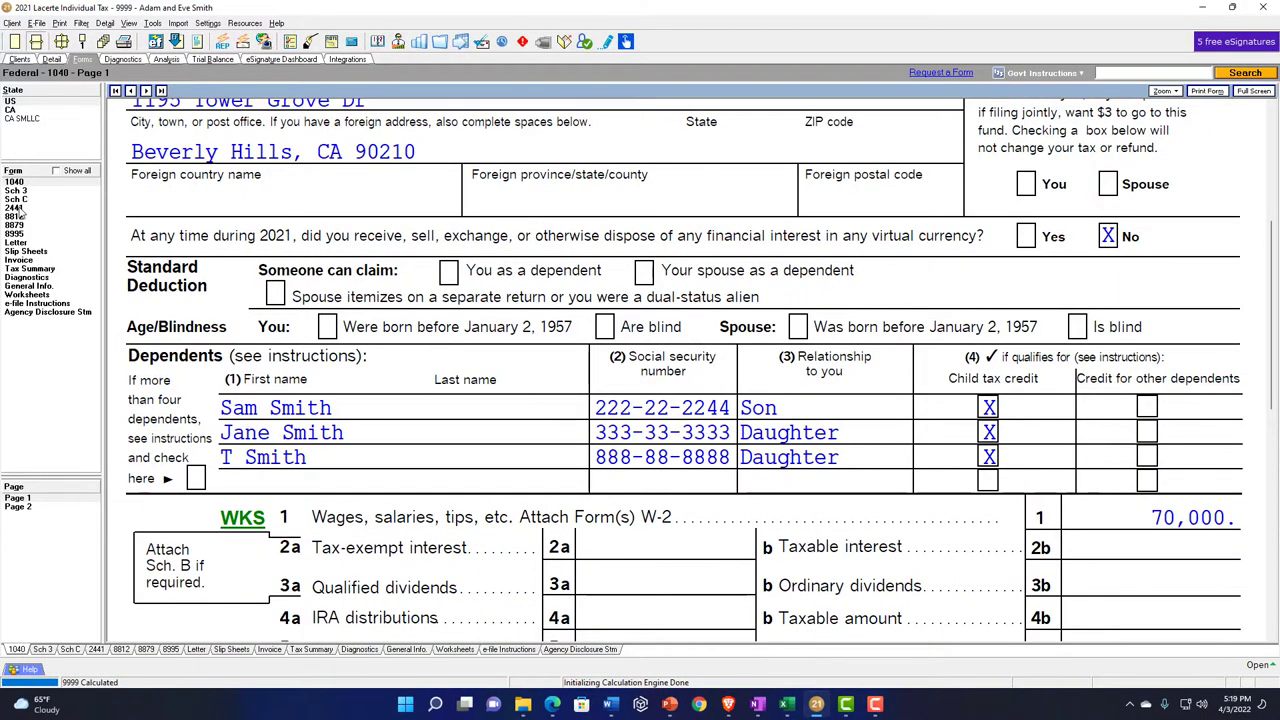
click(15, 208)
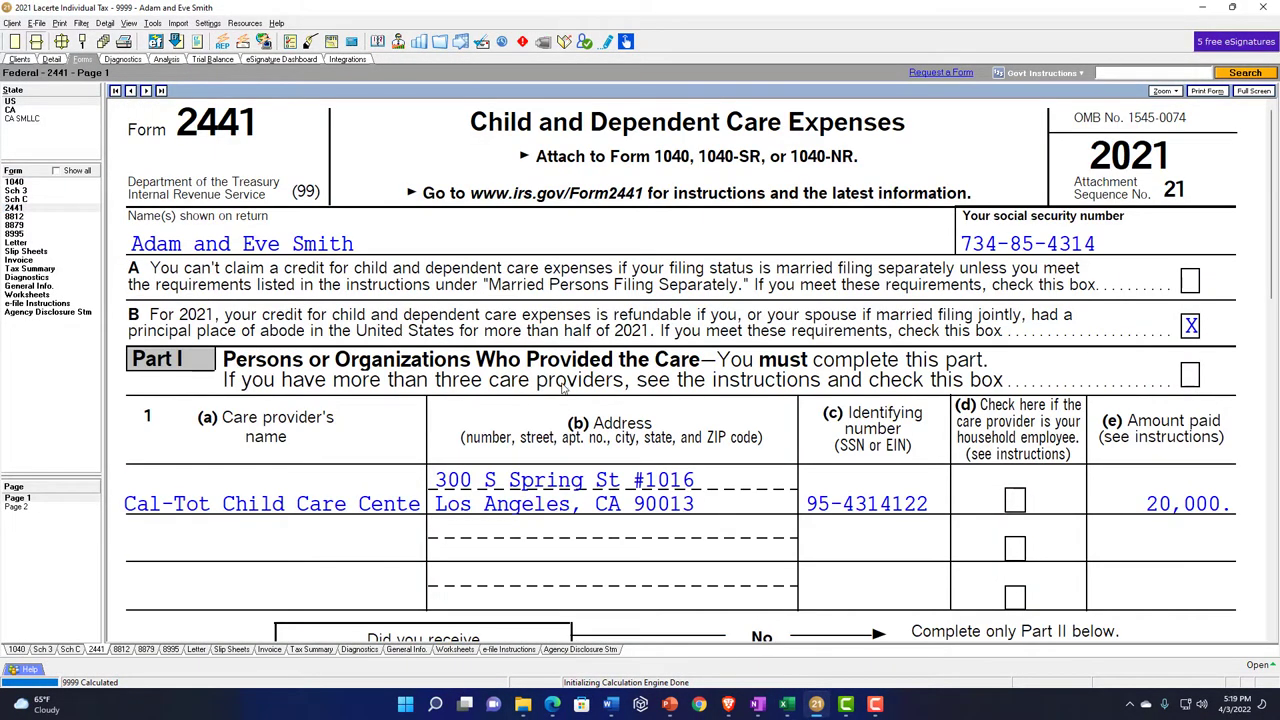
scroll(563, 388, down, 3)
scroll(1079, 292, down, 3)
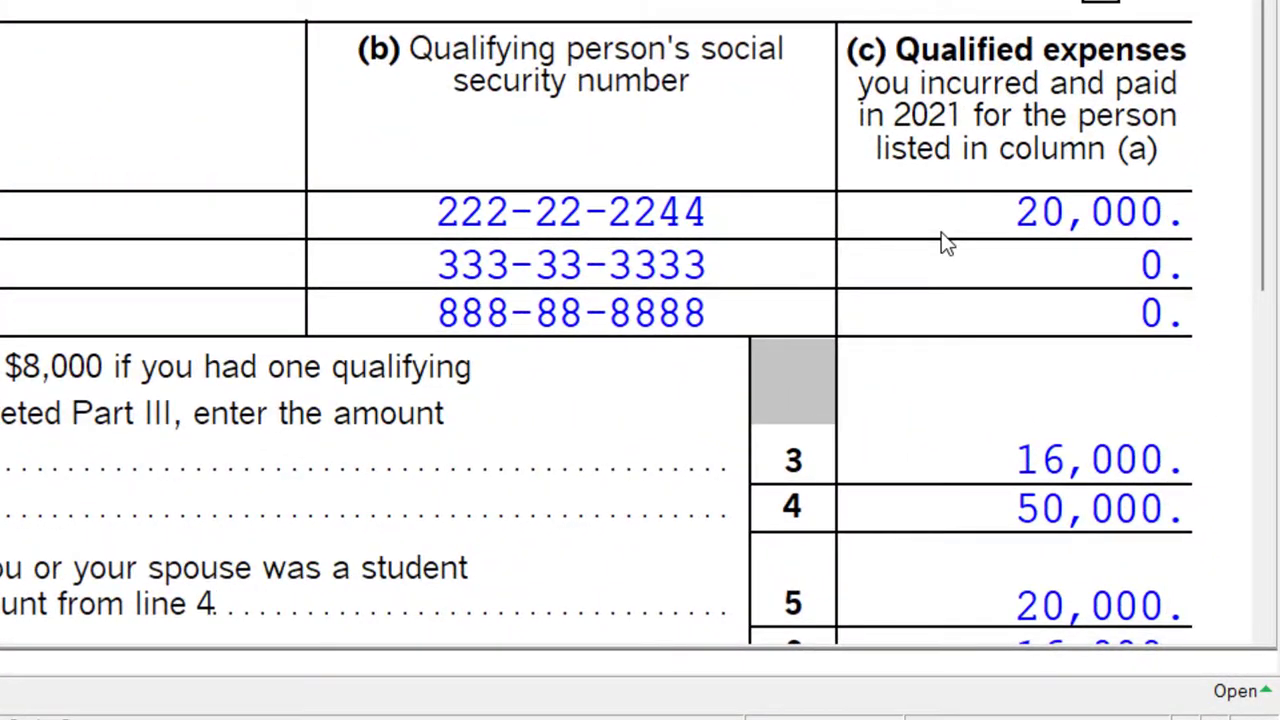
scroll(941, 232, down, 3)
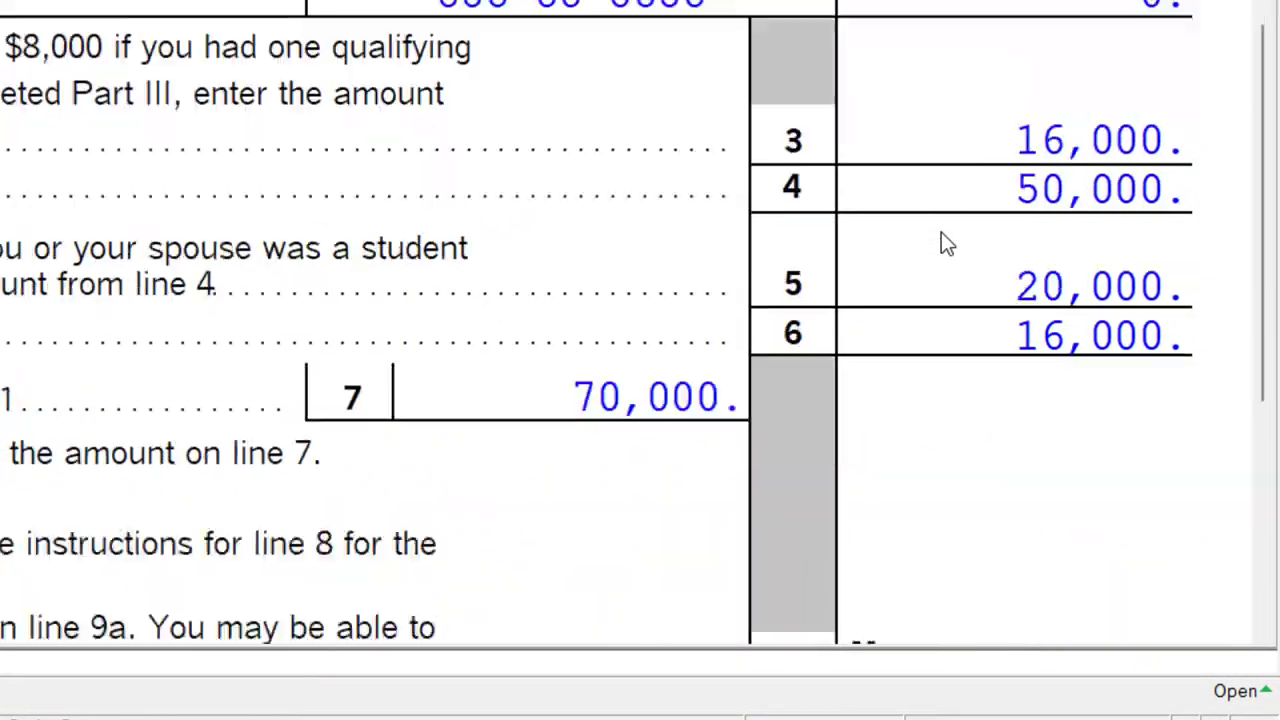
scroll(972, 138, down, 6)
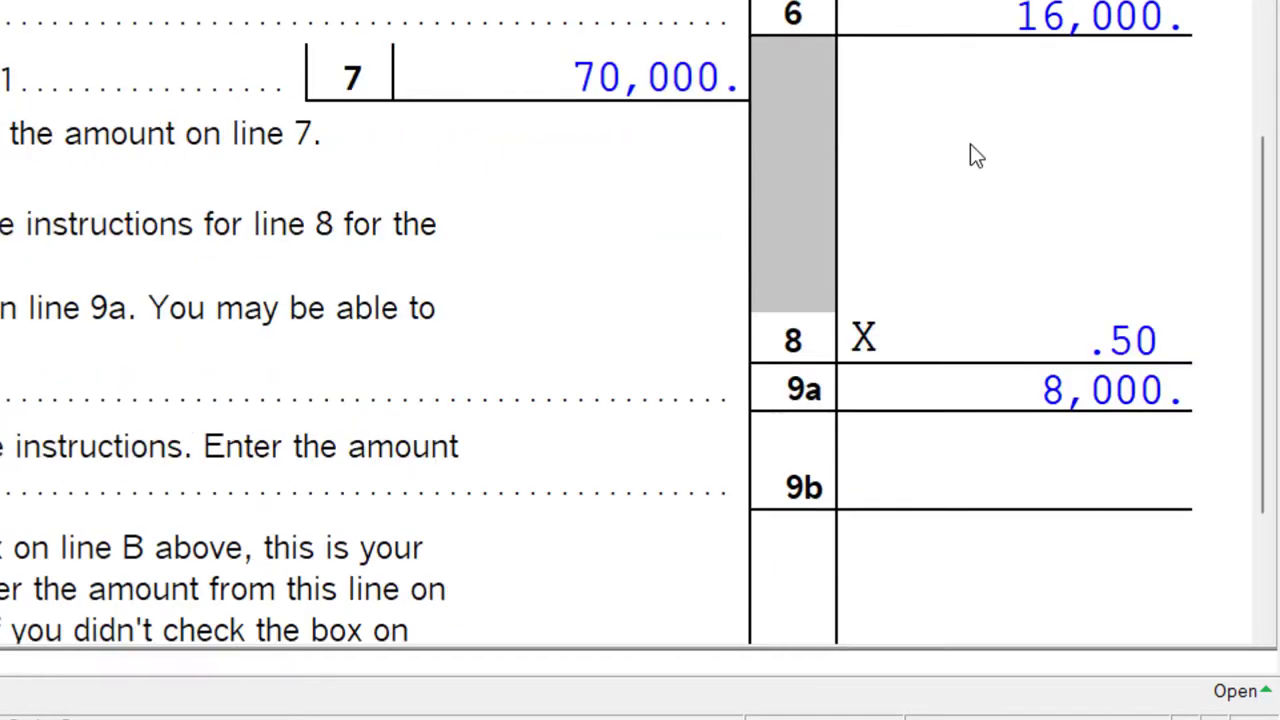
scroll(106, 271, up, 7)
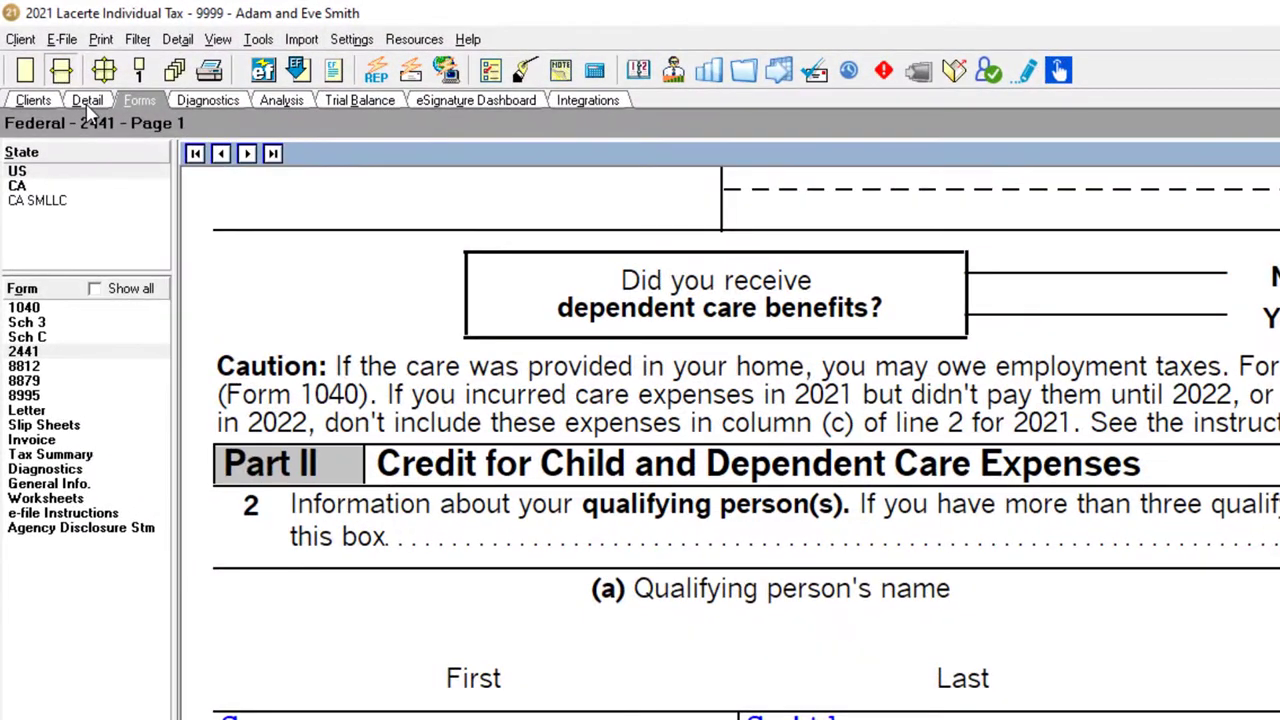
Set the first dependent's qualified dependent care expense incurred and paid in 2021 to 10,000.
click(87, 101)
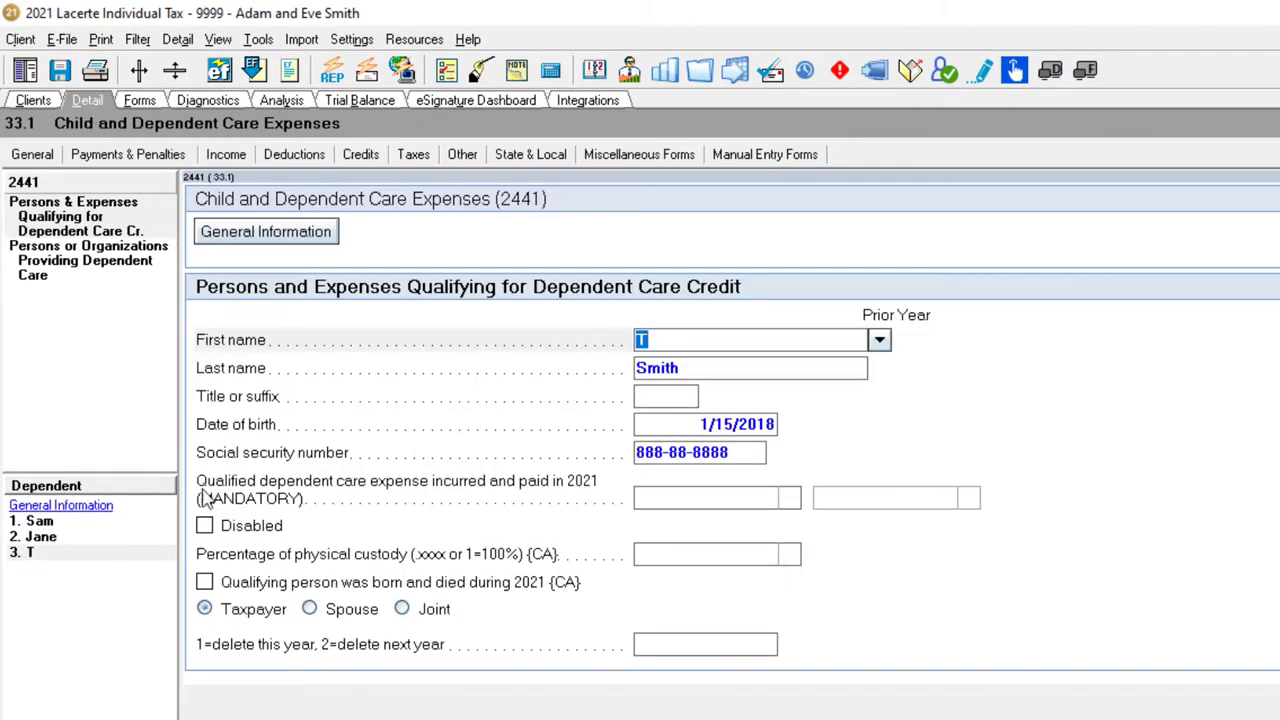
click(48, 527)
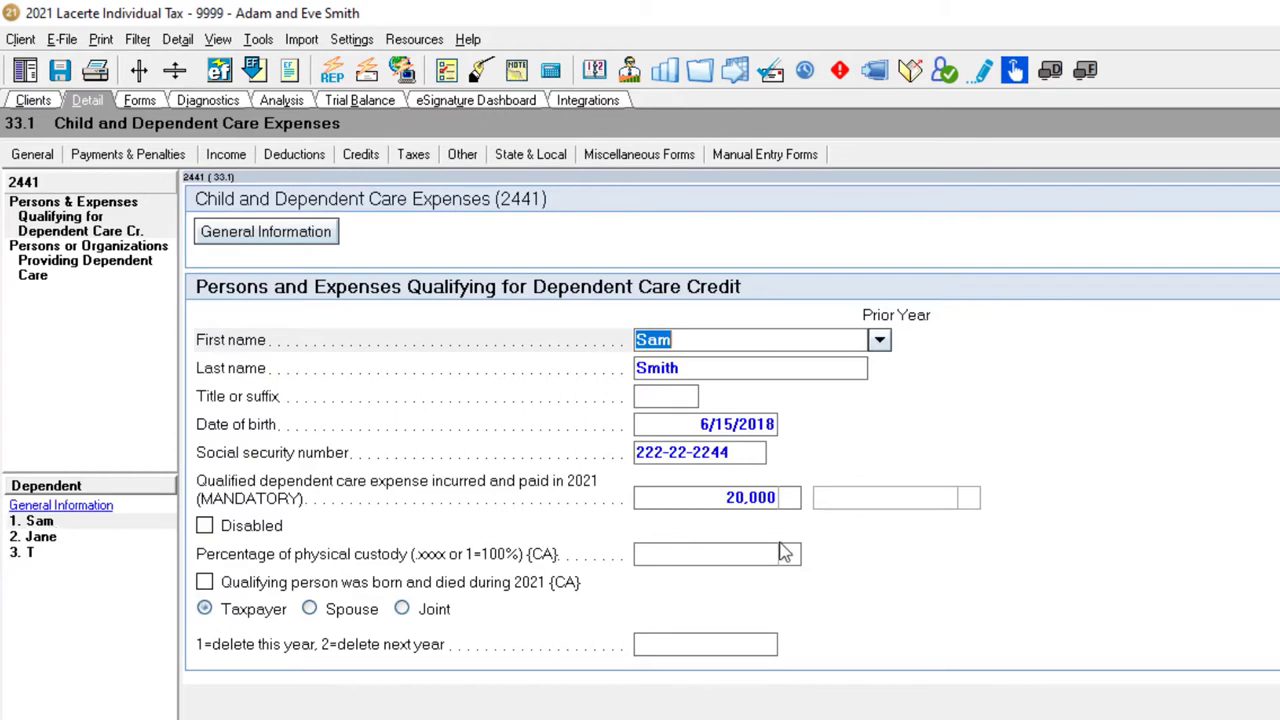
click(740, 505)
text(10000)
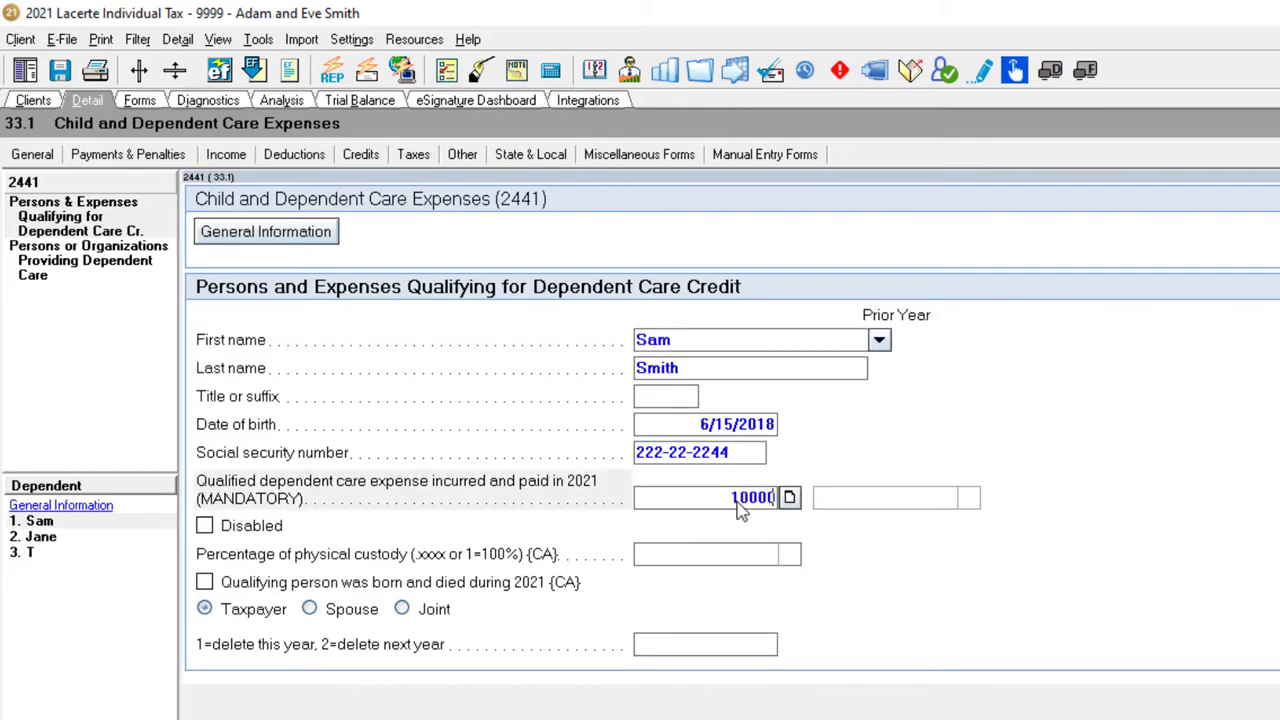
Set the qualified dependent care expenses of the second and third dependents to 5,000 each.
click(93, 541)
click(745, 506)
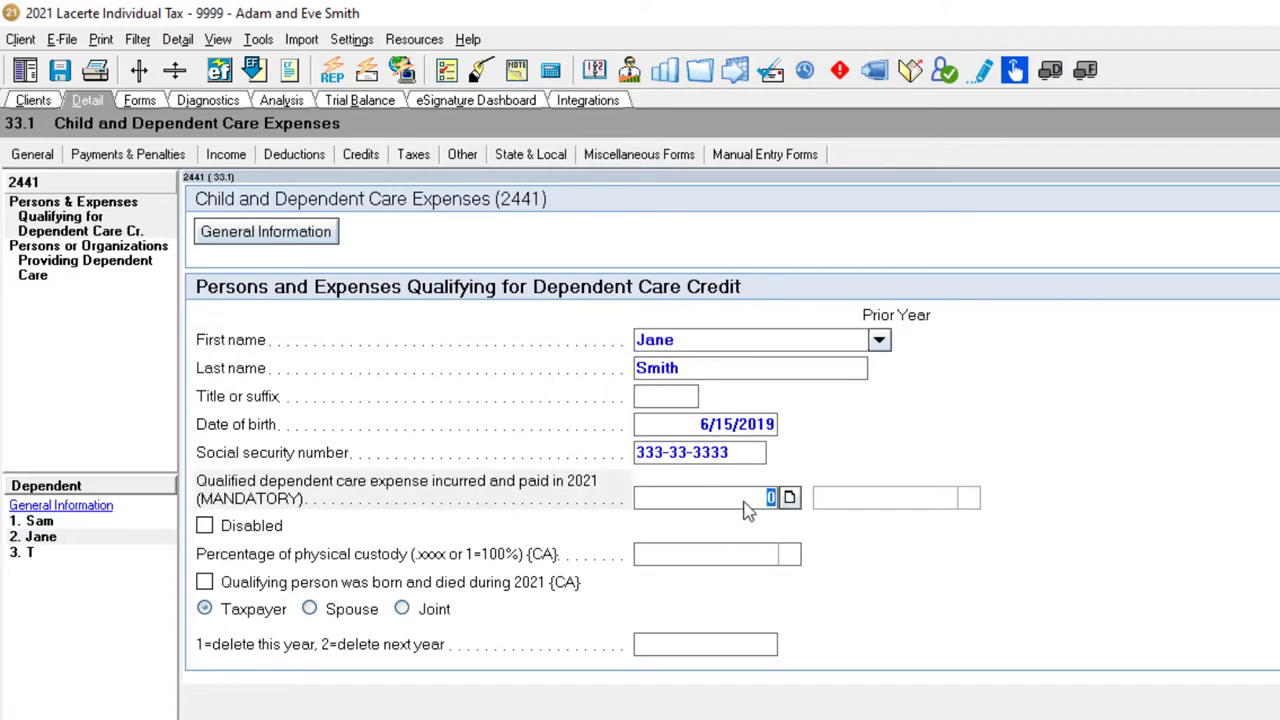
text(5000)
click(30, 554)
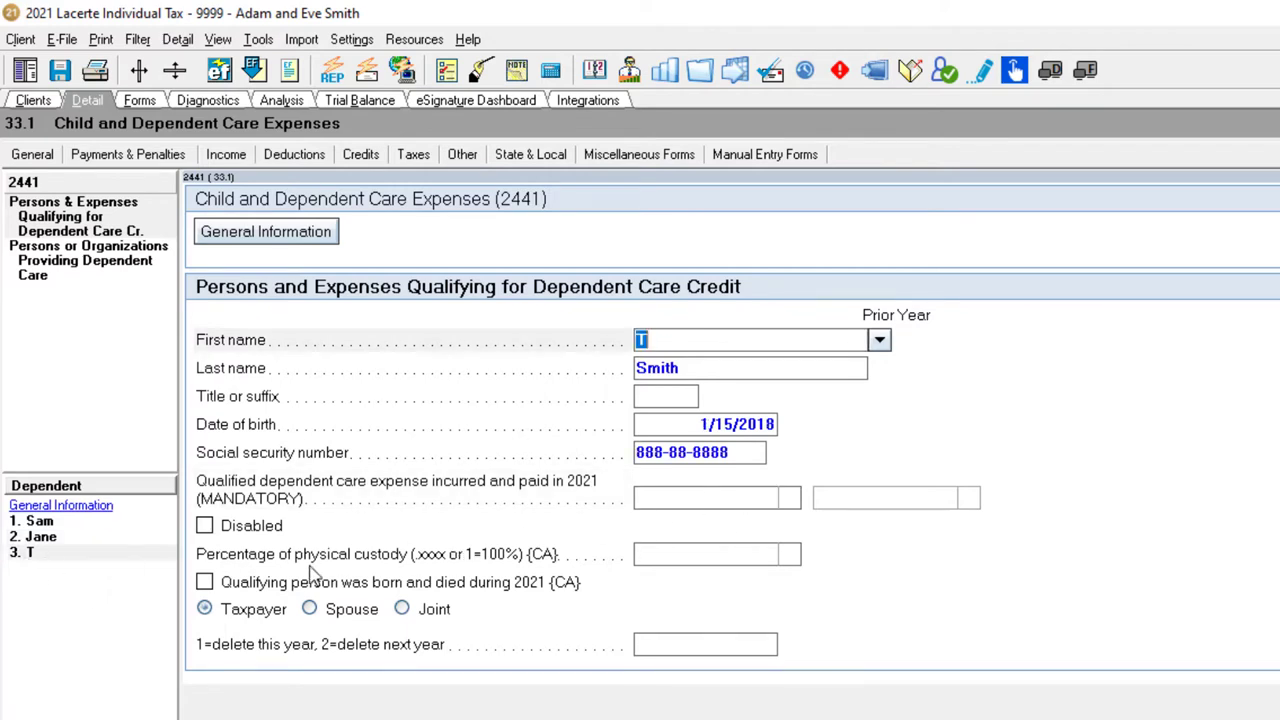
click(698, 507)
text(5,)
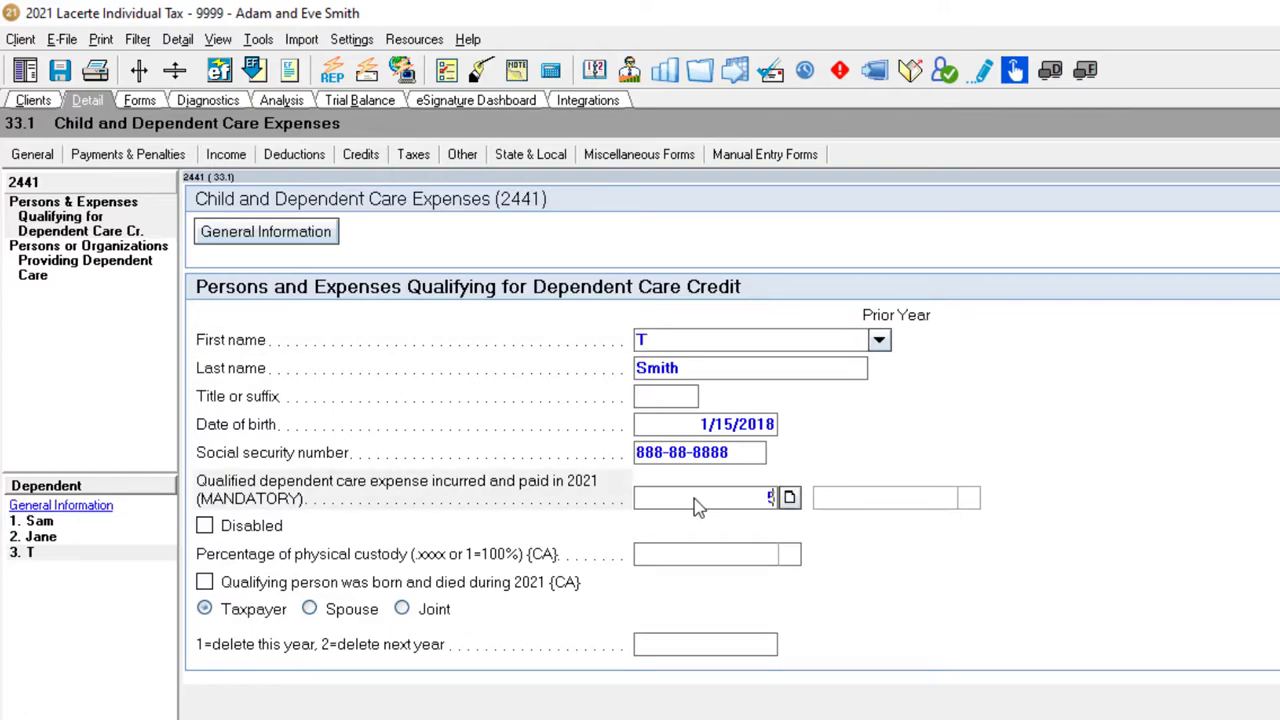
text(000)
key(Tab)
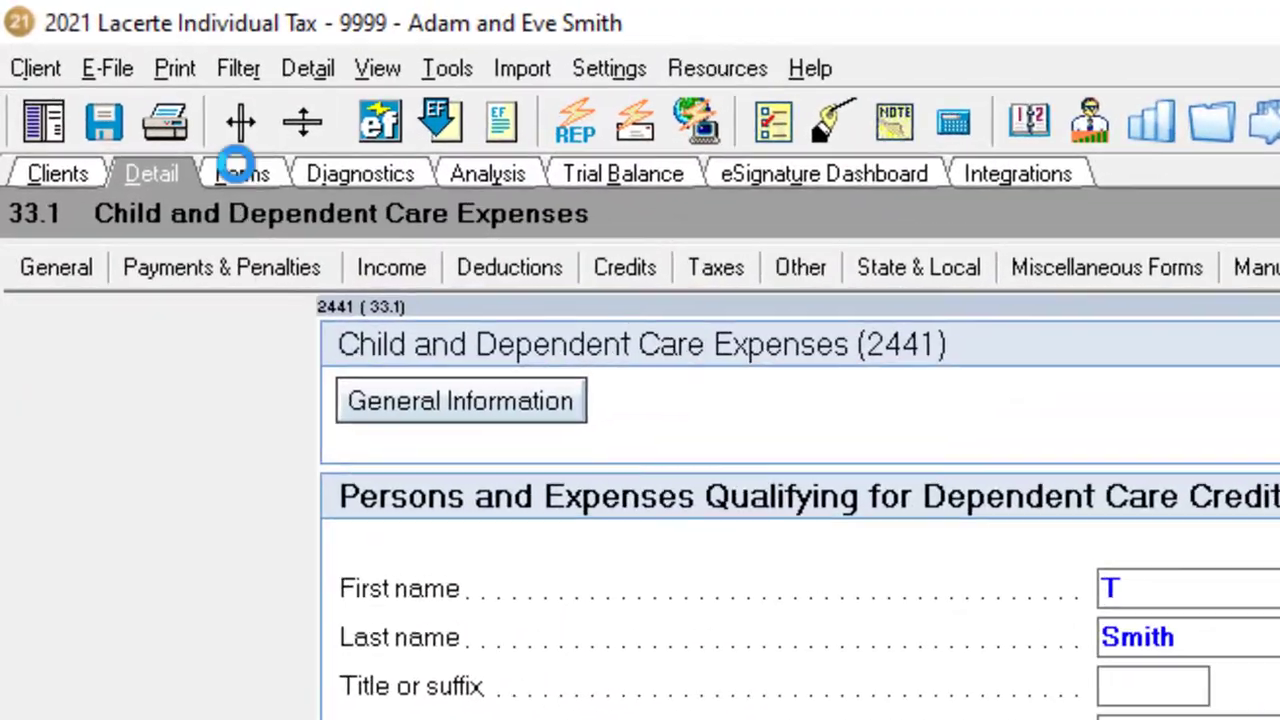
Examine how the expenses split among the three qualifying persons affect lines 3 through 9a of Form 2441.
click(240, 172)
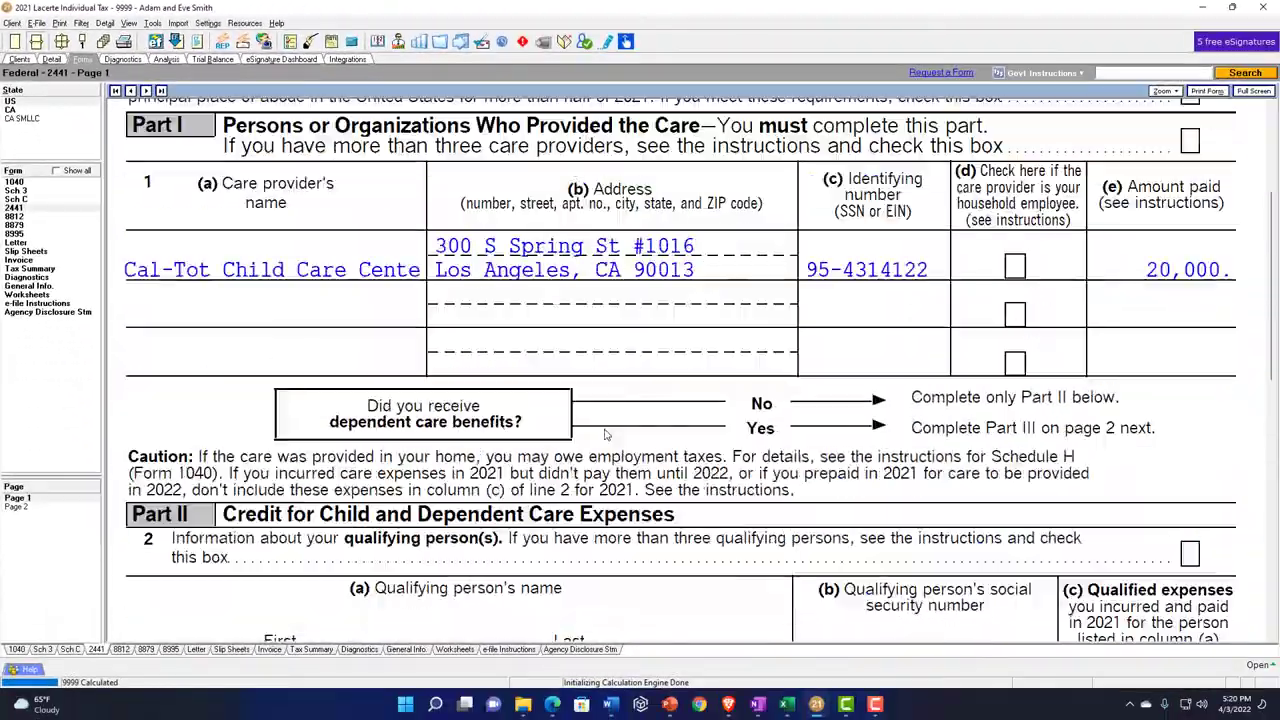
scroll(605, 434, up, 2)
scroll(1040, 440, down, 5)
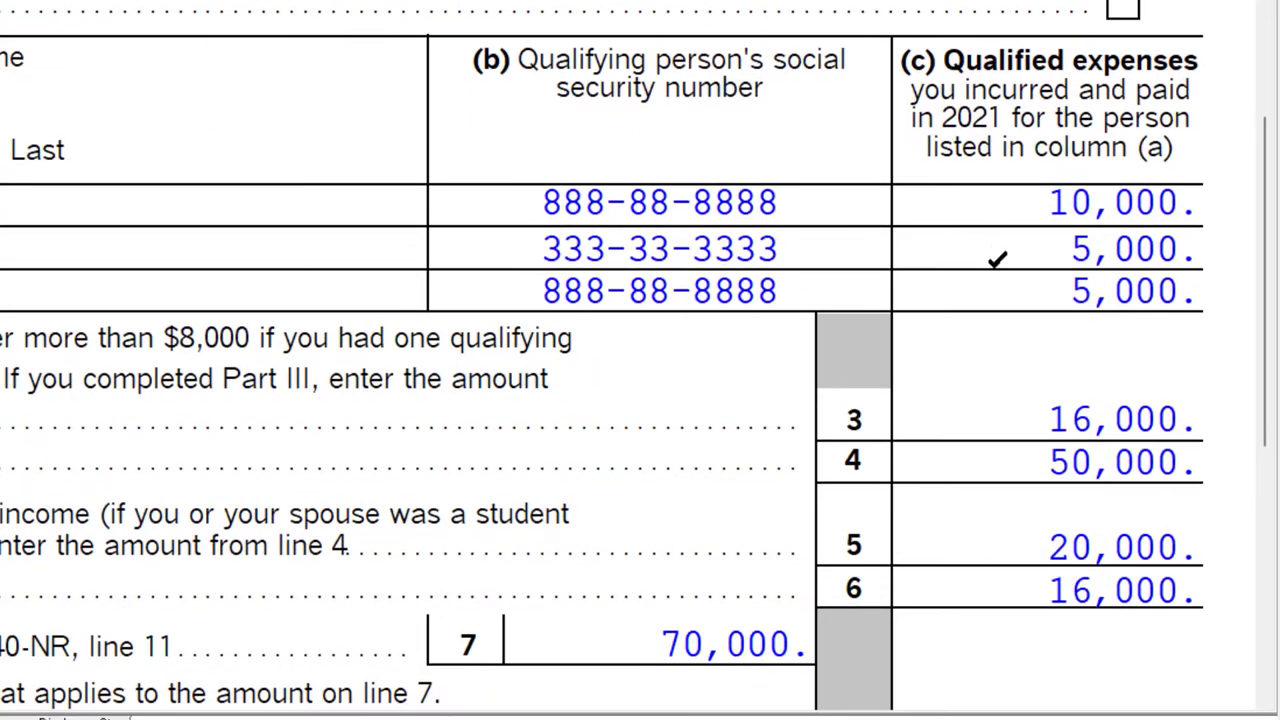
scroll(993, 296, down, 3)
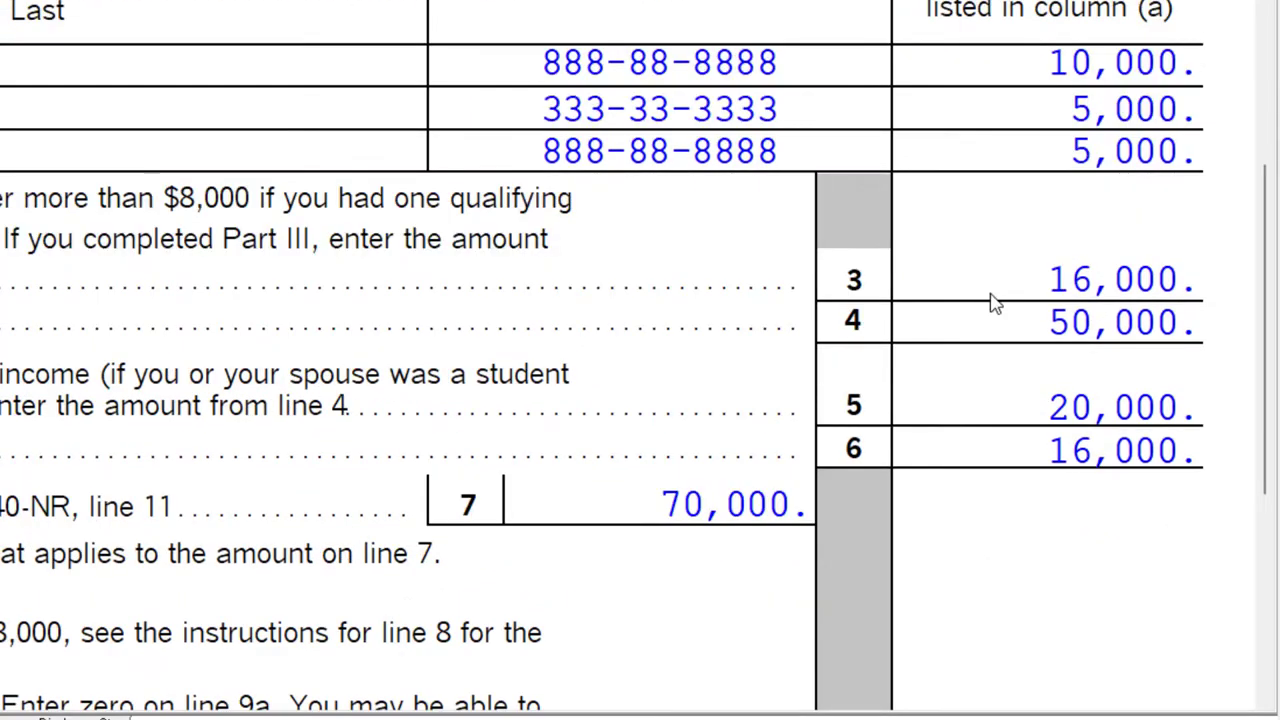
scroll(991, 275, down, 10)
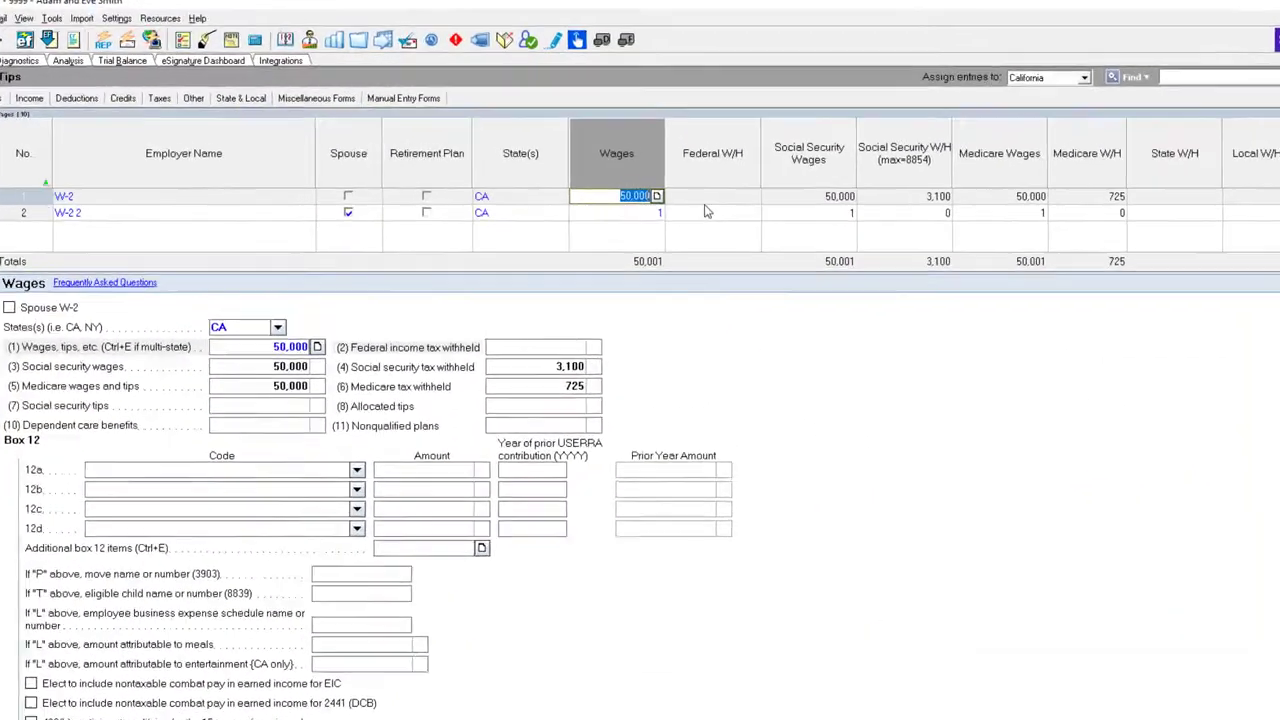
Set the wages on the spouse's W-2 to 1,500 and view the recalculated Form 2441.
key(Tab)
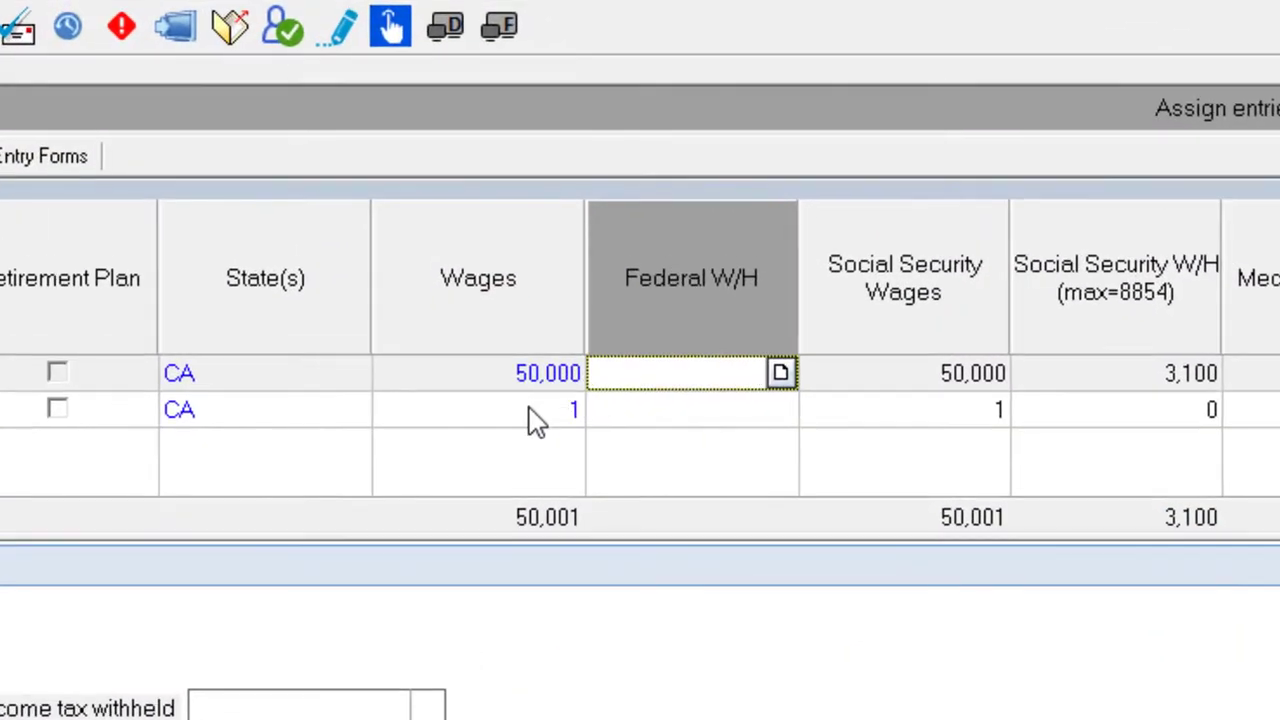
click(639, 216)
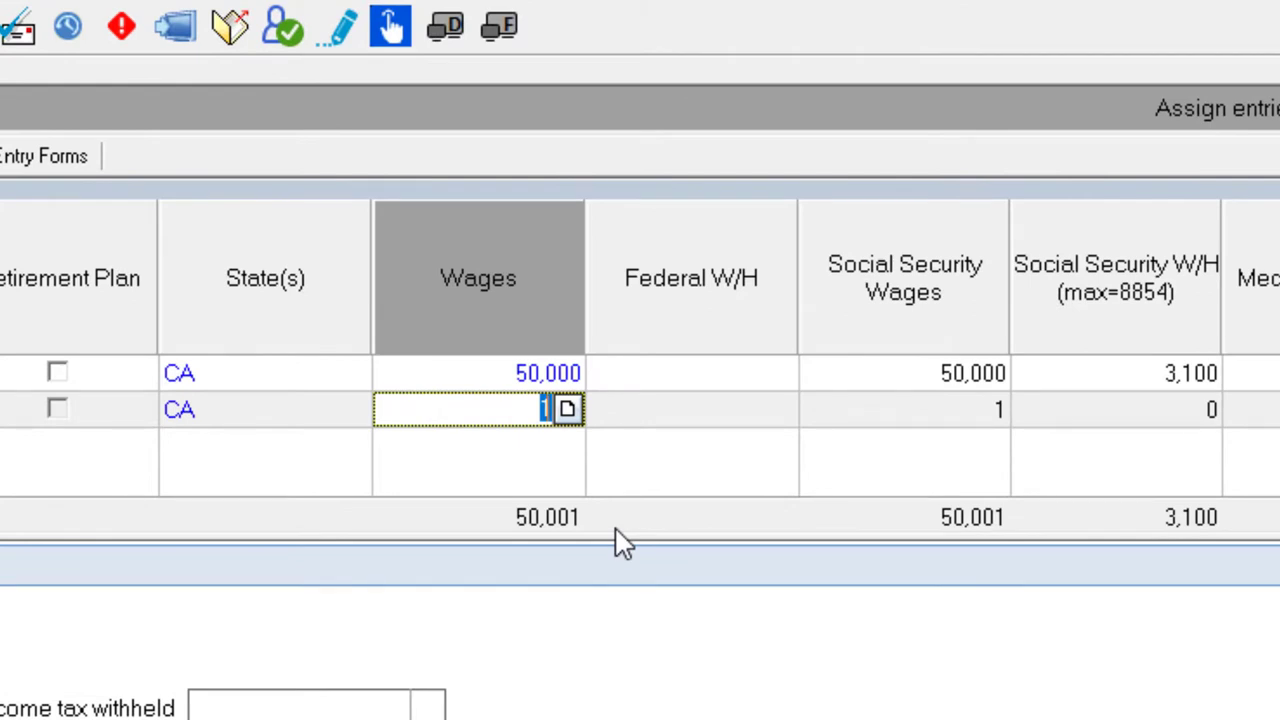
text(15000)
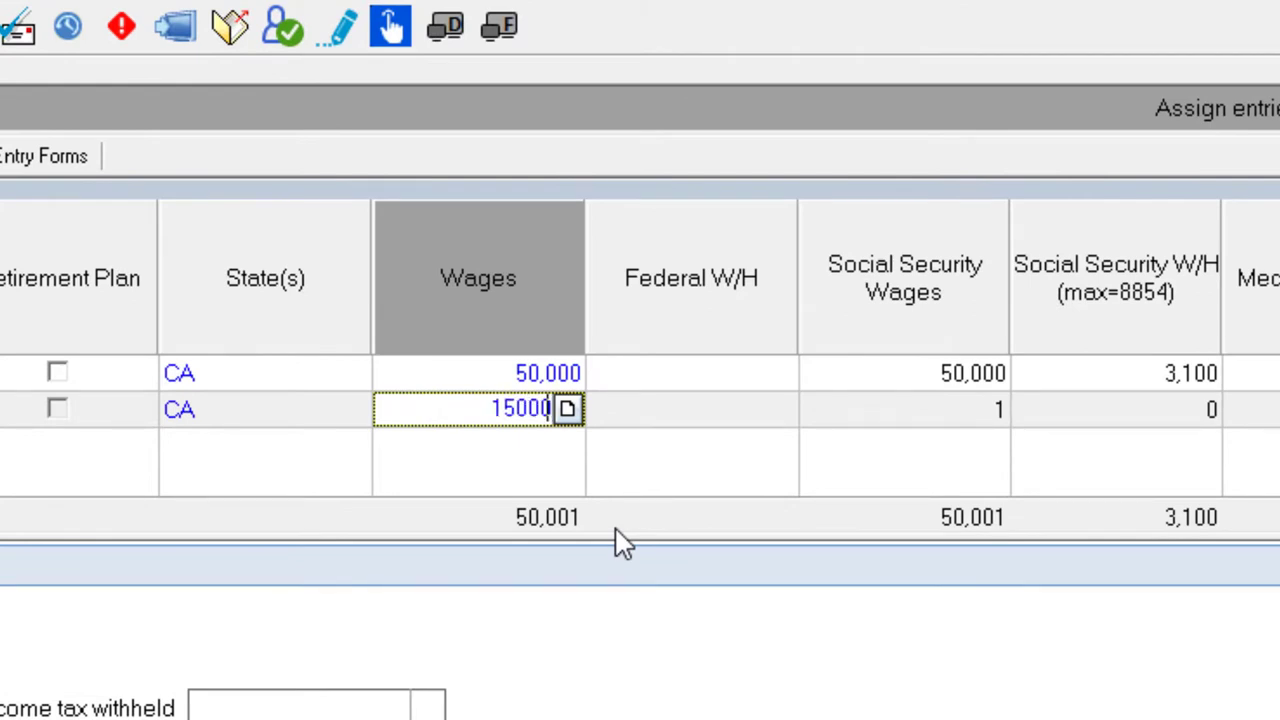
key(Tab)
key(shift+Tab)
text(1)
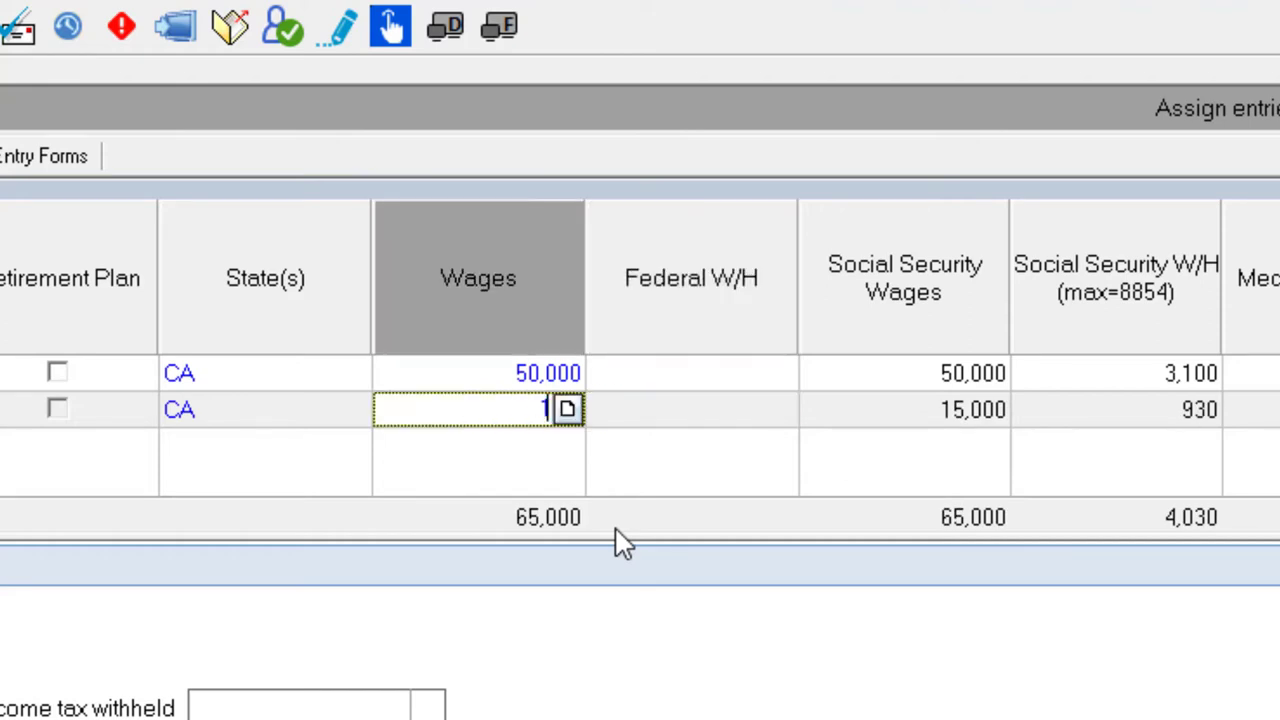
text(,500)
key(Tab)
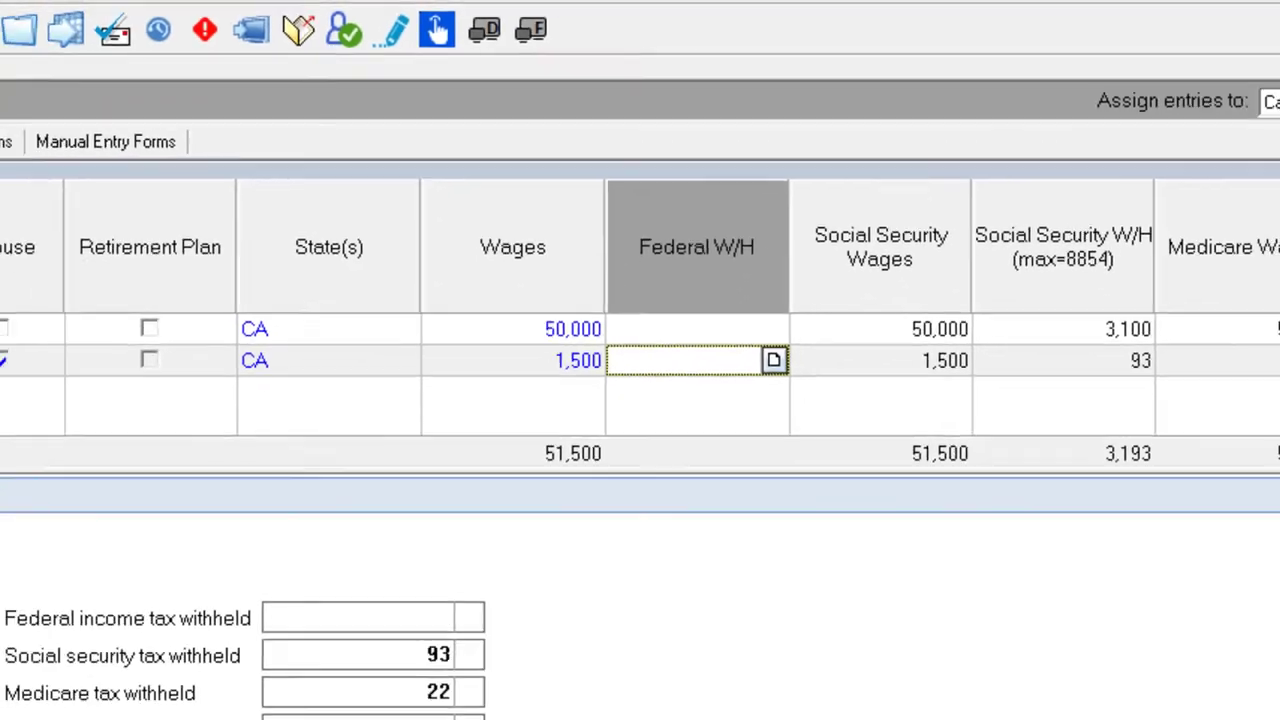
click(84, 60)
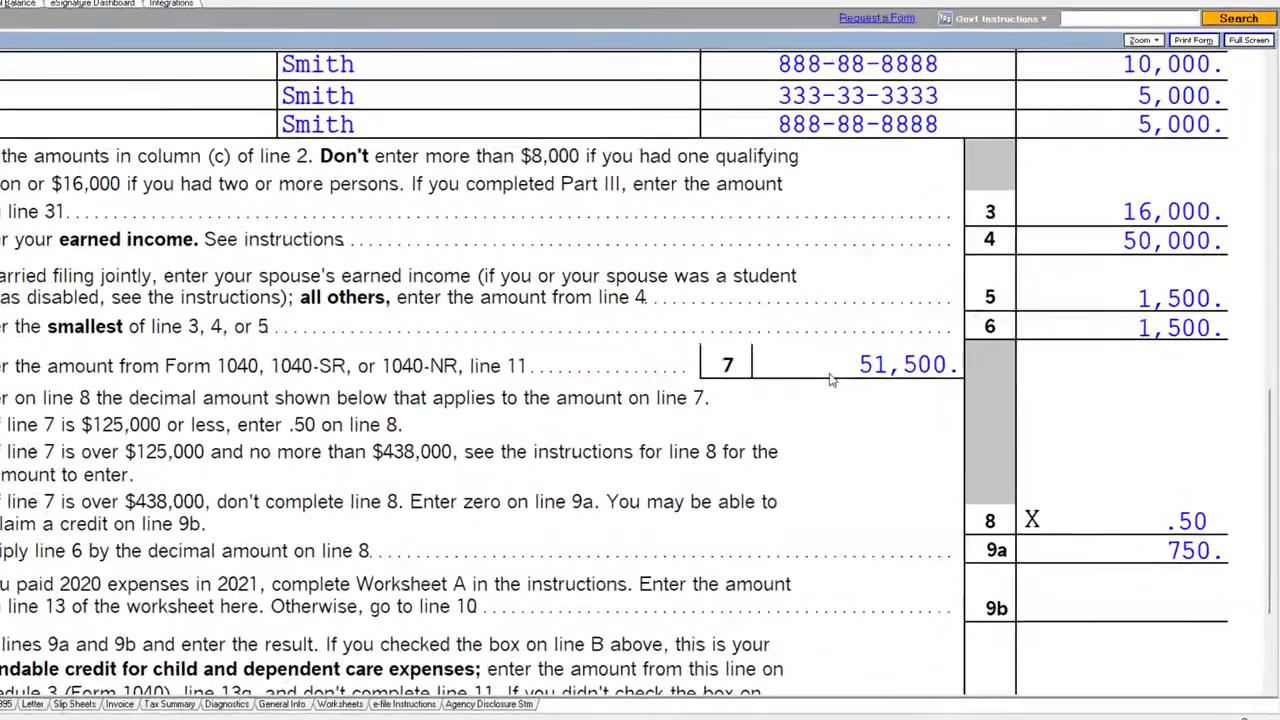
Jump from the spouse's earned income on line 5 of Form 2441 to the number of months disabled or student input.
scroll(585, 392, down, 3)
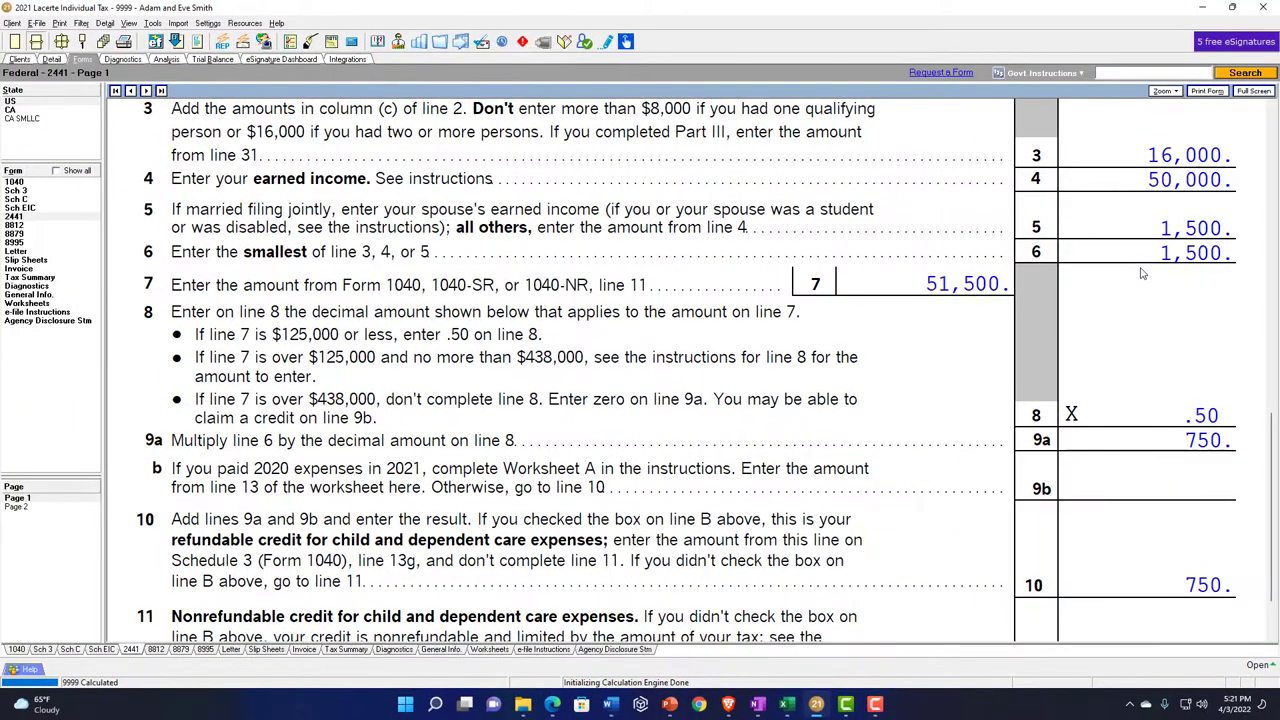
scroll(1141, 273, up, 2)
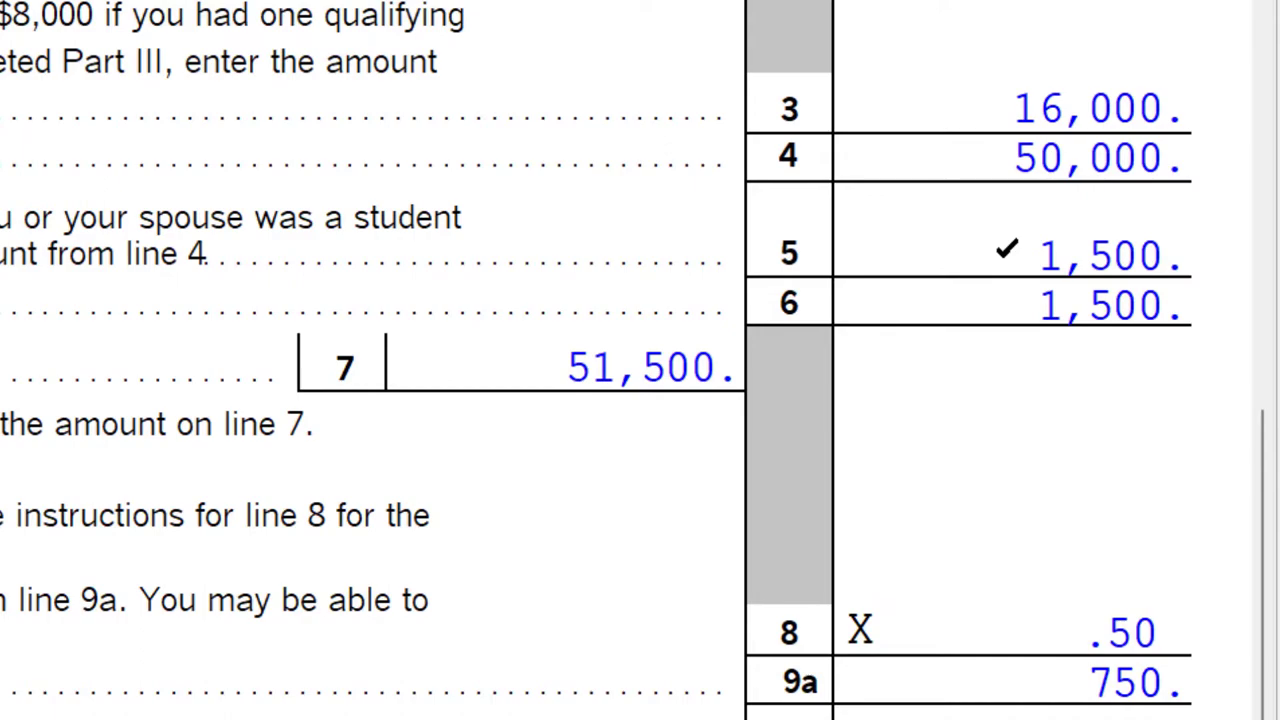
right_click(1008, 256)
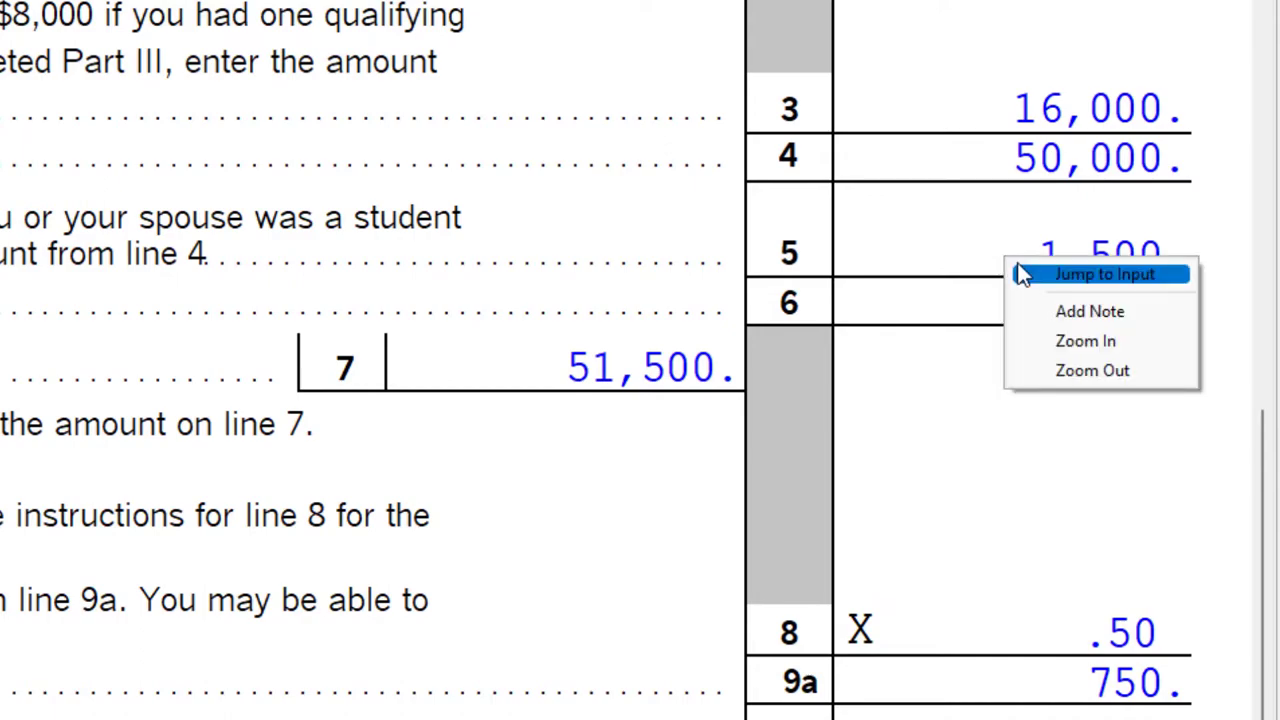
click(1063, 277)
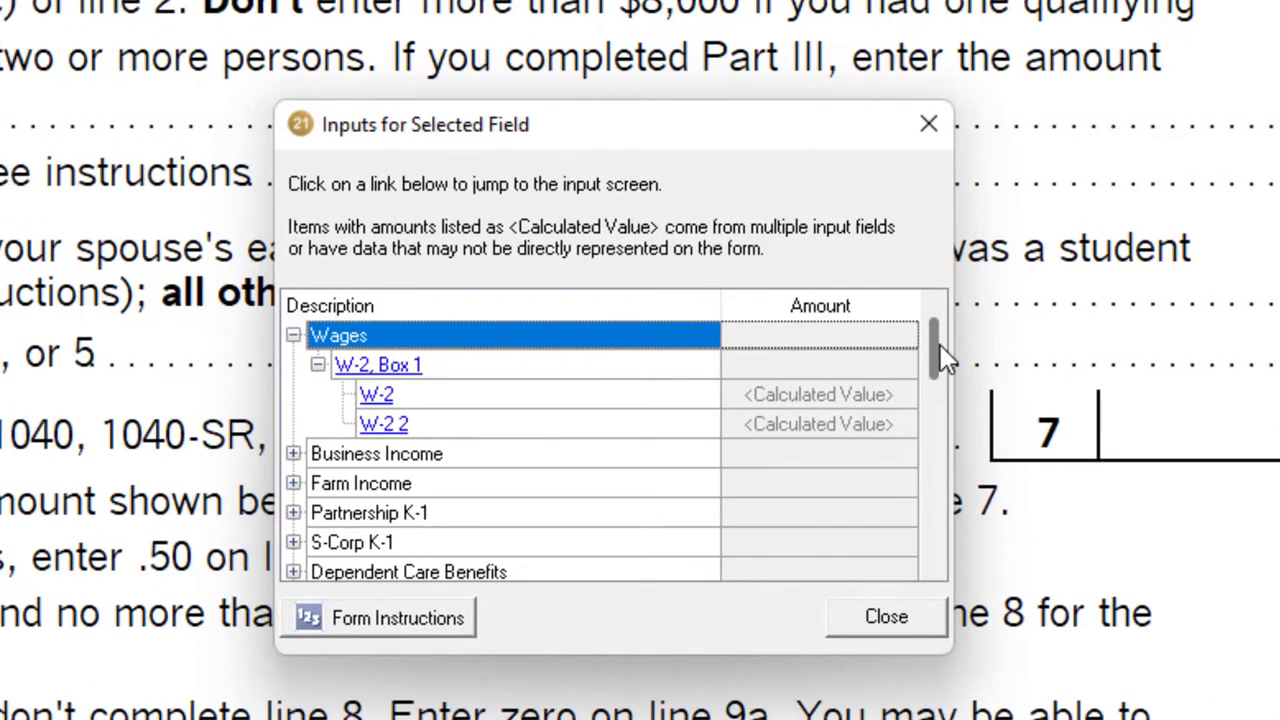
drag(377, 310, 375, 471)
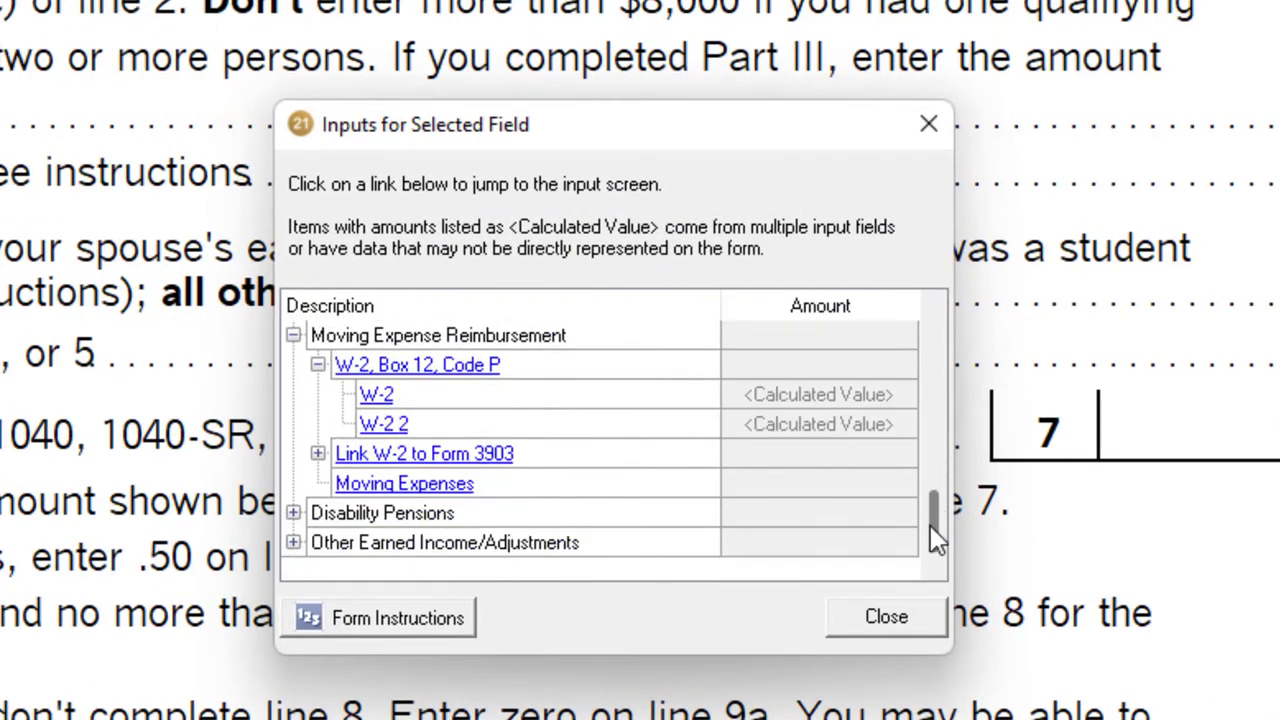
click(293, 542)
scroll(398, 478, down, 2)
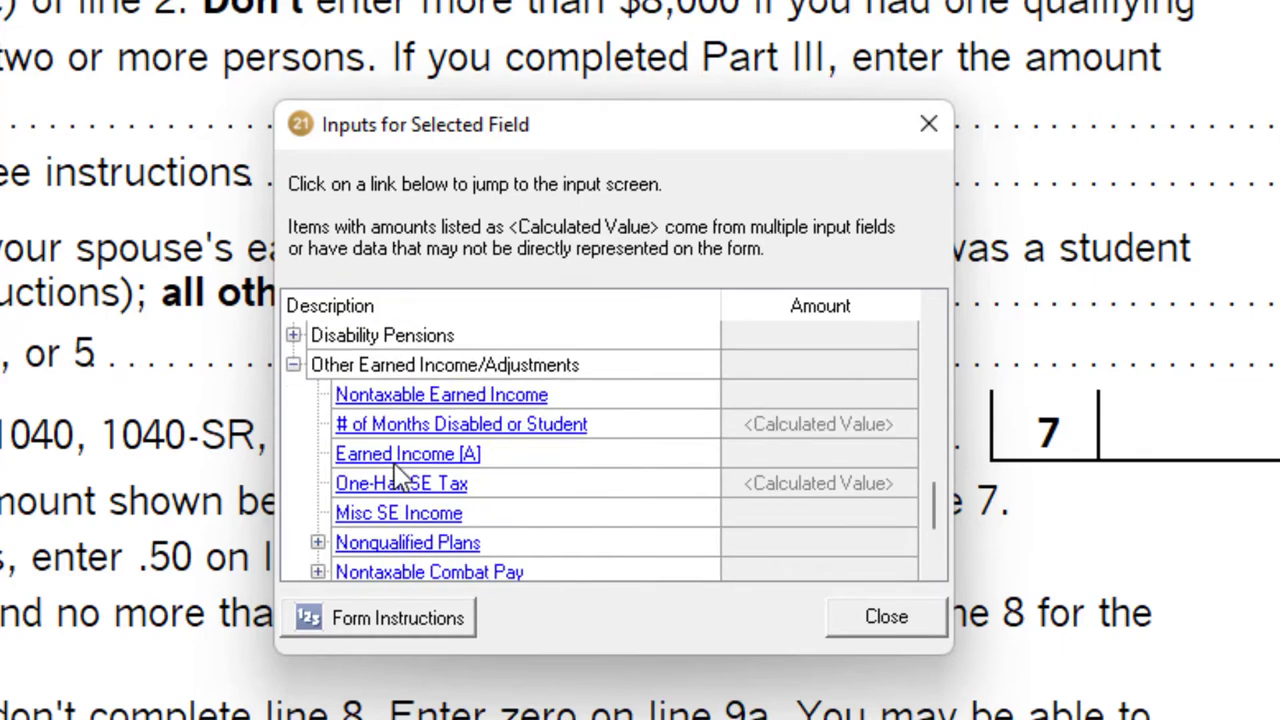
scroll(398, 478, down, 1)
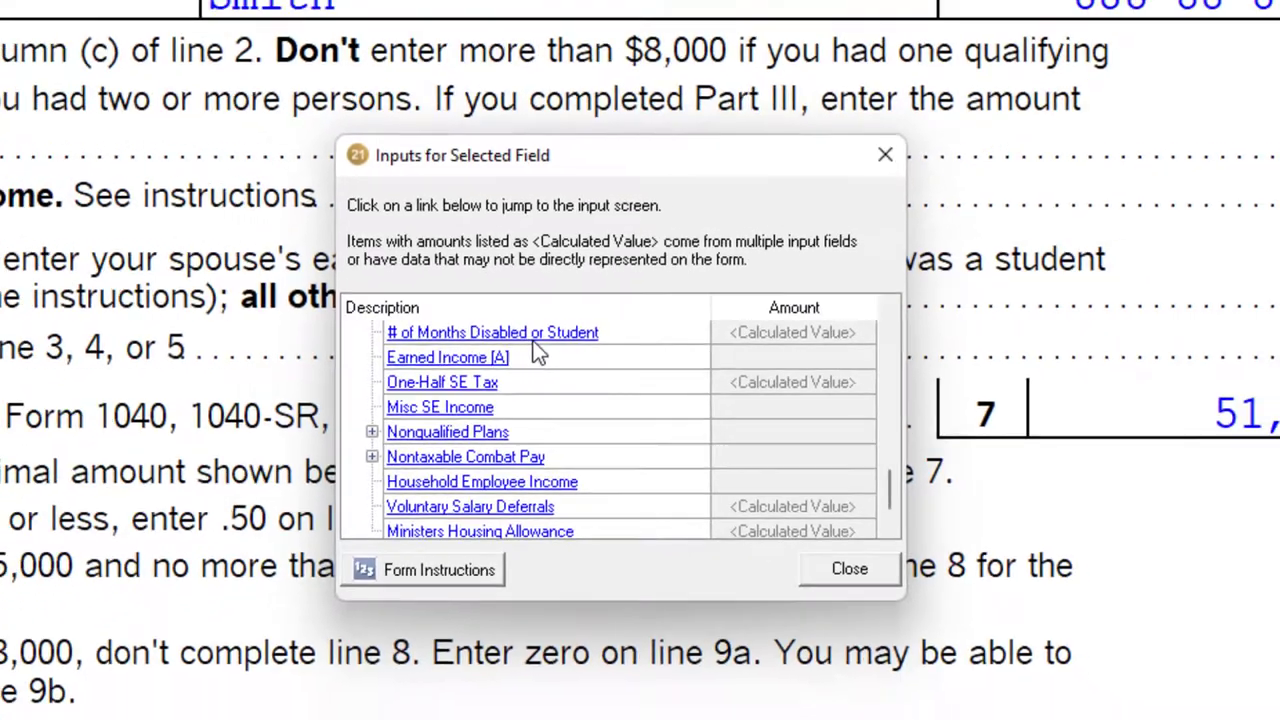
click(510, 365)
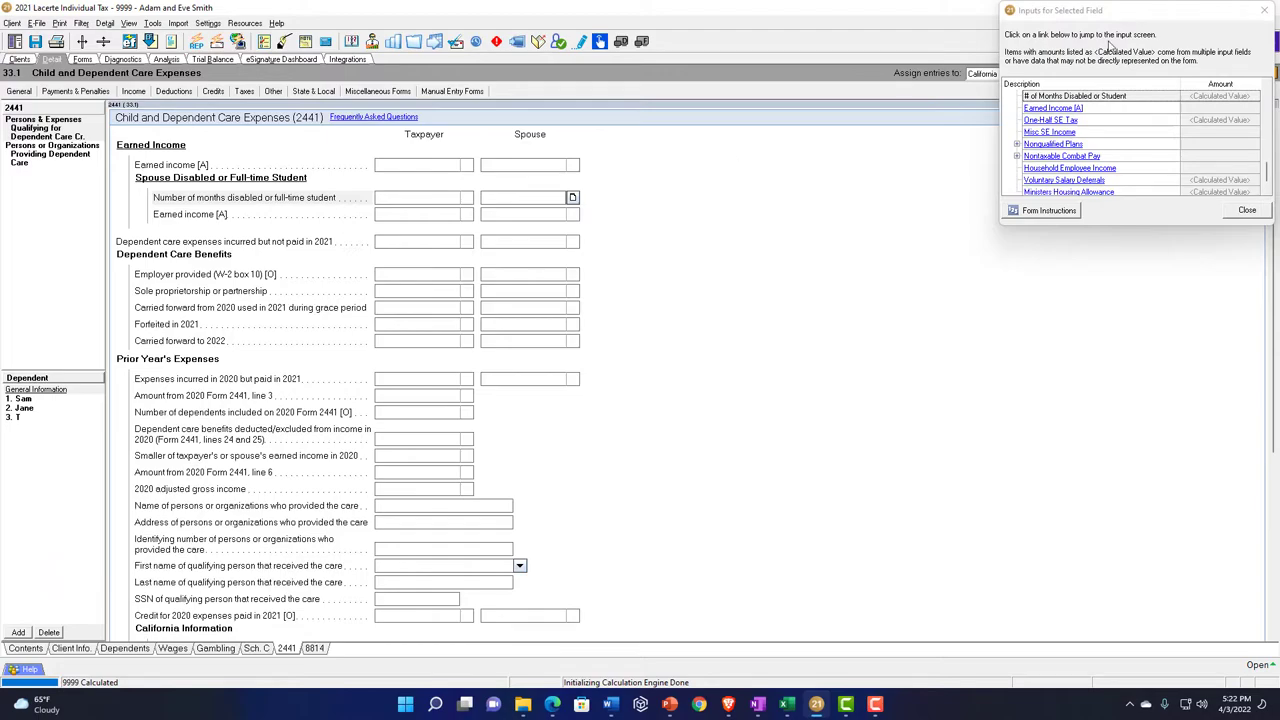
click(1263, 10)
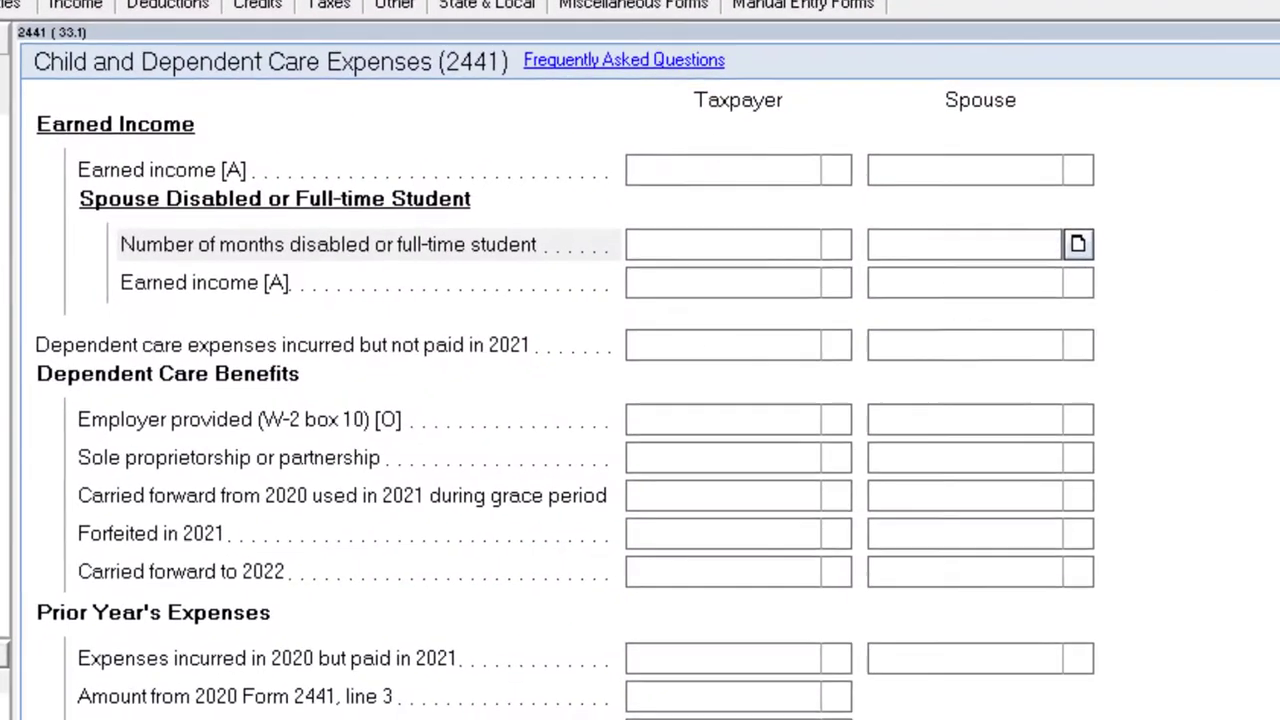
Set the spouse's number of months disabled or full-time student to 12 and view the recalculated Form 2441.
text(12)
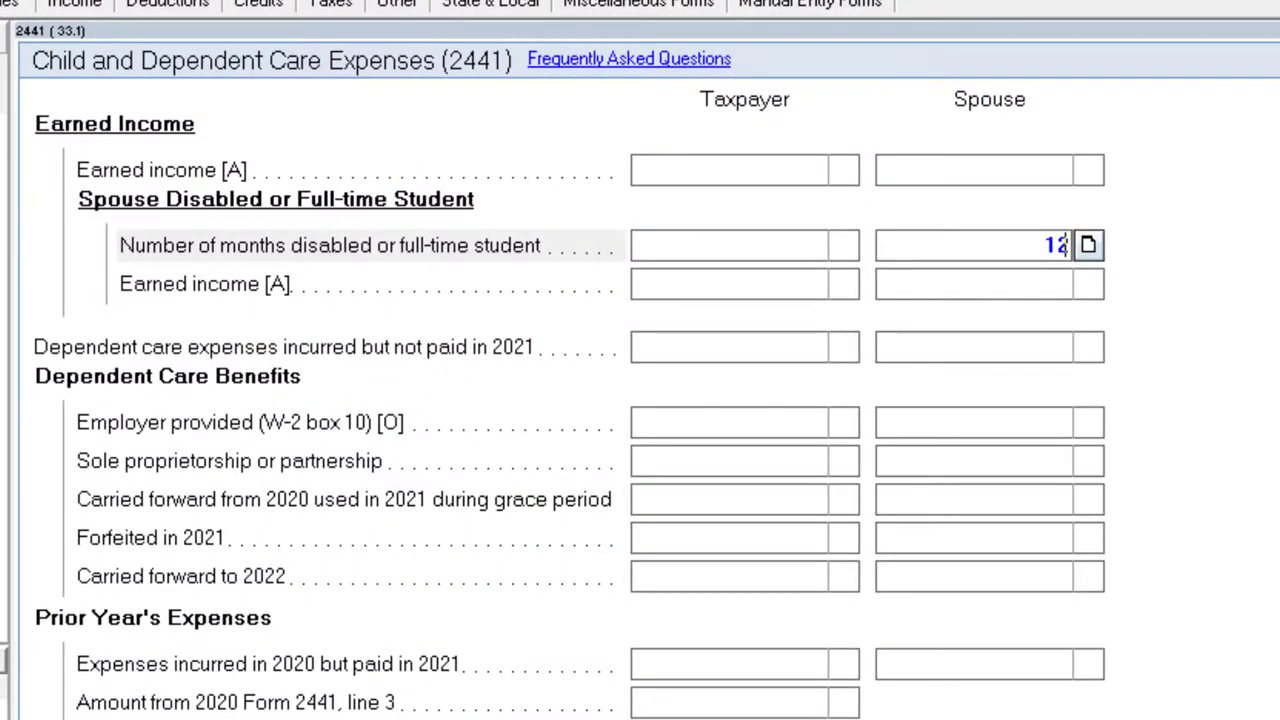
key(Tab)
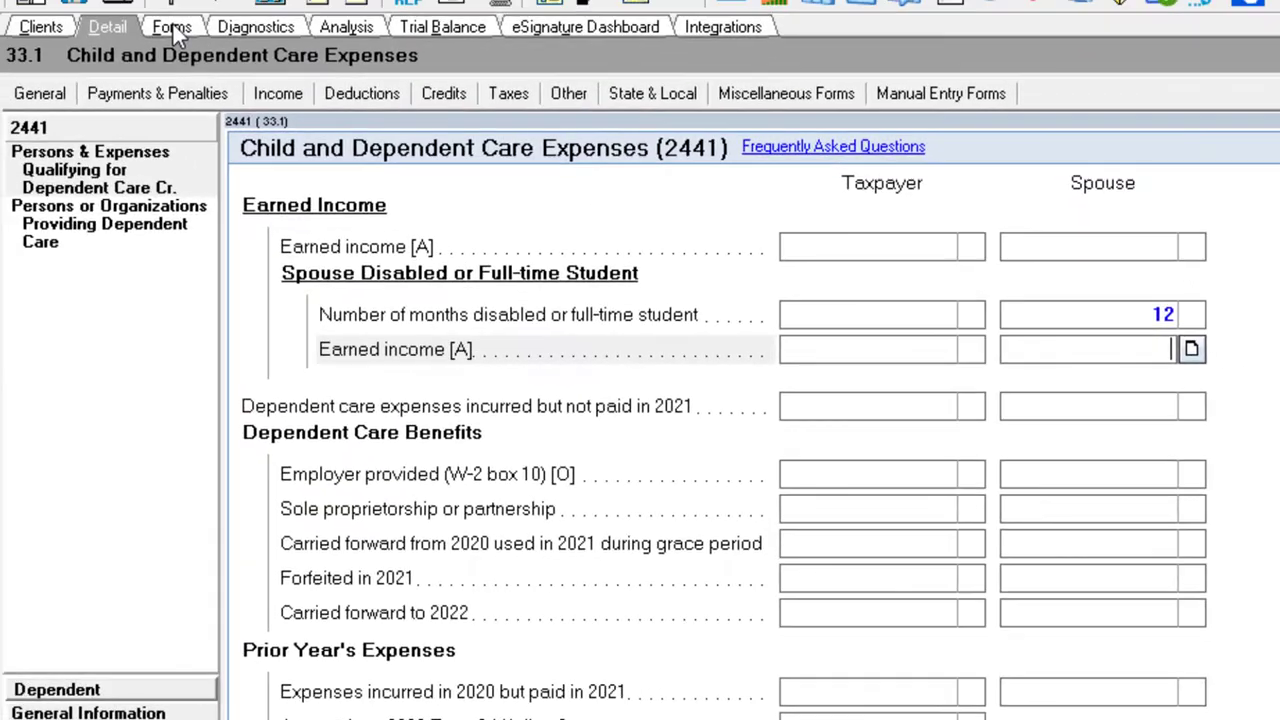
click(171, 29)
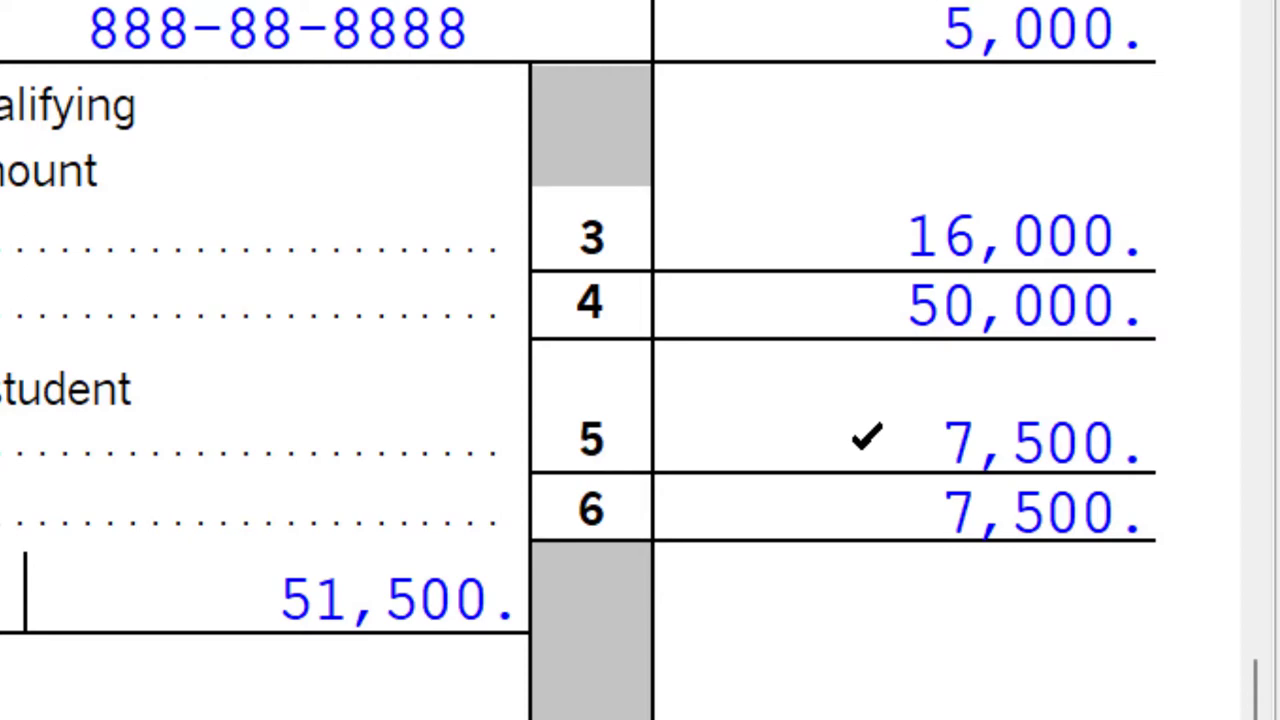
scroll(793, 648, down, 4)
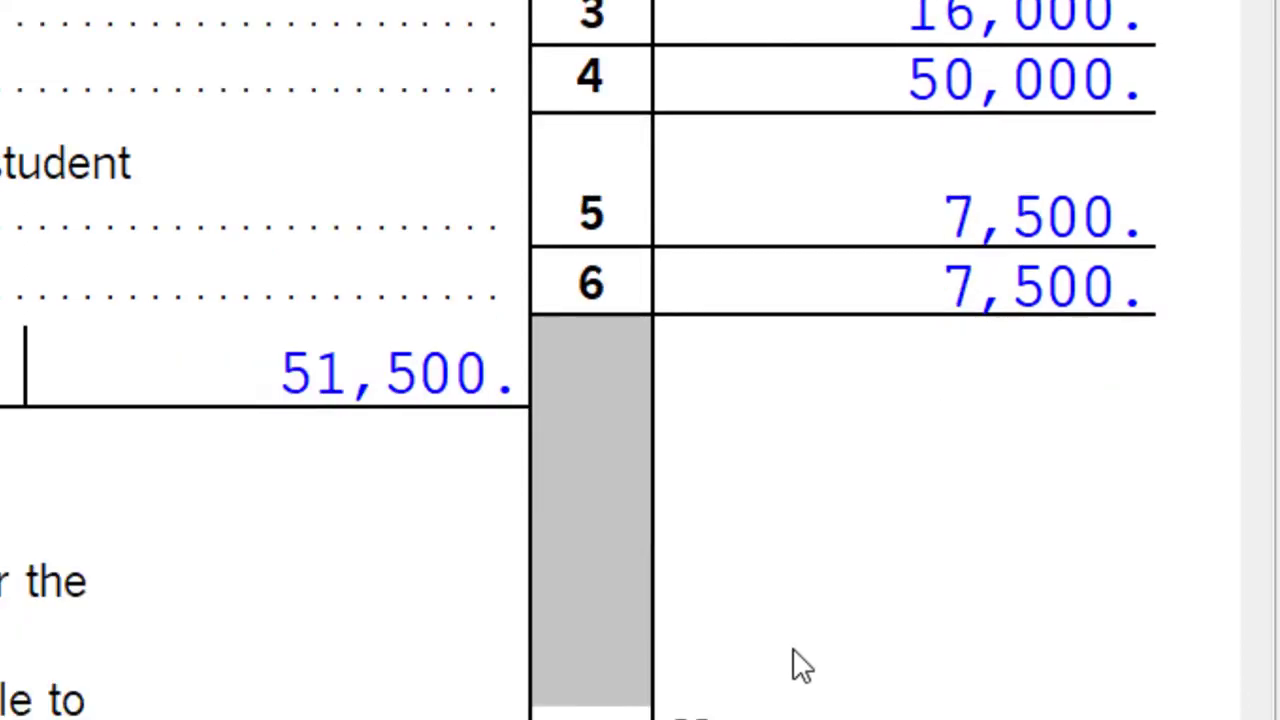
scroll(793, 648, up, 2)
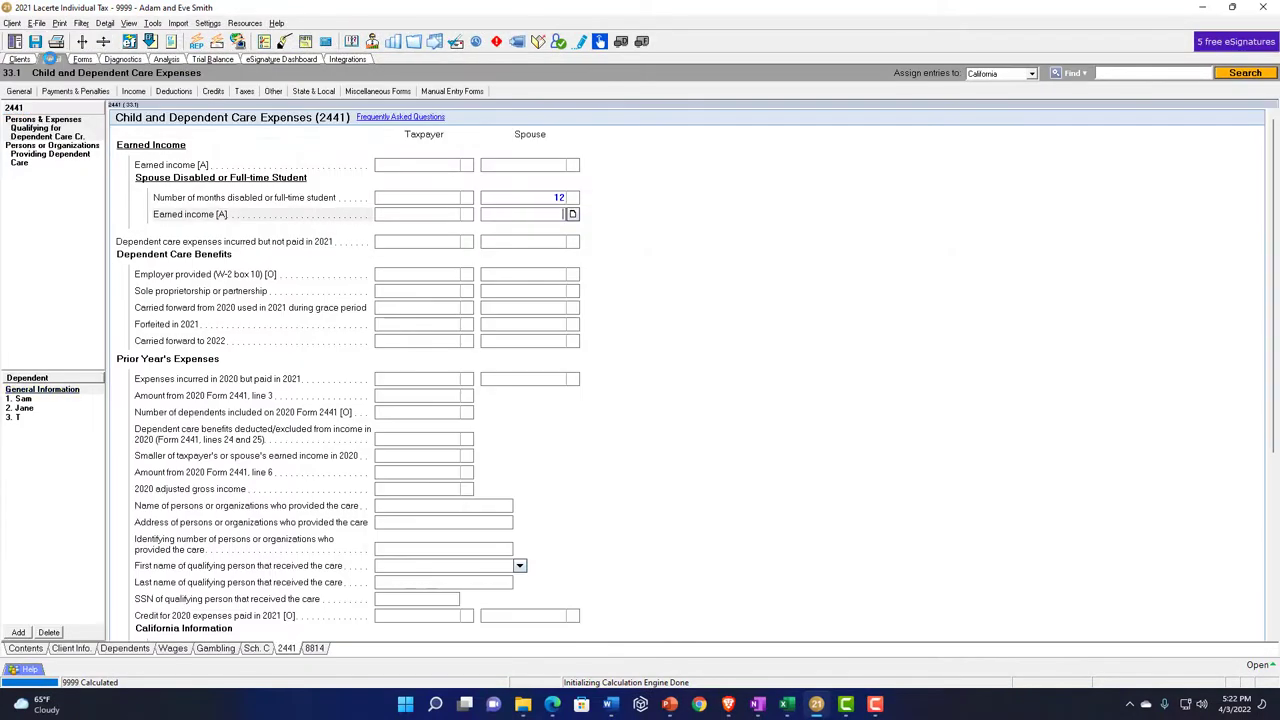
Set the W-2 wages to 1,500 for the taxpayer and 50,000 for the spouse, then review Form 2441.
click(133, 91)
click(149, 103)
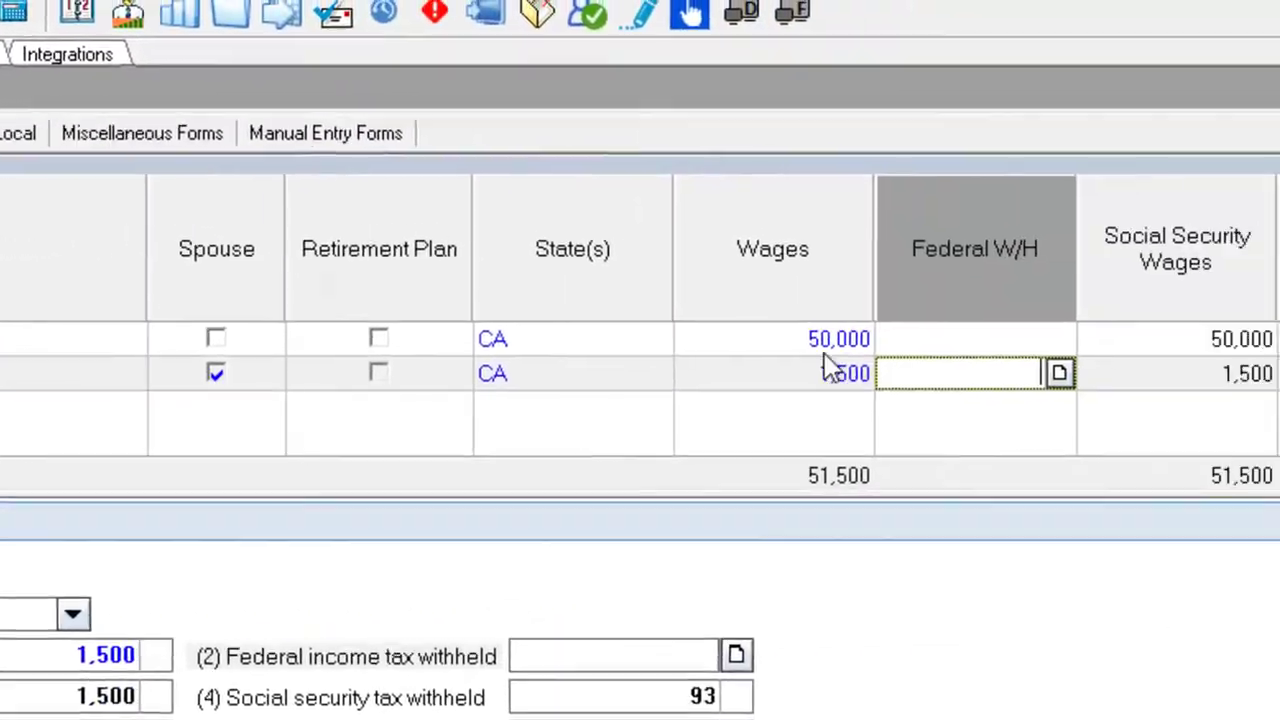
click(822, 349)
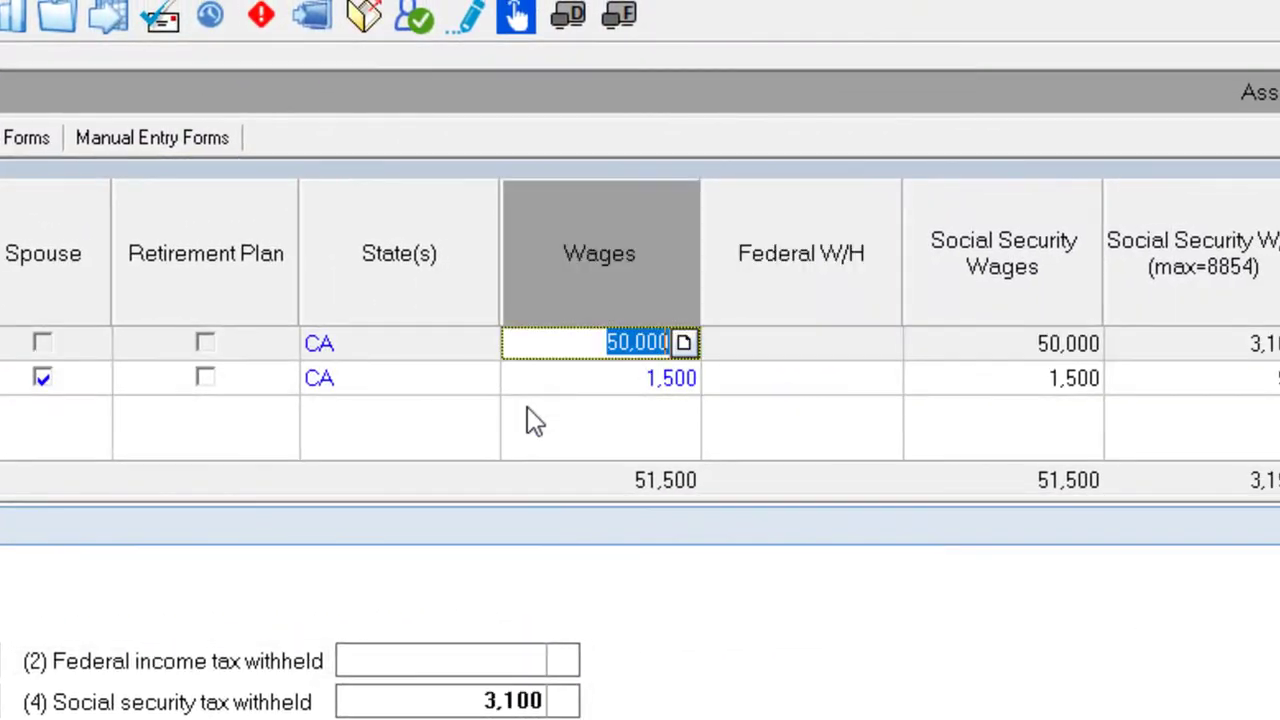
text(1)
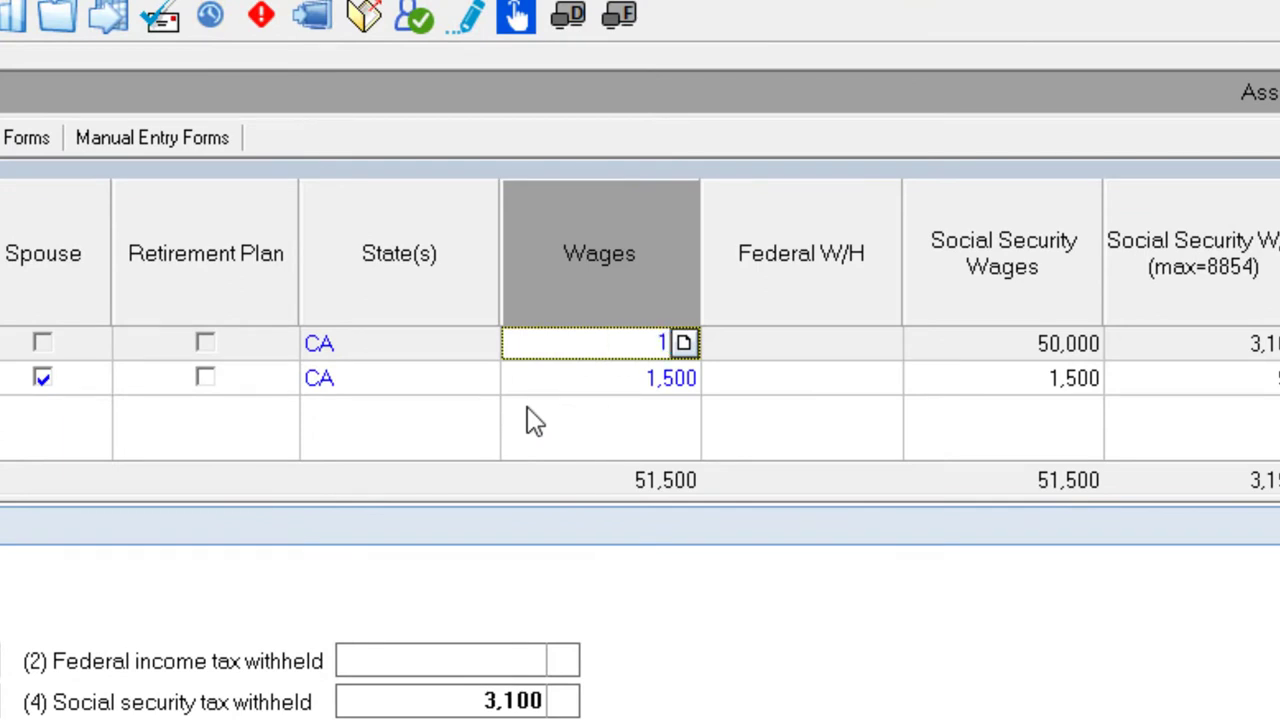
text(500)
click(548, 388)
text(50,0)
text(00)
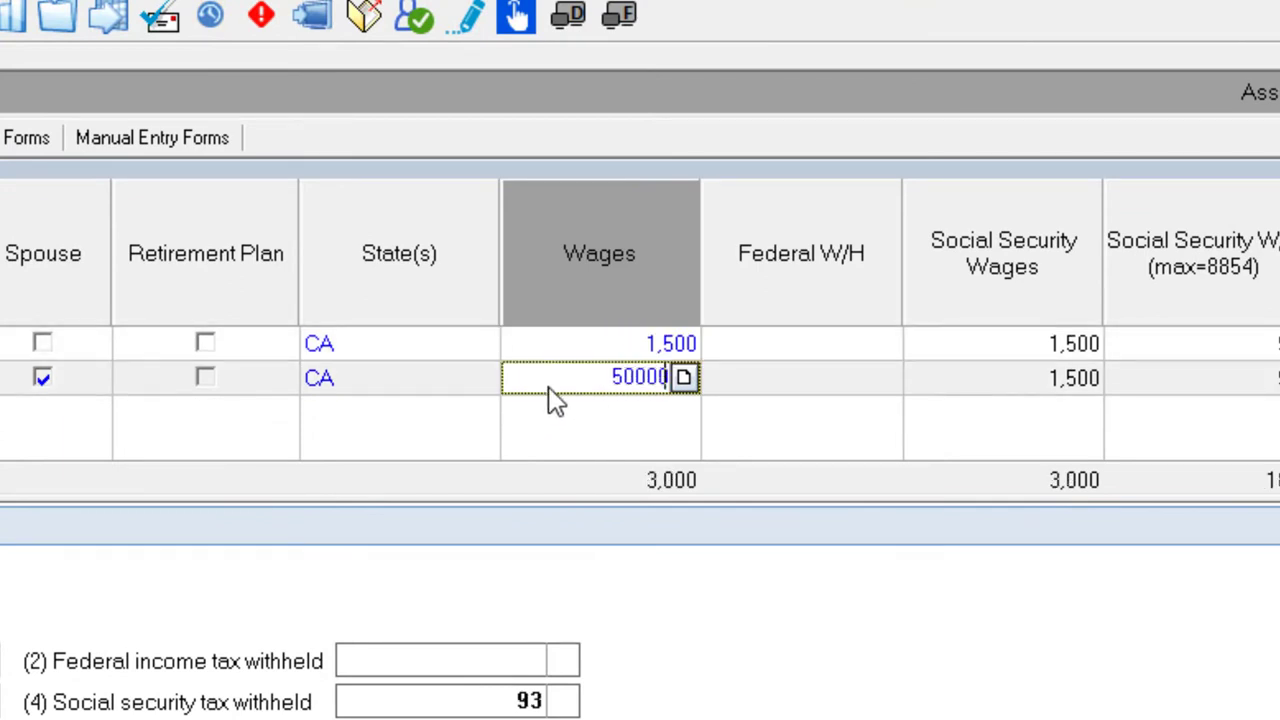
key(Tab)
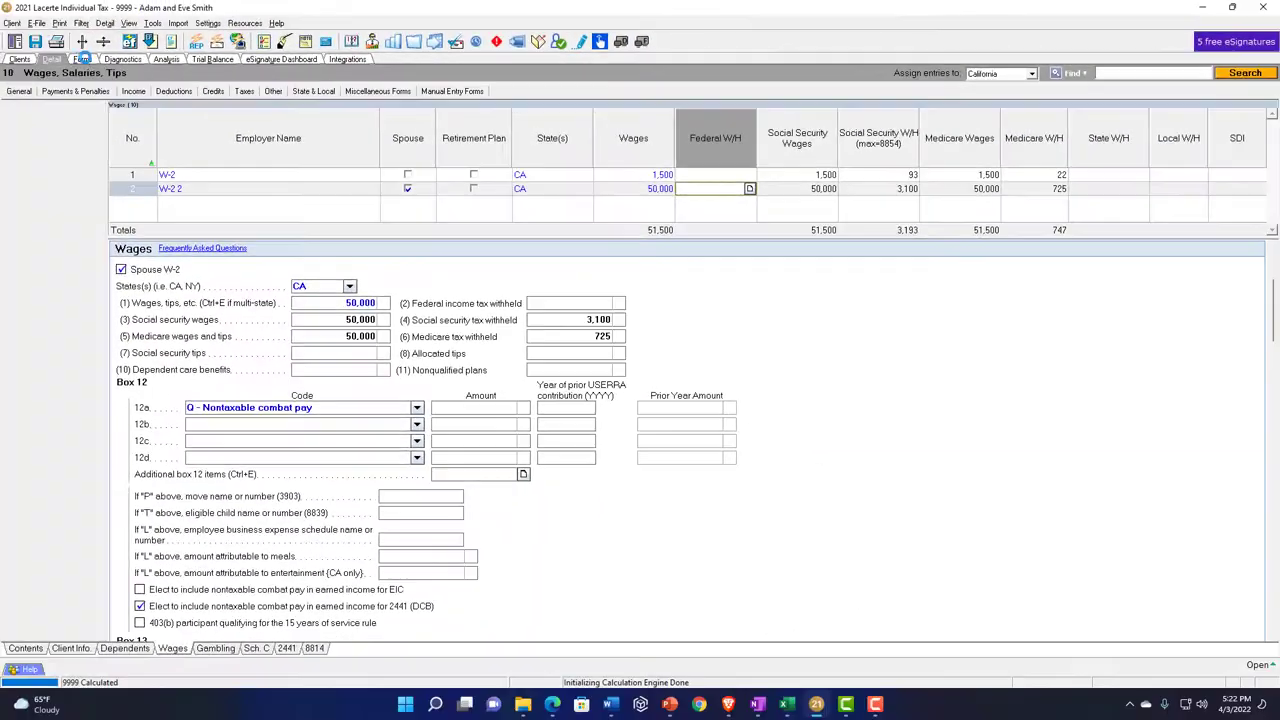
click(82, 59)
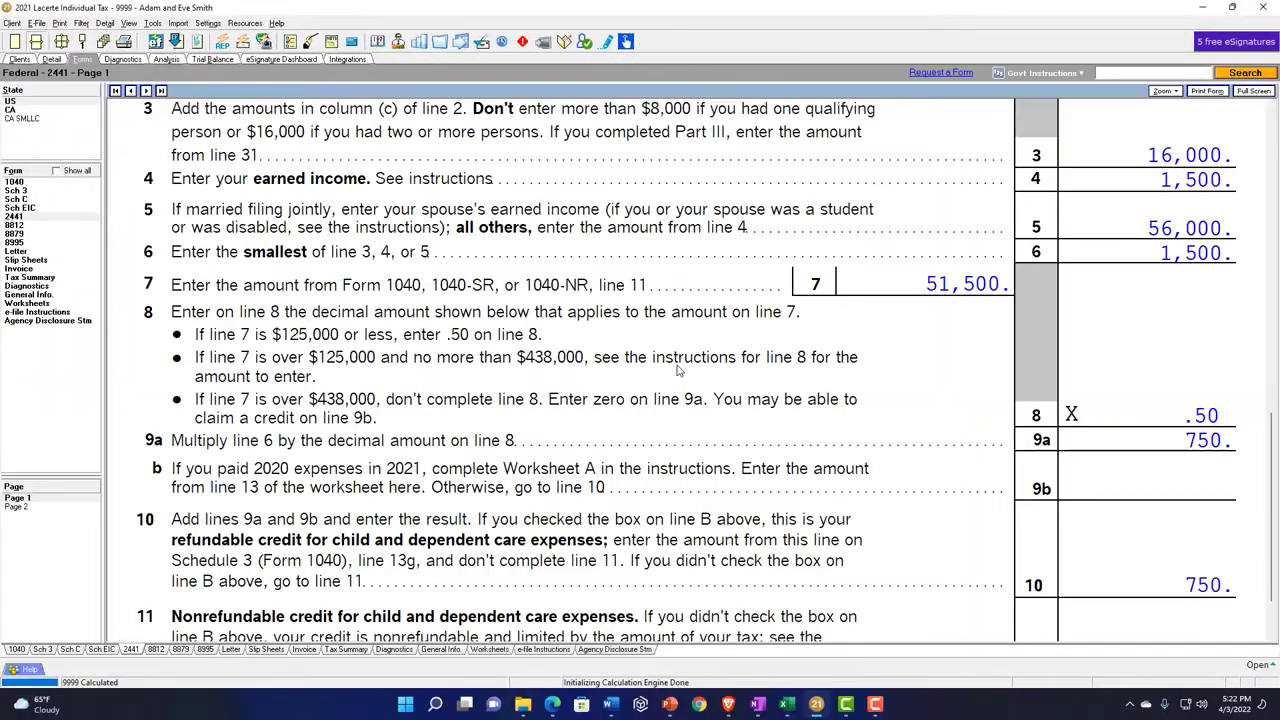
scroll(945, 428, up, 1)
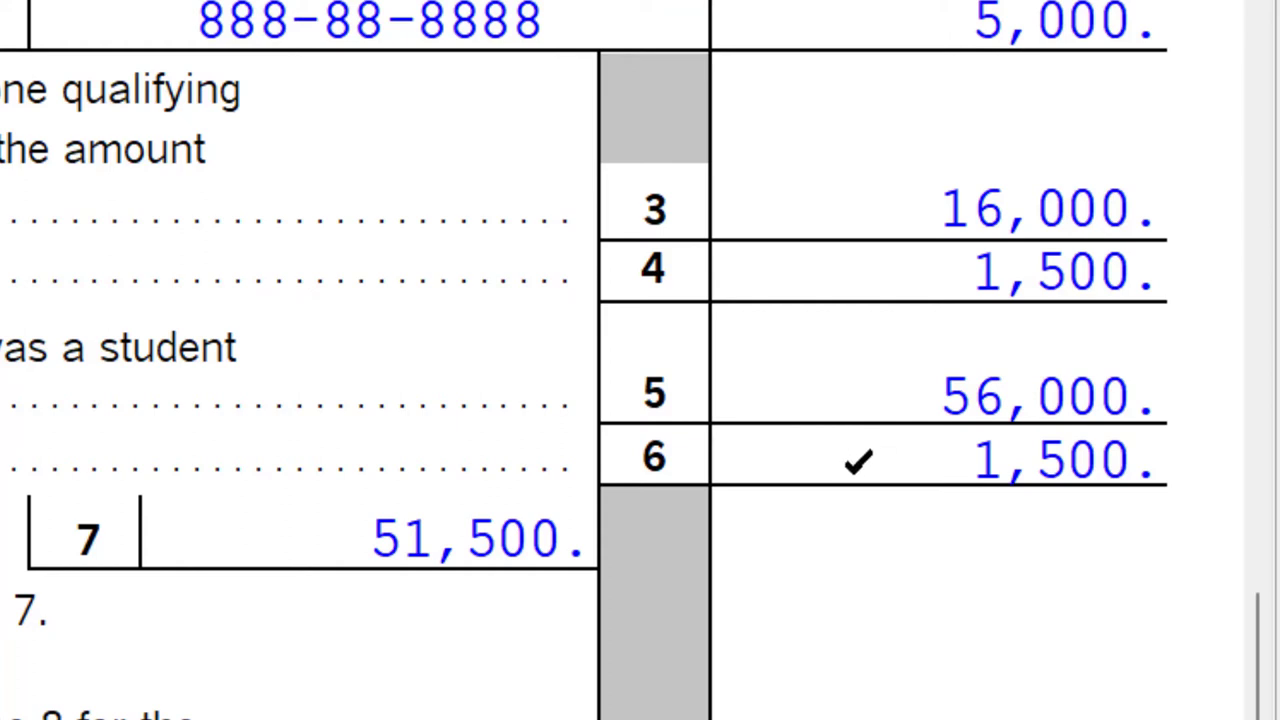
right_click(858, 461)
click(870, 494)
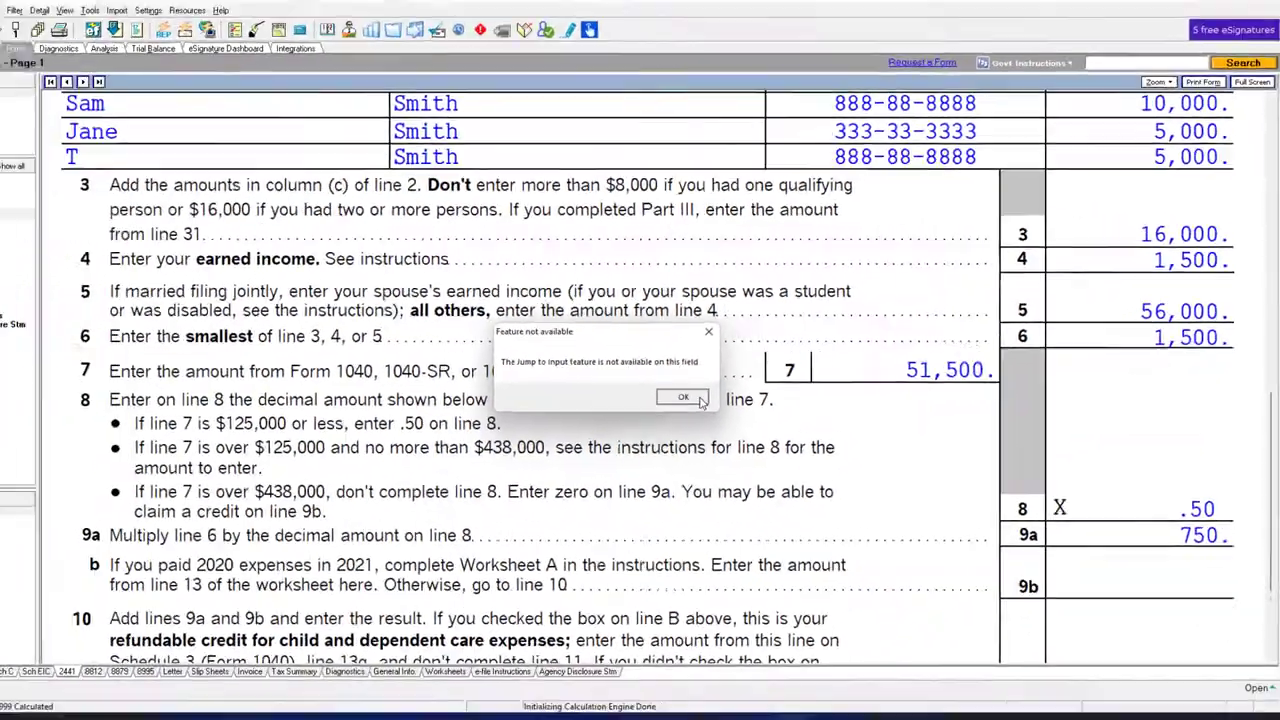
key(Return)
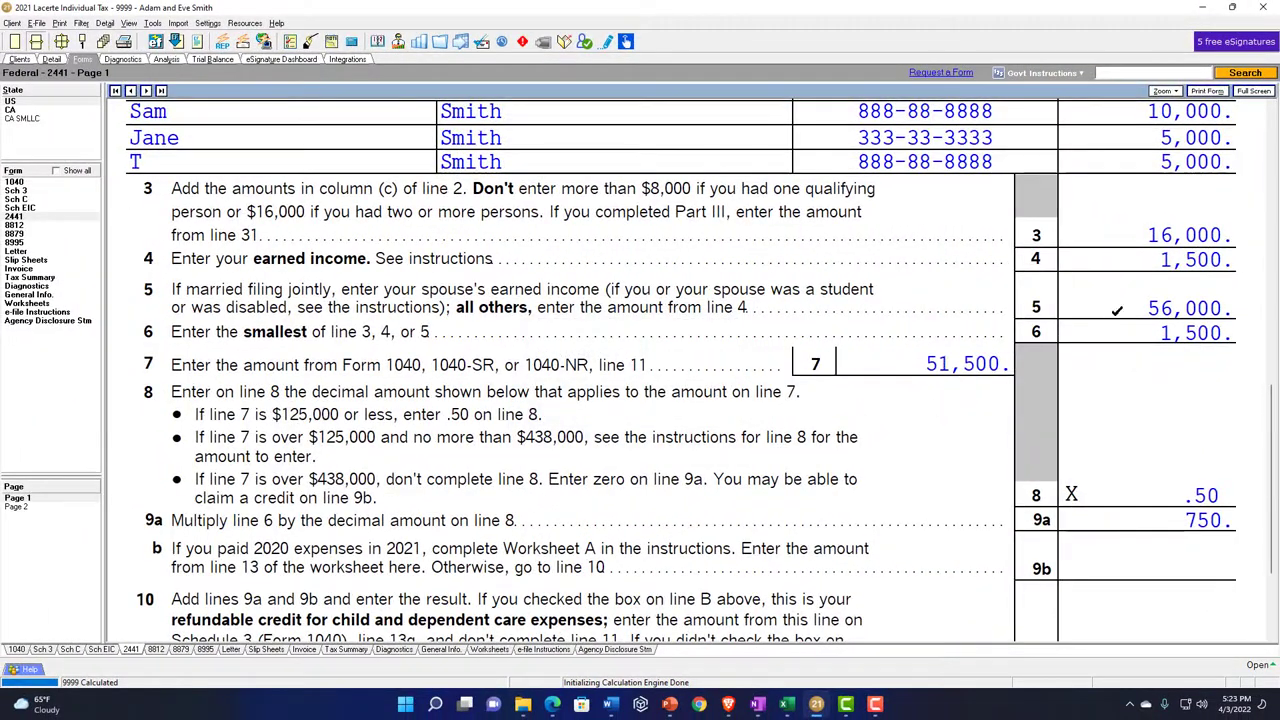
Reopen the months disabled or student input from the earned income adjustments behind line 5 of Form 2441.
right_click(1121, 308)
click(1127, 314)
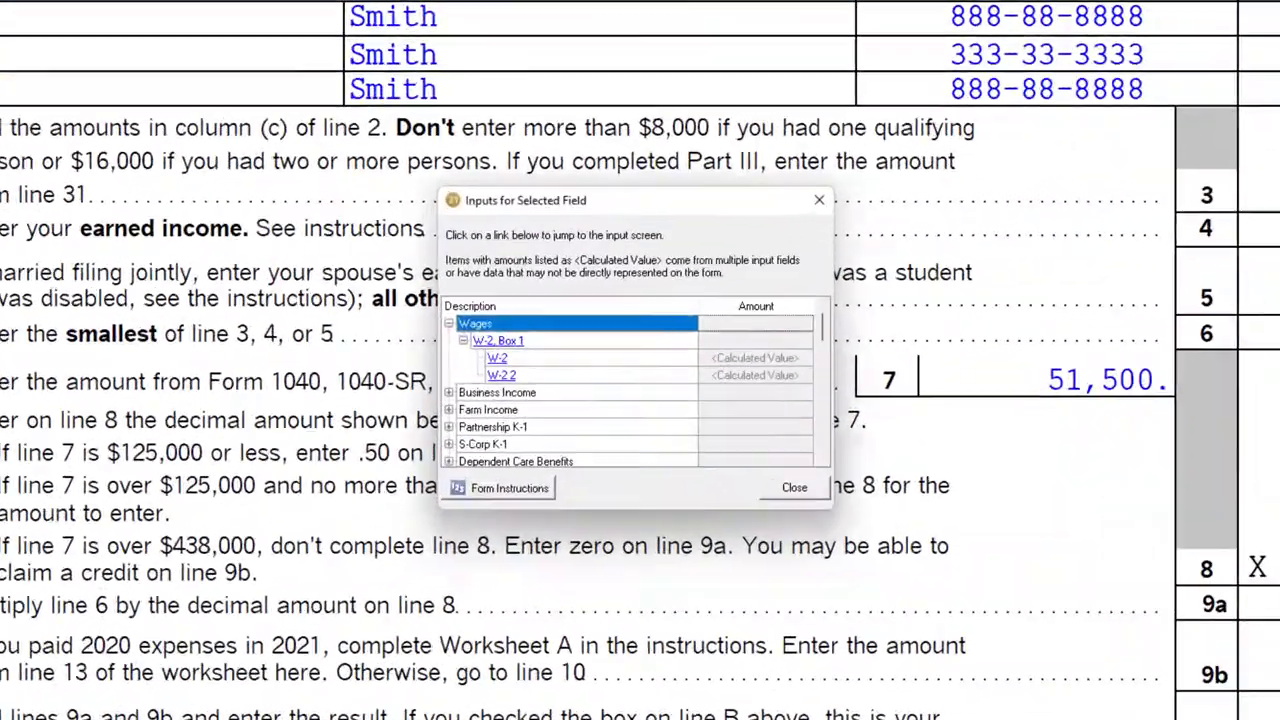
drag(971, 357, 975, 530)
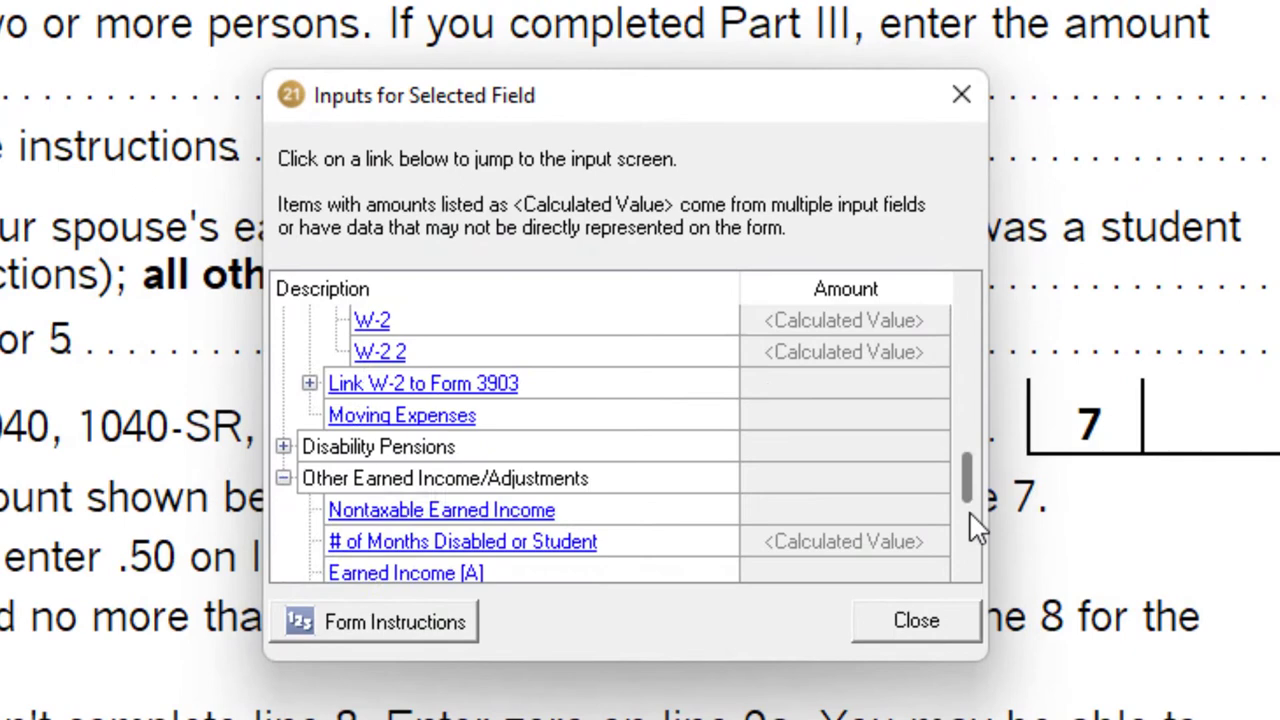
click(975, 530)
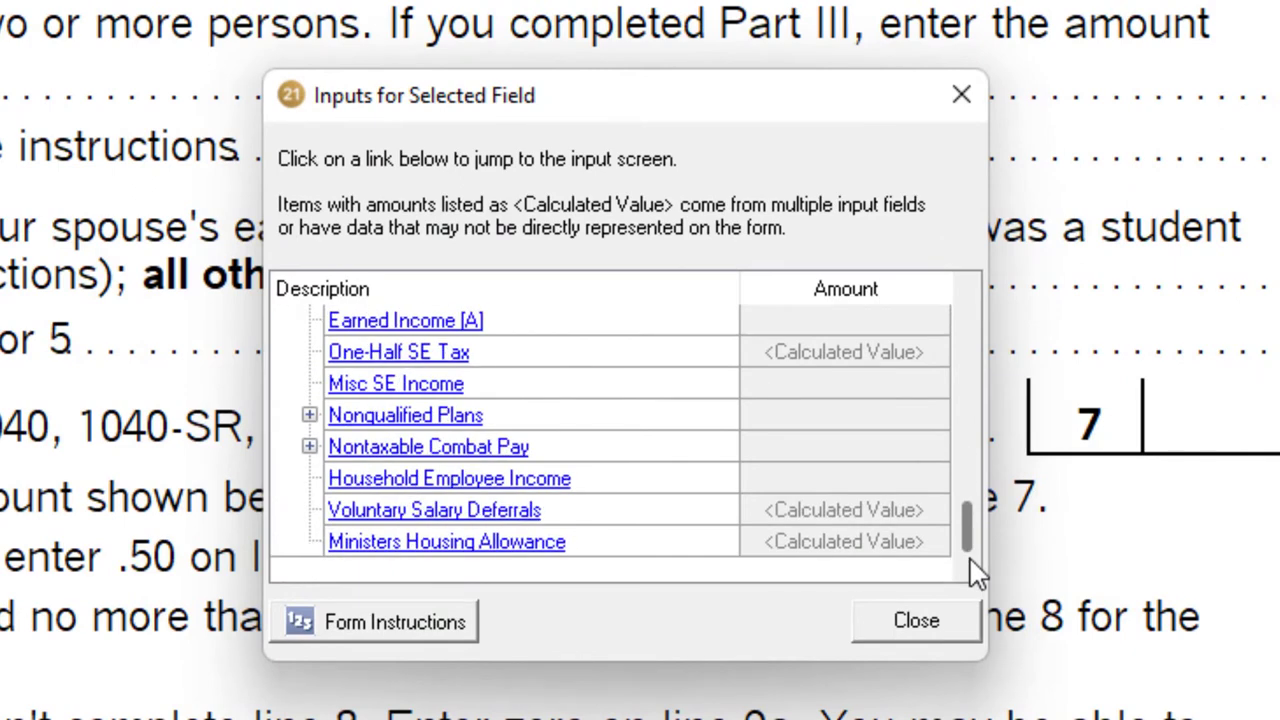
scroll(460, 520, up, 1)
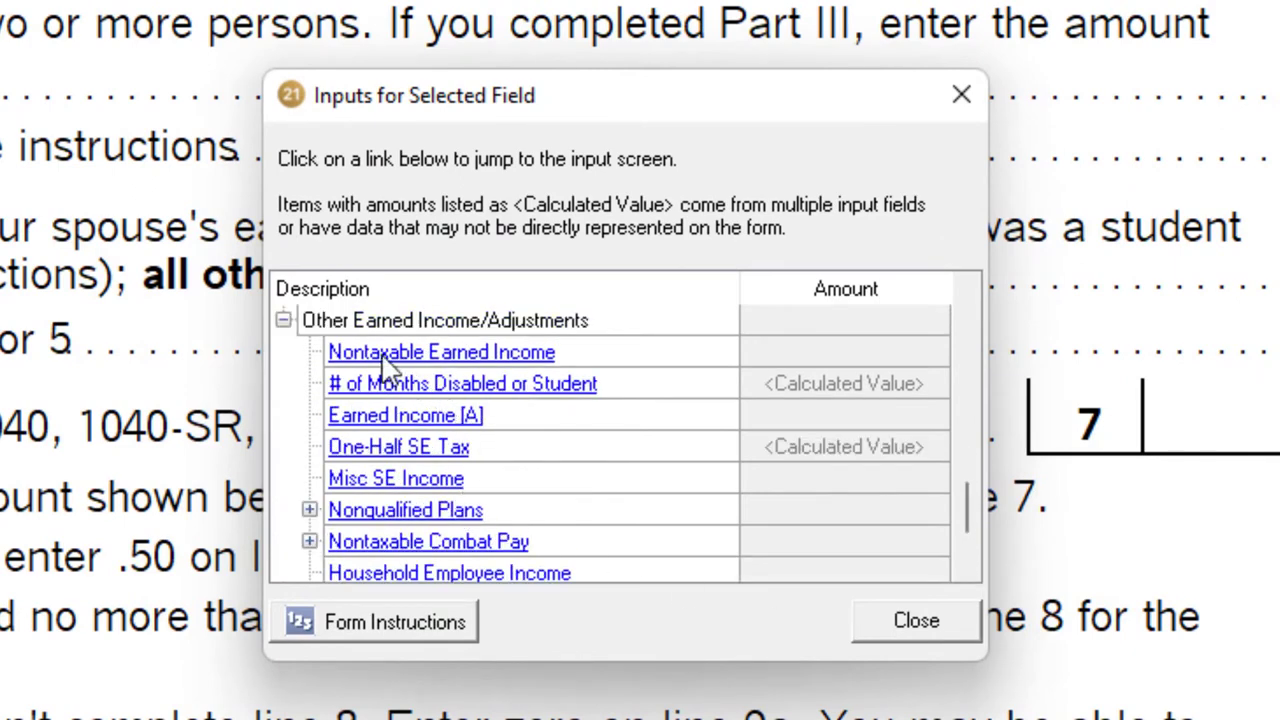
click(410, 414)
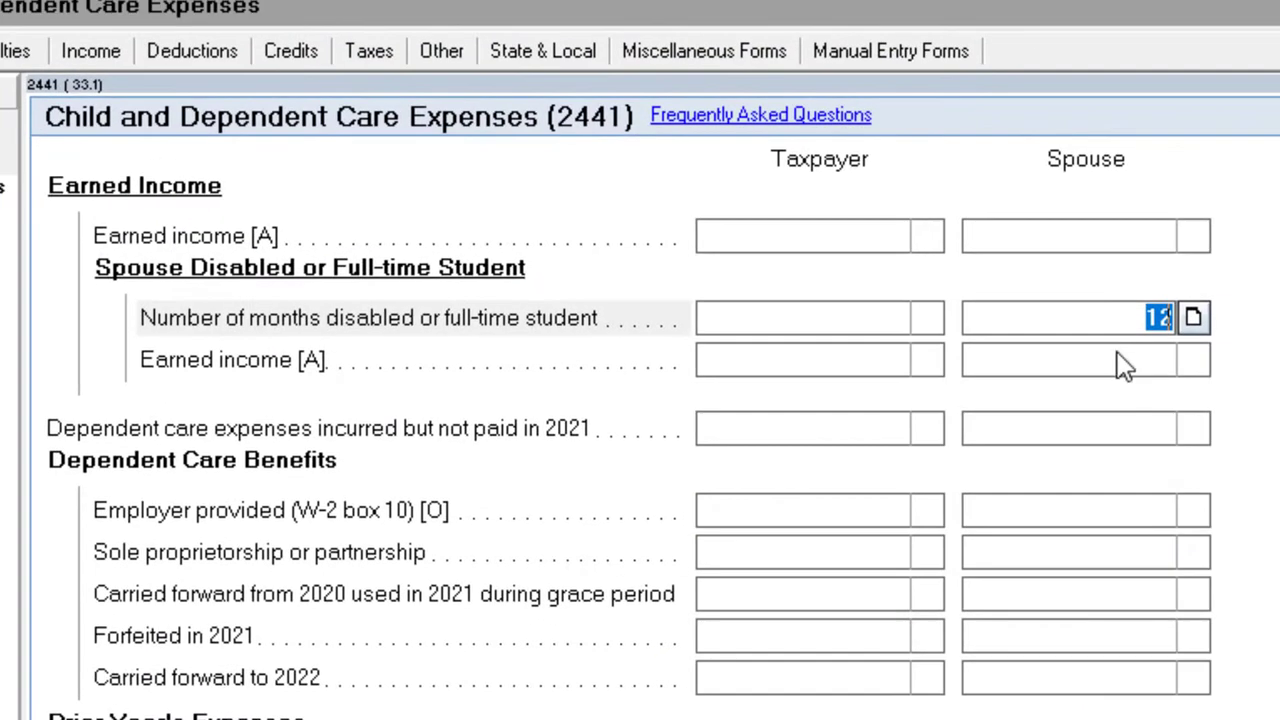
Clear the spouse's months disabled or full-time student, set the taxpayer's to 12, and view the recalculated Form 2441.
key(Delete)
click(824, 317)
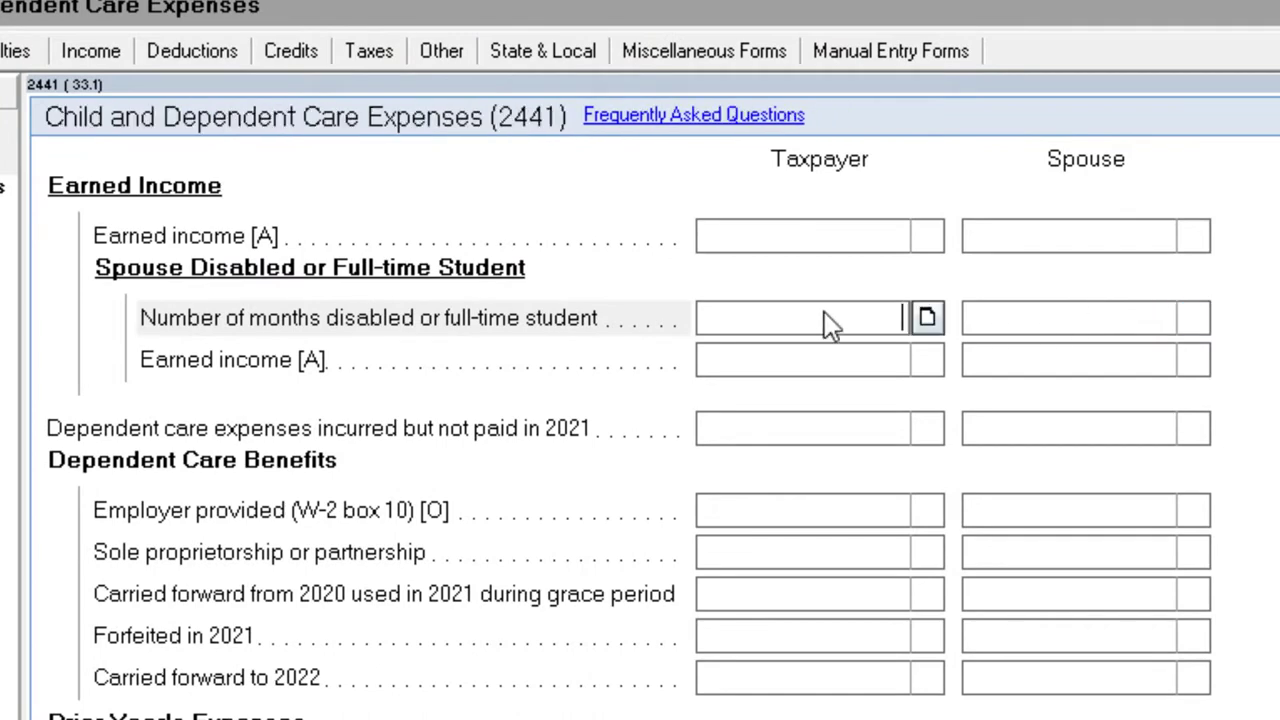
text(12)
click(33, 6)
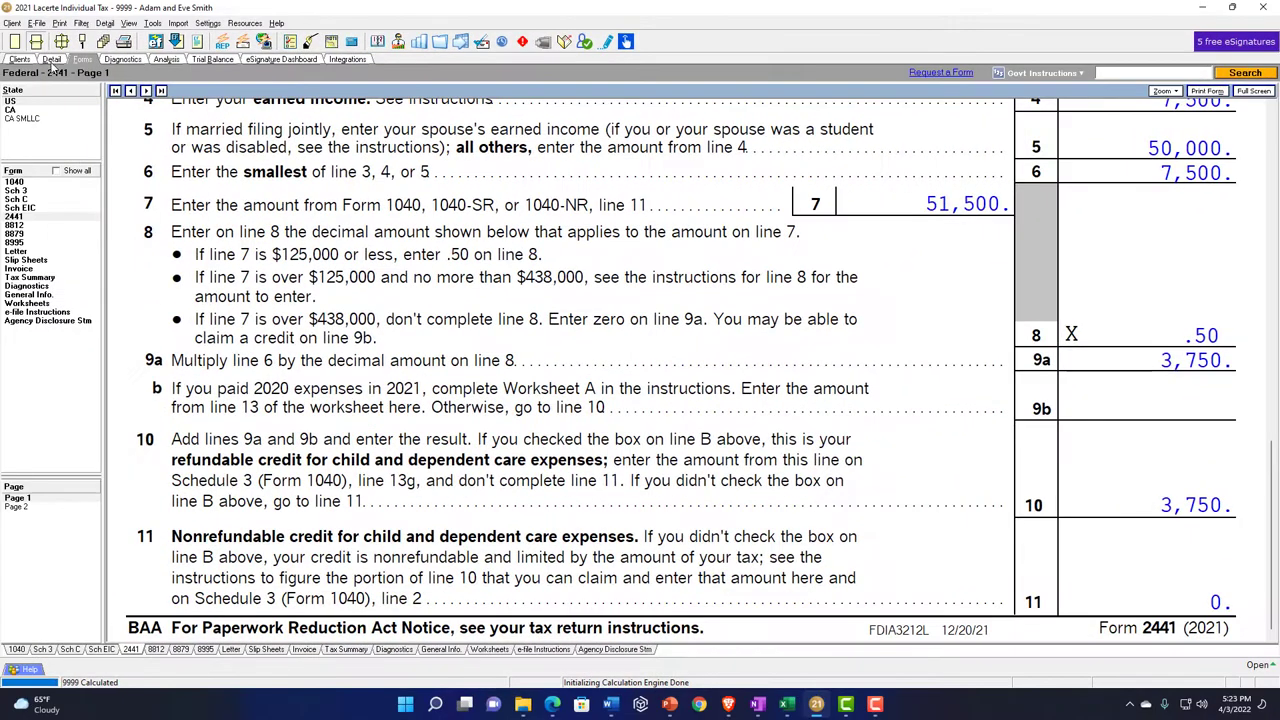
Clear the taxpayer's months disabled or full-time student and set the taxpayer's W-2 wages to 50,000.
click(51, 59)
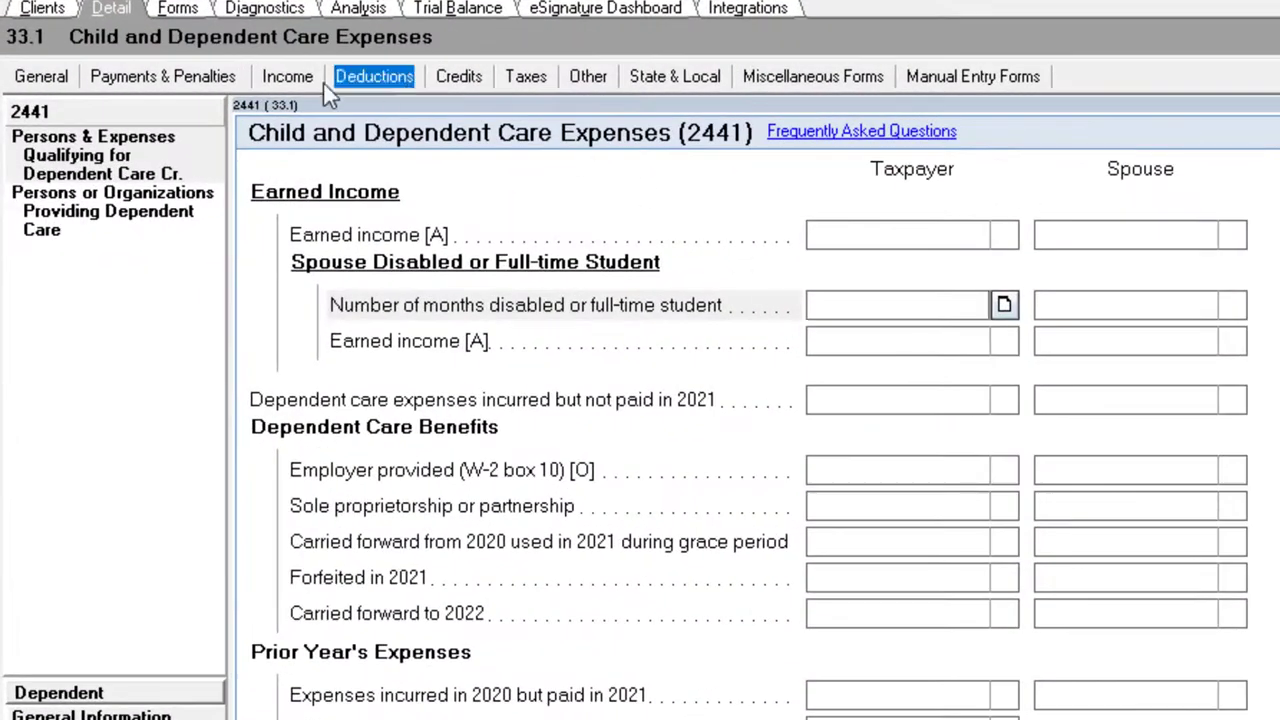
click(143, 94)
click(309, 82)
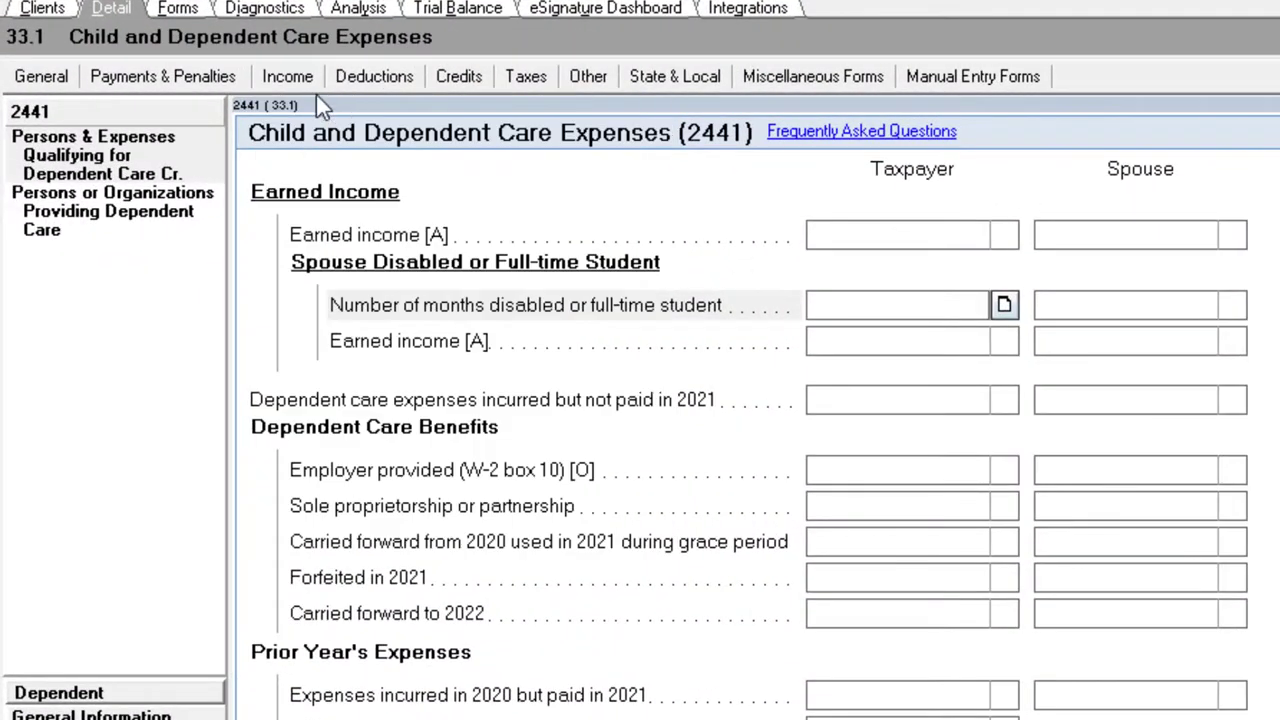
click(300, 80)
click(330, 109)
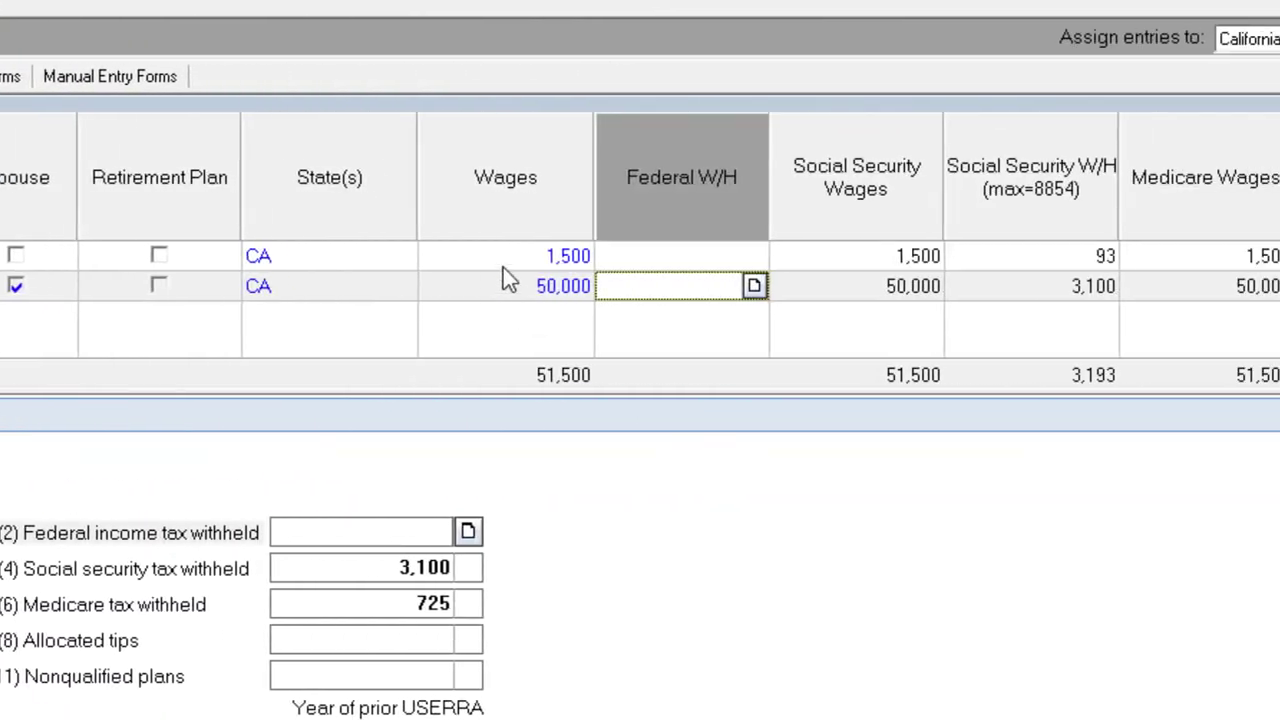
click(1120, 258)
text(50,0)
text(00)
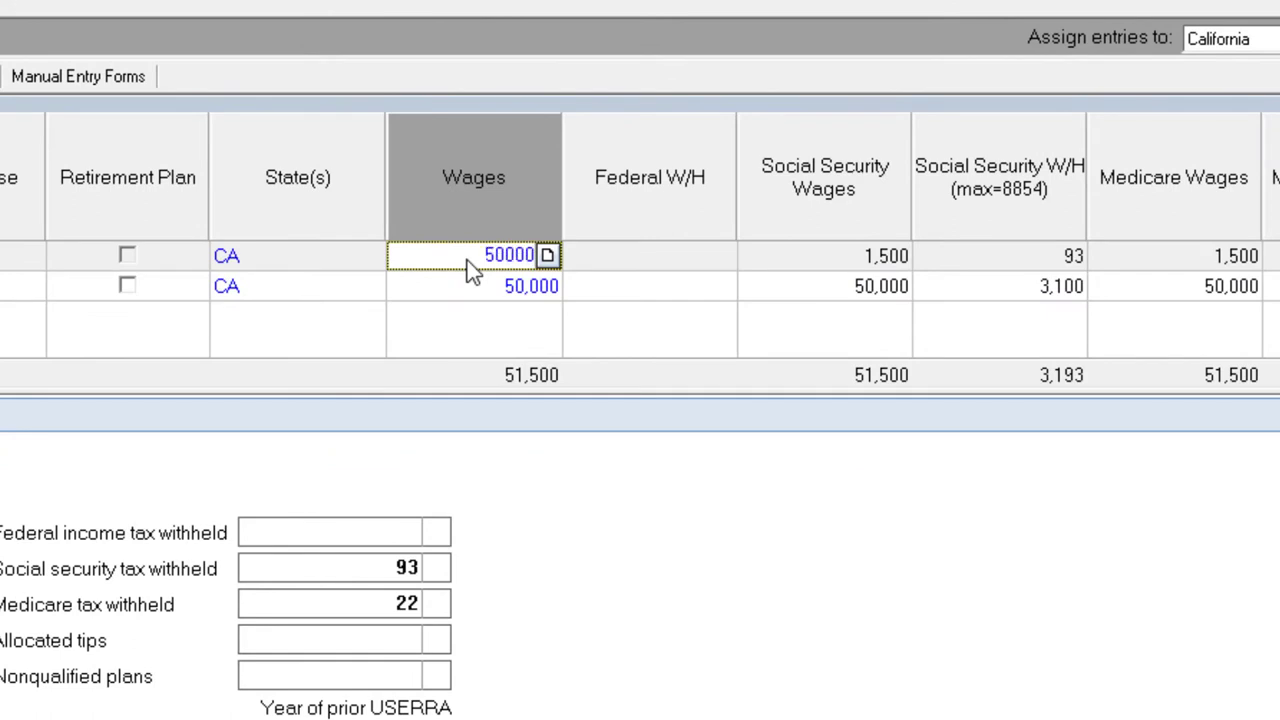
Set the spouse's W-2 wages to 20,000 and view the recalculated earned income lines on Form 2441.
click(546, 287)
text(20,)
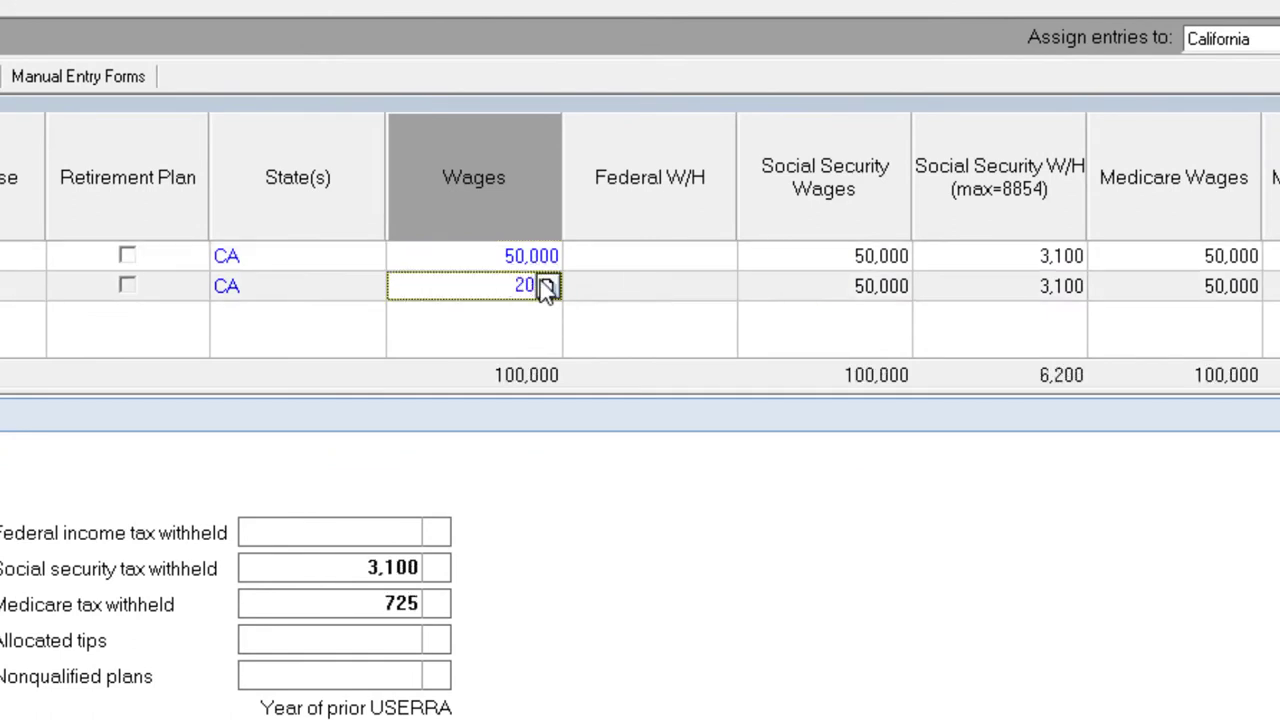
text(000)
key(Tab)
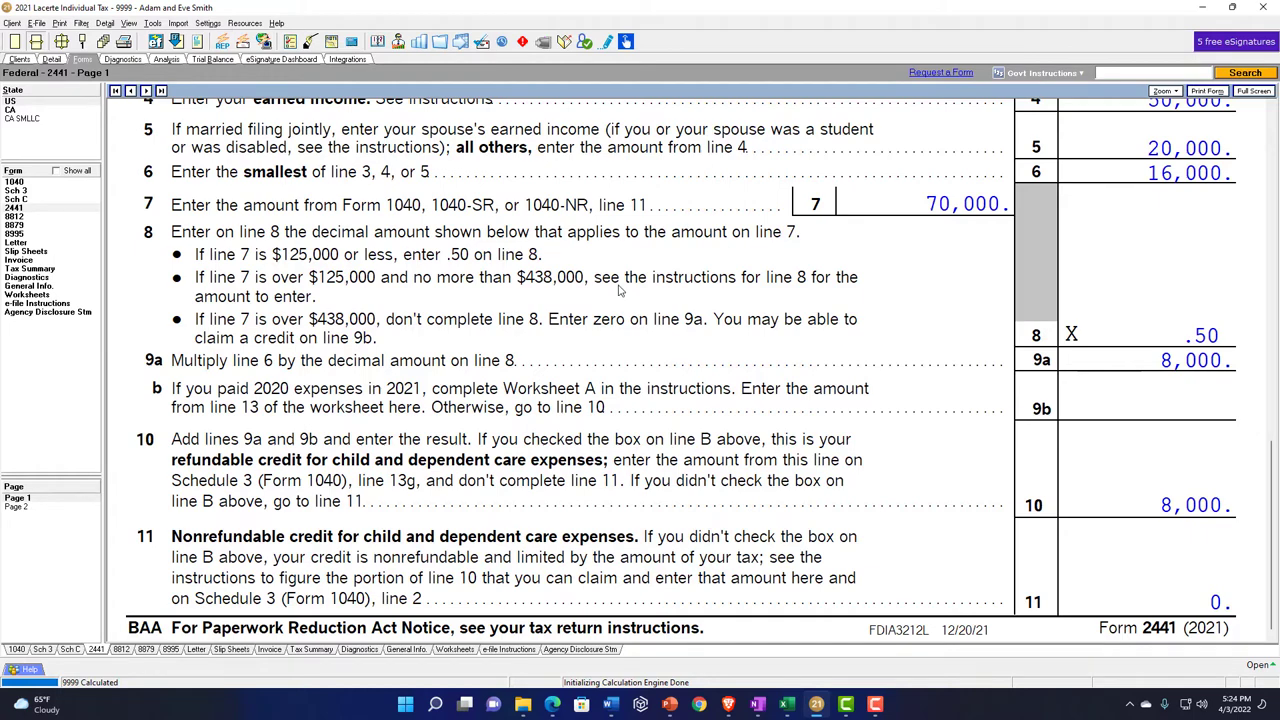
scroll(620, 289, up, 1)
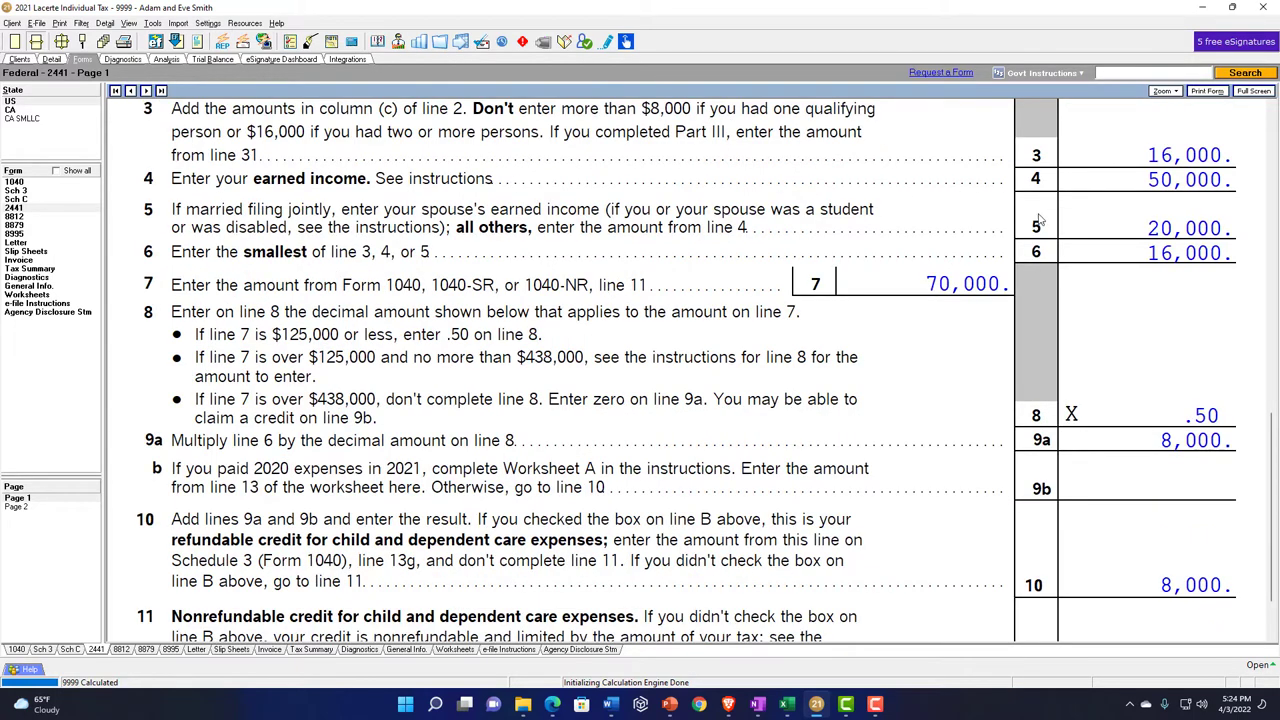
Return to the W-2 input and clear the spouse's wages.
click(52, 60)
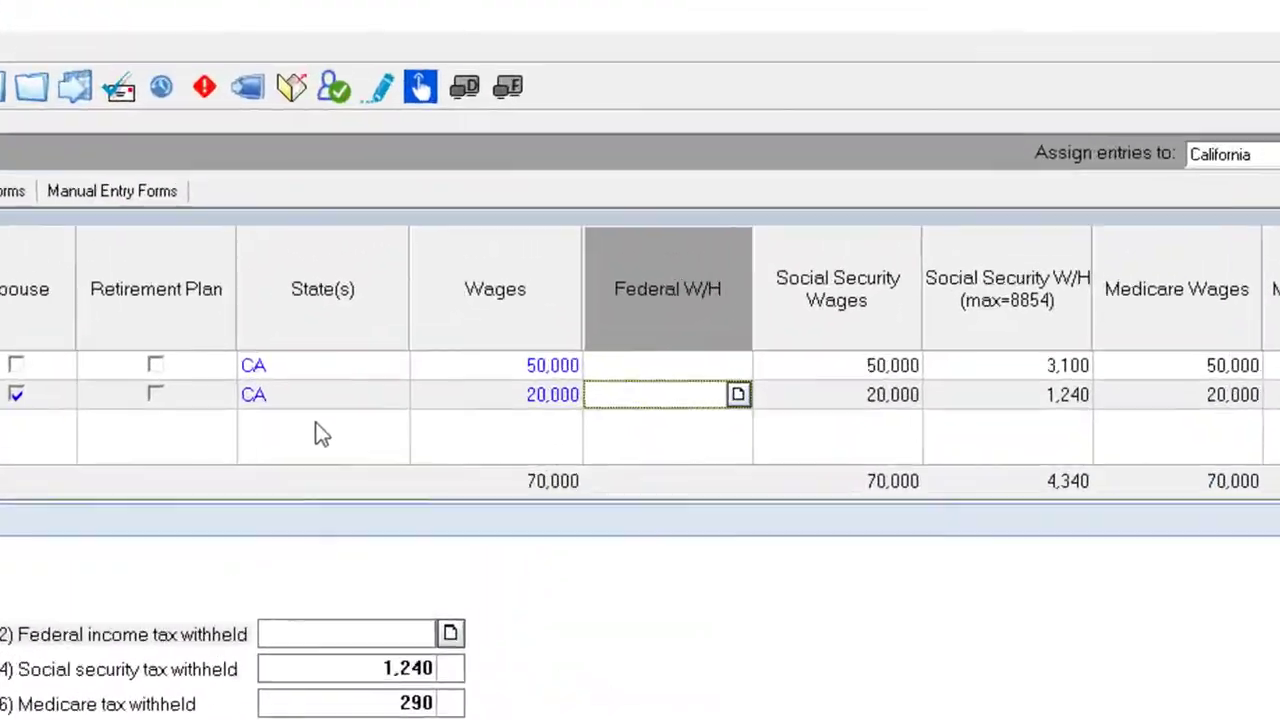
click(686, 208)
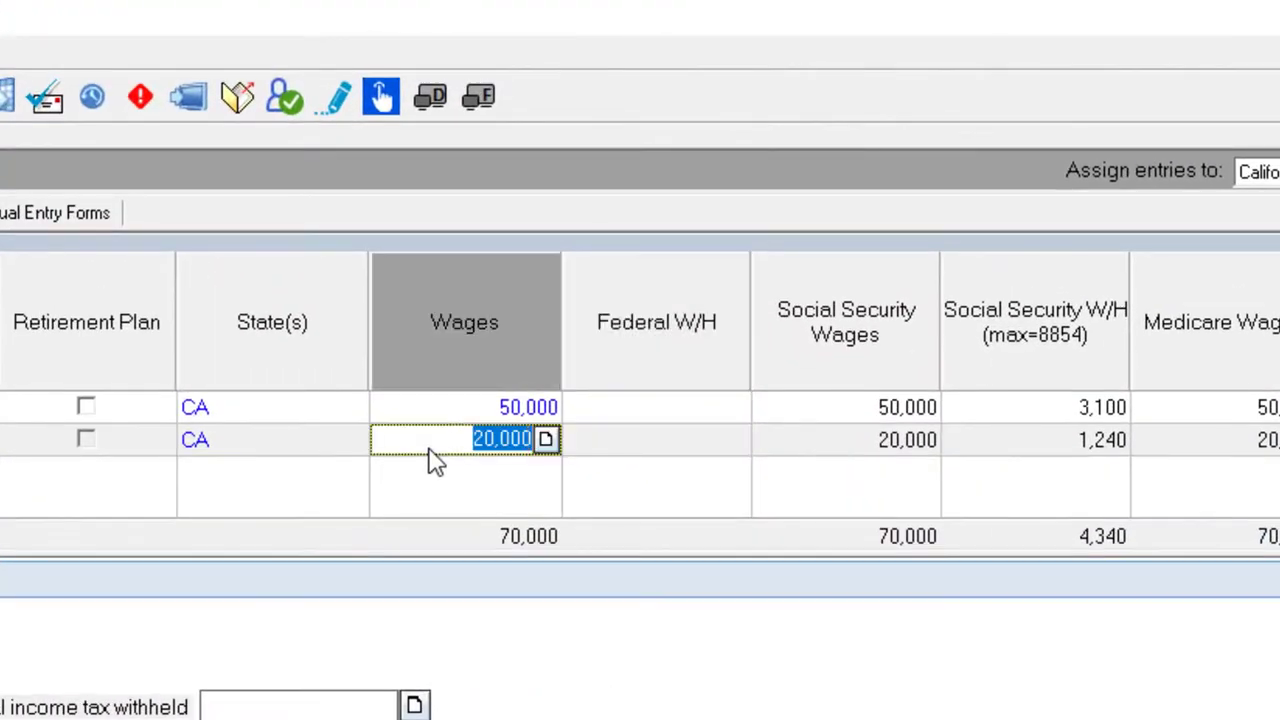
key(BackSpace)
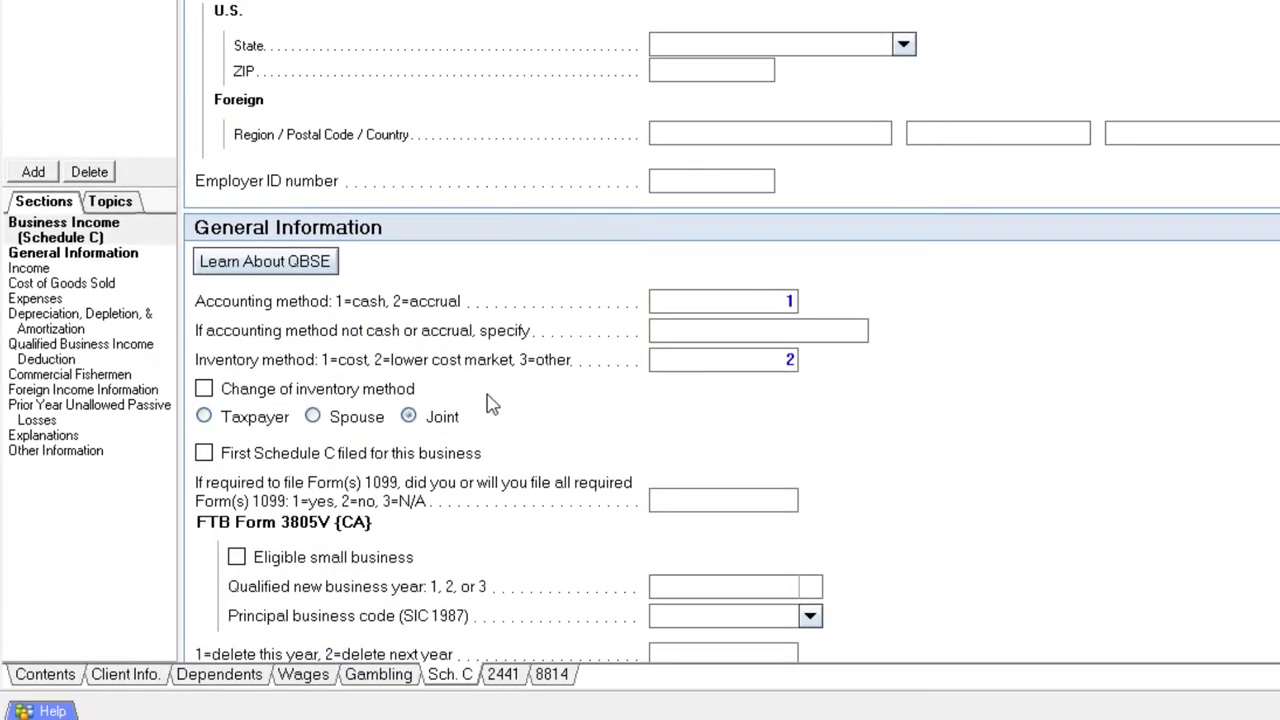
Assign the restaurant Schedule C business to the spouse and enter gross receipts of 20,000.
click(313, 419)
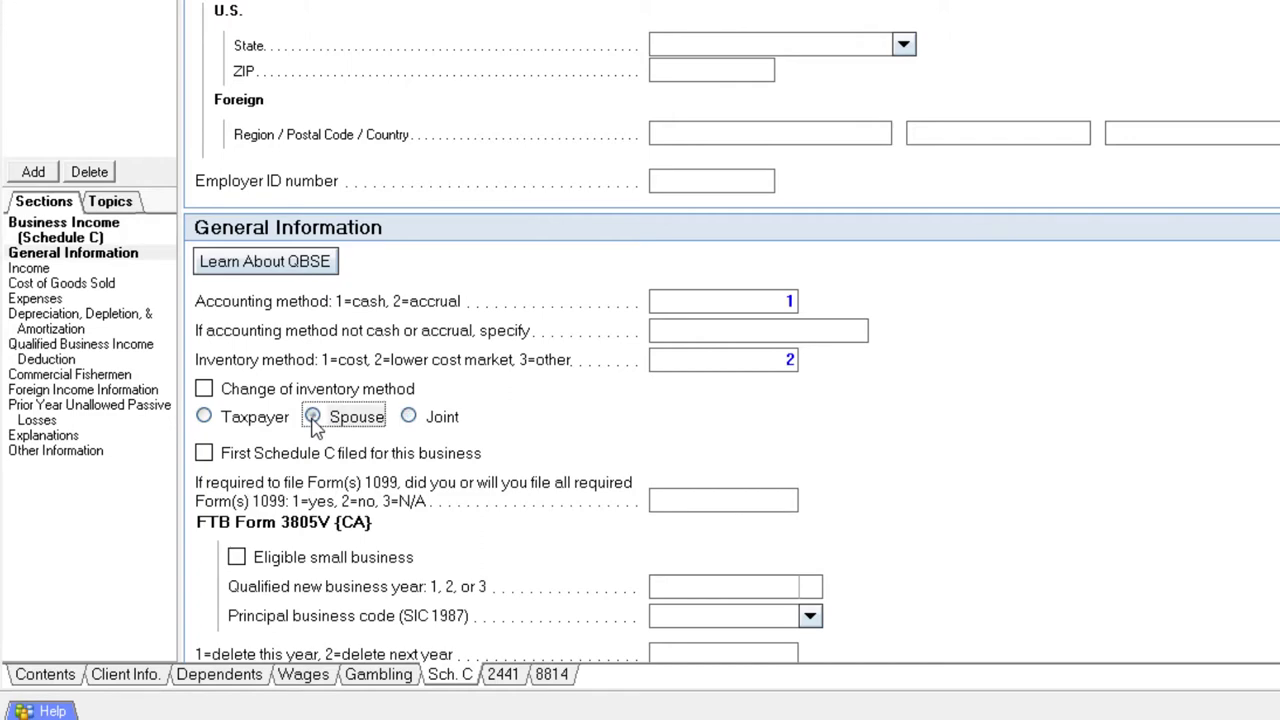
scroll(737, 398, down, 10)
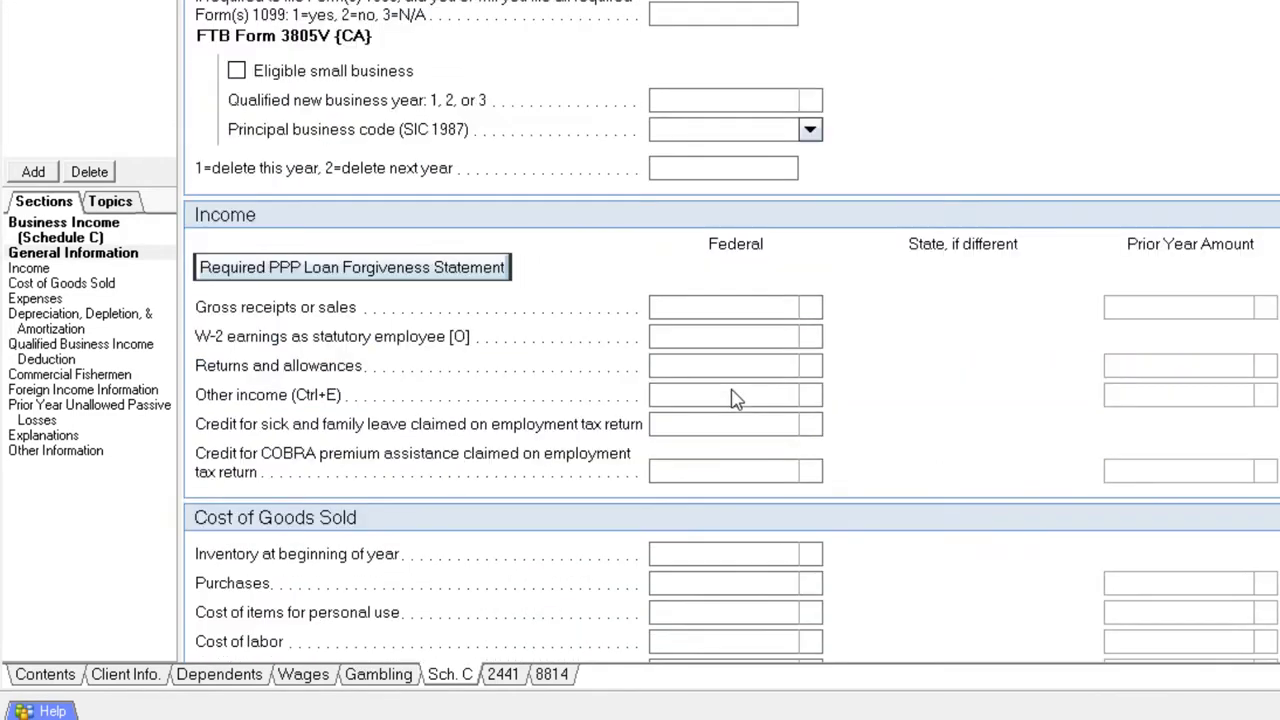
click(710, 311)
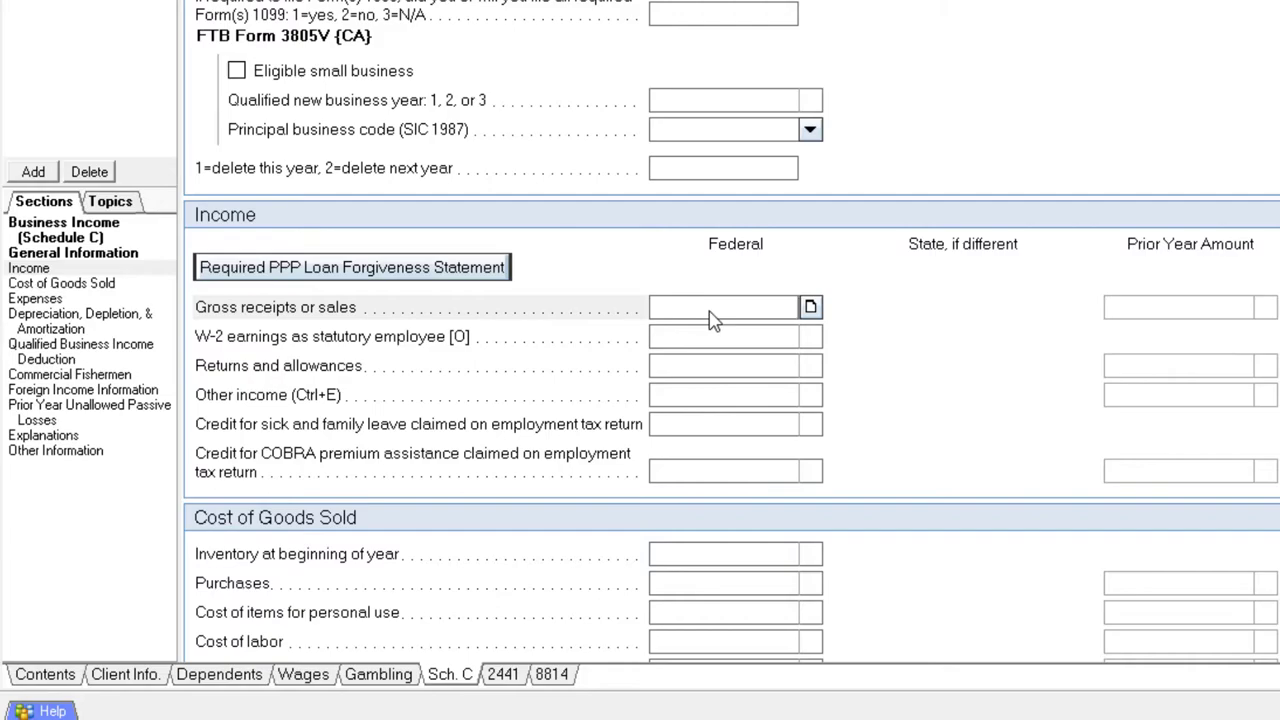
text(20,000)
key(Tab)
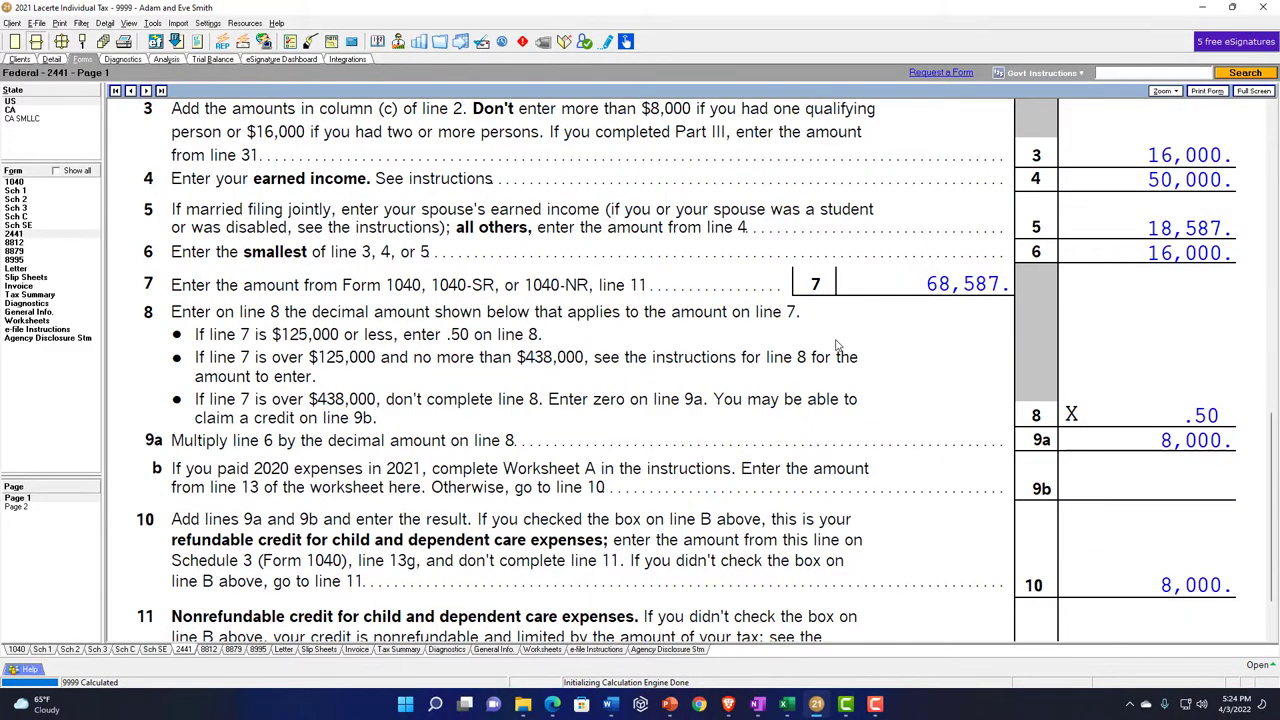
Review the qualified expenses and both spouses' earned income lines on the recalculated Form 2441.
scroll(838, 345, up, 2)
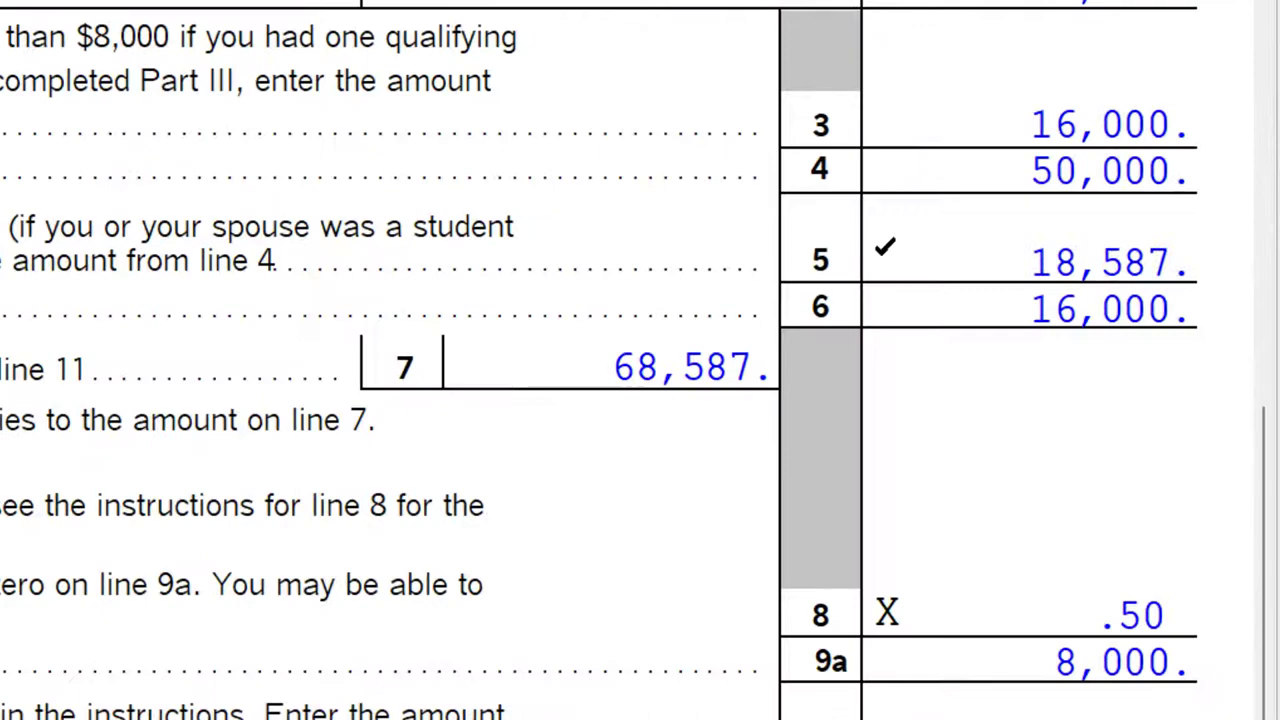
scroll(712, 436, up, 3)
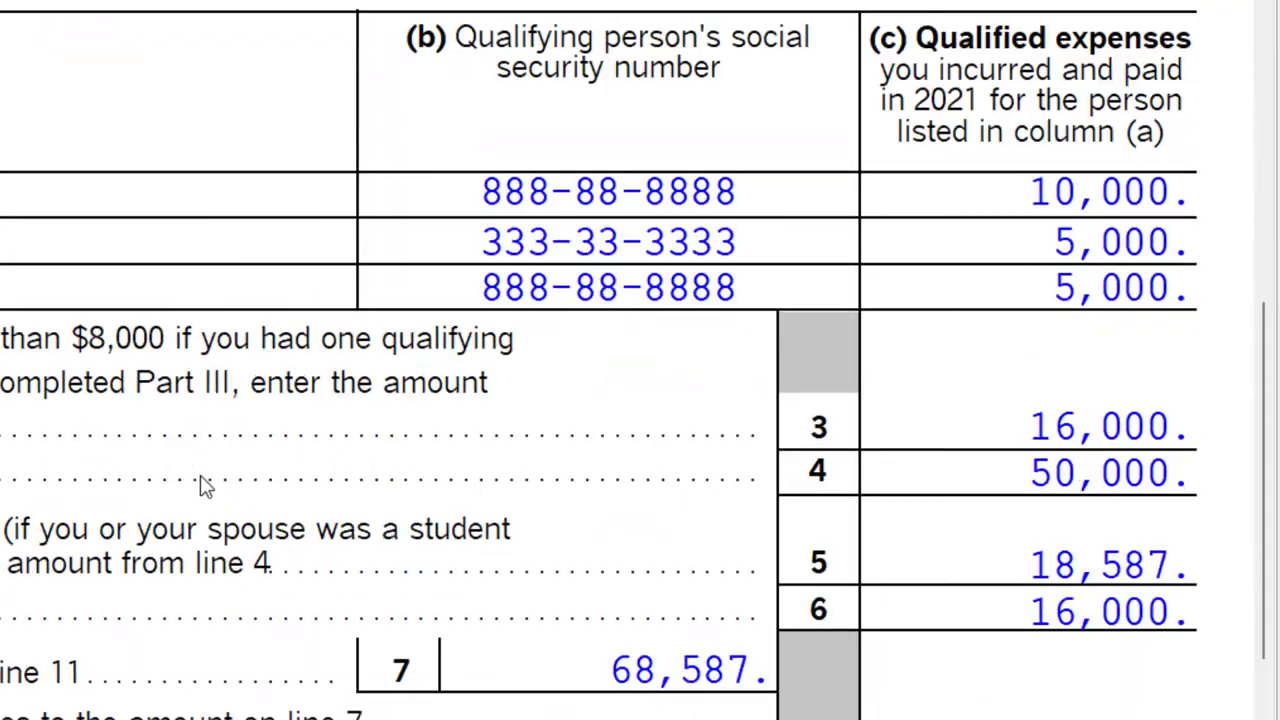
scroll(712, 436, down, 3)
scroll(210, 490, down, 3)
scroll(210, 490, up, 7)
scroll(210, 490, down, 2)
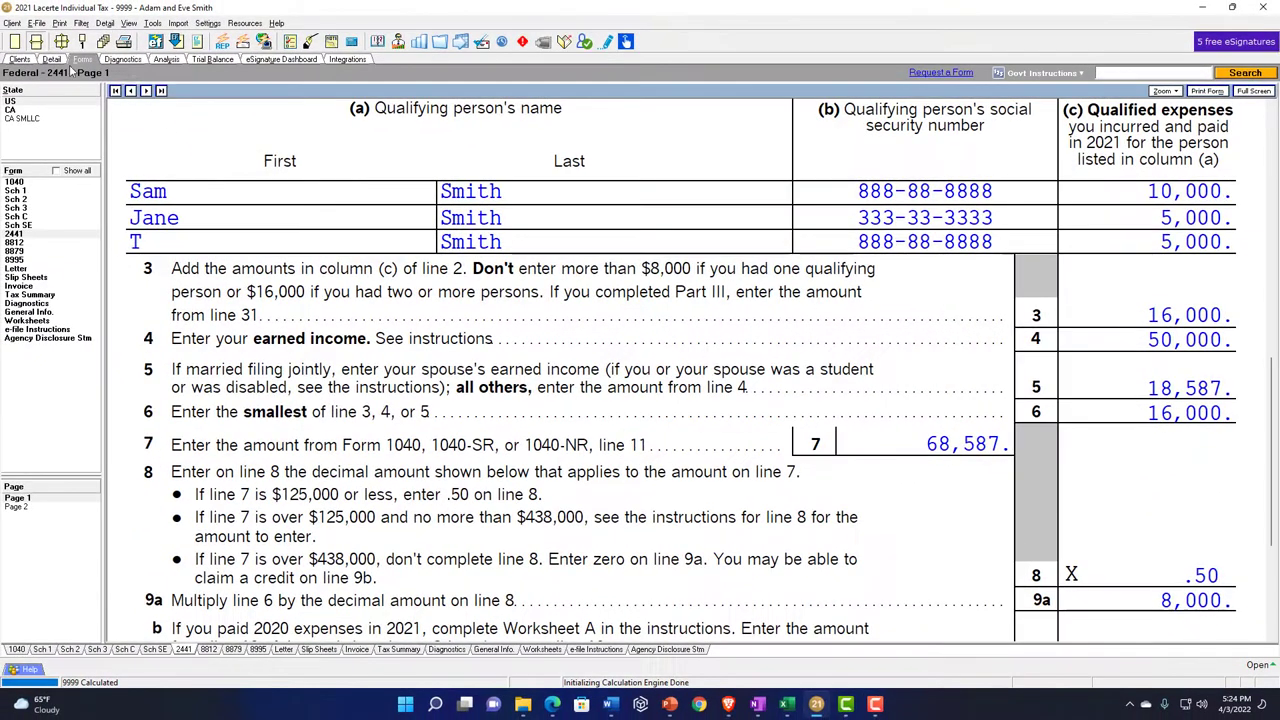
Return to the W-2 wages input and clear the taxpayer's wages.
click(55, 60)
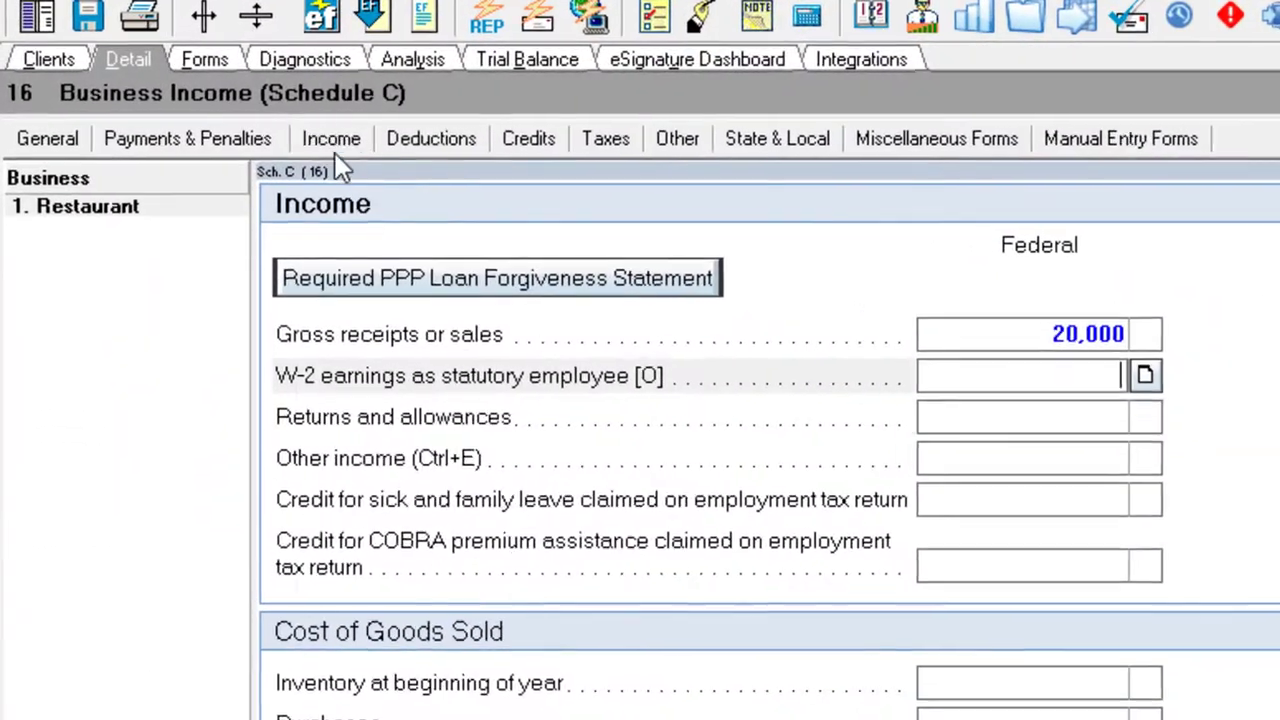
click(333, 143)
click(345, 174)
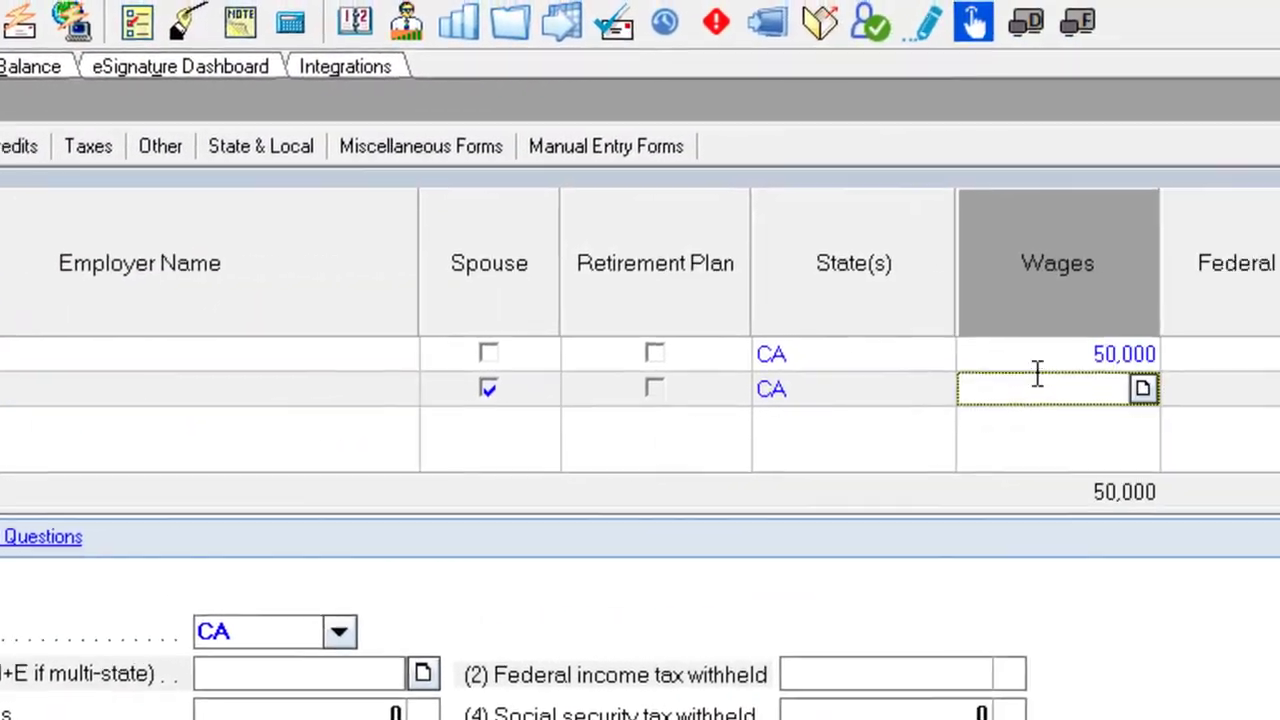
click(1035, 358)
key(Delete)
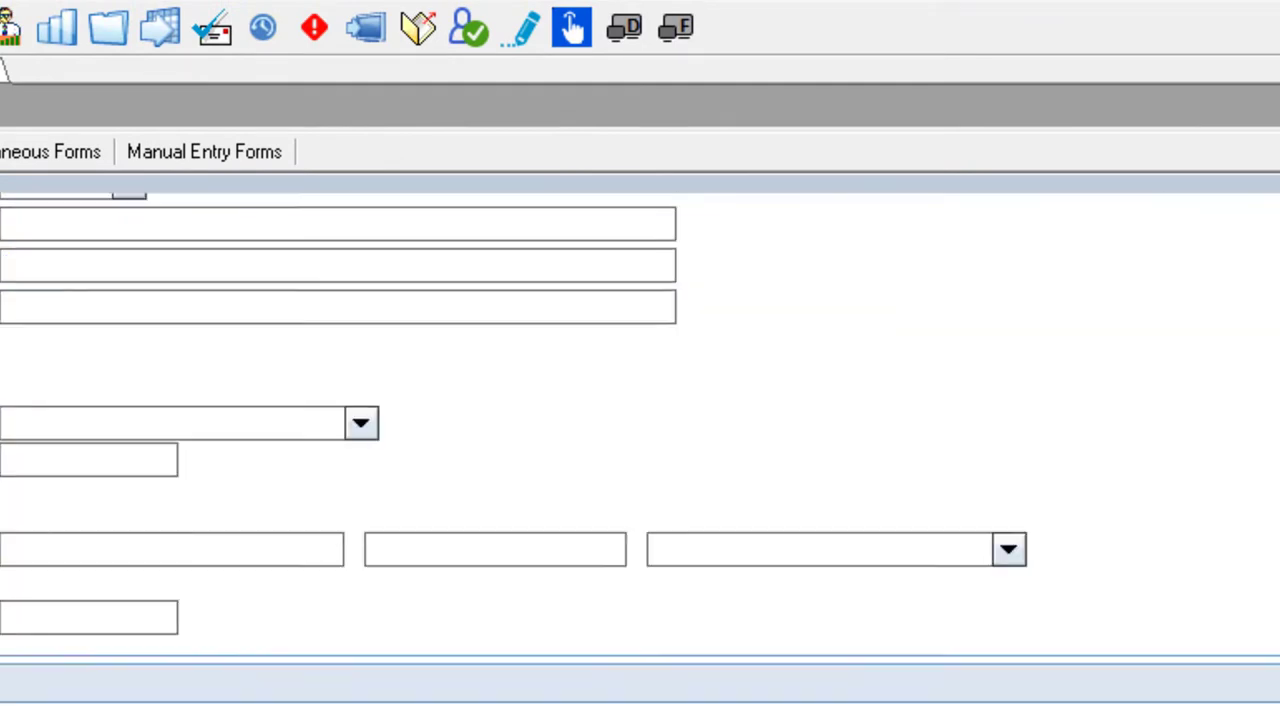
Change the ownership of the Schedule C business to Joint and review lines 3 to 9a of Form 2441.
scroll(640, 400, down, 5)
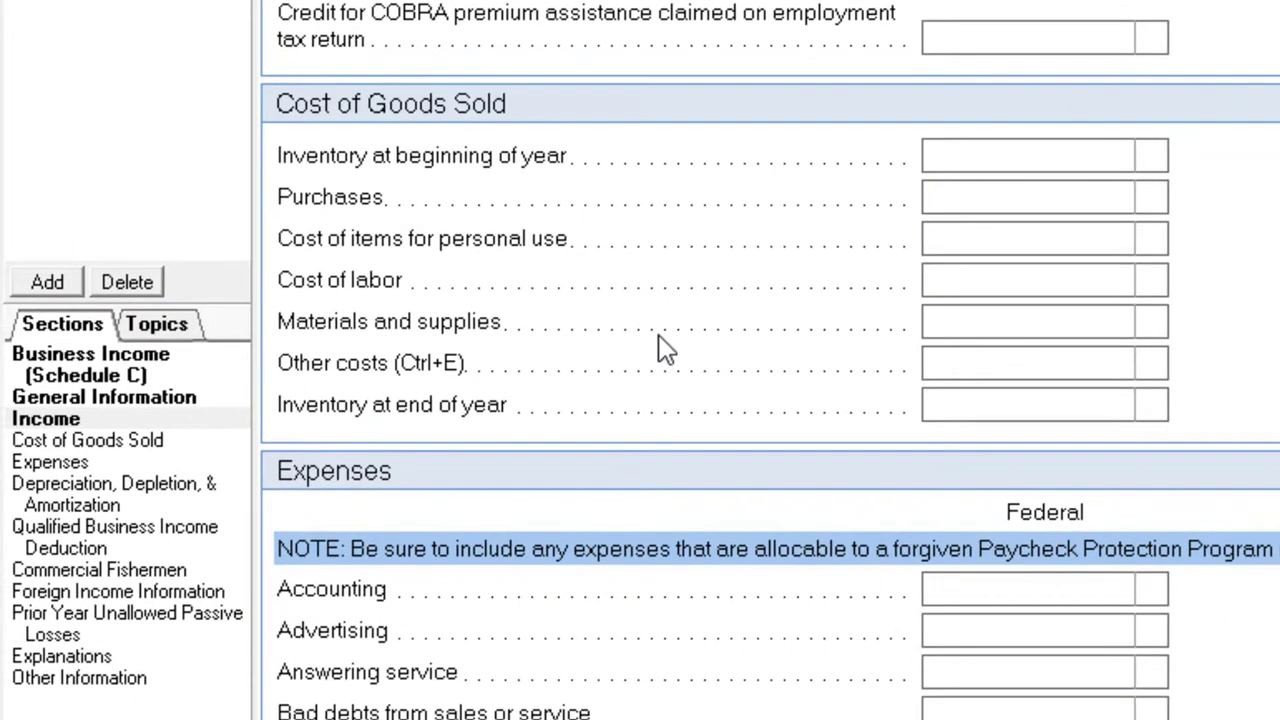
scroll(652, 345, up, 5)
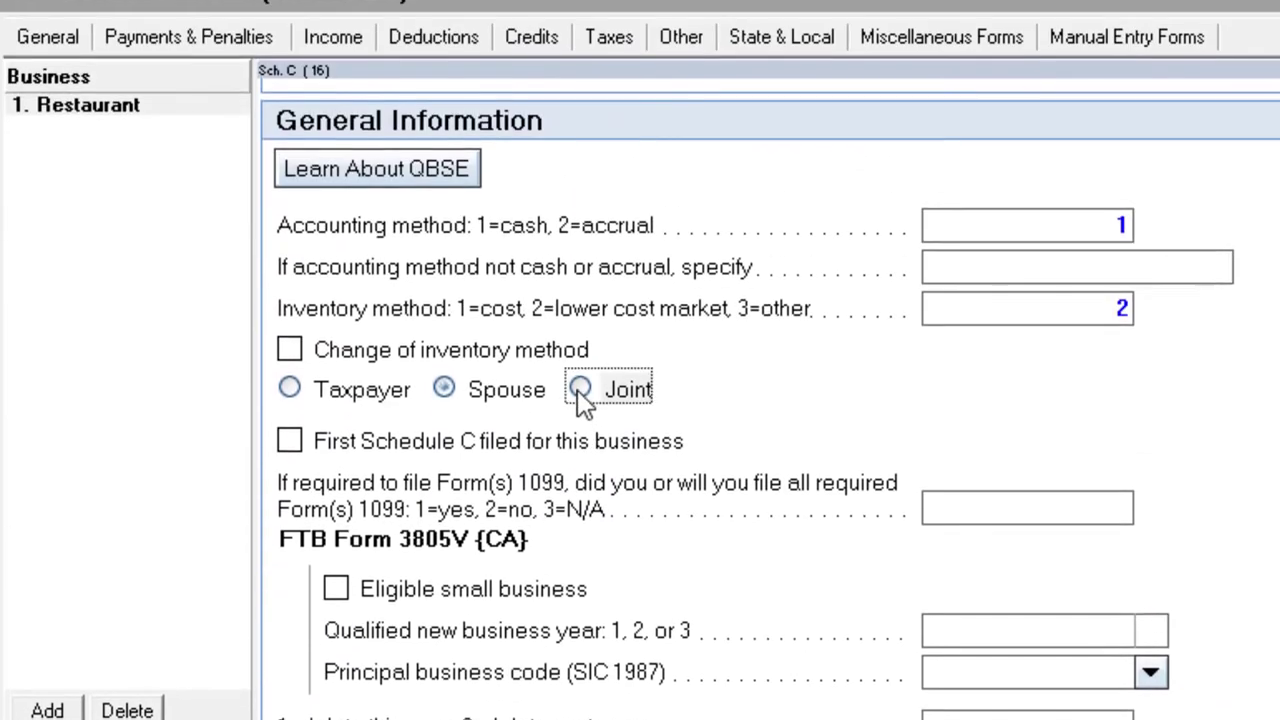
click(580, 390)
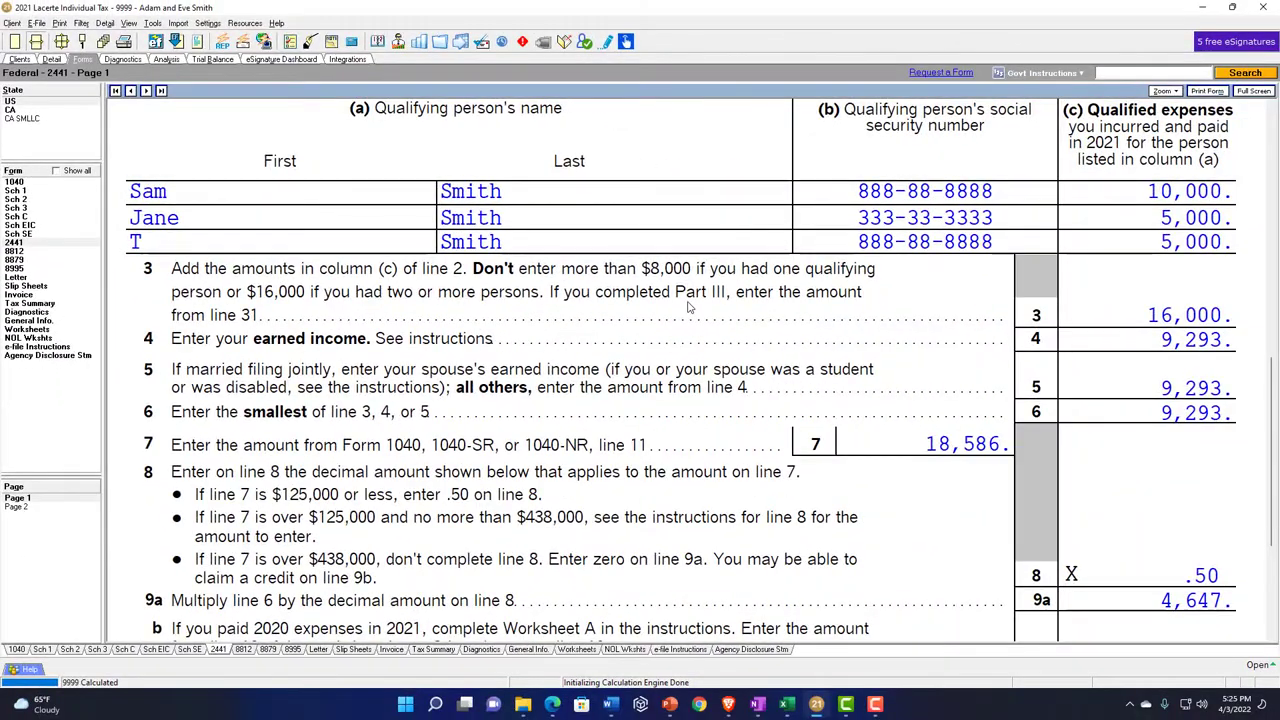
scroll(688, 307, up, 8)
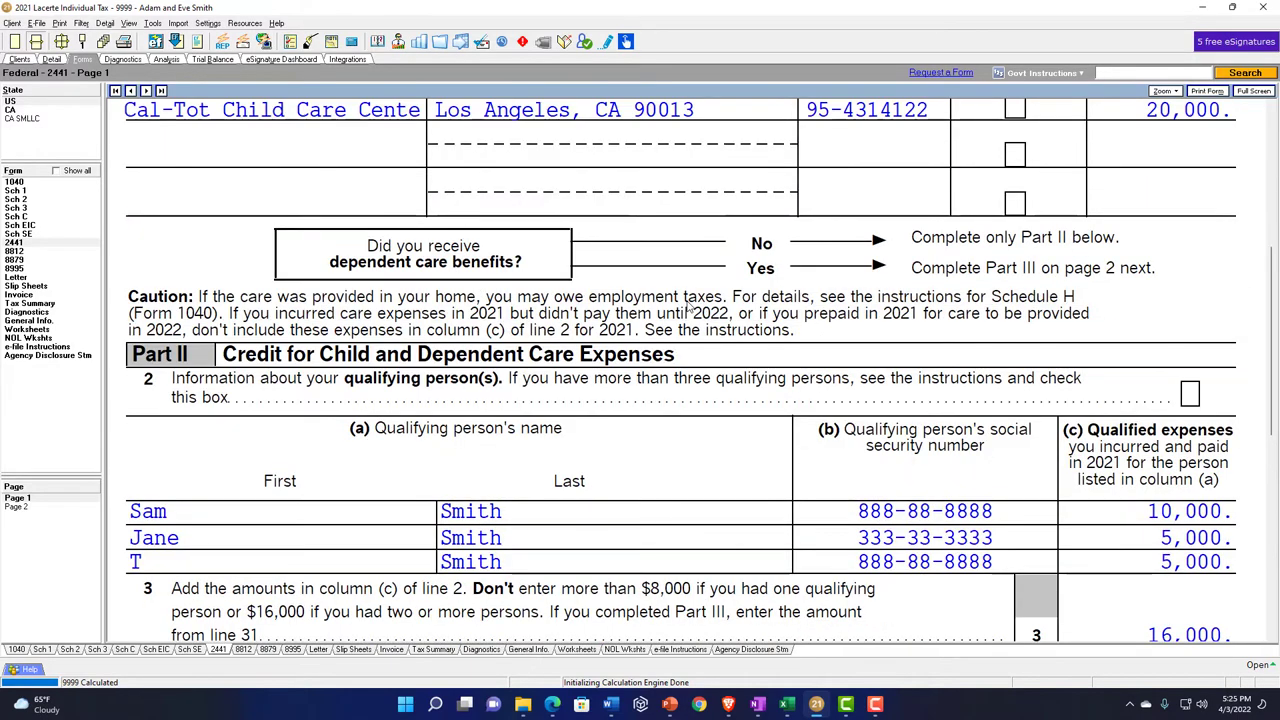
scroll(688, 308, down, 4)
scroll(688, 307, down, 4)
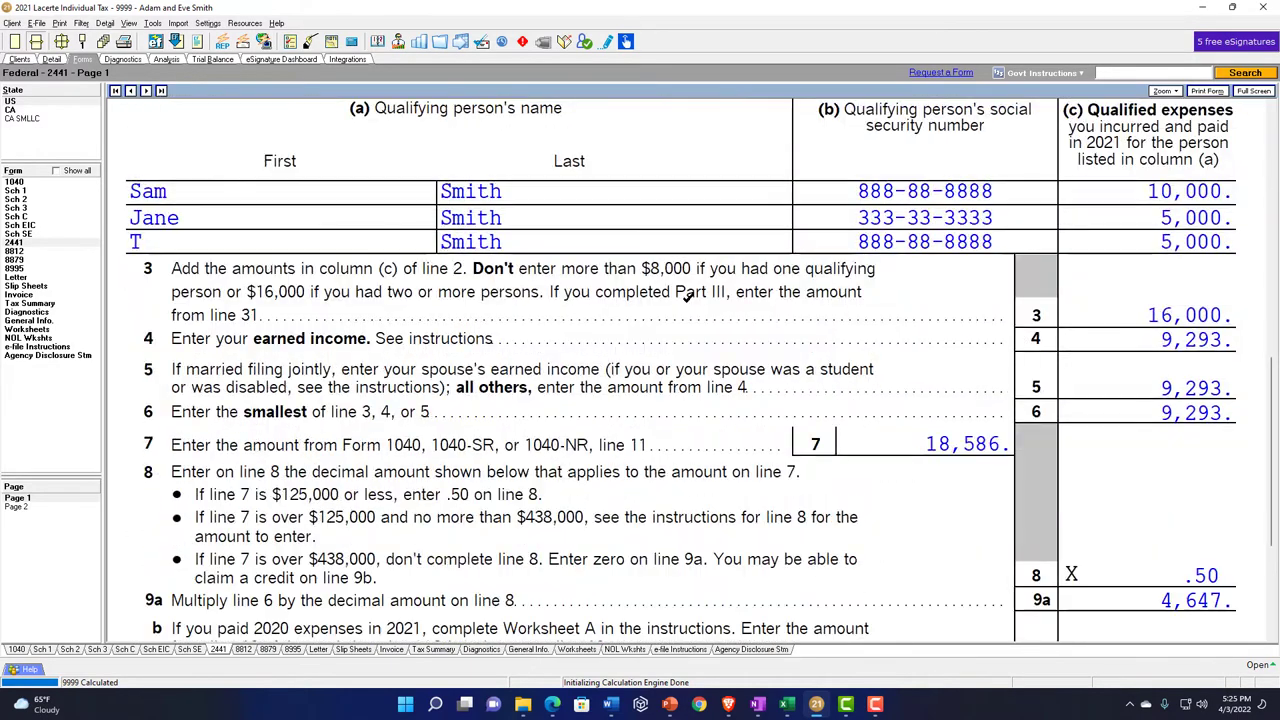
scroll(688, 300, down, 2)
scroll(688, 300, up, 2)
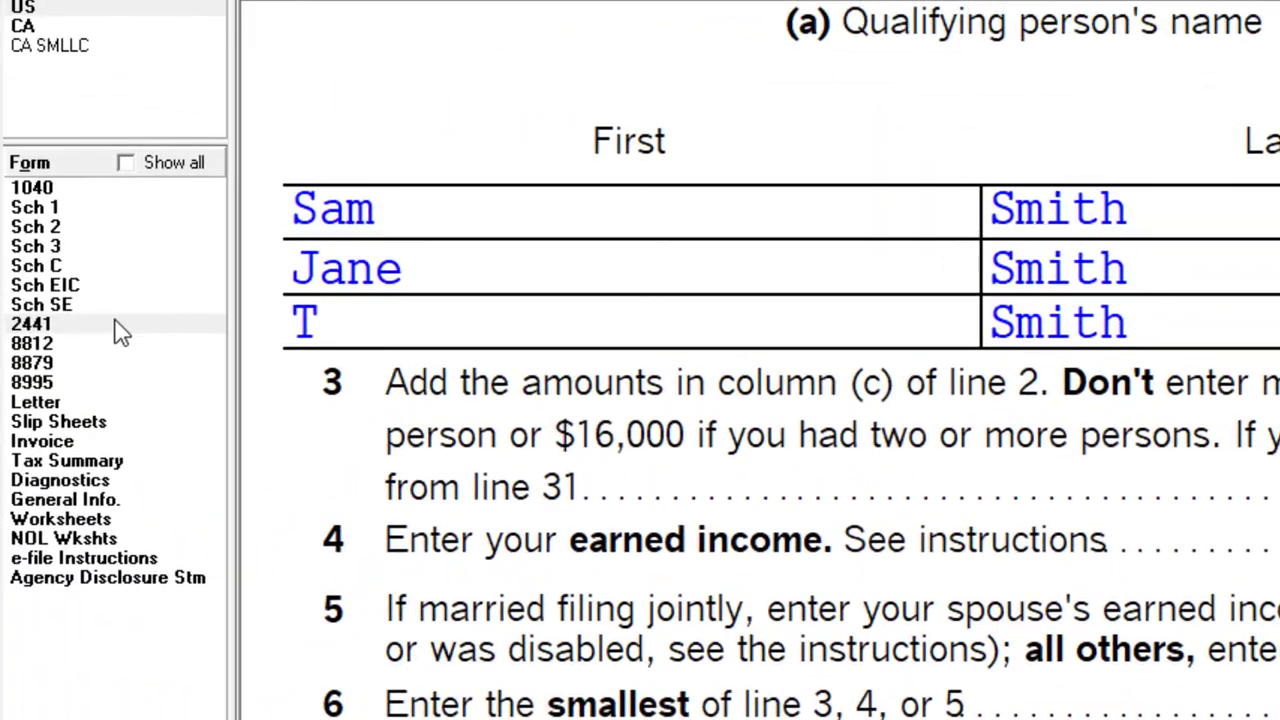
Examine Schedule SE for both the taxpayer and the spouse to compare their shares of the business profit.
click(45, 305)
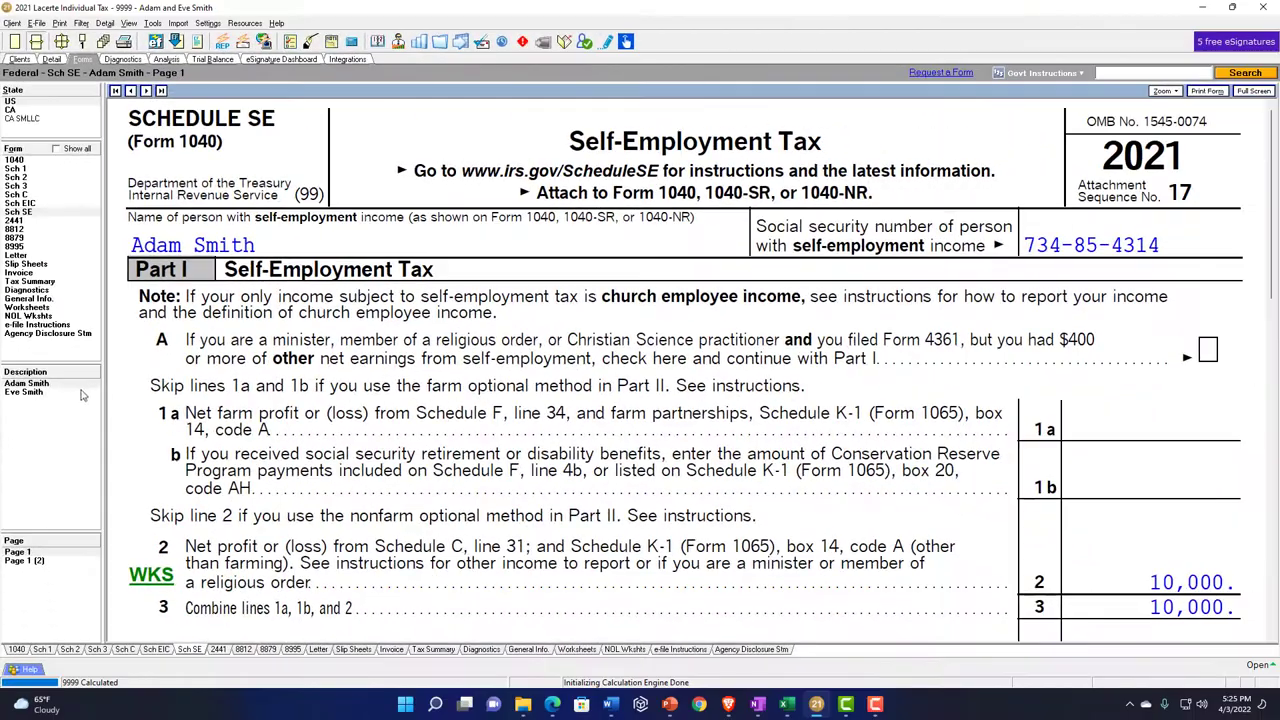
click(45, 394)
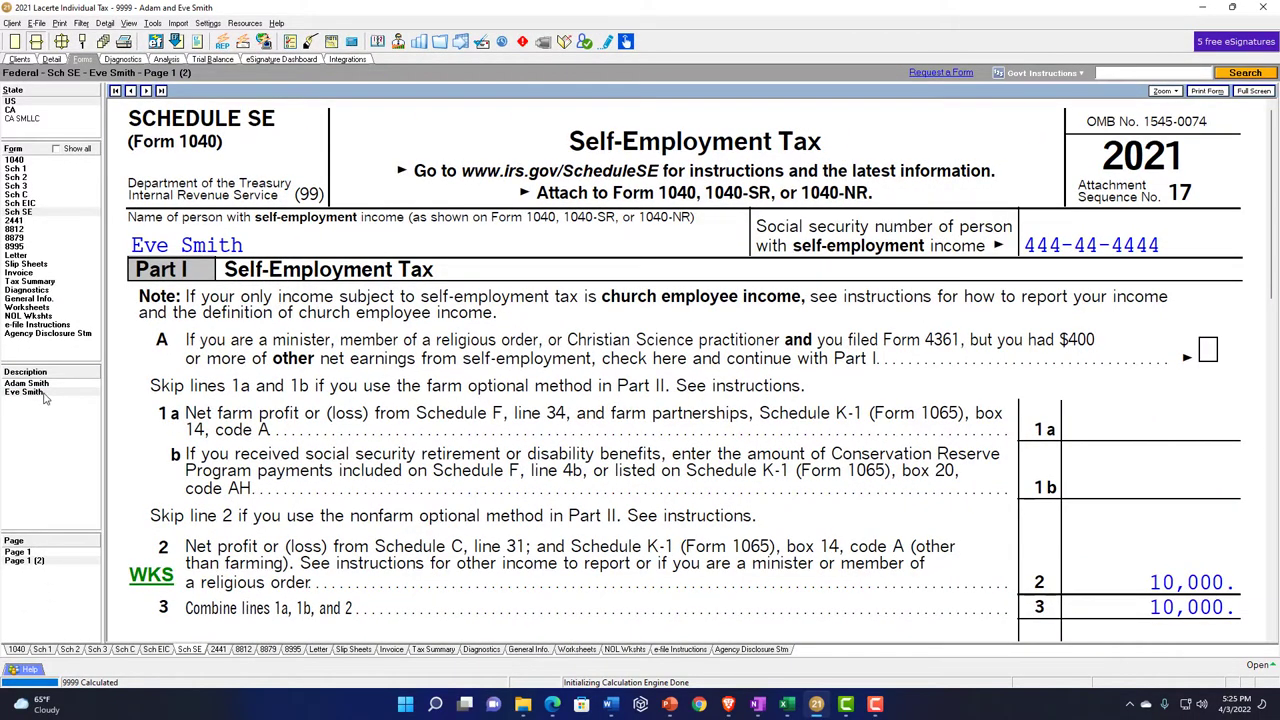
click(40, 386)
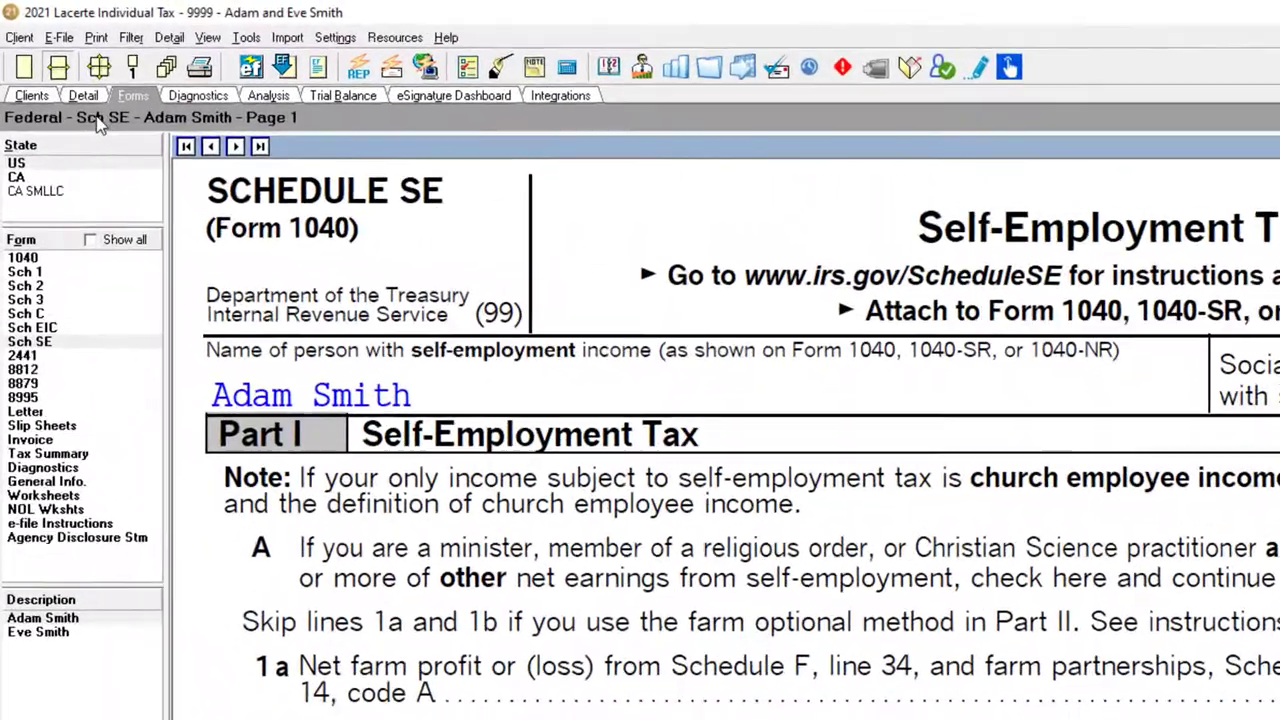
Clear the Schedule C gross receipts and assign the business to the taxpayer.
click(50, 59)
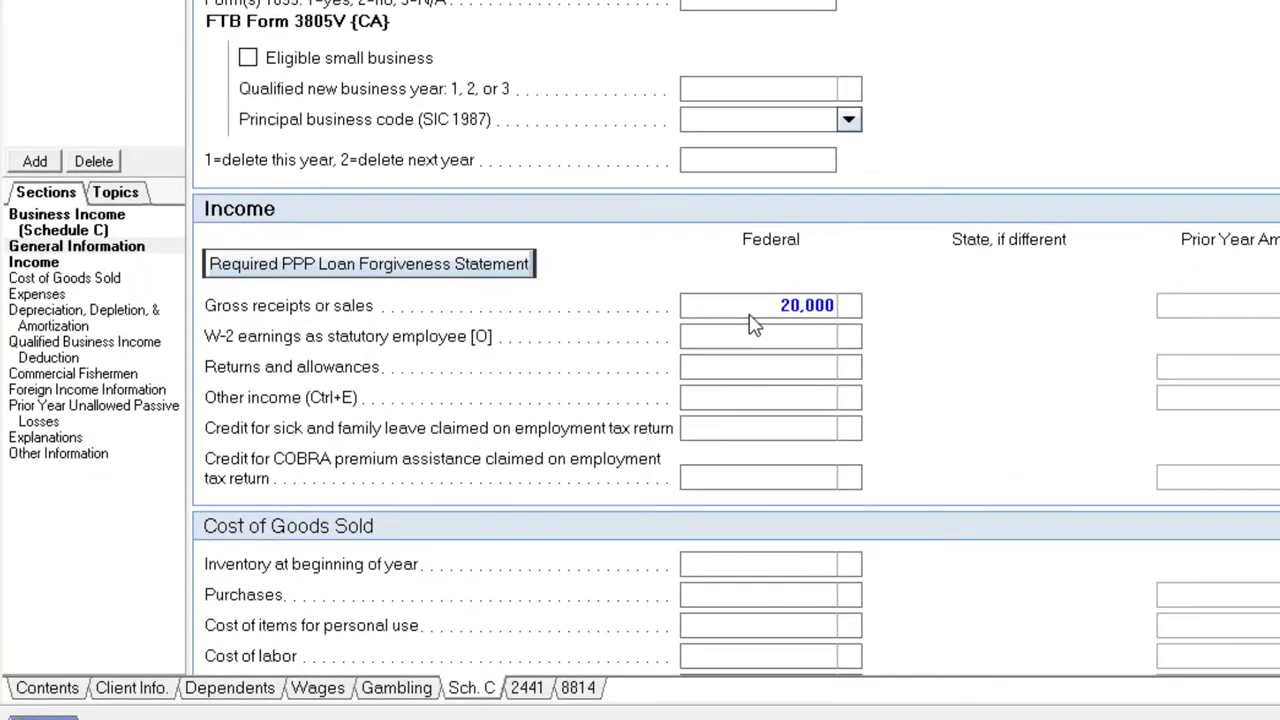
click(750, 314)
key(Delete)
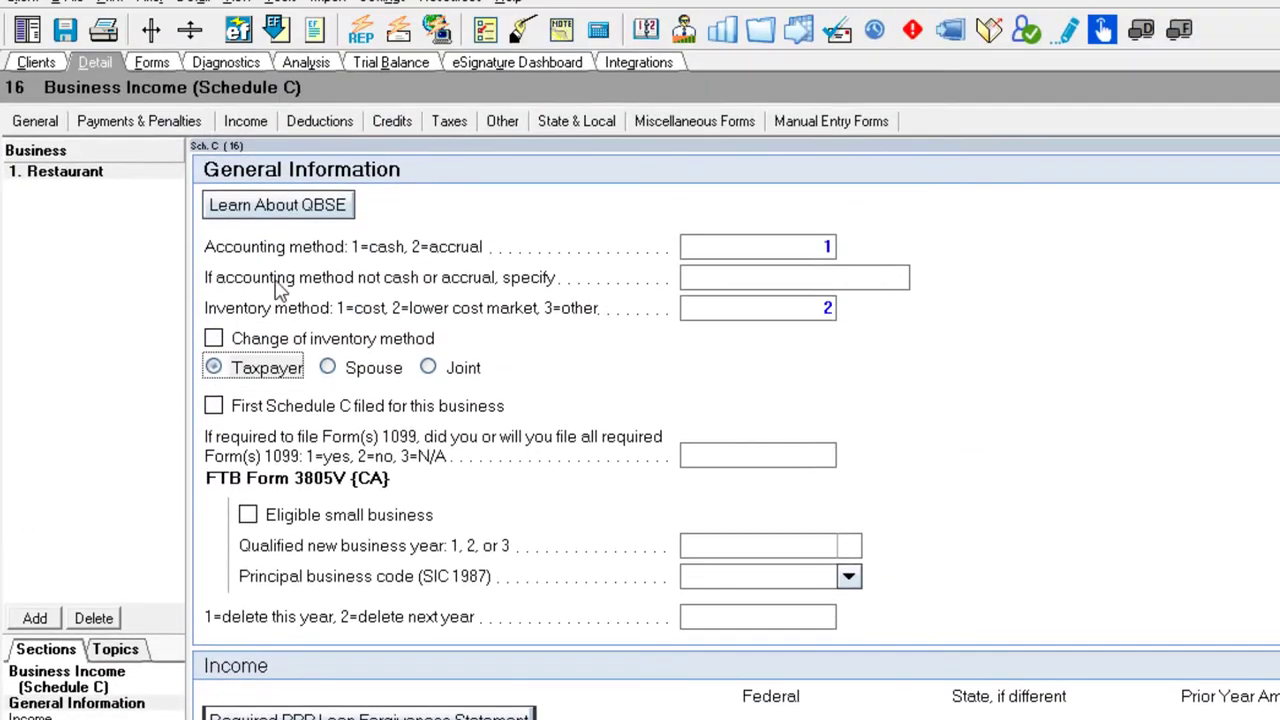
Set the W-2 wages to 50,000 for the taxpayer and 20,000 for the spouse, then review Form 2441.
click(245, 121)
click(265, 150)
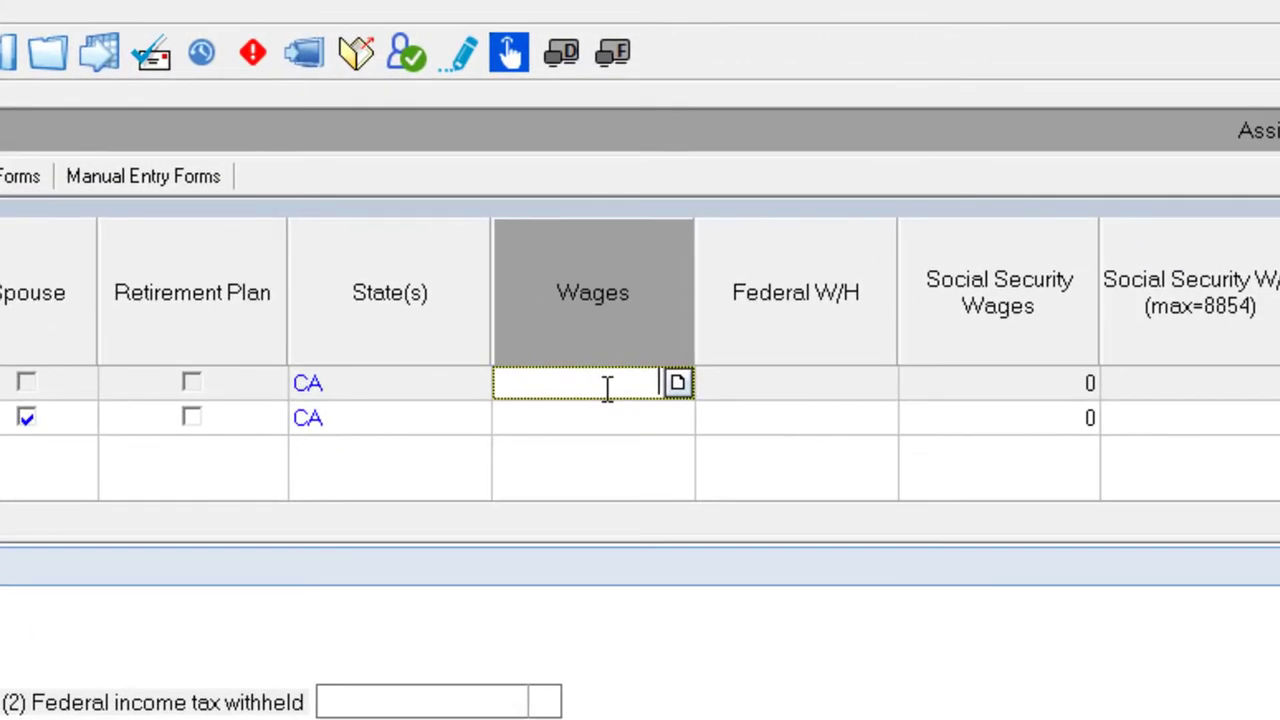
text(50,000)
key(Tab)
click(593, 424)
text(2)
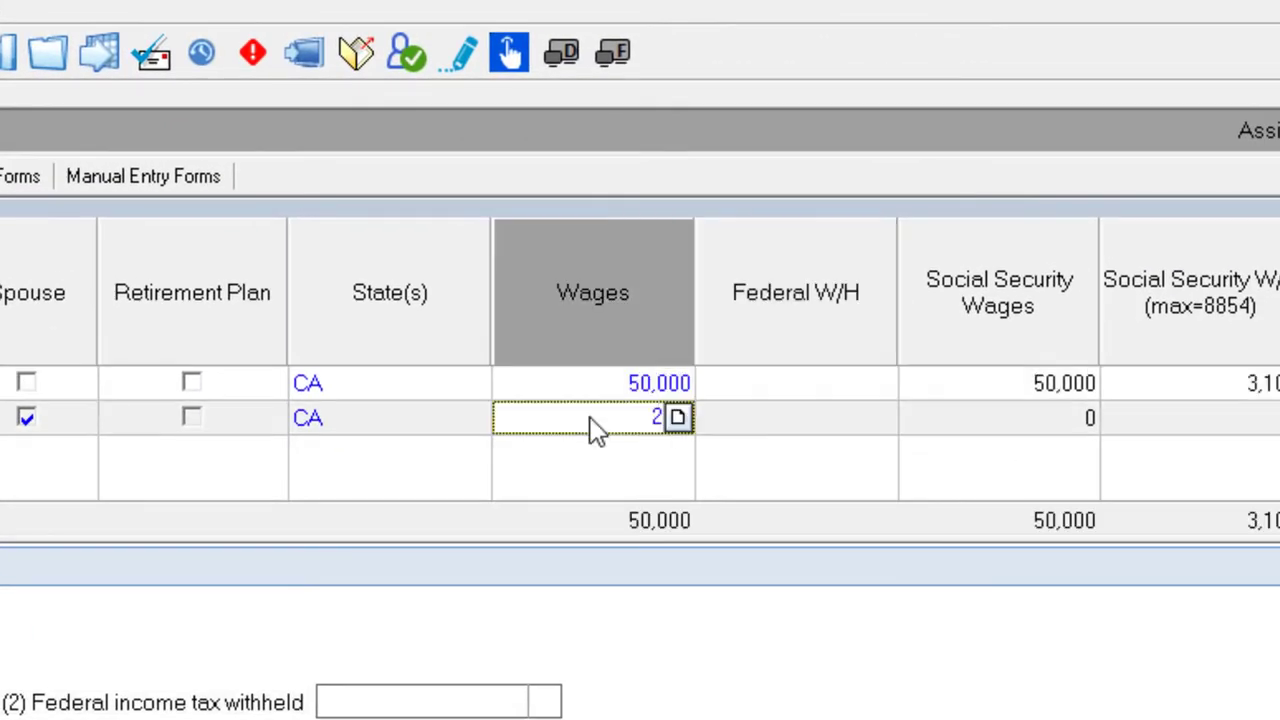
text(0,000)
key(Tab)
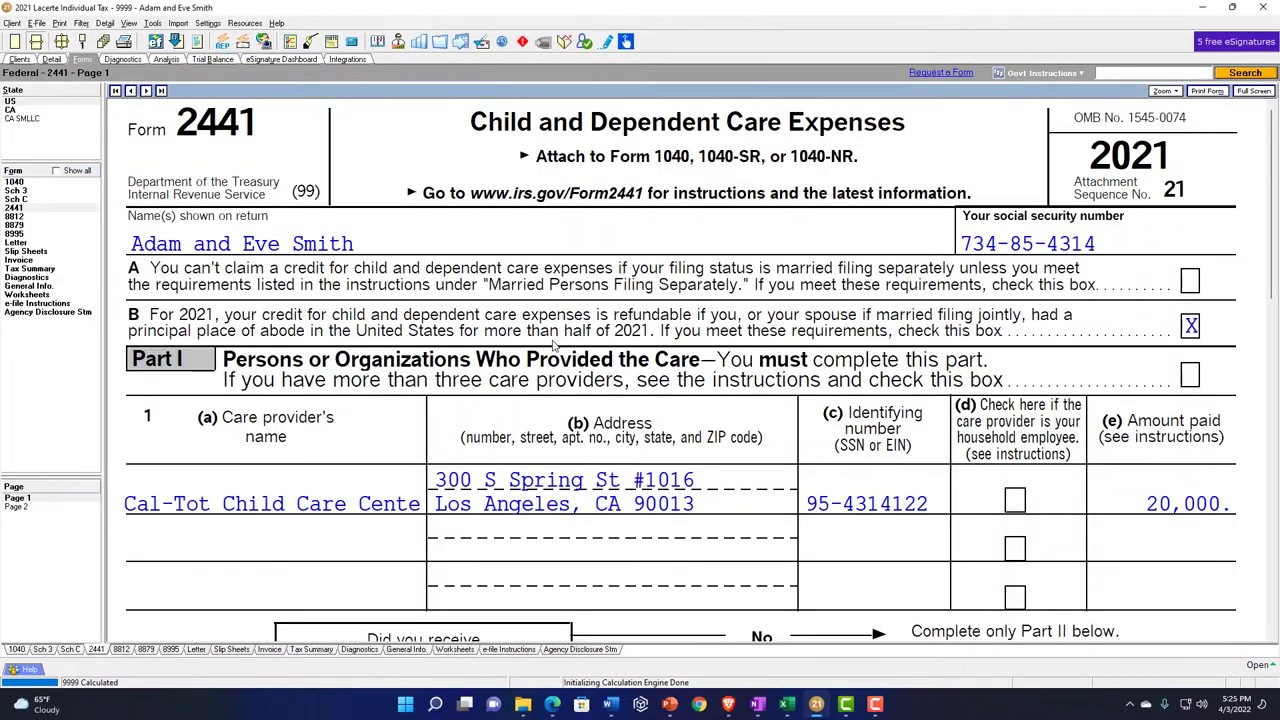
scroll(553, 345, down, 10)
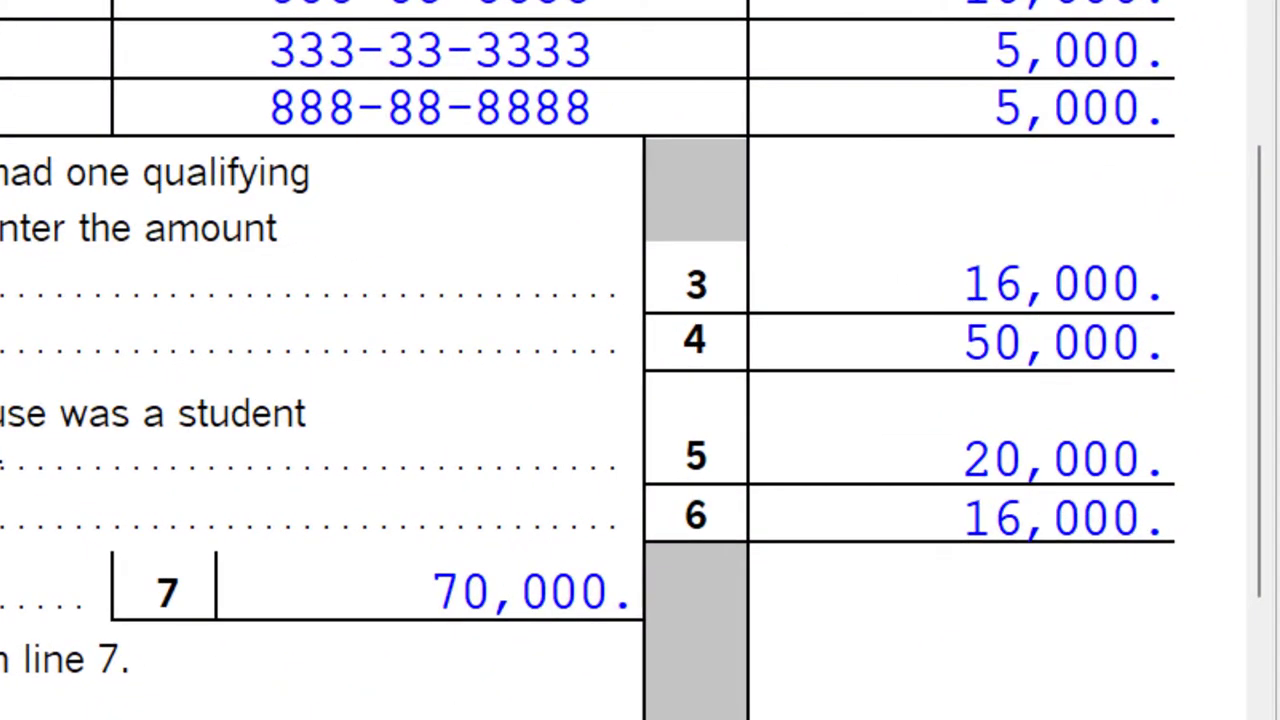
Look at the sample W-2 on OneNote's Income Reporting Forms page, then switch back to the W-2 input in Lacerte.
drag(1137, 400, 1137, 637)
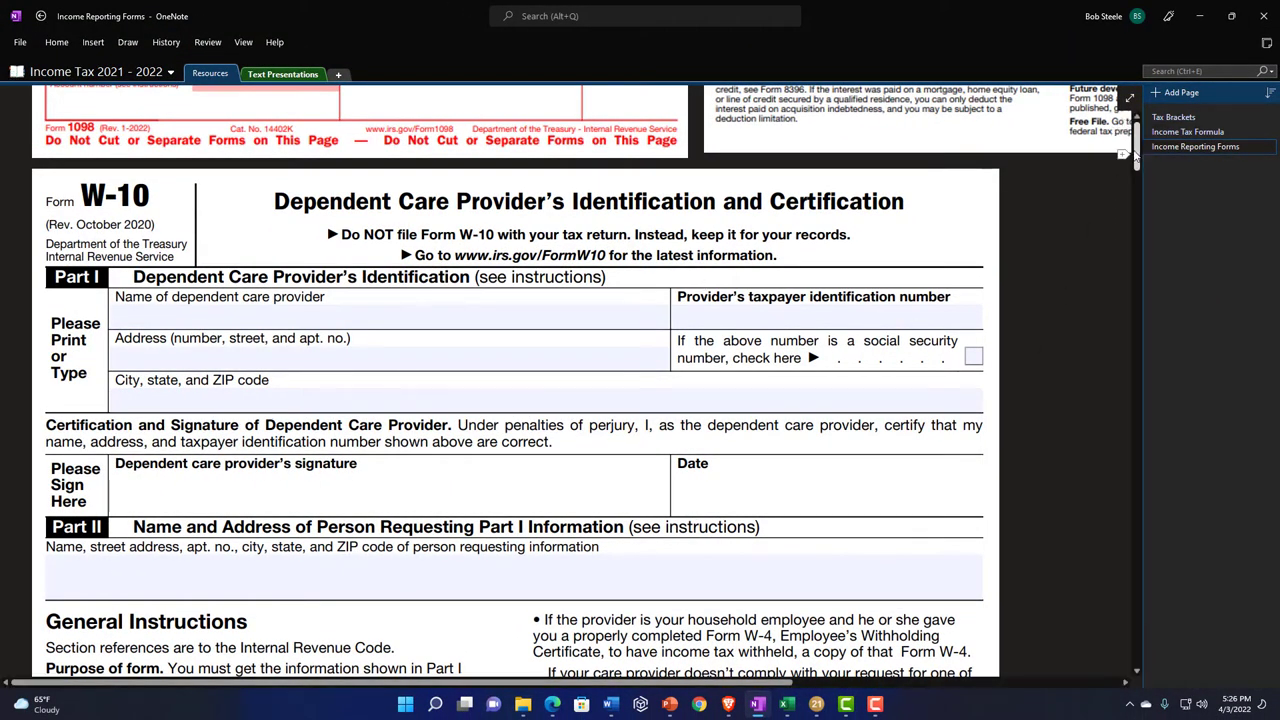
click(1180, 146)
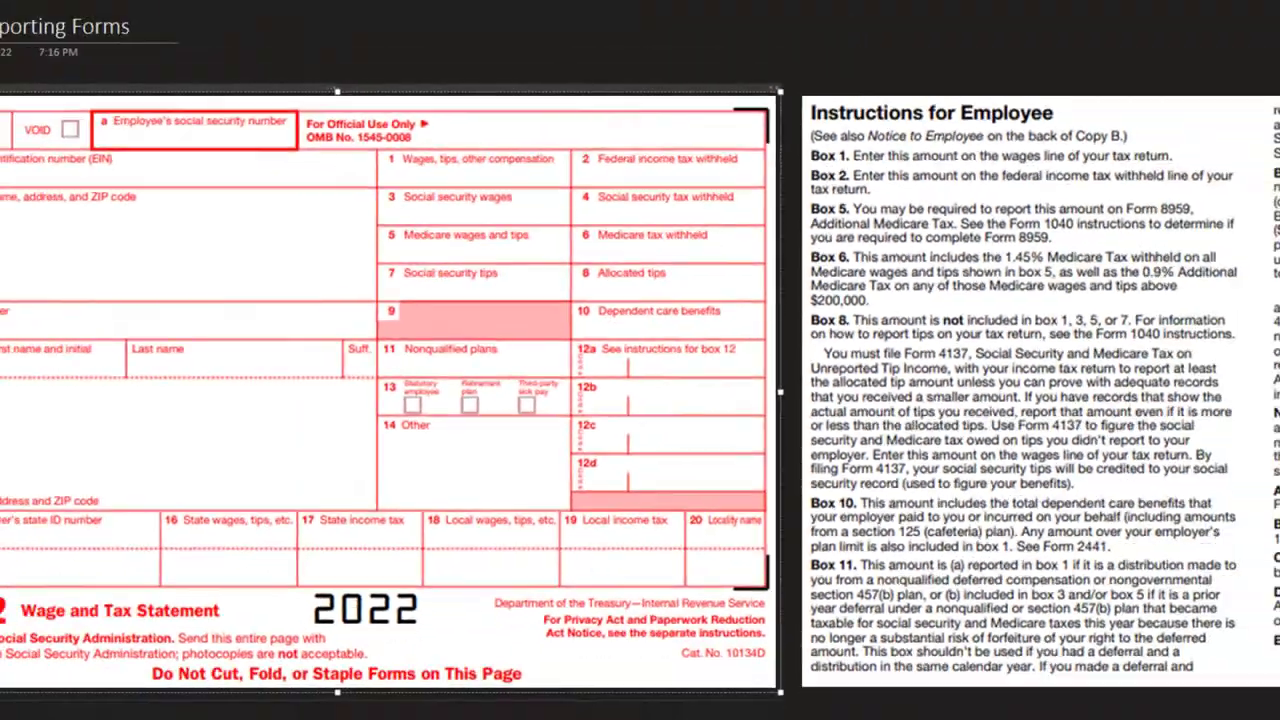
click(816, 705)
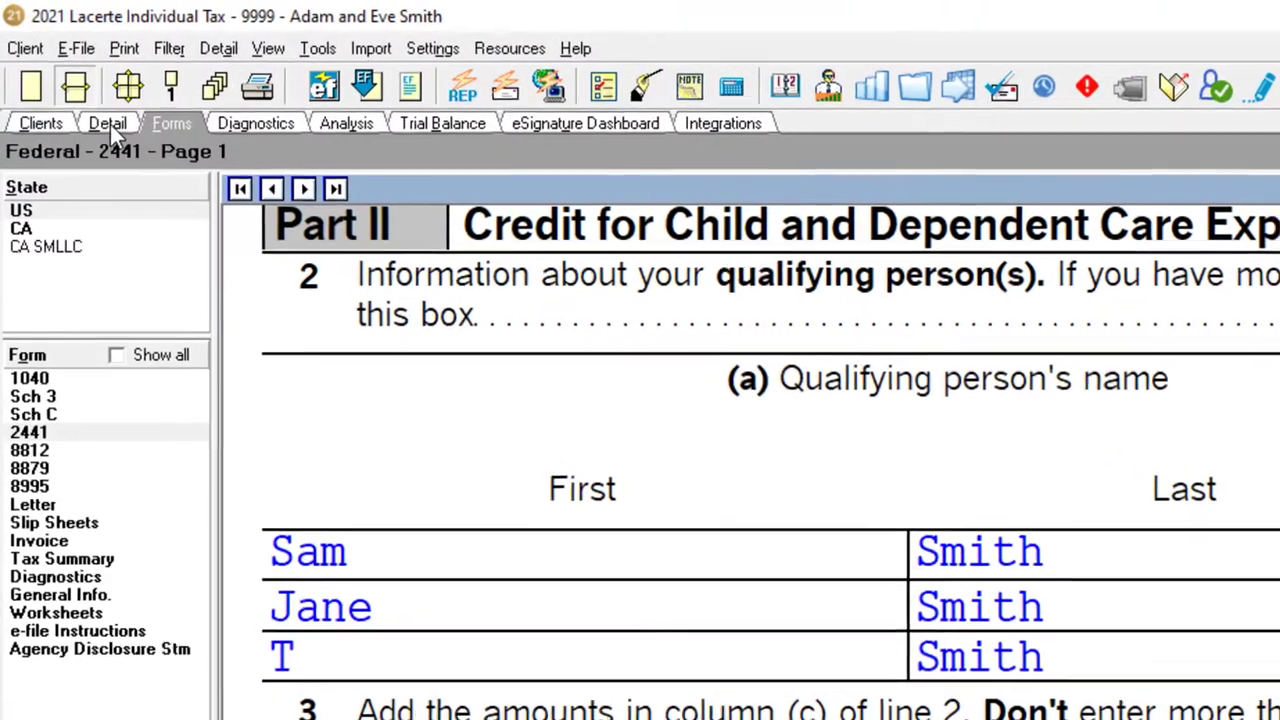
click(51, 59)
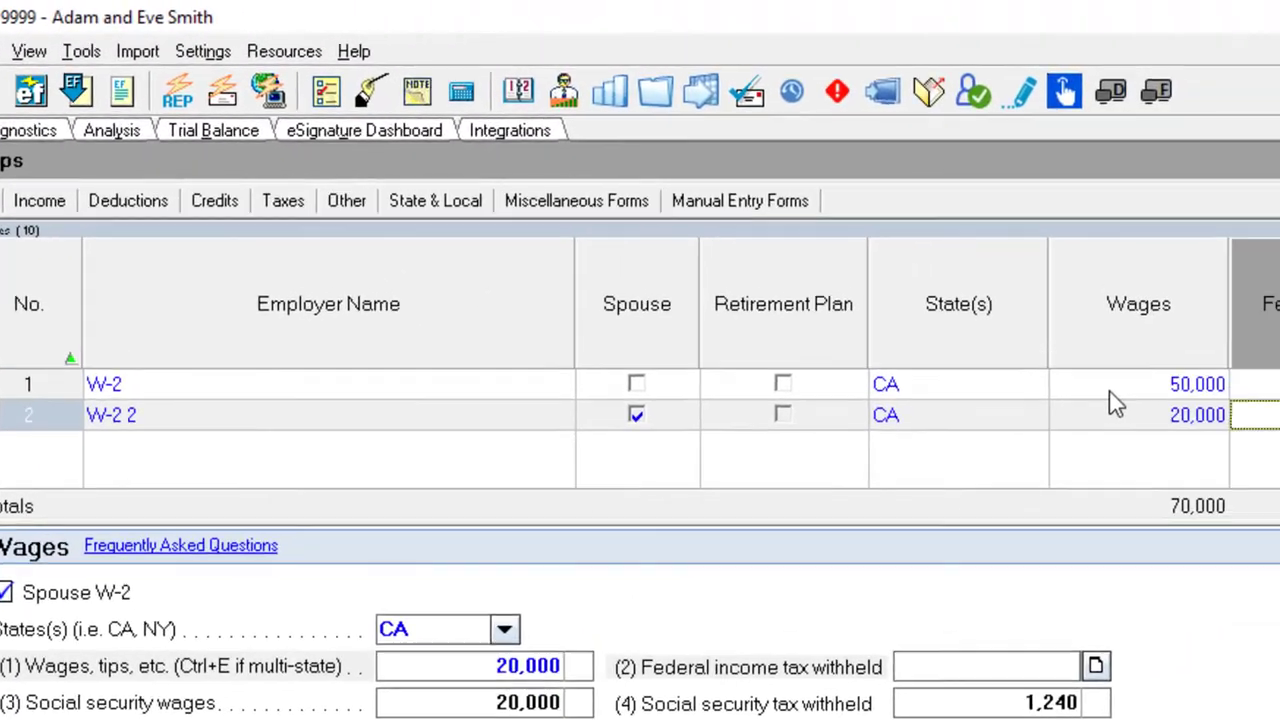
Enter 2,000 of box 10 dependent care benefits on the taxpayer's 50,000 W-2.
click(1110, 385)
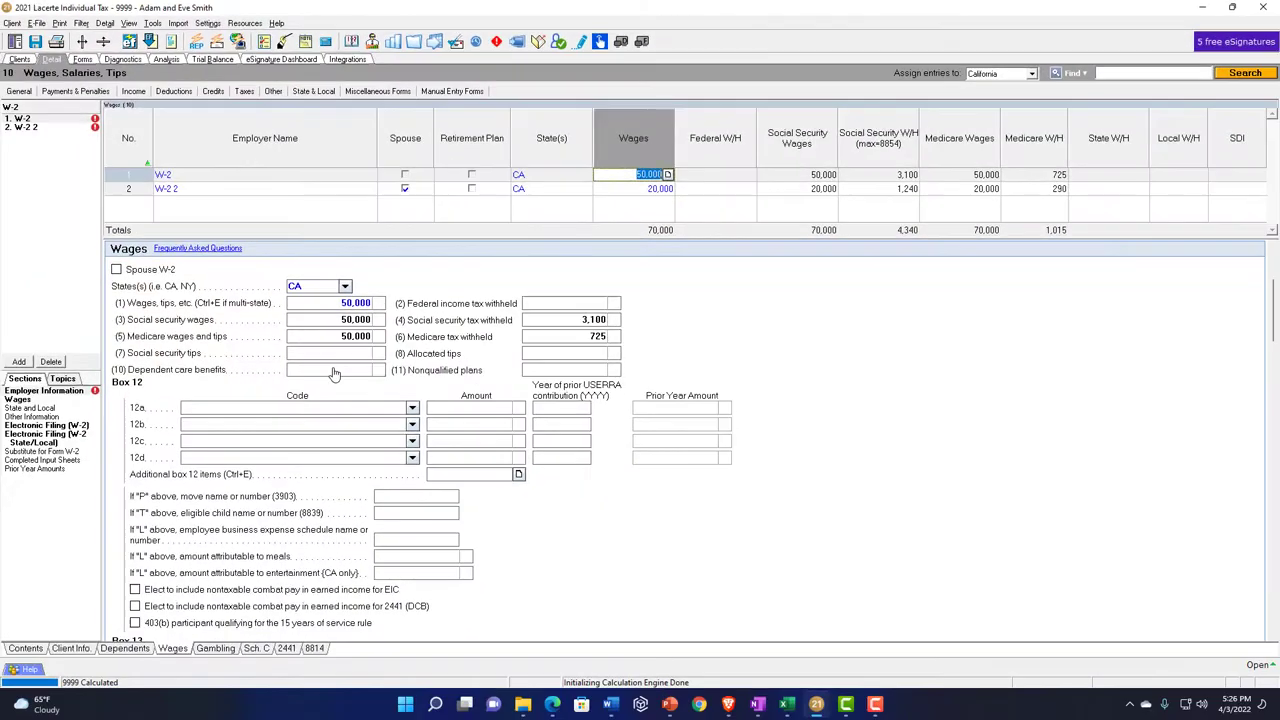
click(334, 370)
text(2000)
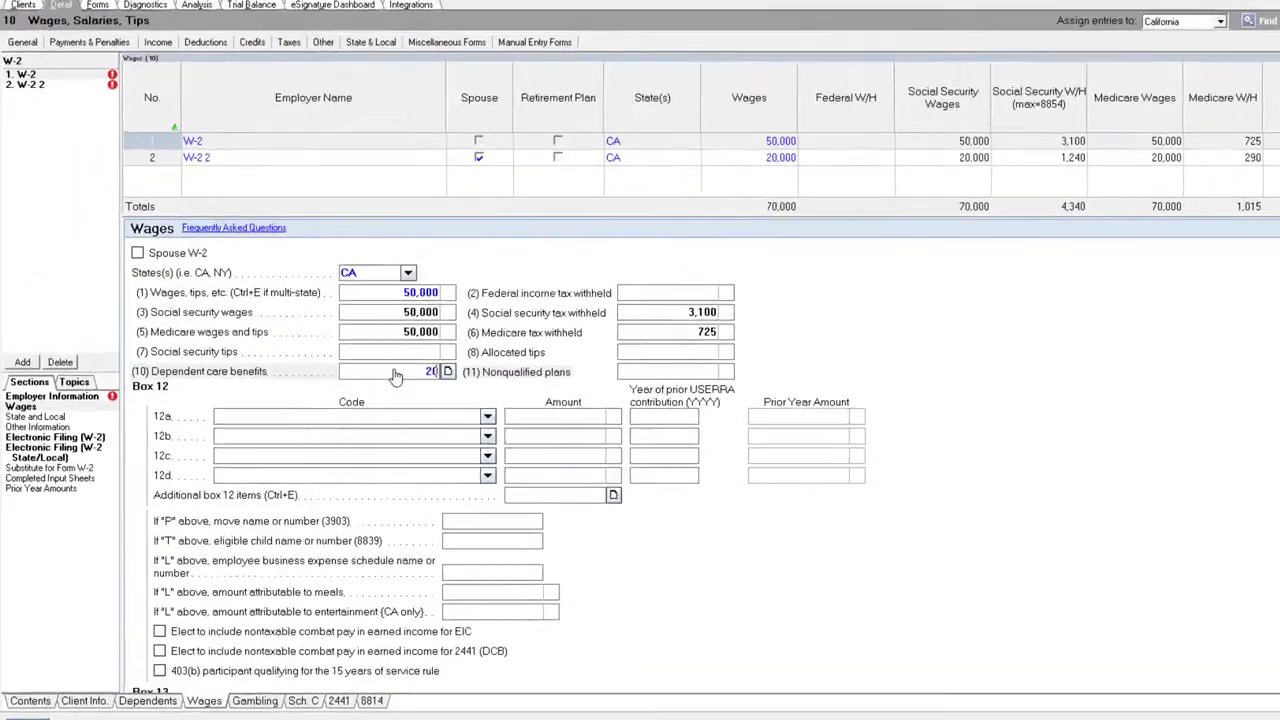
key(Tab)
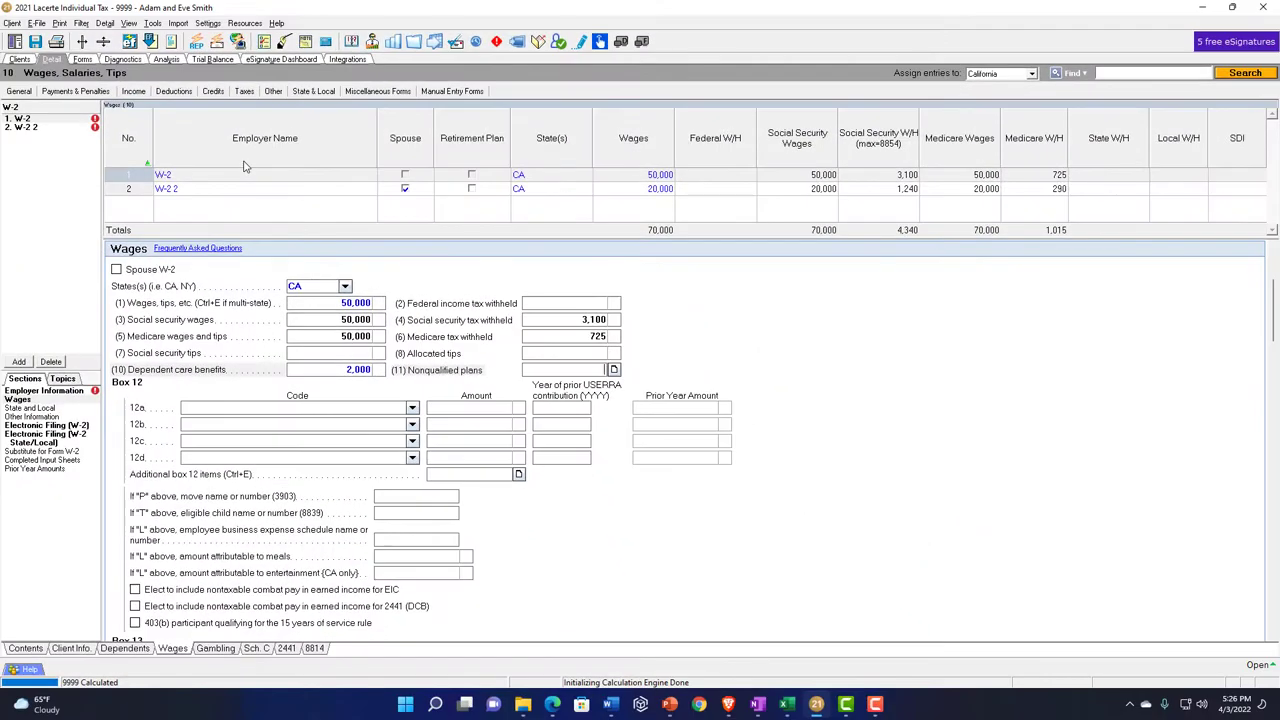
Examine Form 2441 Part III on page 2 for the dependent care benefits, then the expense and earned income lines on page 1.
click(83, 59)
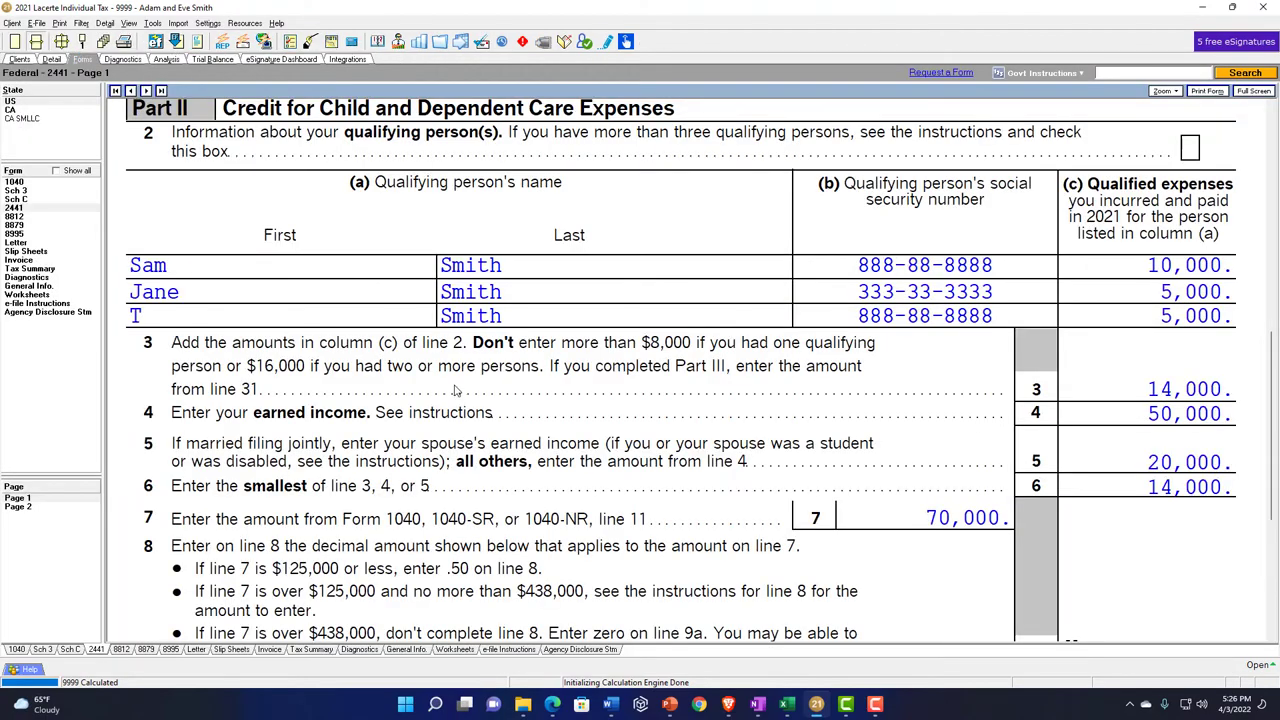
click(20, 509)
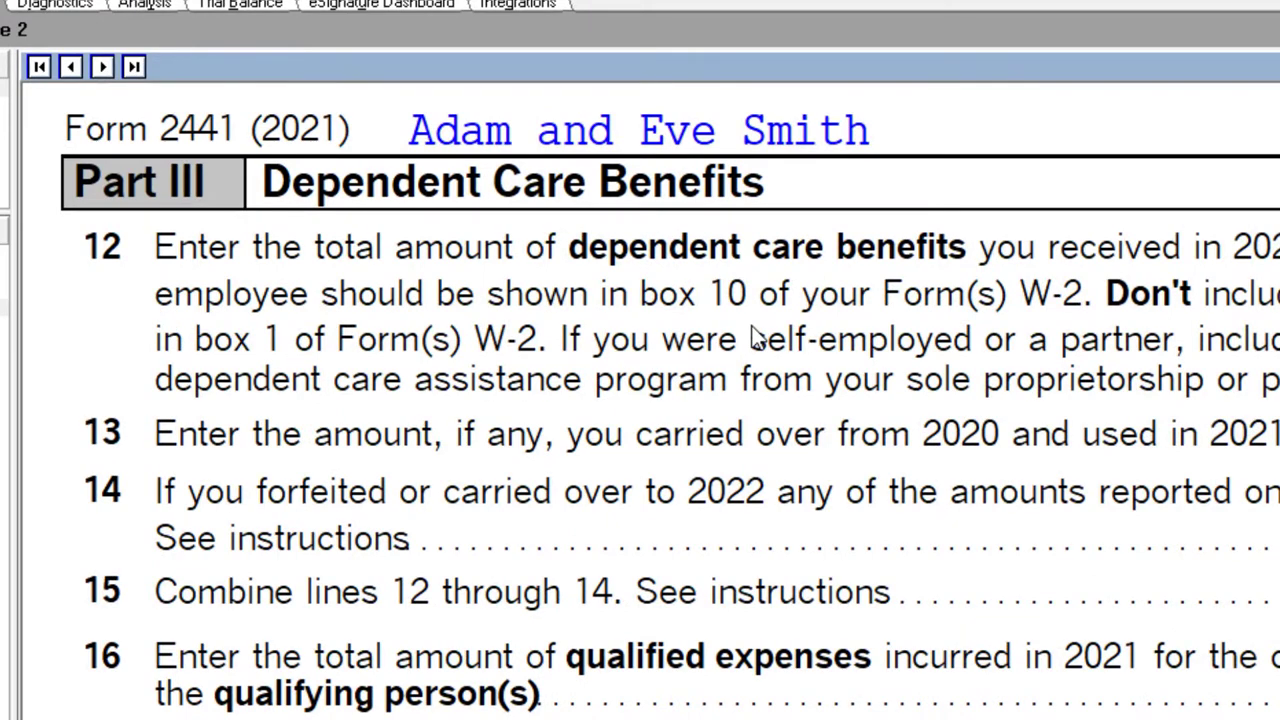
scroll(757, 338, down, 10)
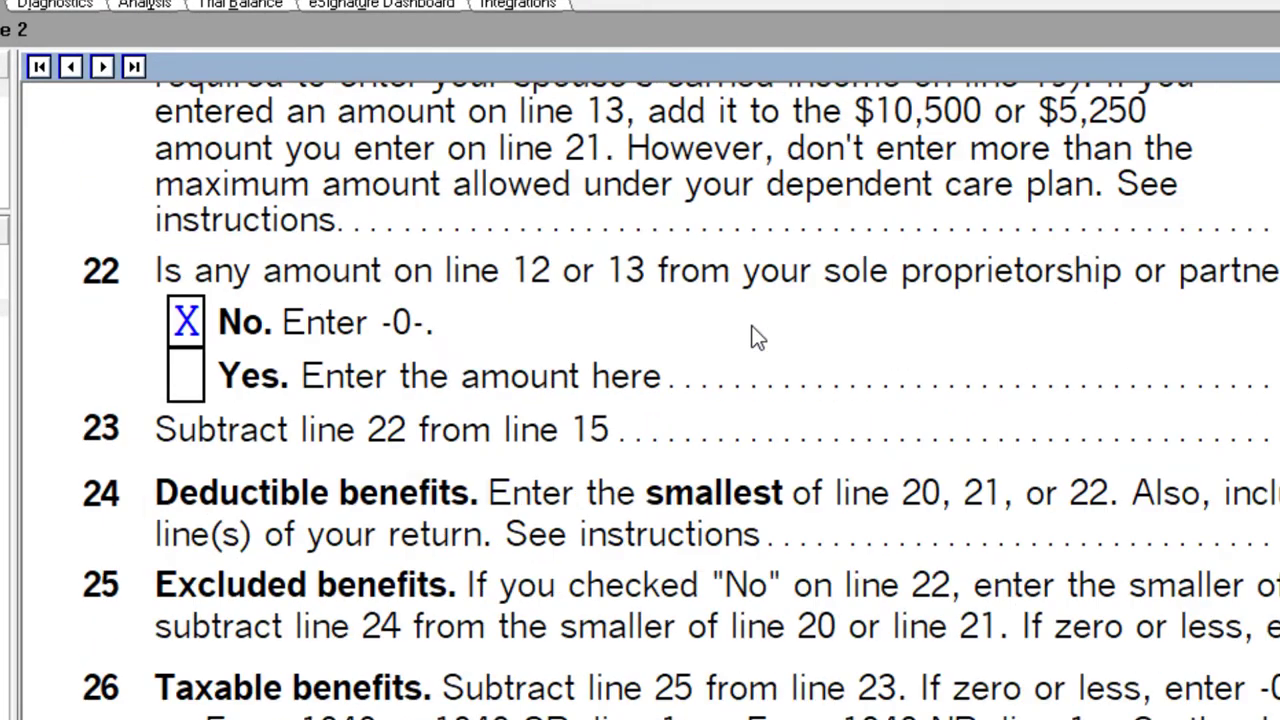
scroll(757, 338, down, 3)
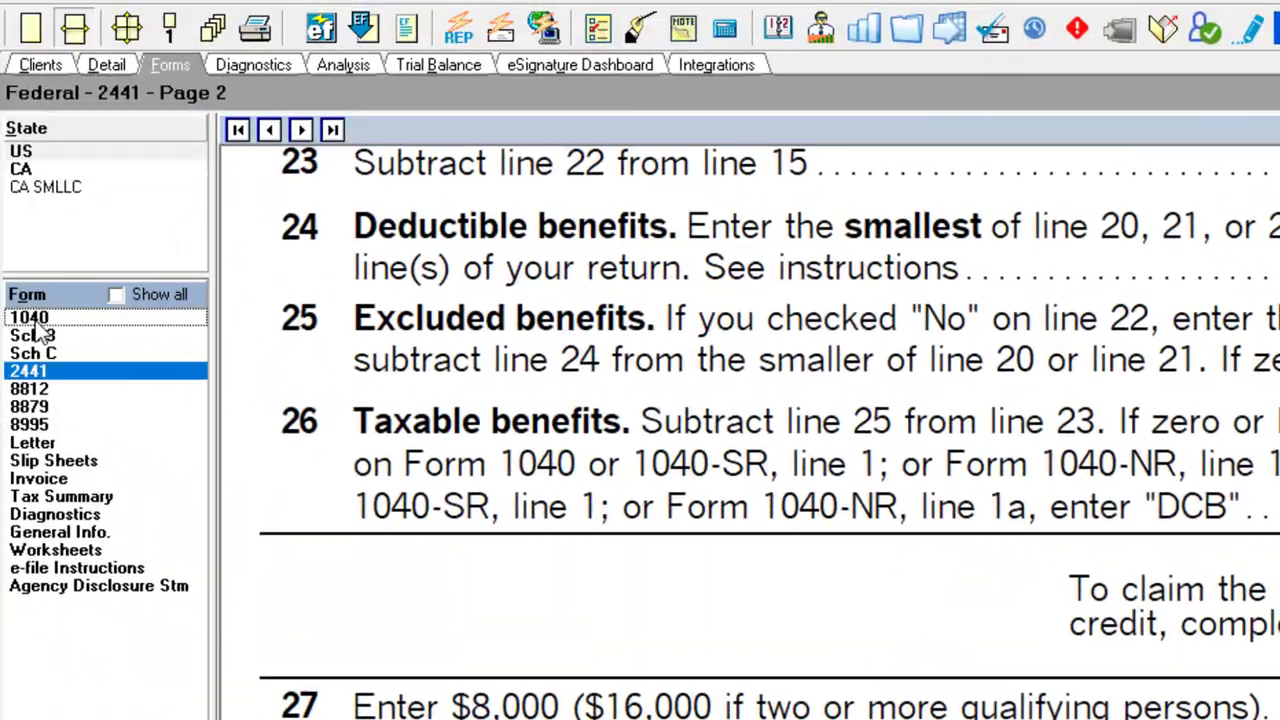
click(30, 320)
click(40, 369)
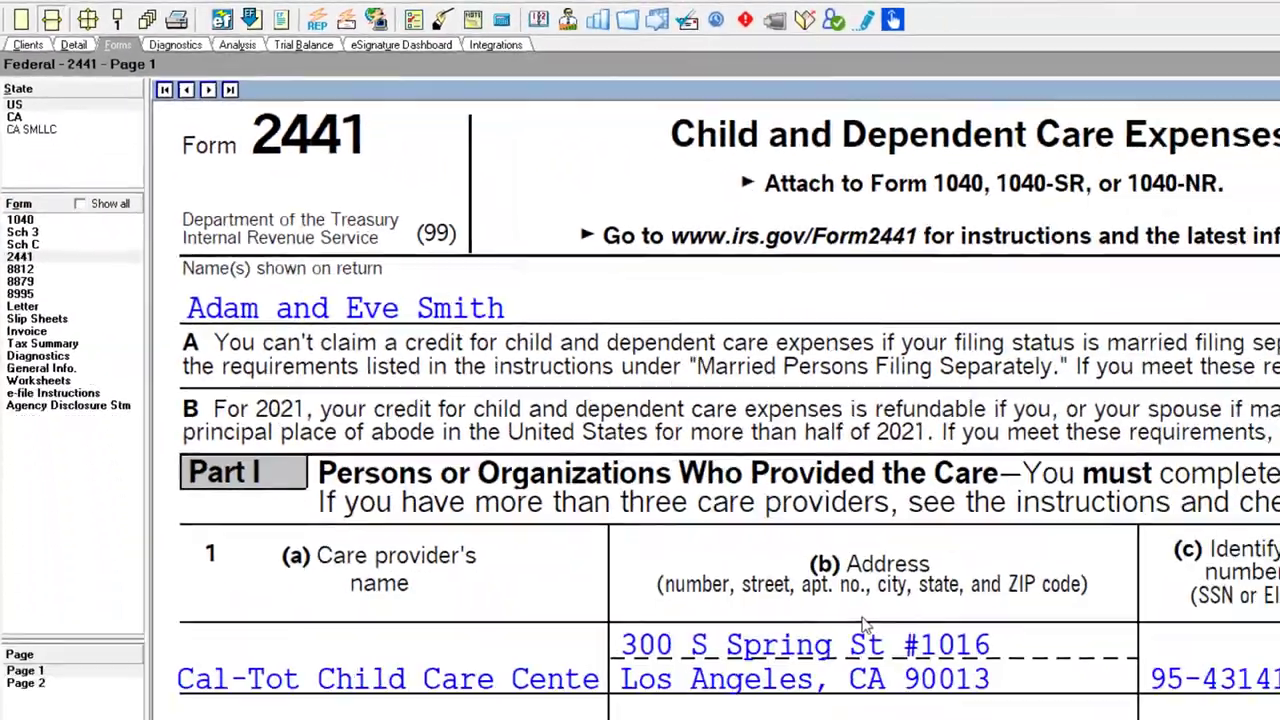
scroll(866, 624, down, 5)
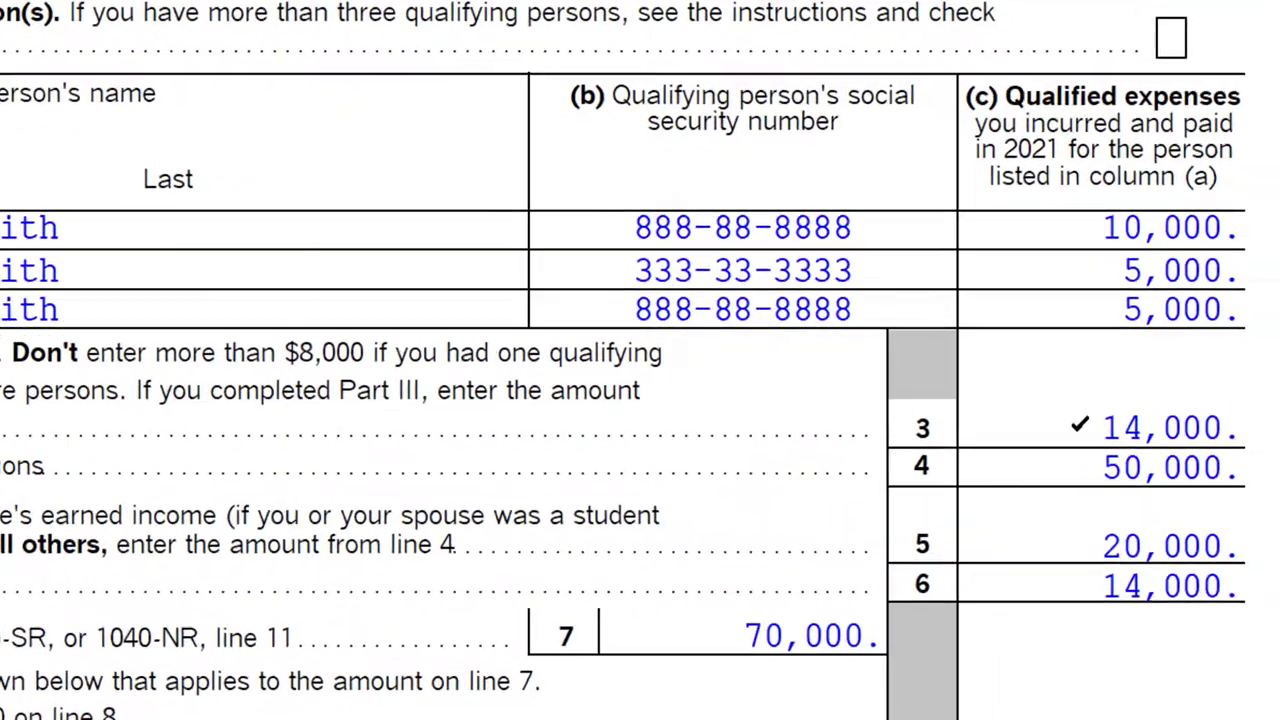
click(1170, 545)
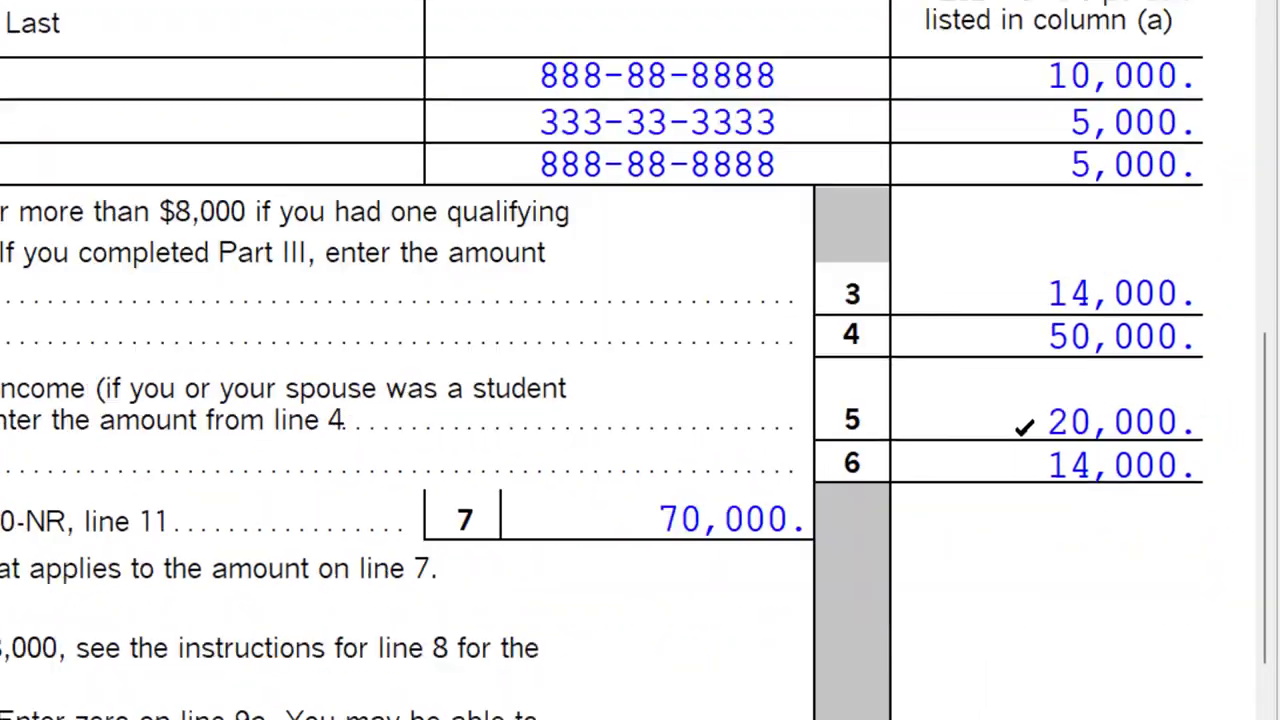
scroll(1023, 427, down, 3)
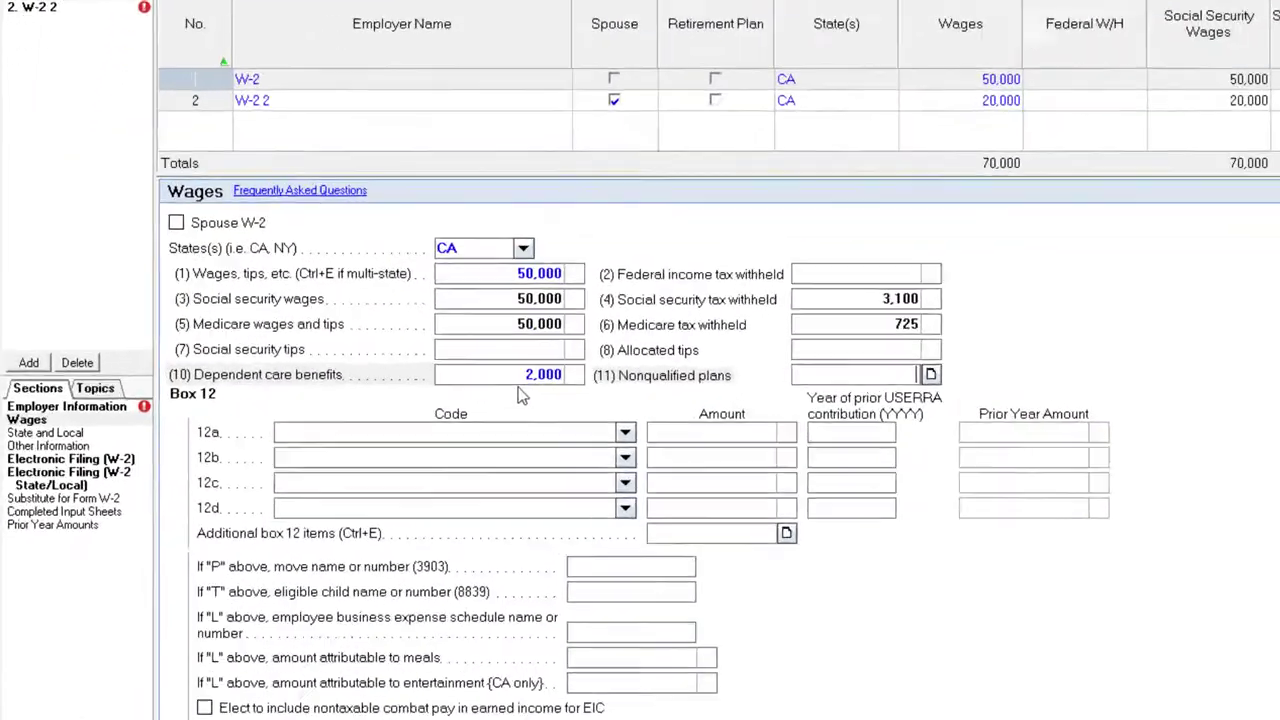
Clear the dependent care benefits from the taxpayer's W-2 and recheck the expense limit on Form 2441 page 1.
click(340, 370)
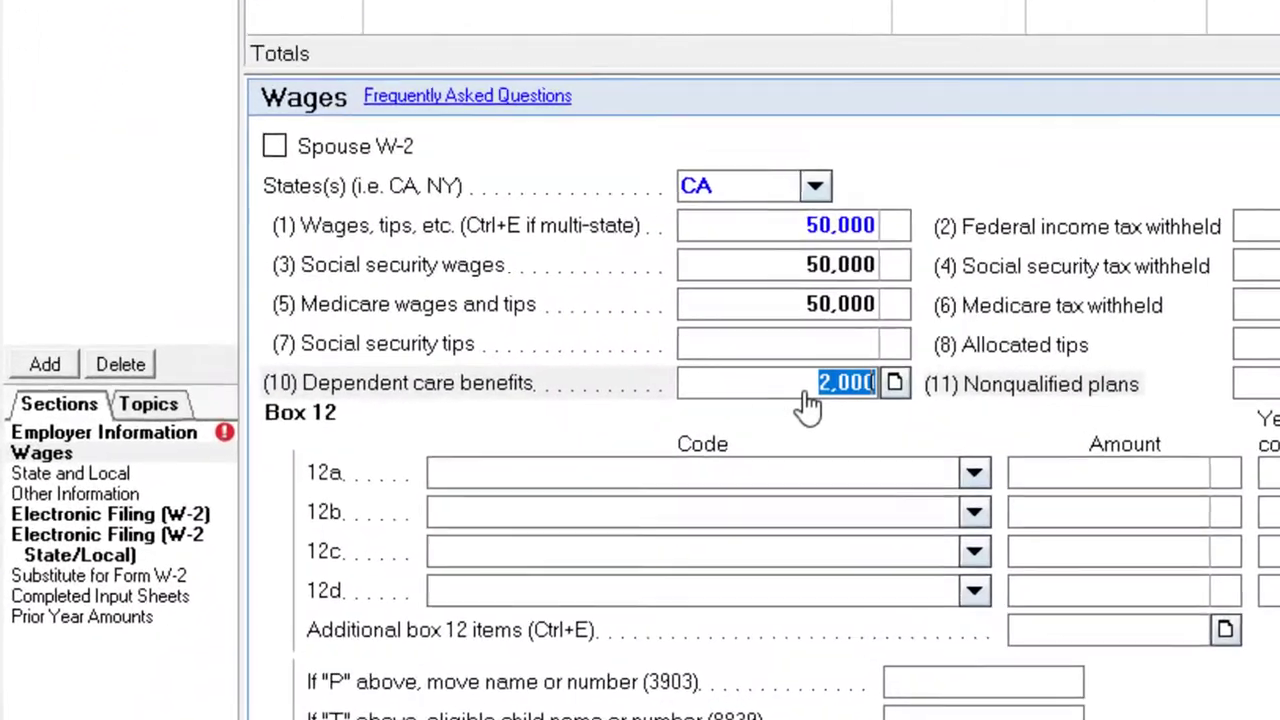
key(Delete)
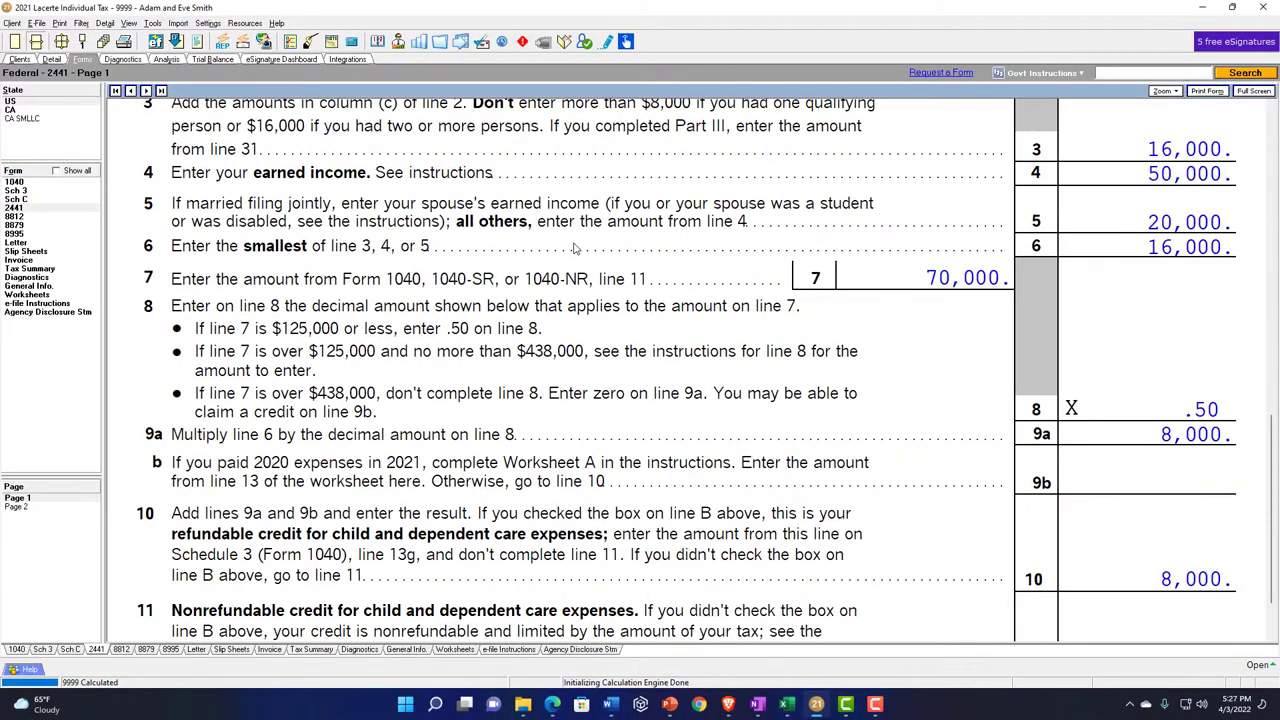
scroll(575, 248, up, 3)
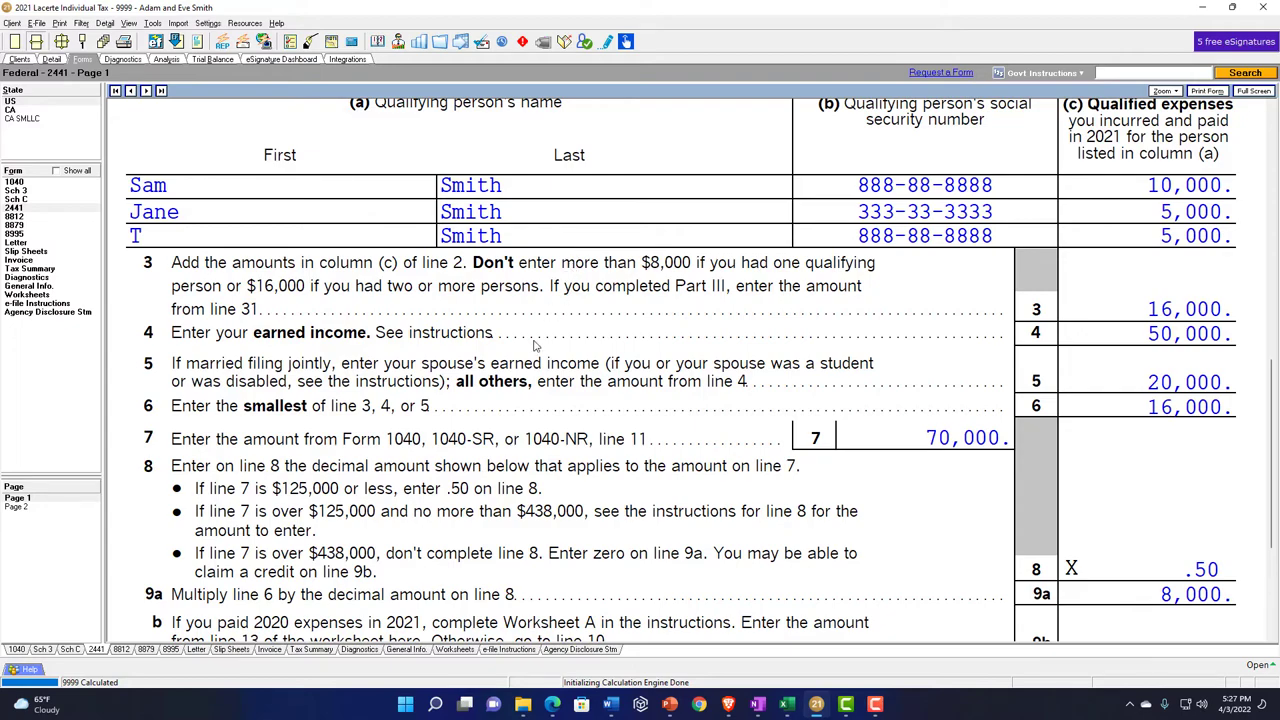
Add a third W-2 with the employer name Combat pay and assign it to the spouse.
click(58, 59)
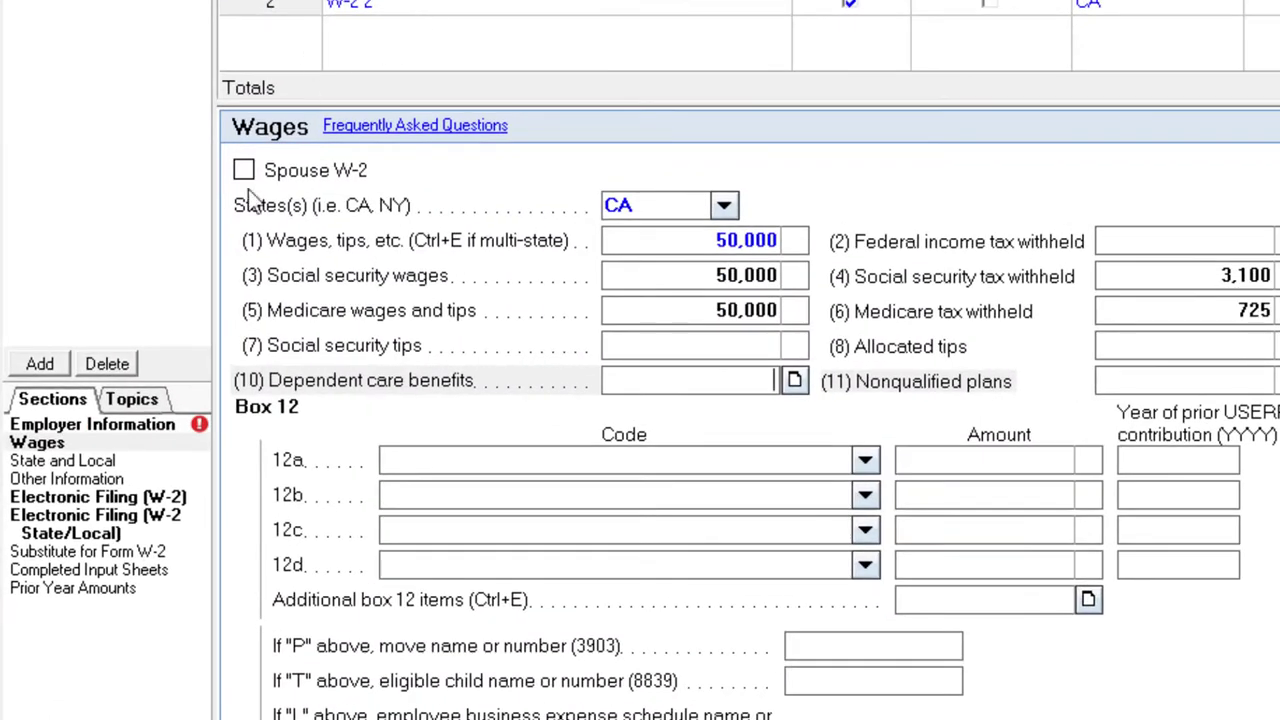
click(40, 363)
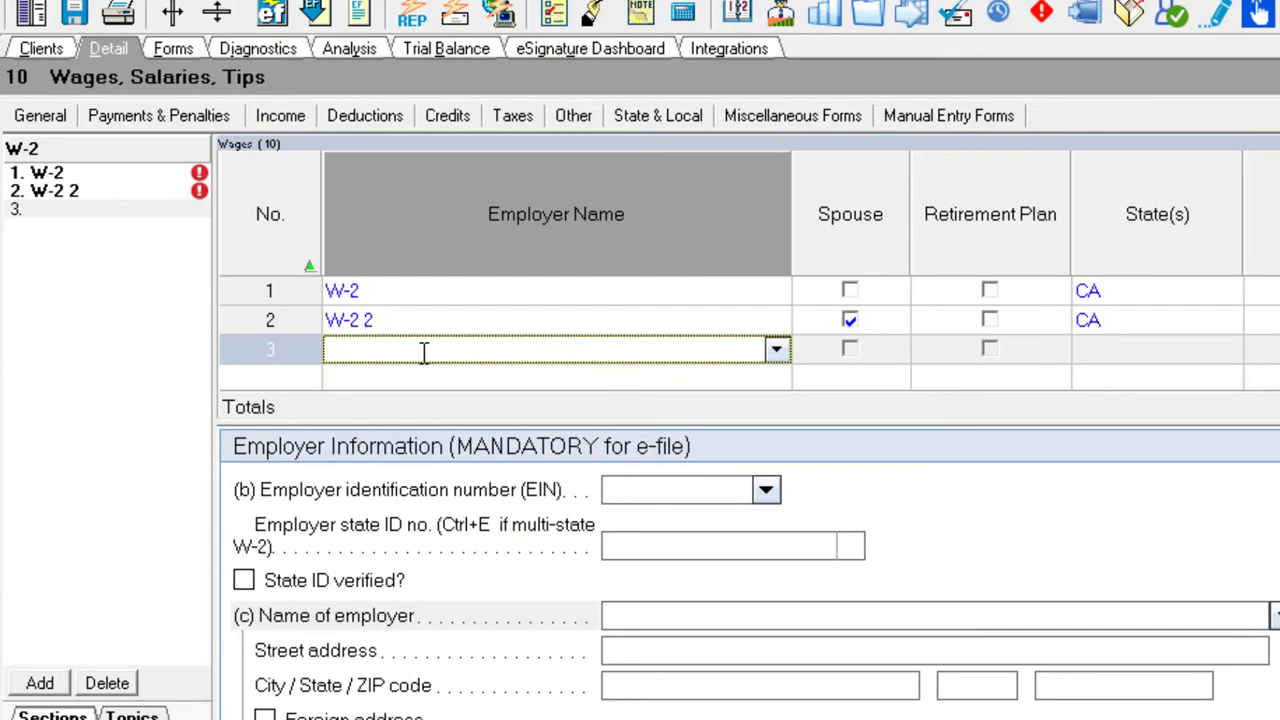
text(We)
key(BackSpace)
key(BackSpace)
key(BackSpace)
text(Co)
key(Tab)
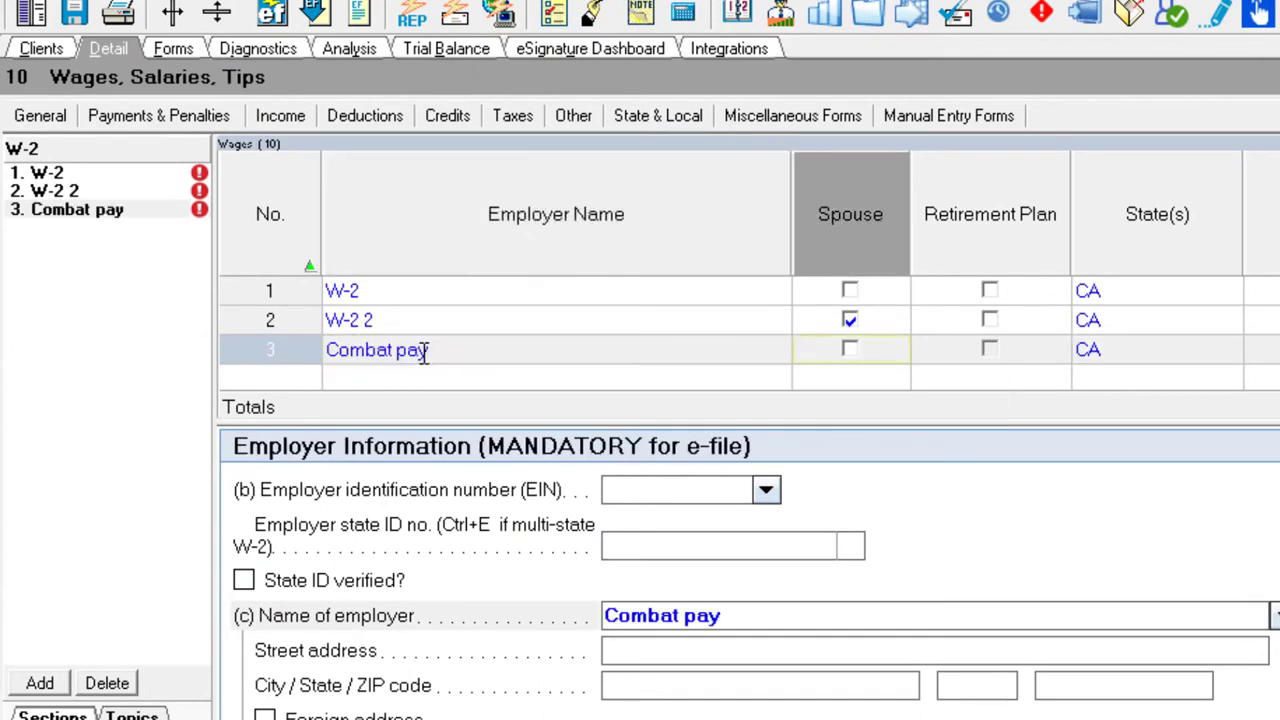
click(847, 351)
On the Combat pay W-2, set box 12a to code Q - Nontaxable combat pay with an amount of 10,000.
click(906, 409)
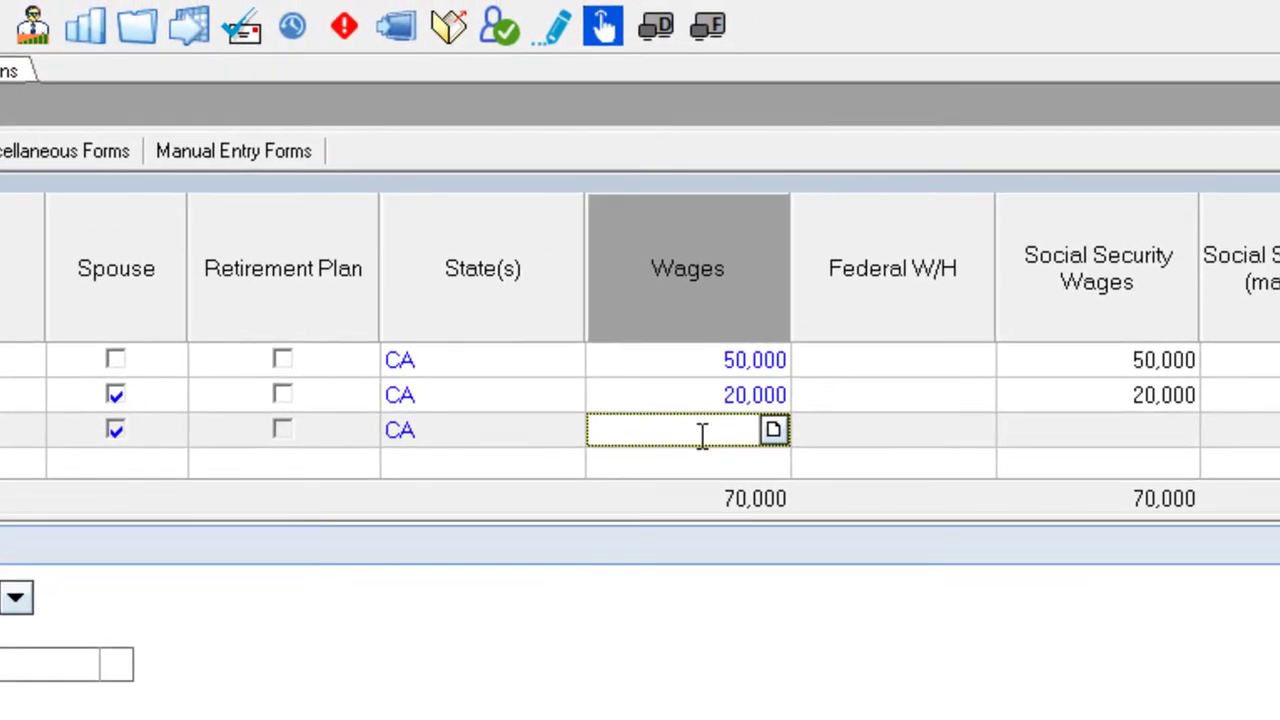
click(894, 646)
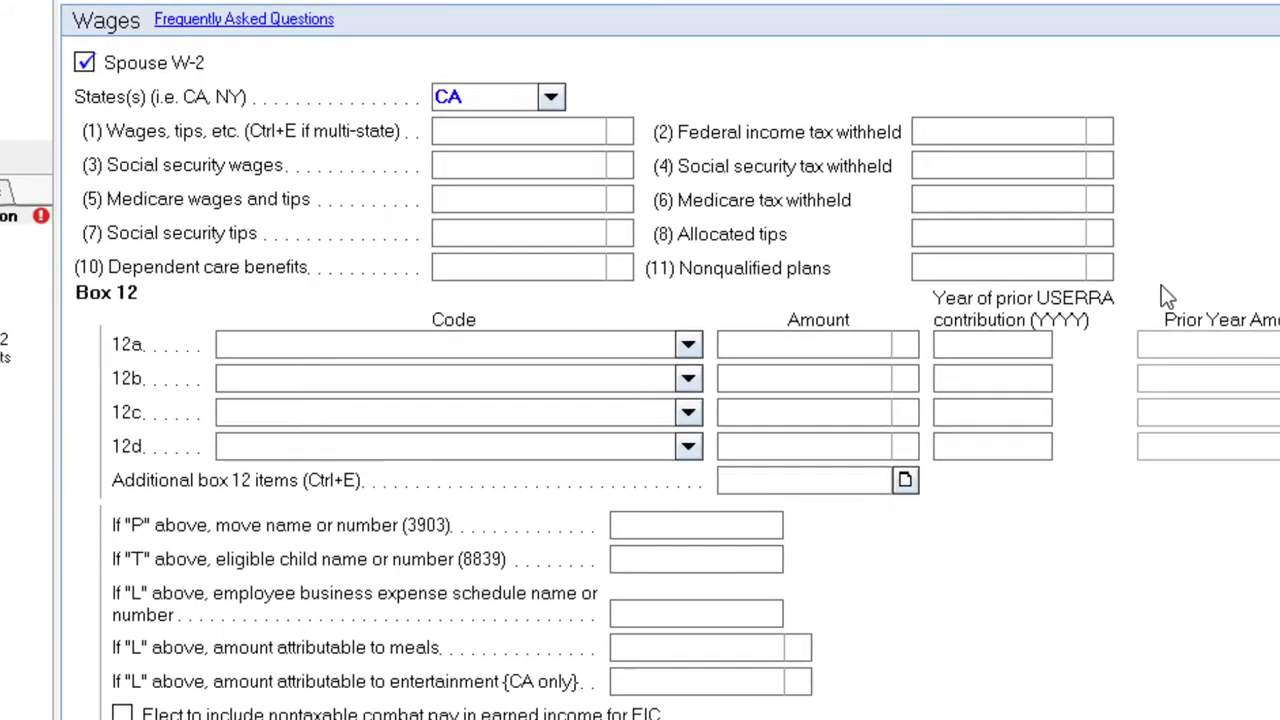
click(688, 344)
scroll(684, 452, down, 2)
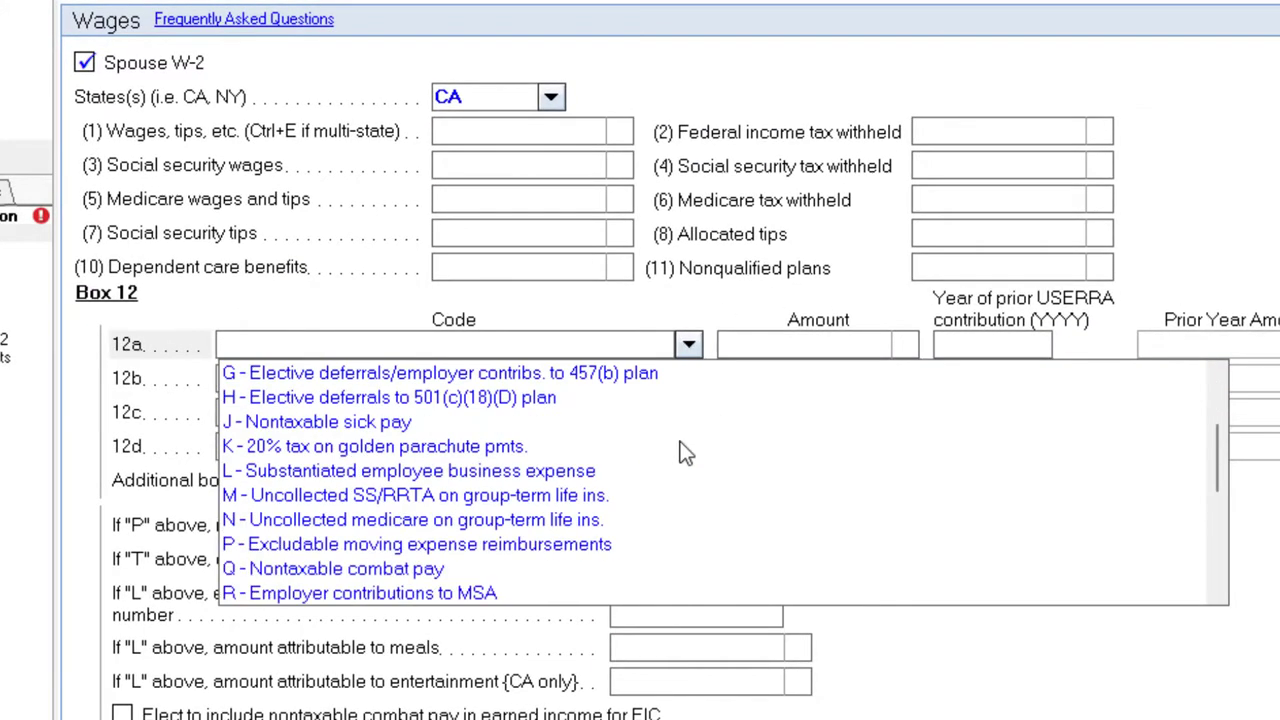
key(q)
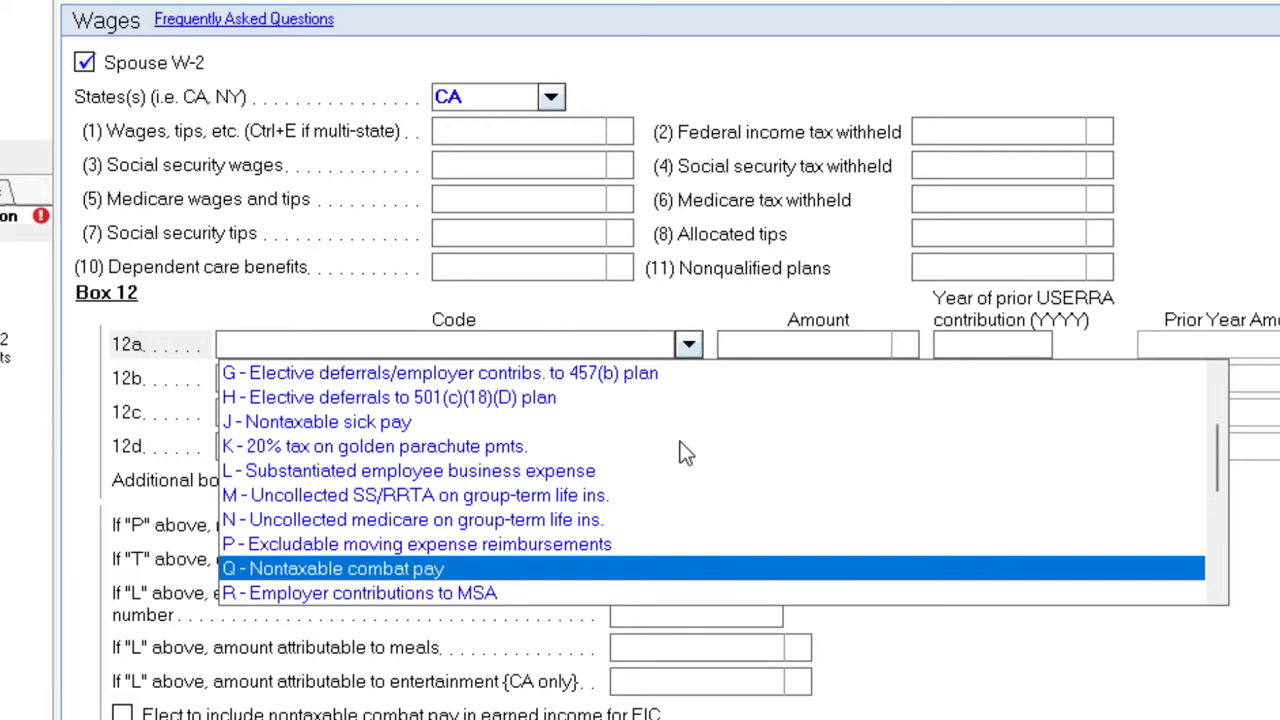
click(492, 567)
click(794, 363)
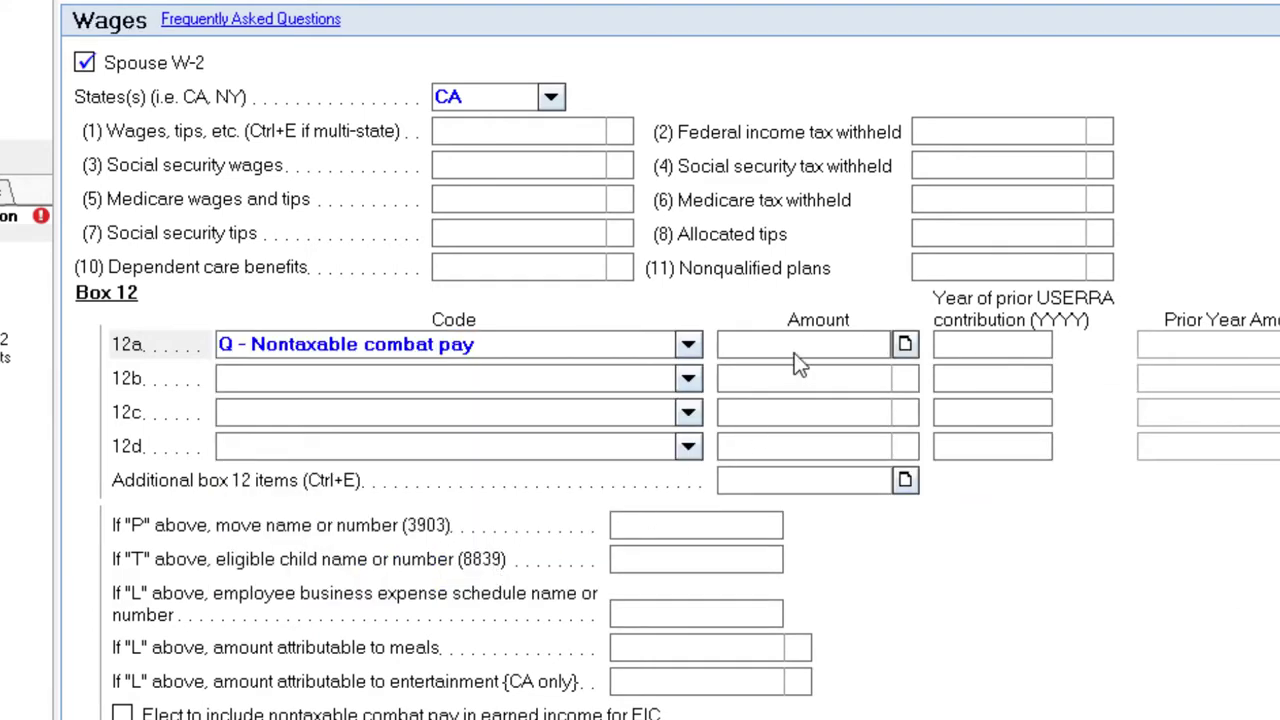
text(10000)
key(Tab)
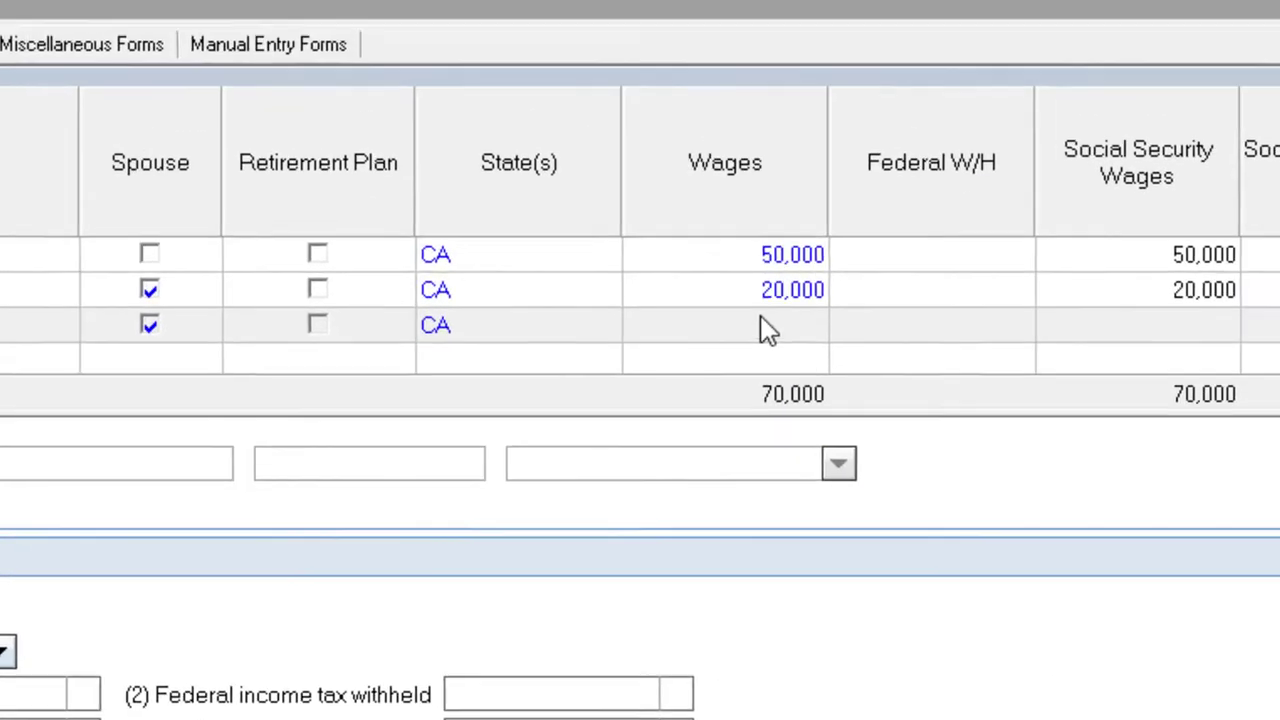
Set the wages on the spouse's W-2 2 to 1, then review the spouse's earned income and the credit on Form 2441.
click(745, 292)
text(1)
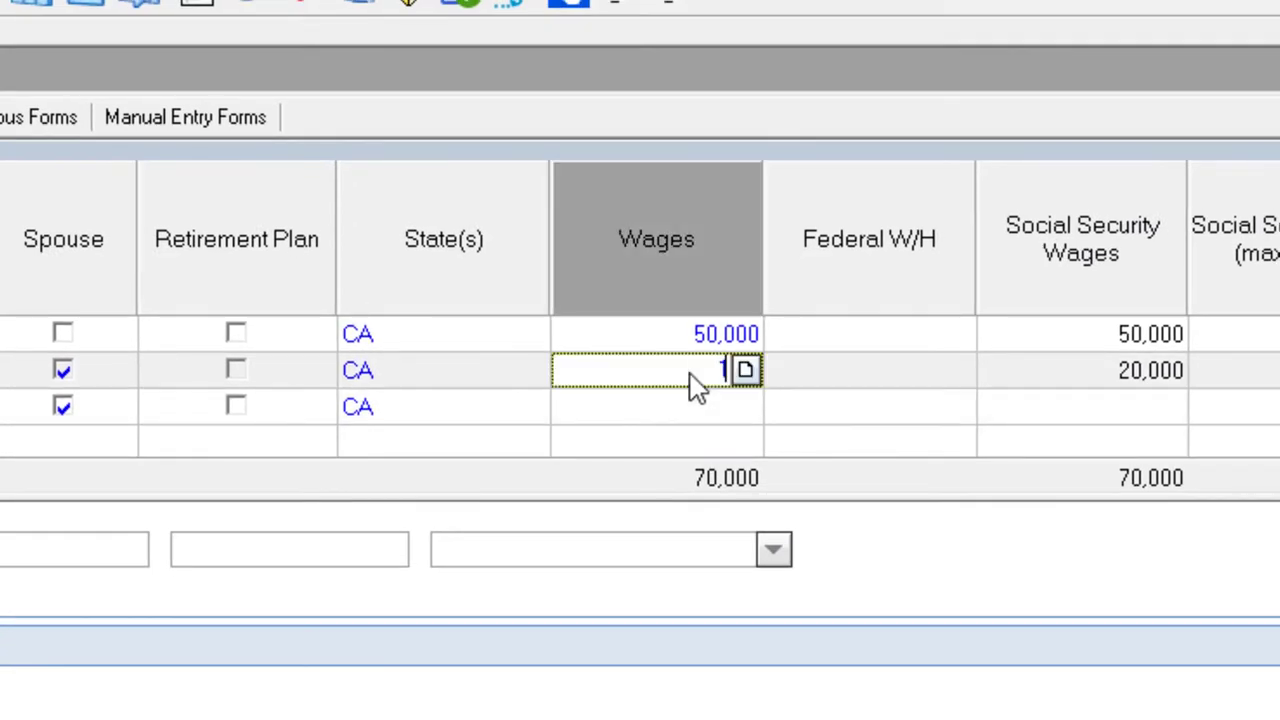
key(Tab)
click(690, 379)
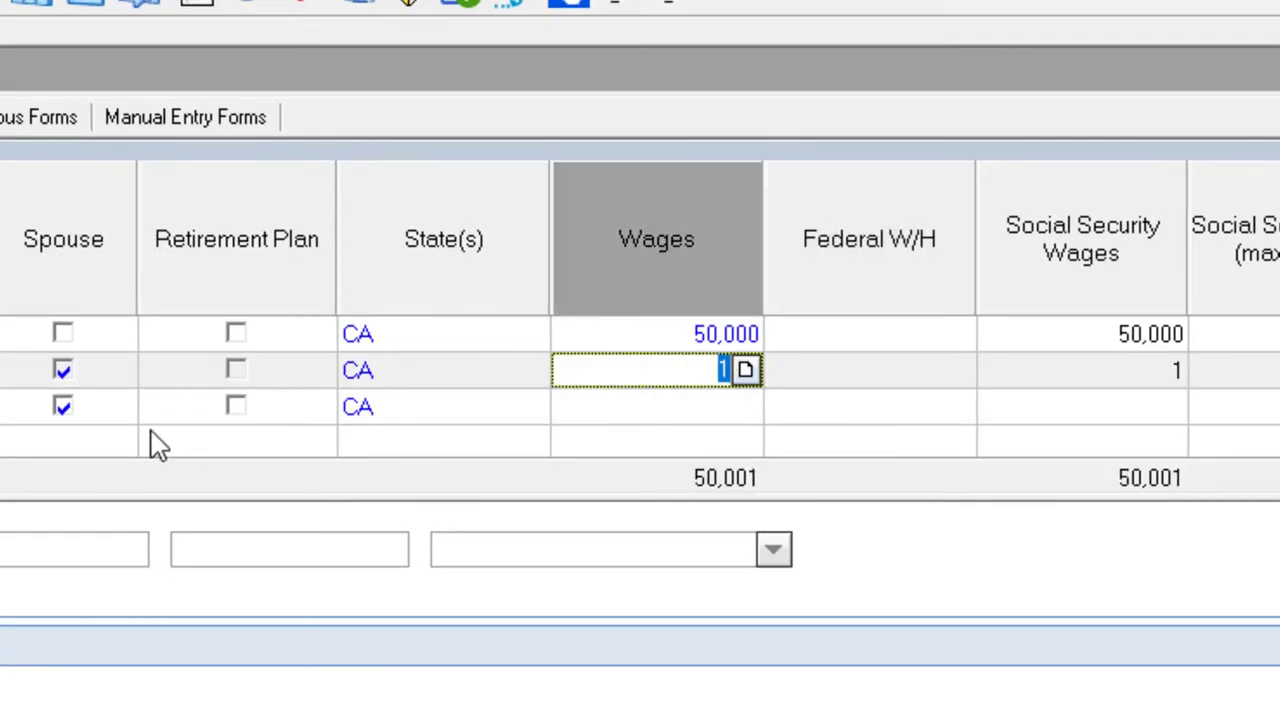
click(644, 408)
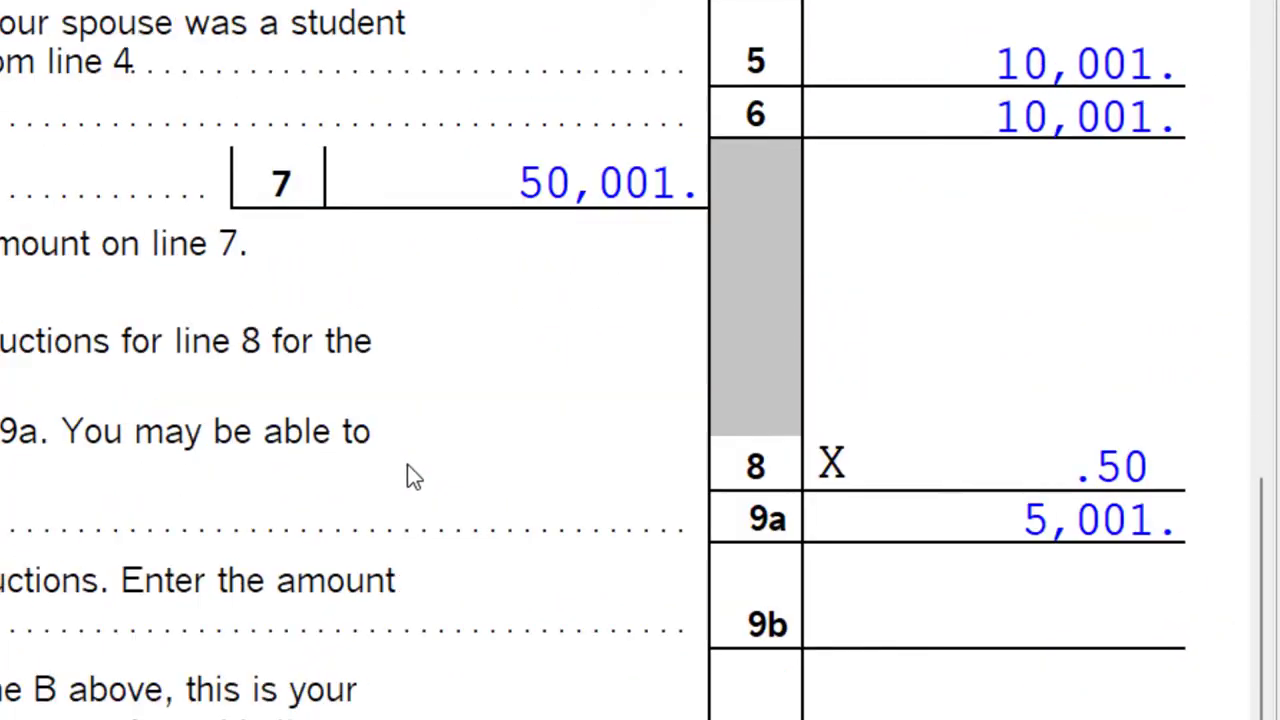
scroll(407, 464, down, 3)
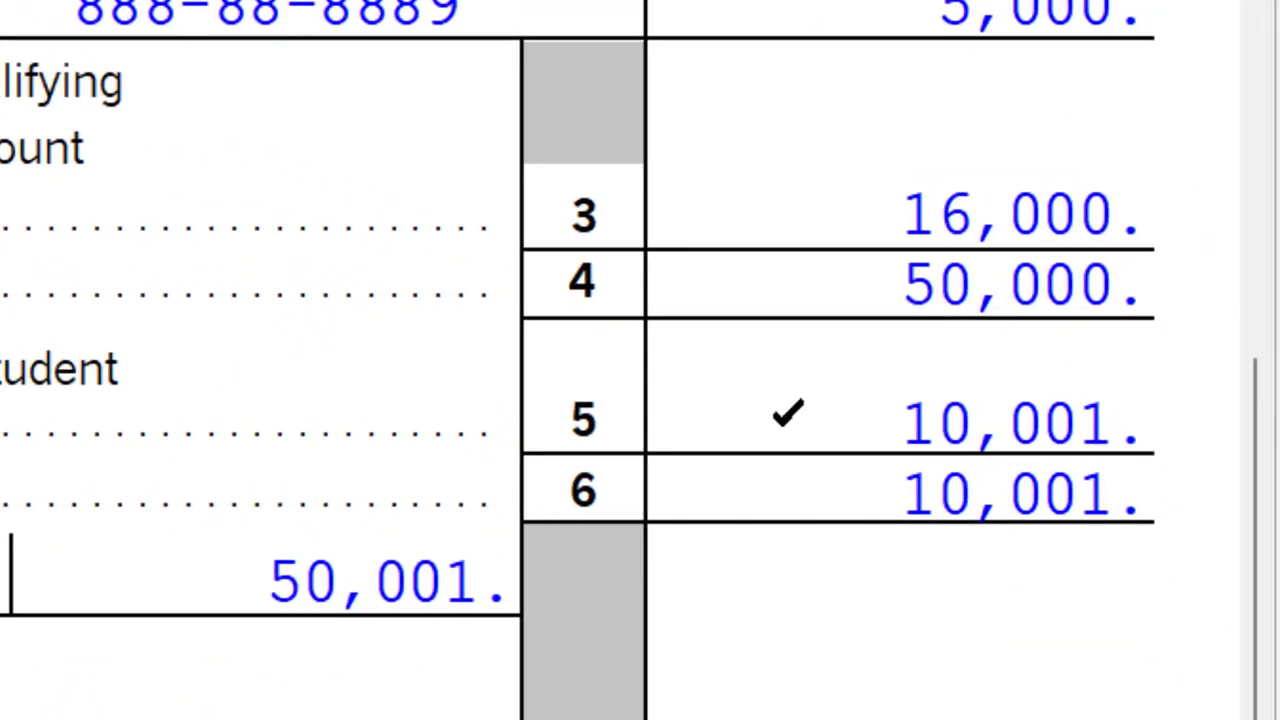
scroll(788, 413, down, 3)
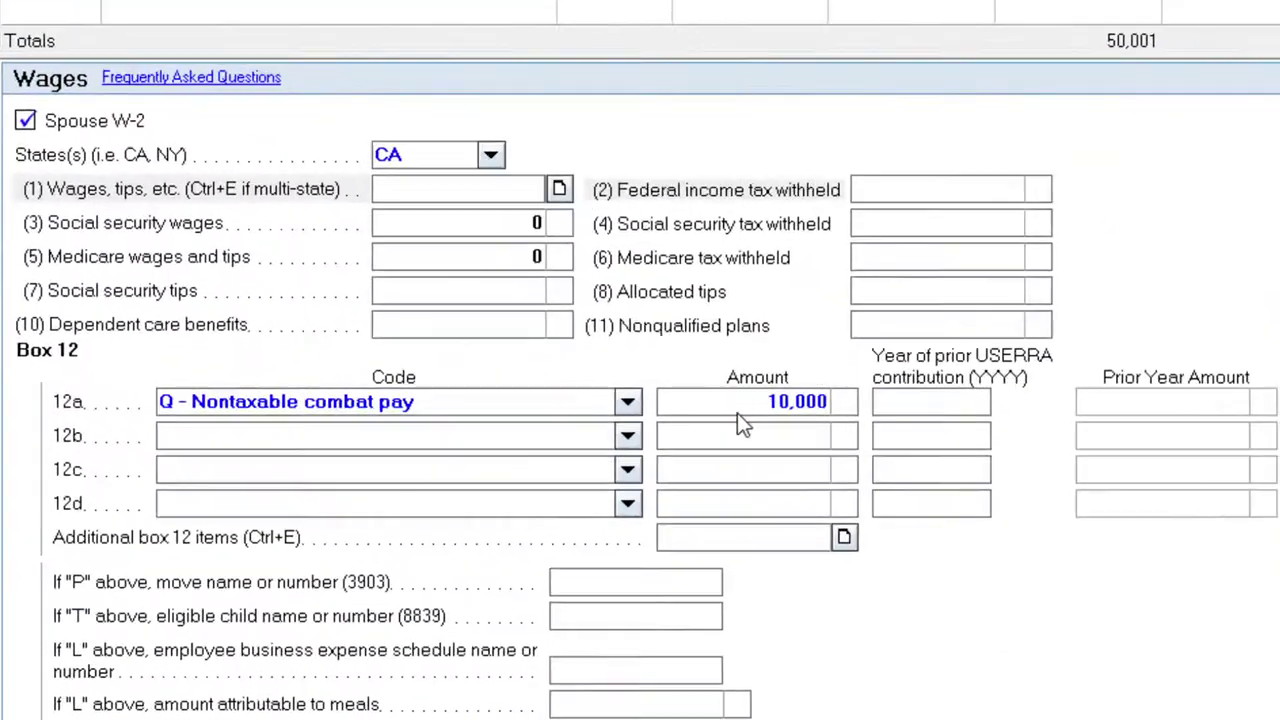
Set the spouse's nontaxable combat pay in box 12a to 20,000 and review the credit calculation on Form 2441.
click(739, 410)
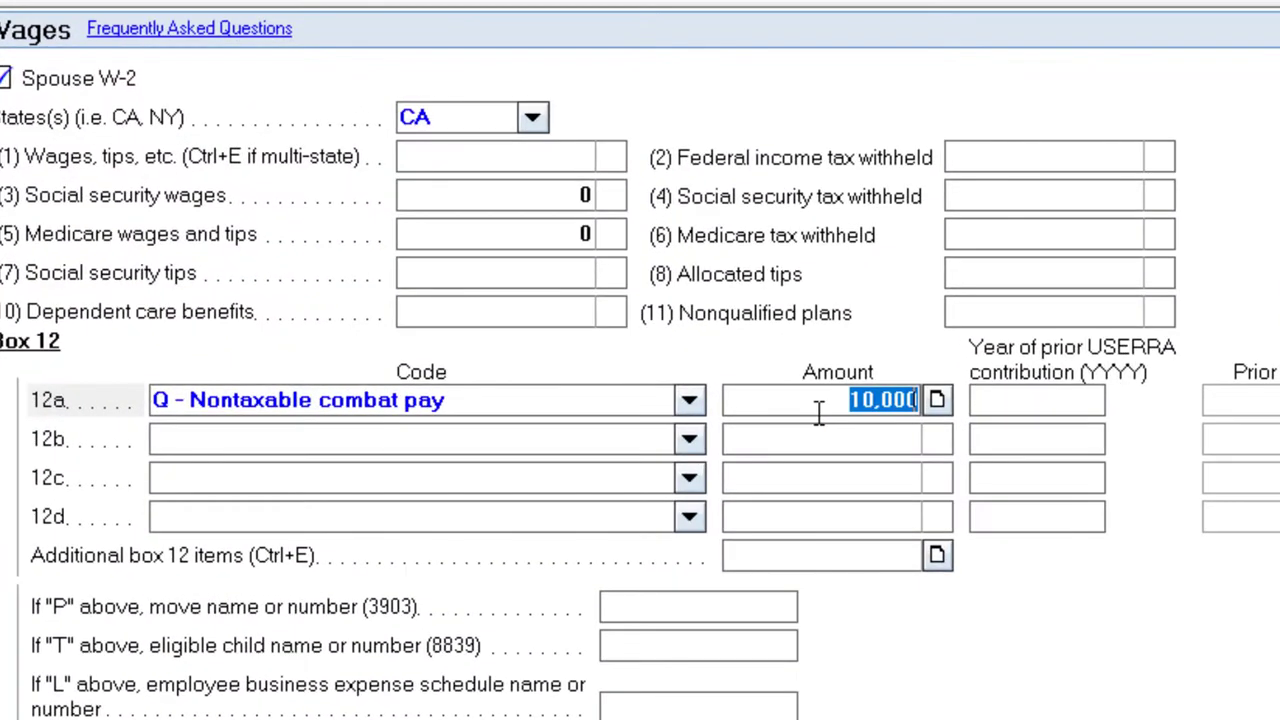
text(20000)
key(Tab)
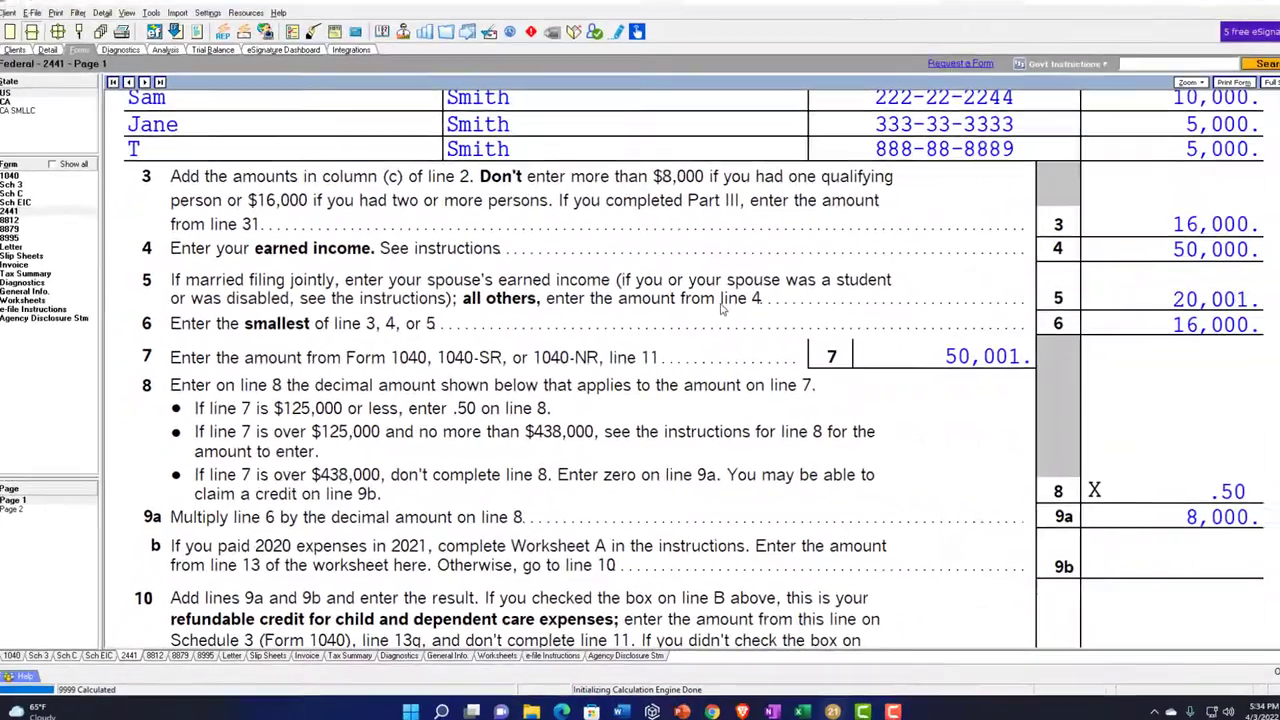
scroll(640, 370, down, 3)
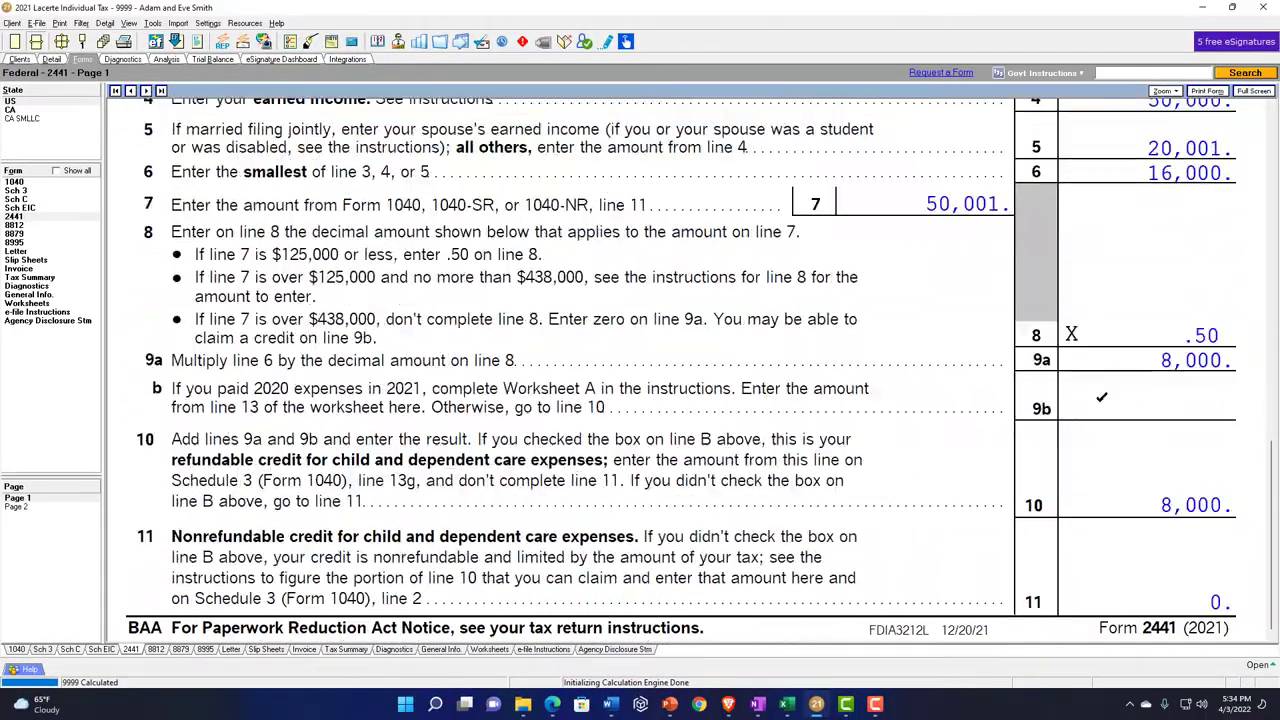
scroll(932, 459, up, 5)
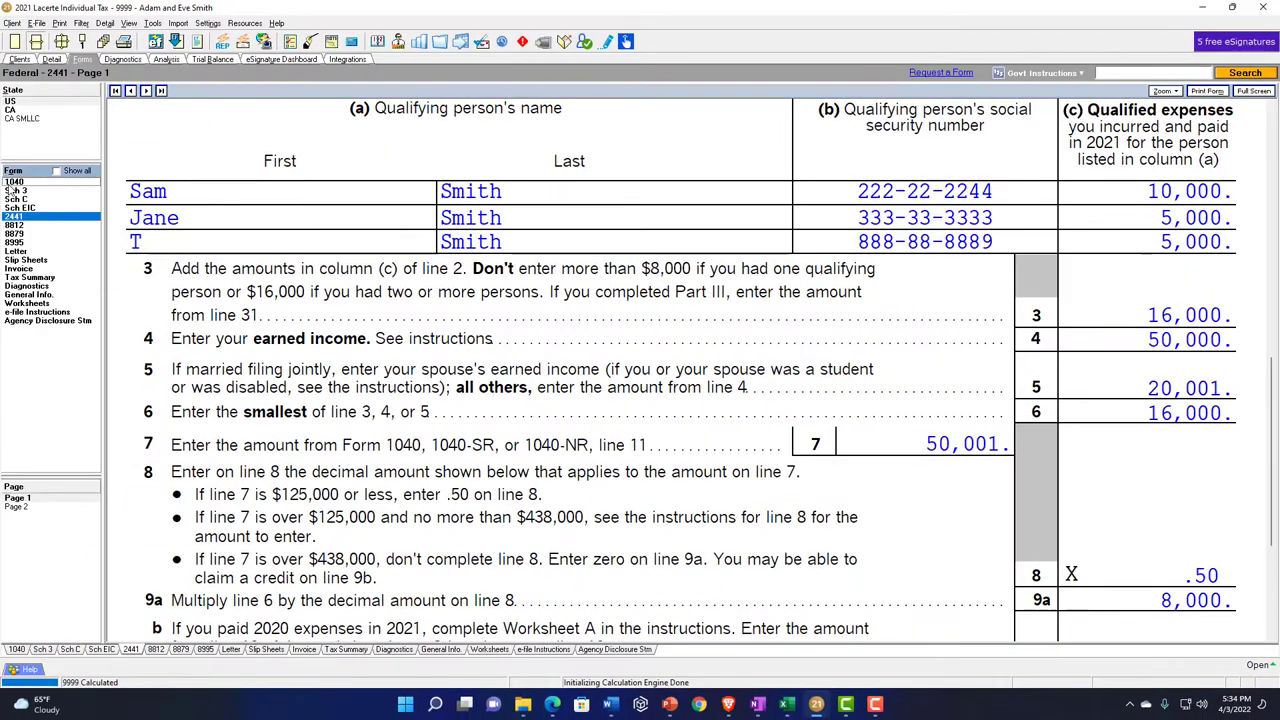
Compare the wages and total income on Form 1040 with the spouse's earned income on Form 2441.
click(12, 183)
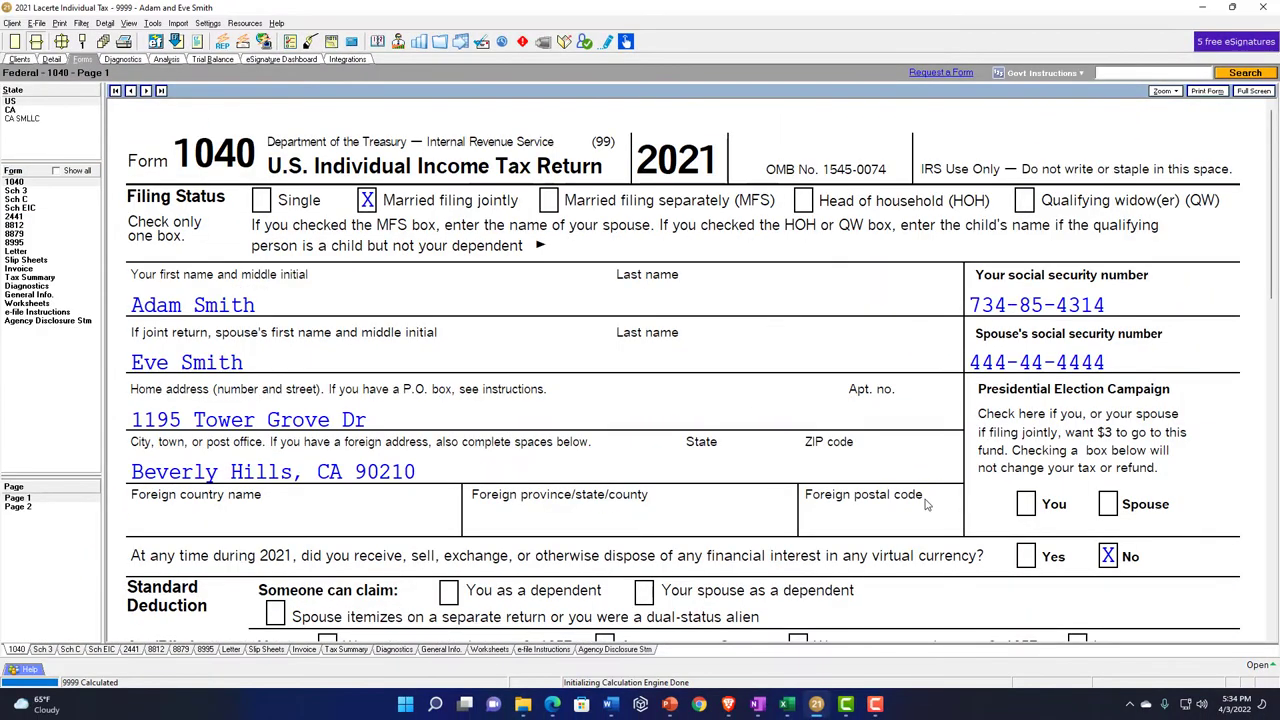
scroll(680, 400, down, 5)
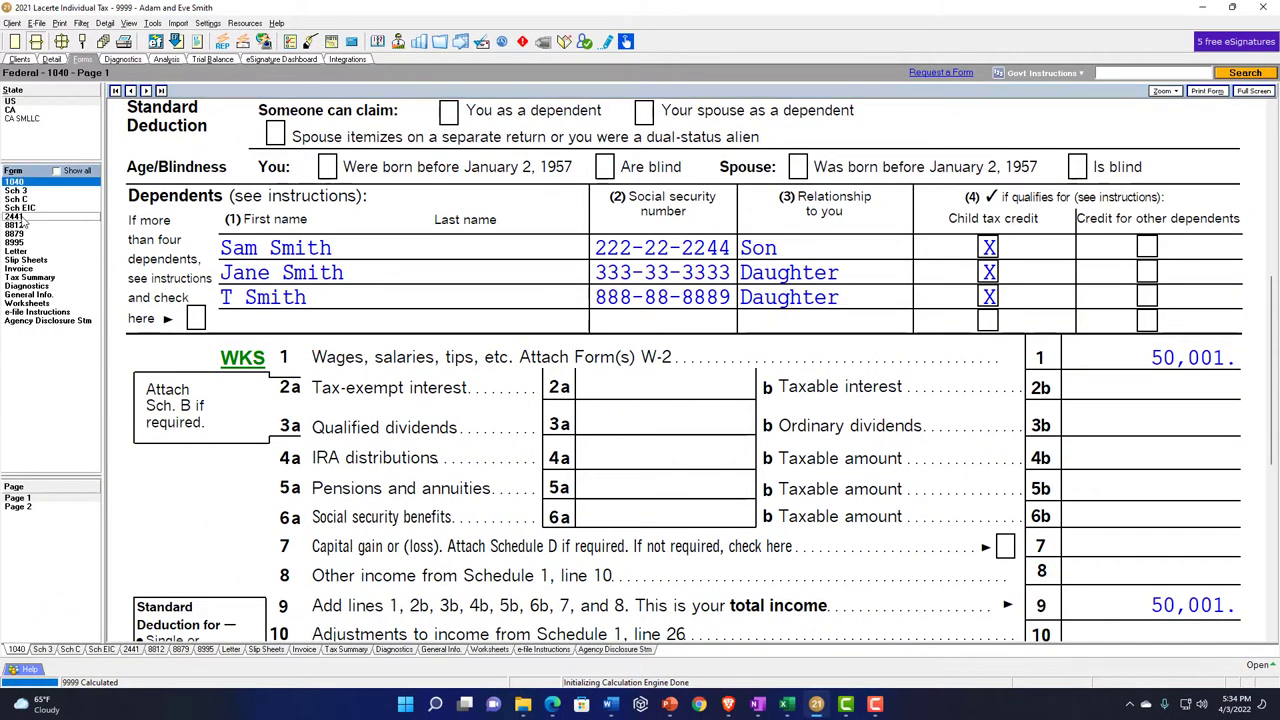
click(15, 216)
scroll(555, 393, down, 8)
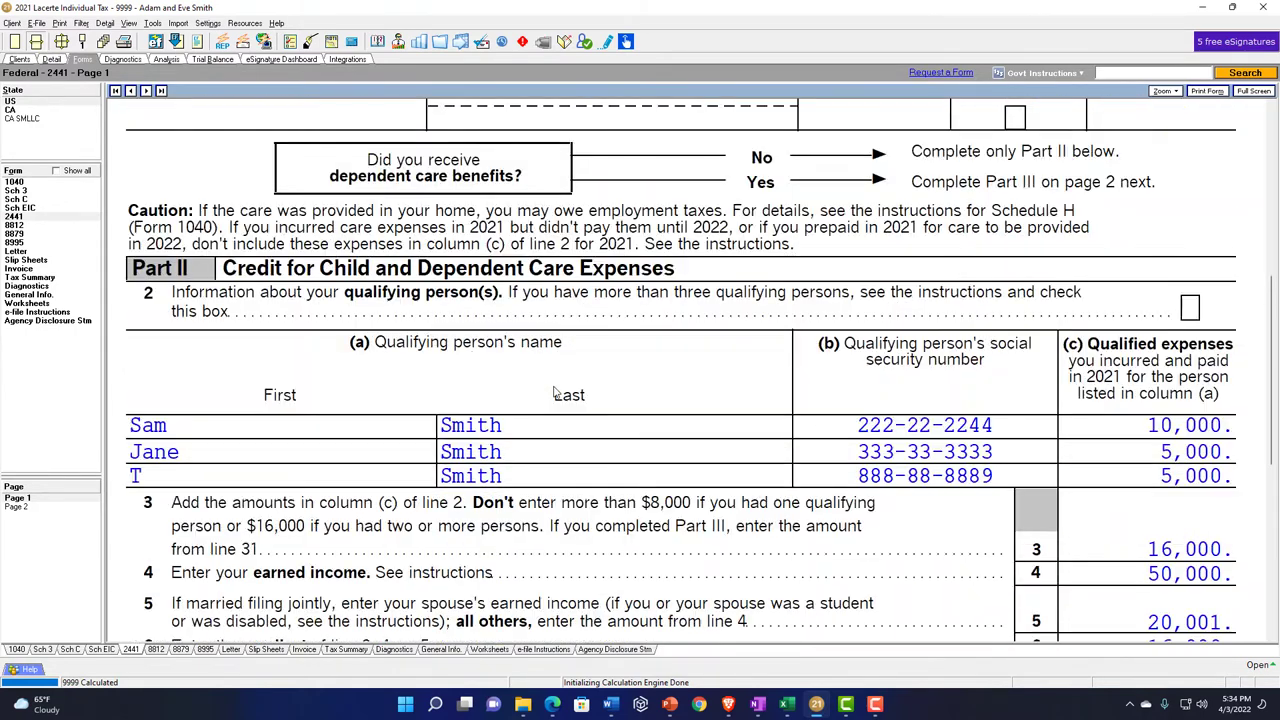
scroll(555, 393, down, 5)
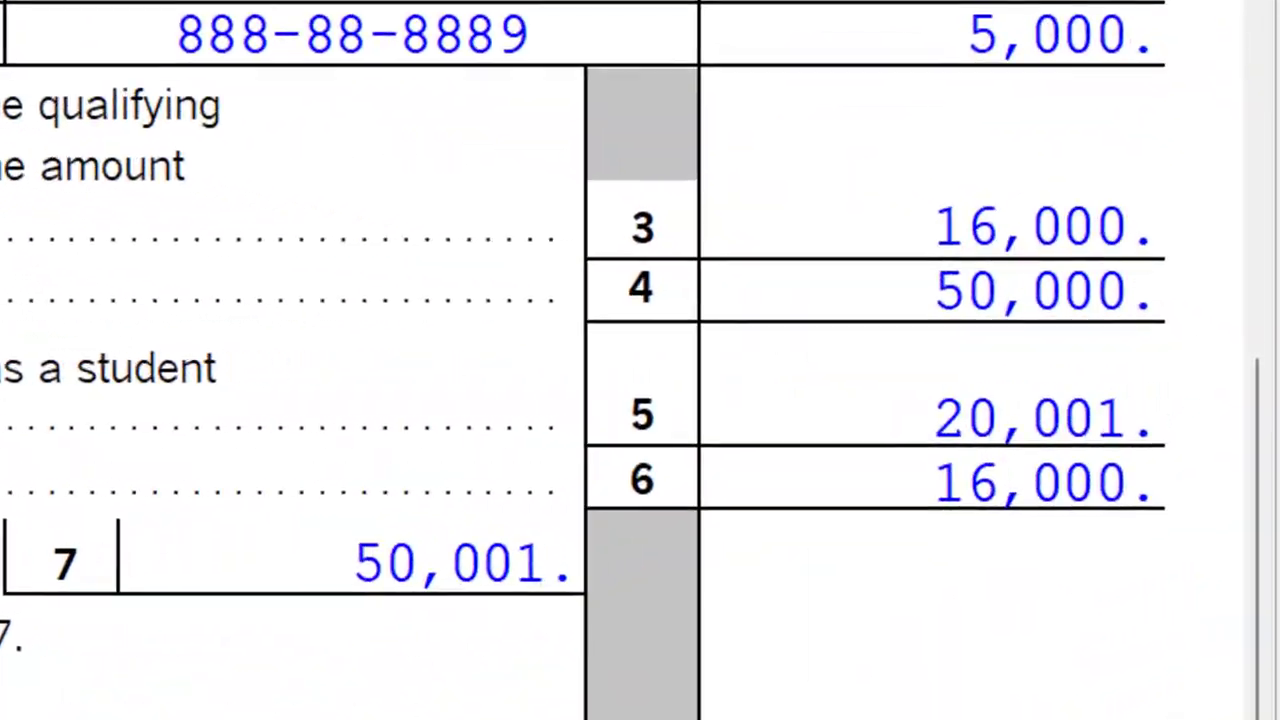